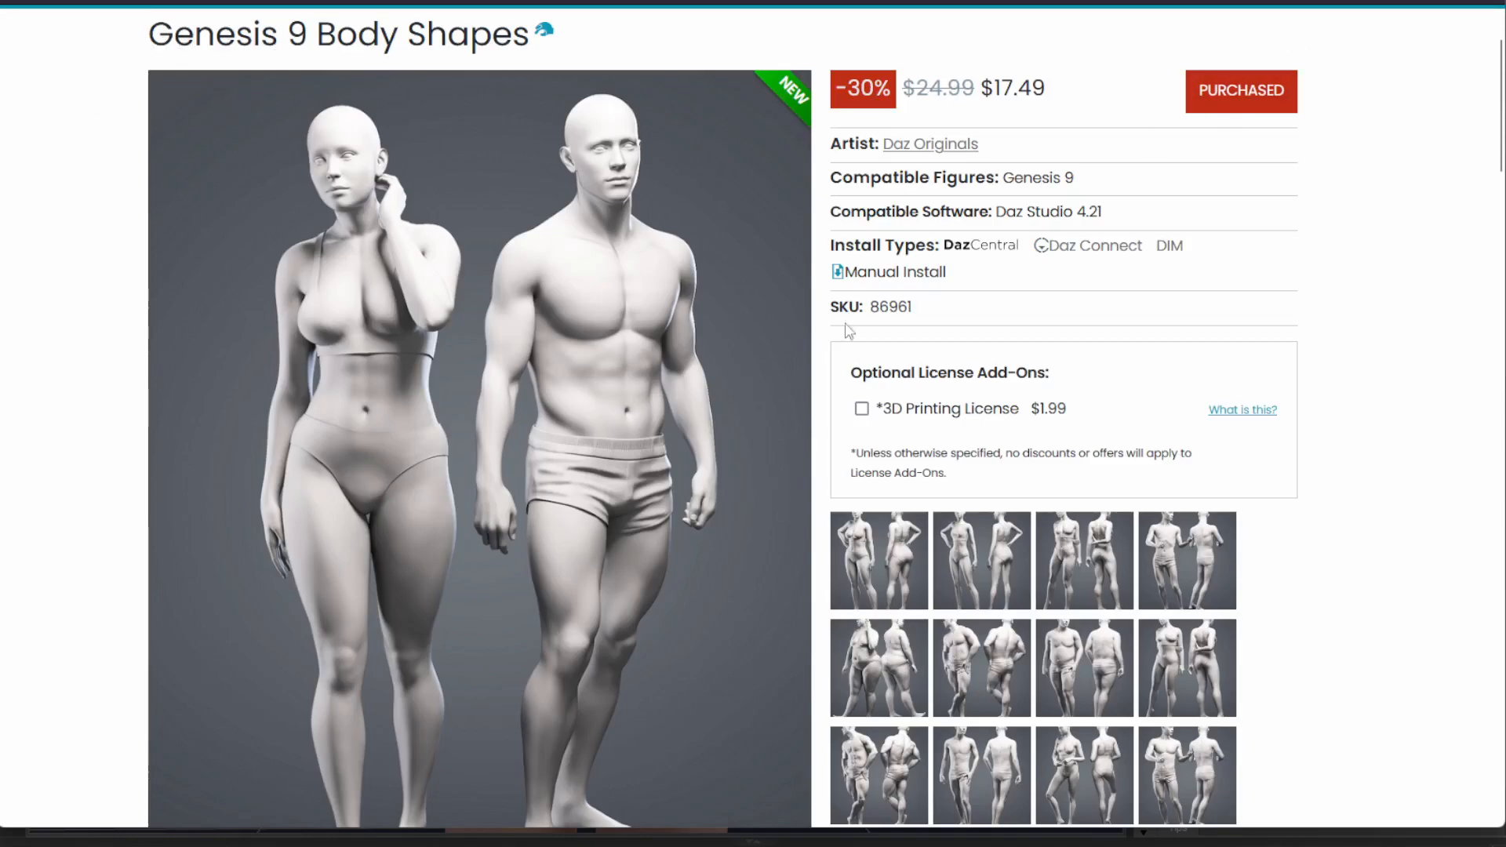
# Step: Review the Genesis 9 Body Shapes feature list for the Full Body, Arms, Back and Chest Base morphs
pyautogui.scroll(-15, 720, 369)
pyautogui.scroll(2, 715, 390)
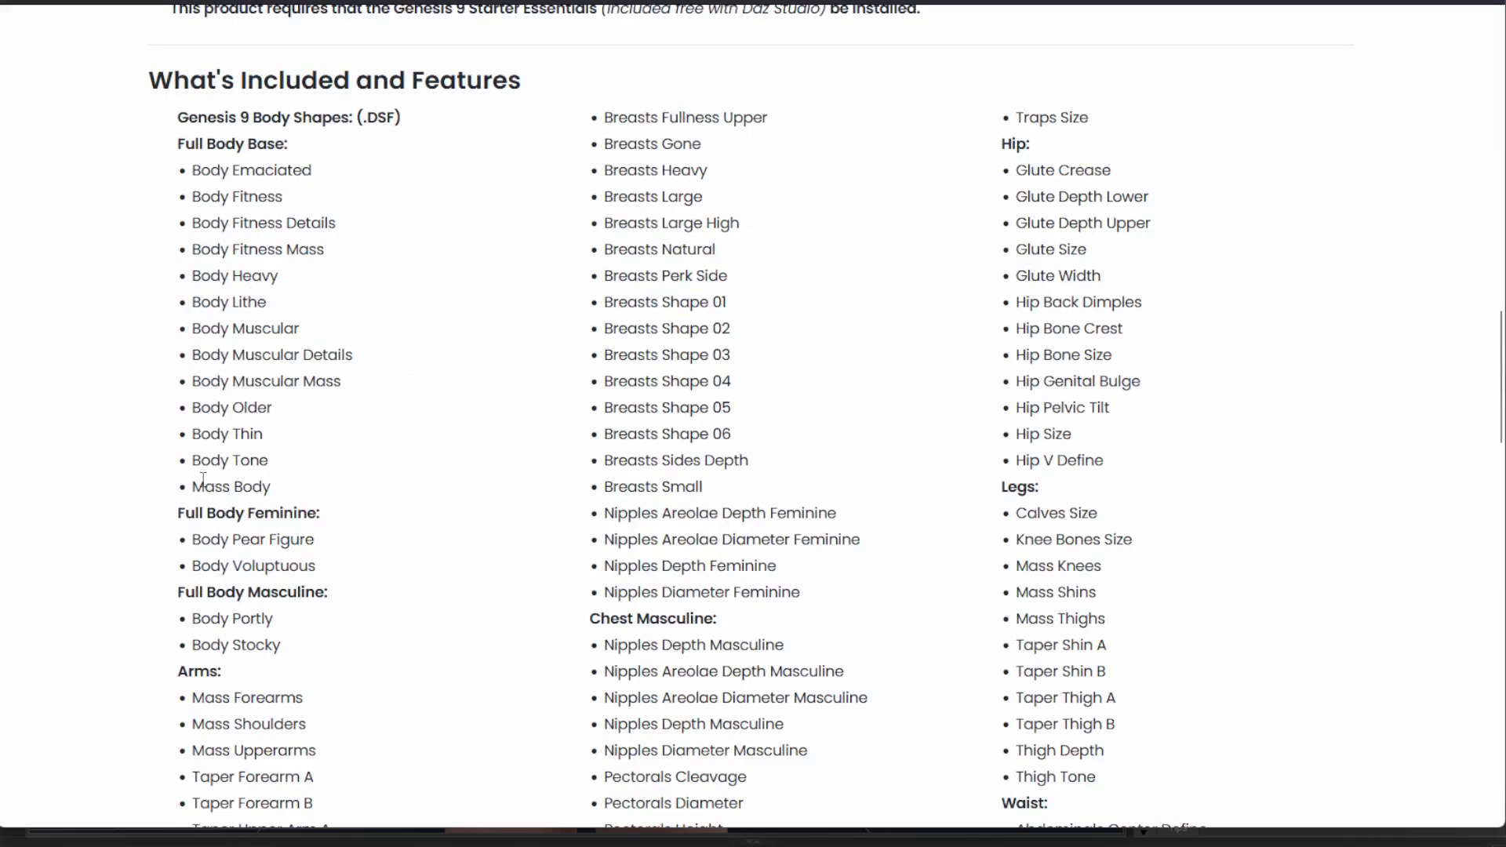
pyautogui.scroll(-2, 294, 401)
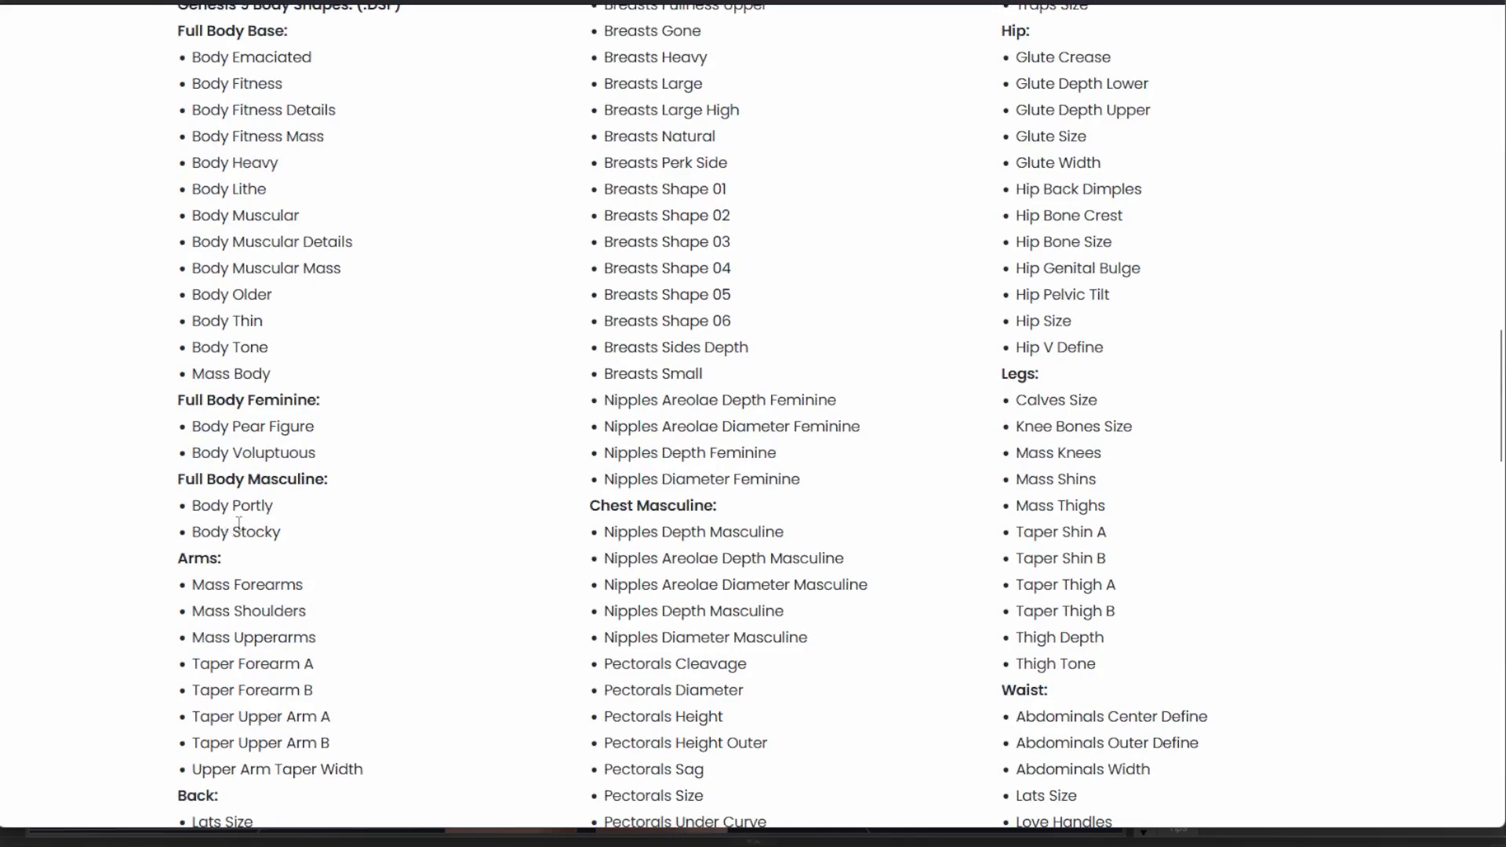
pyautogui.scroll(-2, 234, 527)
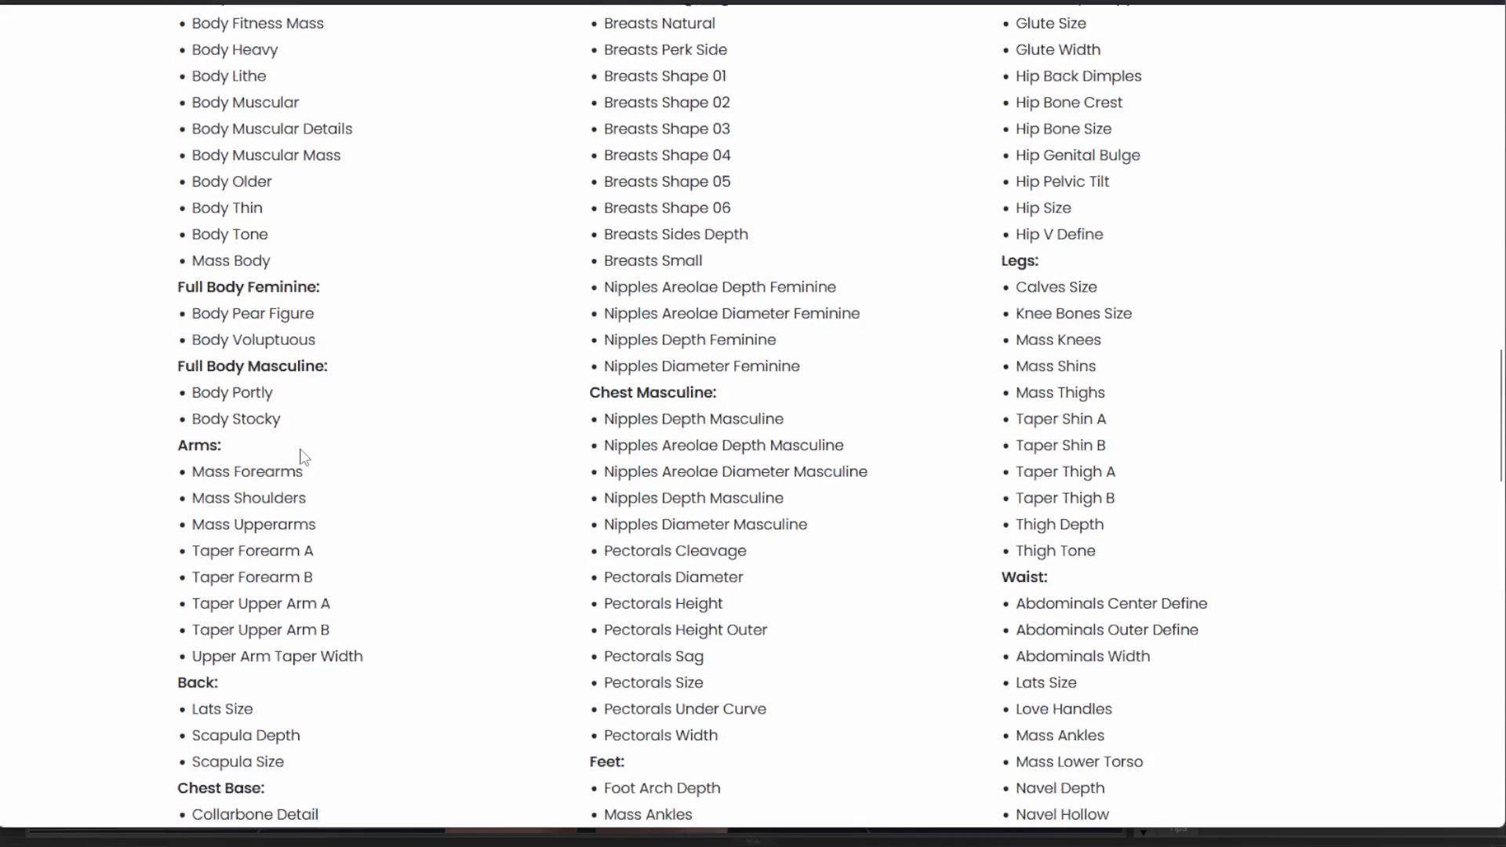
pyautogui.scroll(-2, 304, 458)
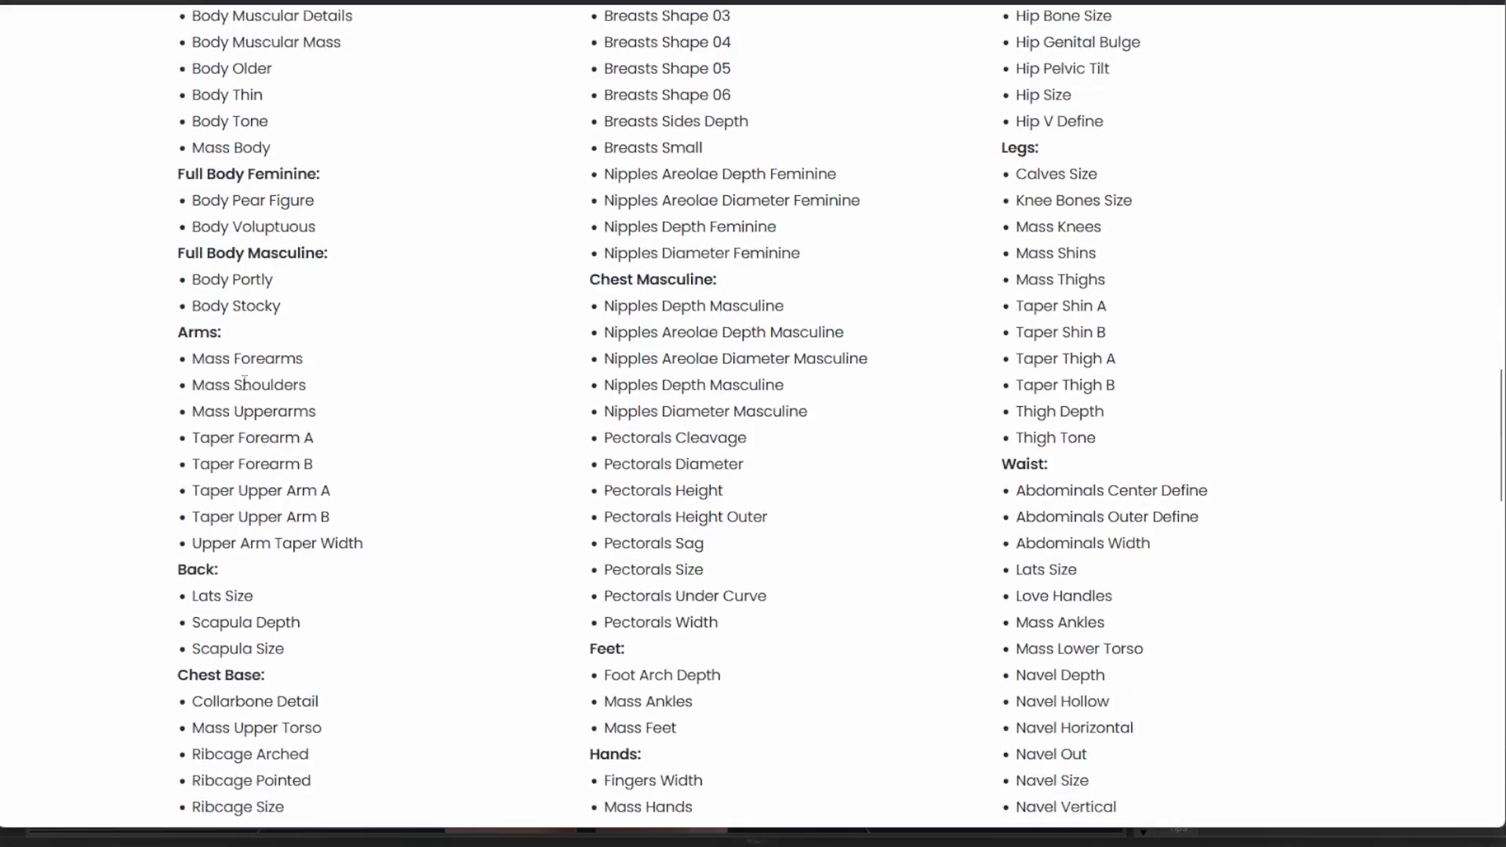
pyautogui.scroll(-2, 259, 420)
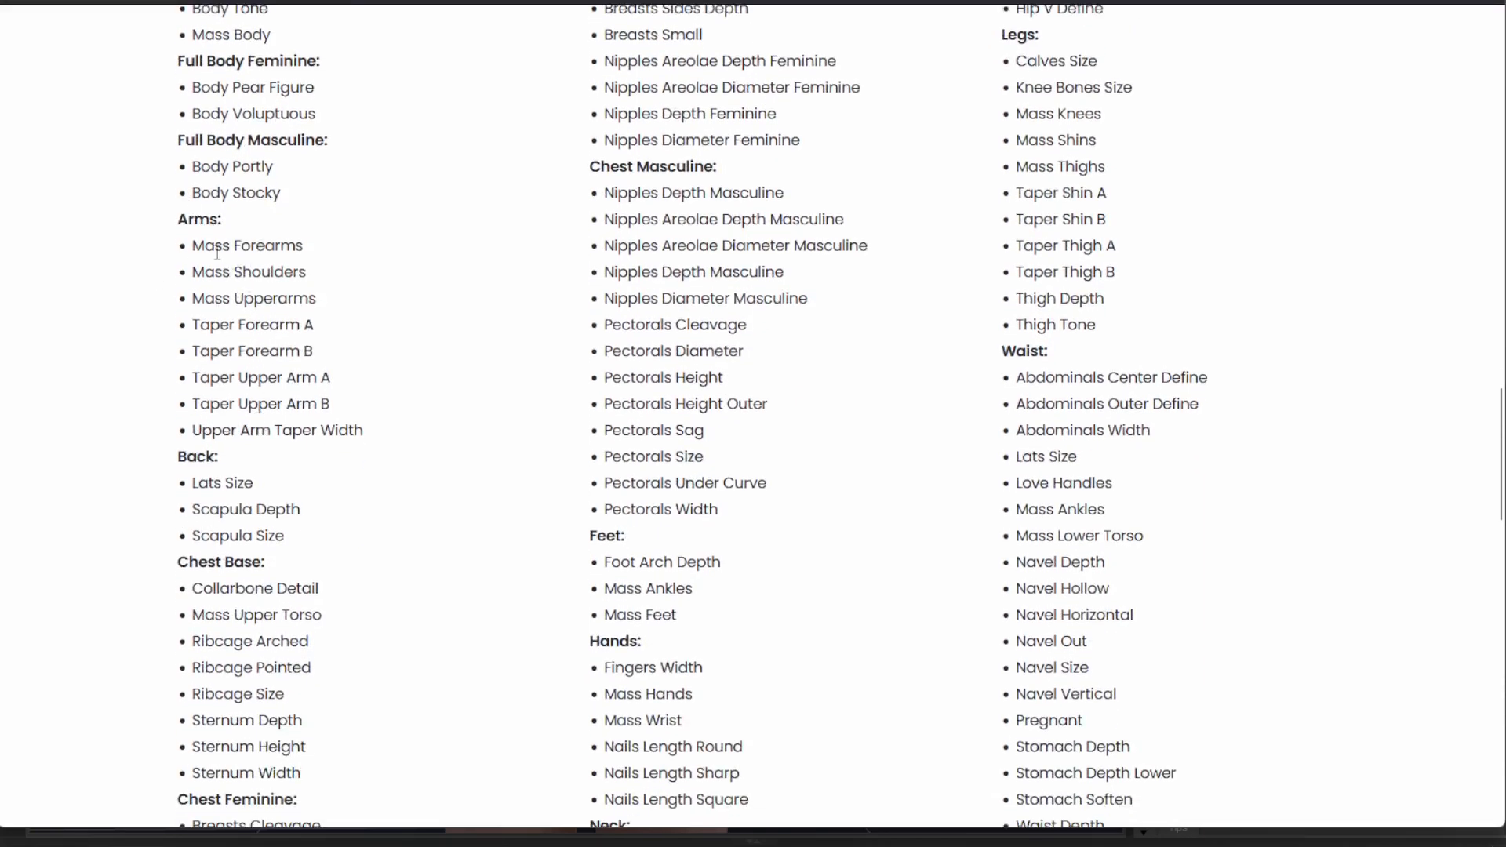
pyautogui.moveTo(182, 221); pyautogui.dragTo(403, 447)
pyautogui.scroll(-4, 417, 467)
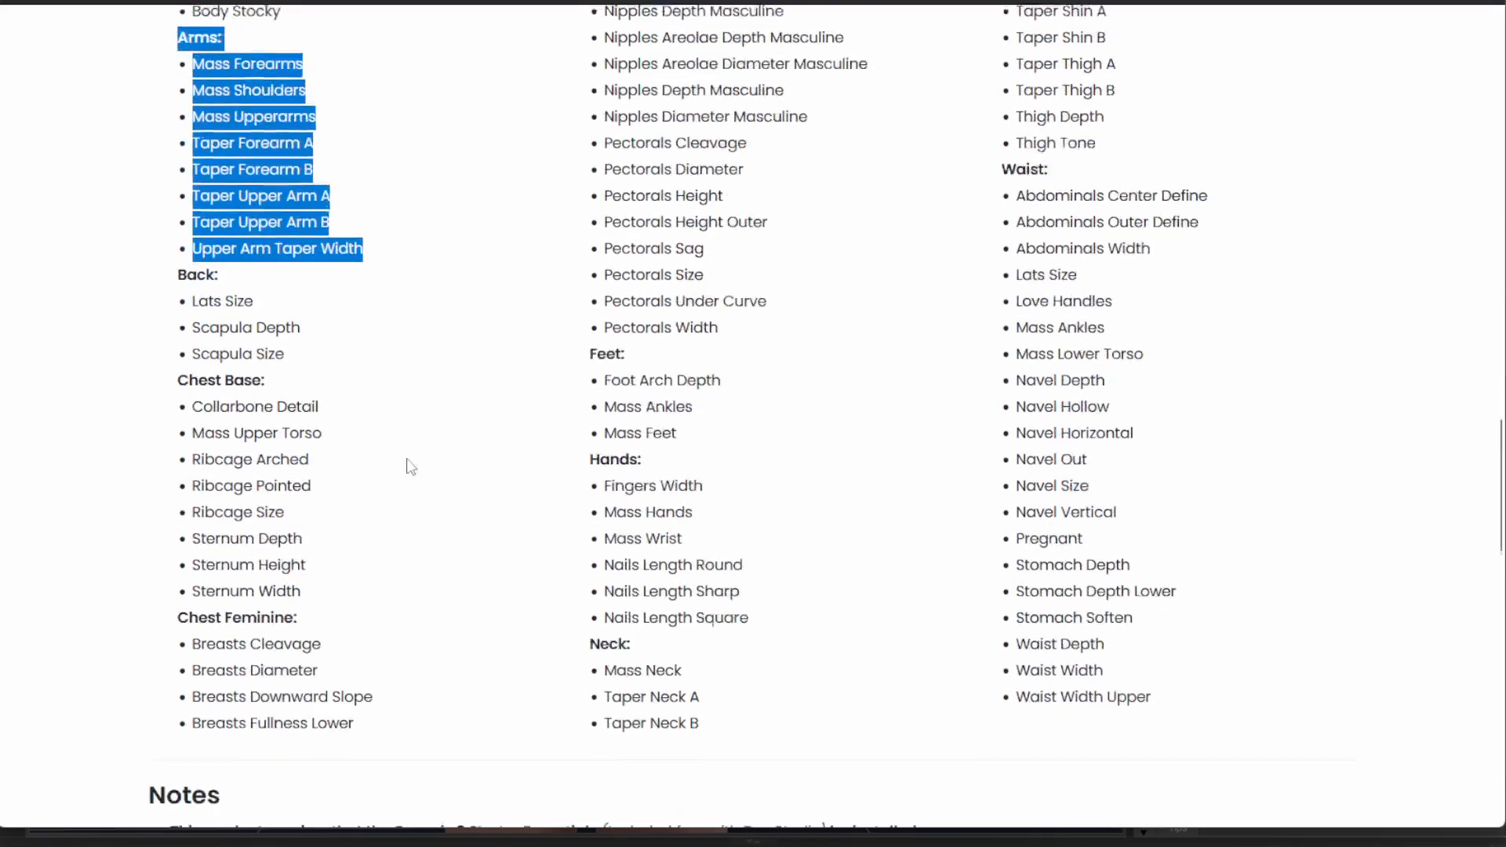
pyautogui.moveTo(177, 232); pyautogui.dragTo(291, 436)
pyautogui.scroll(-2, 254, 244)
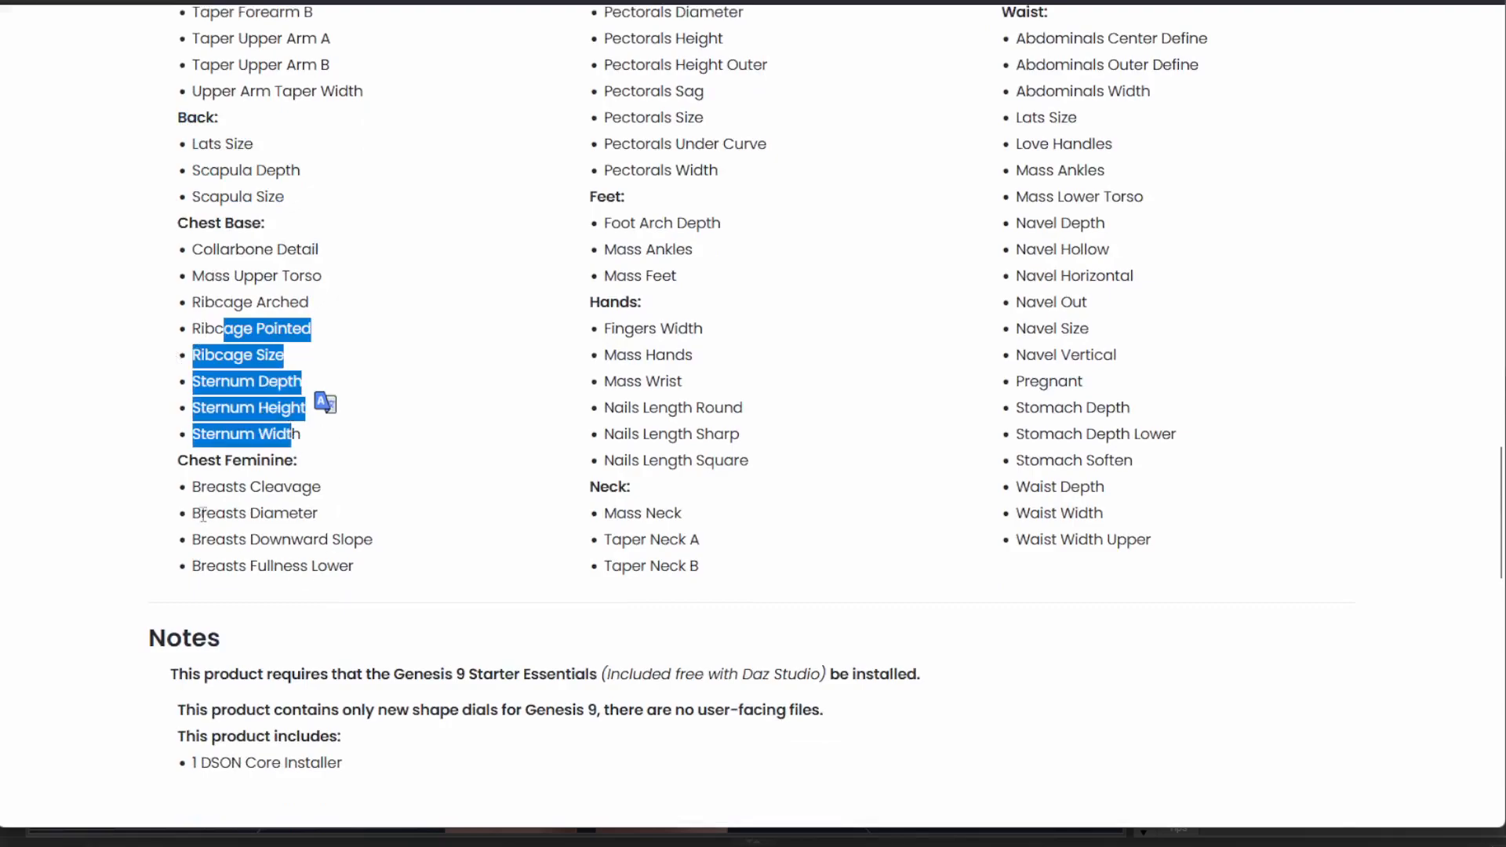
# Step: Read through the included Chest Feminine, Chest Masculine, Feet, Hands and Neck shapes in the feature list
pyautogui.scroll(15, 253, 512)
pyautogui.moveTo(632, 283); pyautogui.dragTo(762, 487)
pyautogui.scroll(-4, 830, 397)
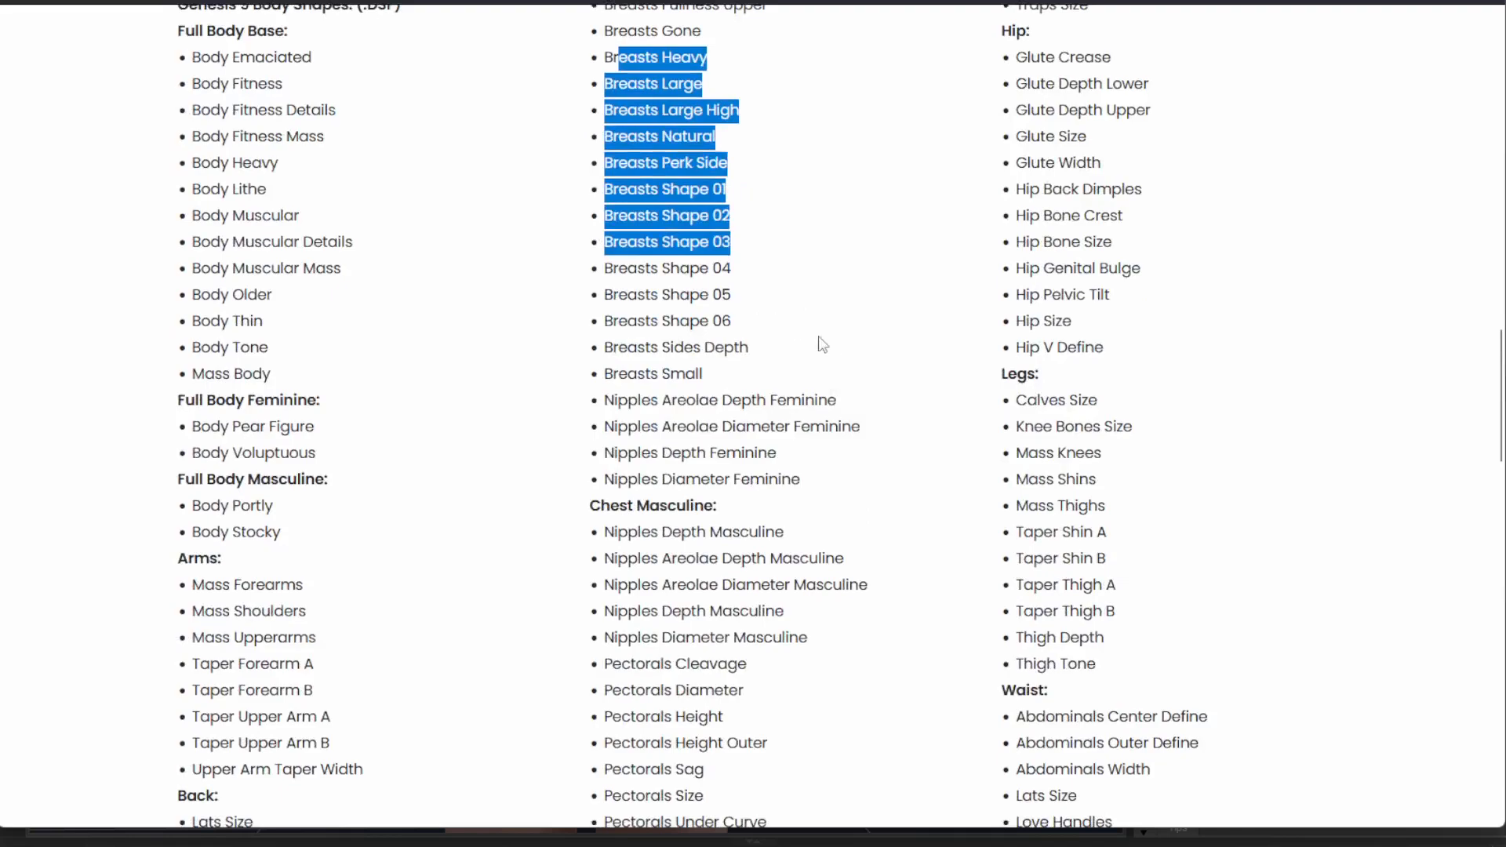
pyautogui.scroll(-2, 812, 339)
pyautogui.scroll(-2, 628, 345)
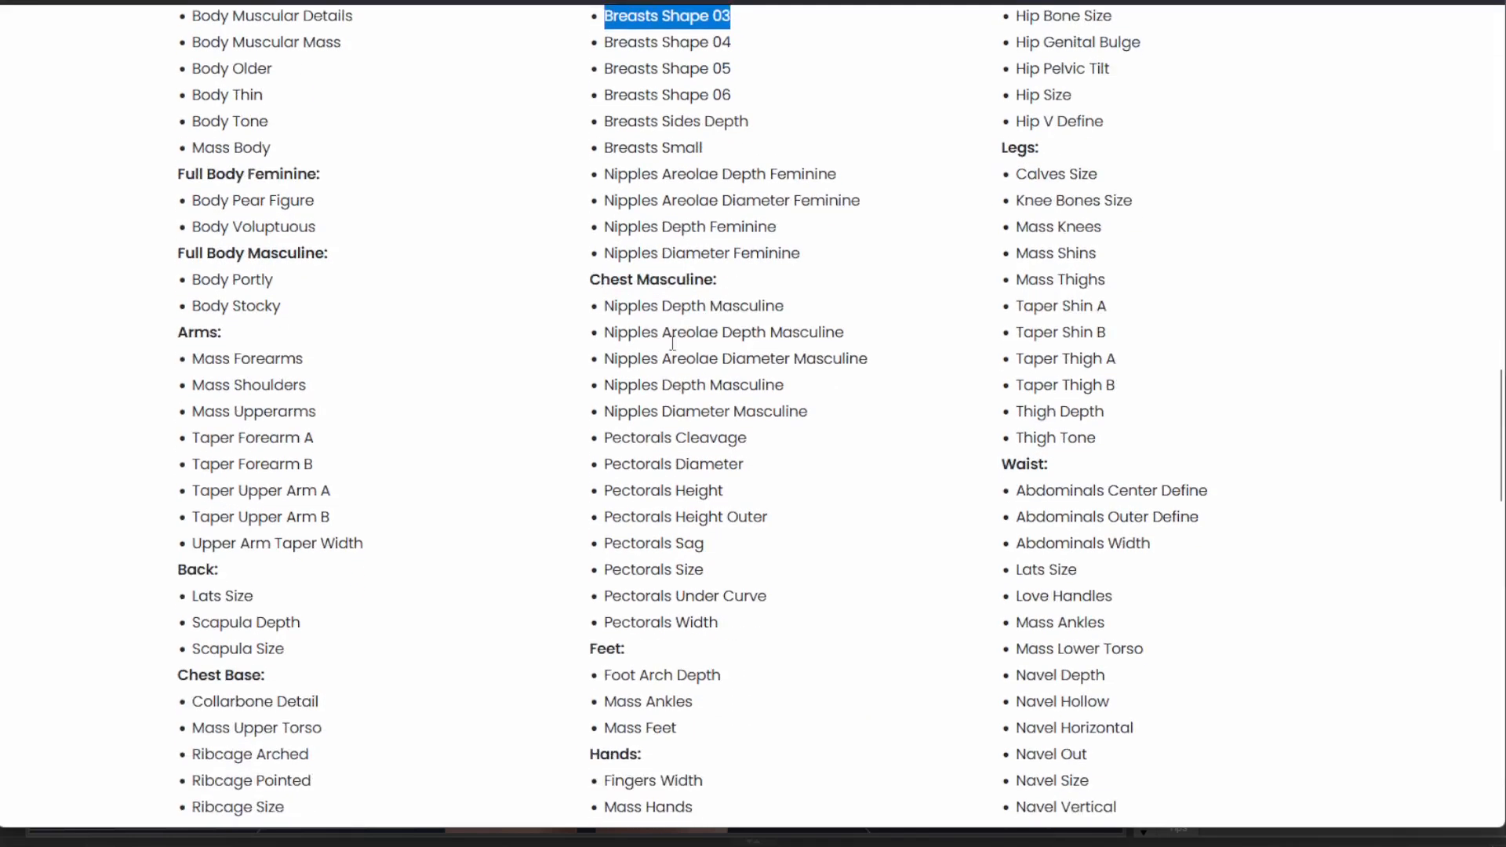
pyautogui.scroll(-2, 659, 390)
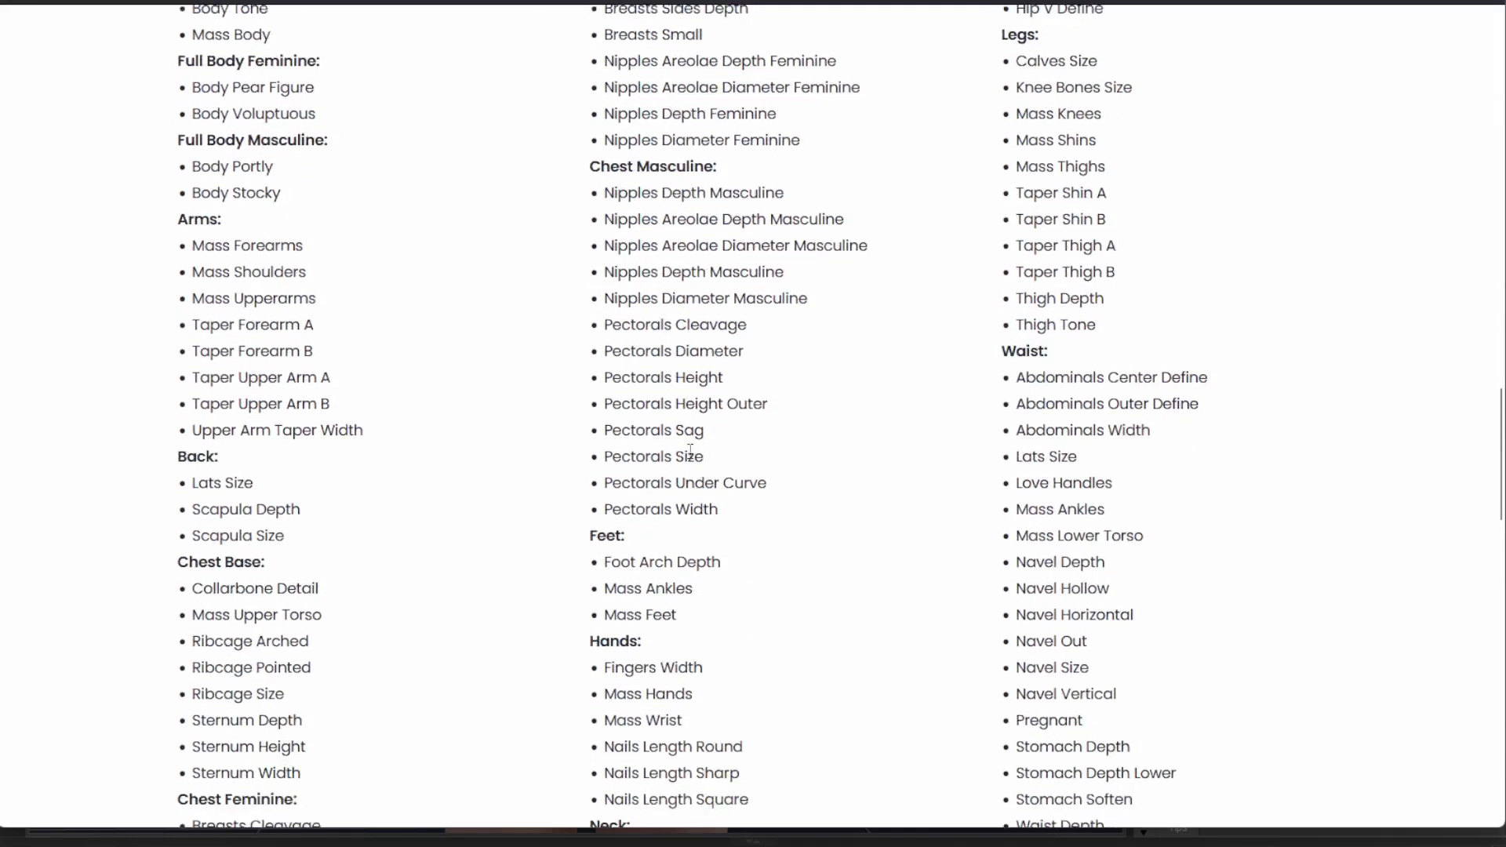
pyautogui.scroll(-4, 687, 402)
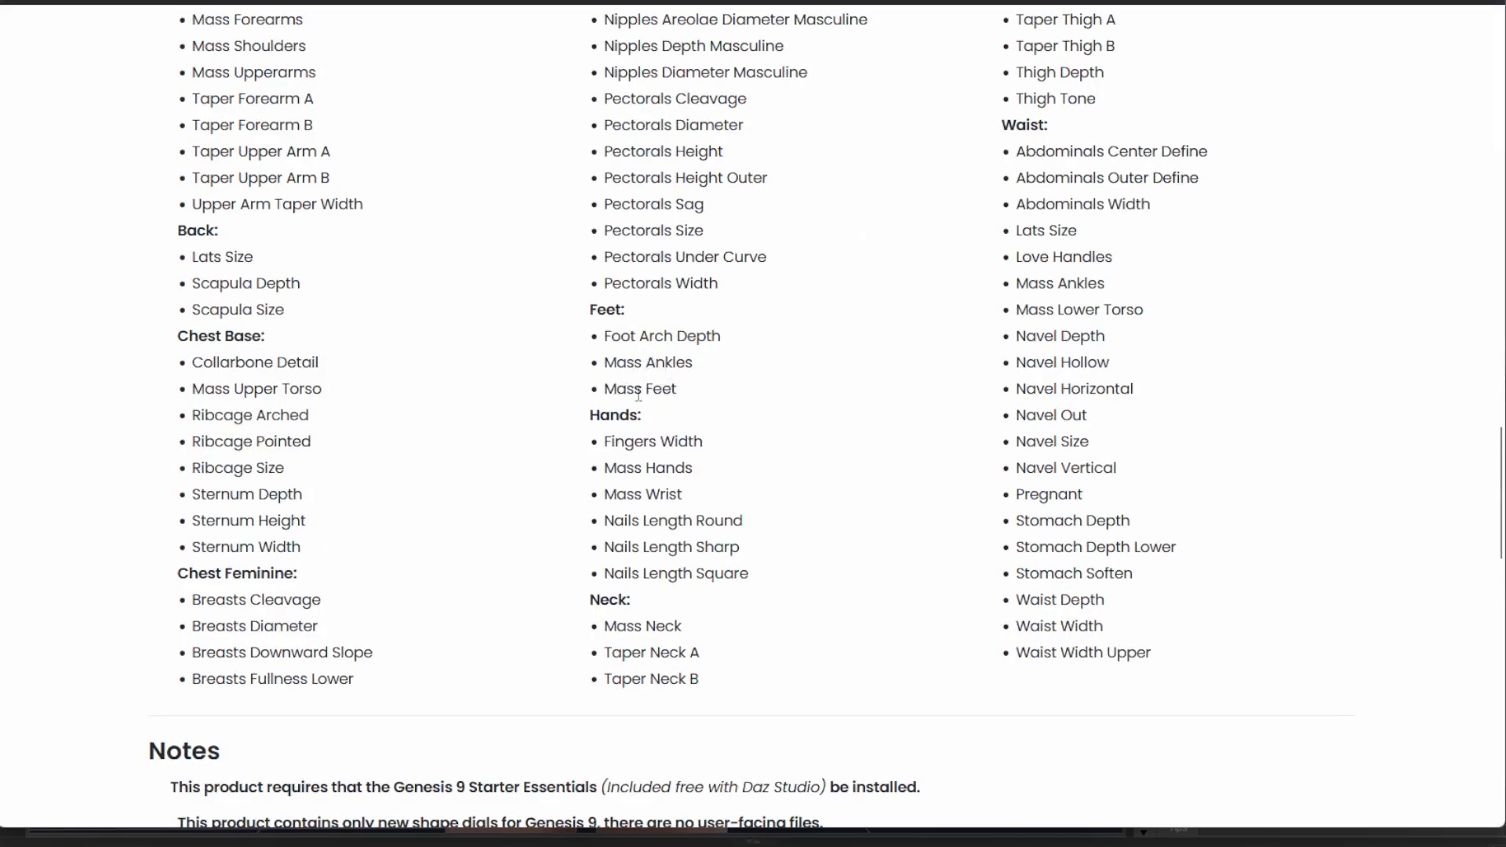
pyautogui.scroll(-2, 688, 338)
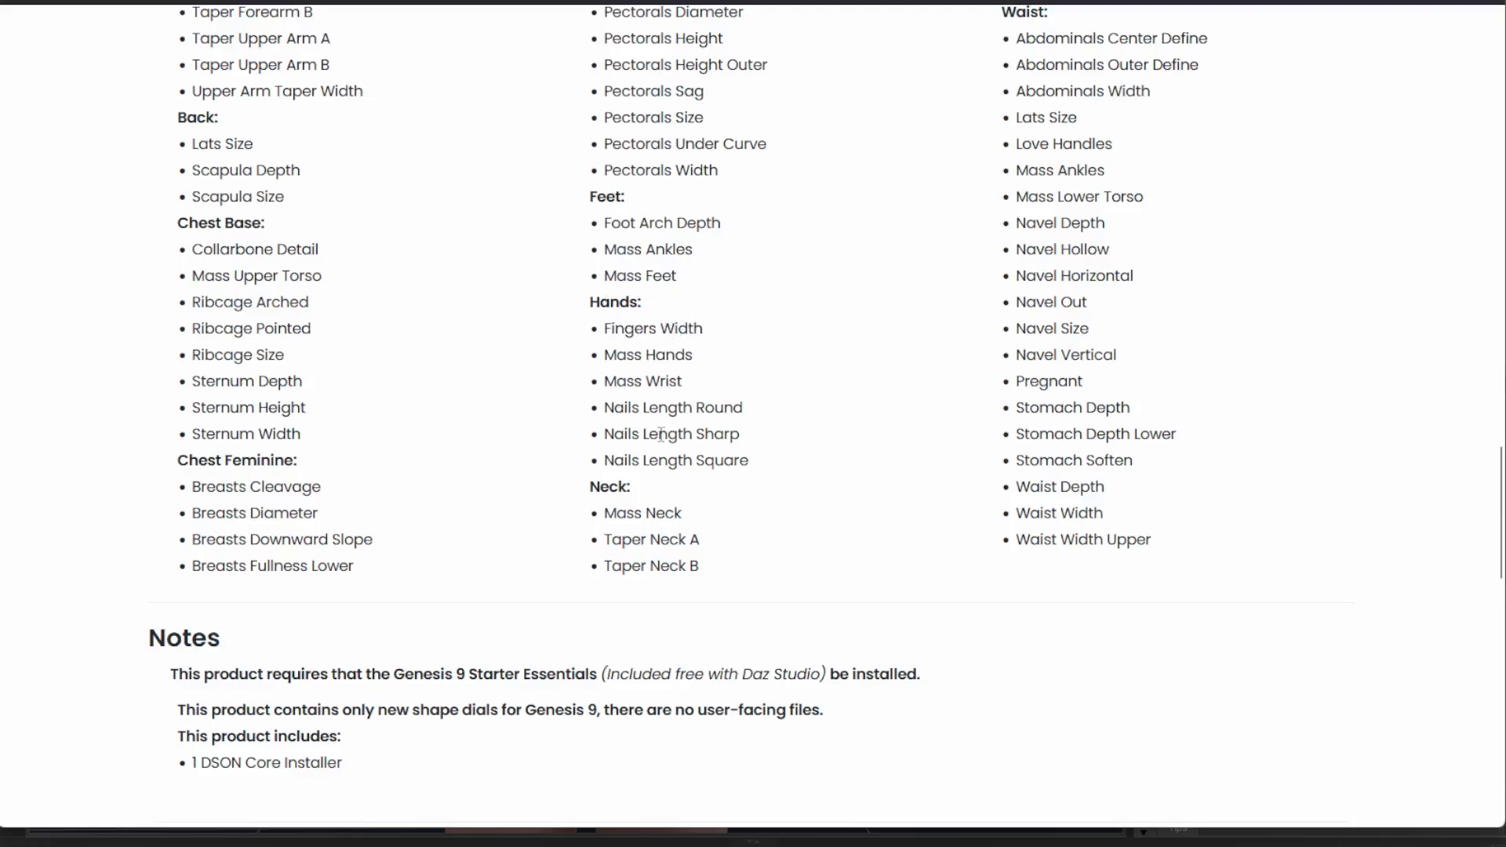
pyautogui.moveTo(615, 512); pyautogui.dragTo(708, 587)
# Step: Examine the Traps, Hip, Legs and Waist shapes in the feature list and the product notes below it
pyautogui.scroll(3, 838, 362)
pyautogui.scroll(7, 838, 362)
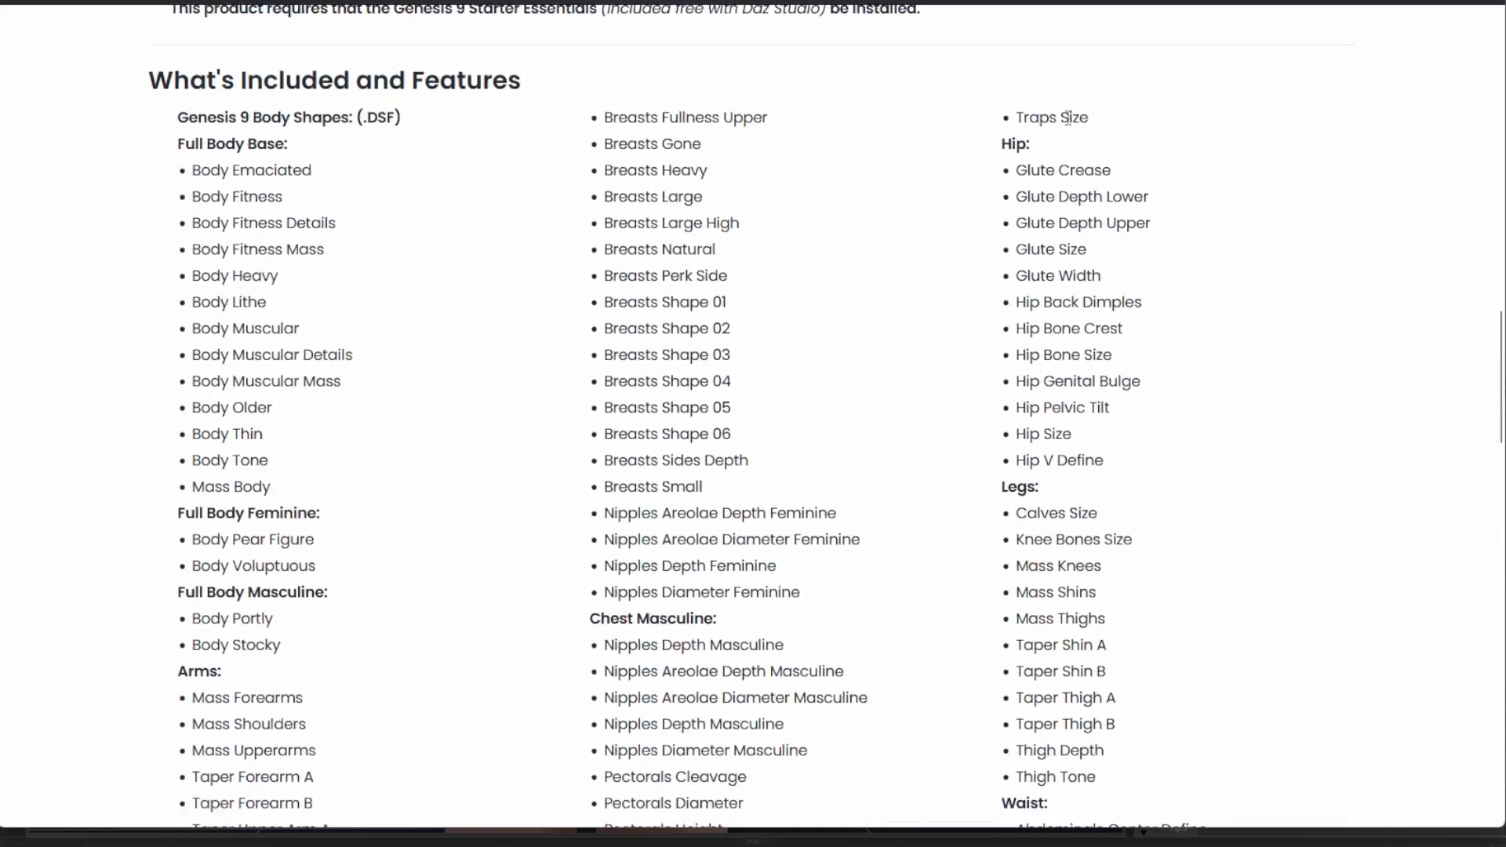
pyautogui.moveTo(1019, 119); pyautogui.dragTo(1159, 167)
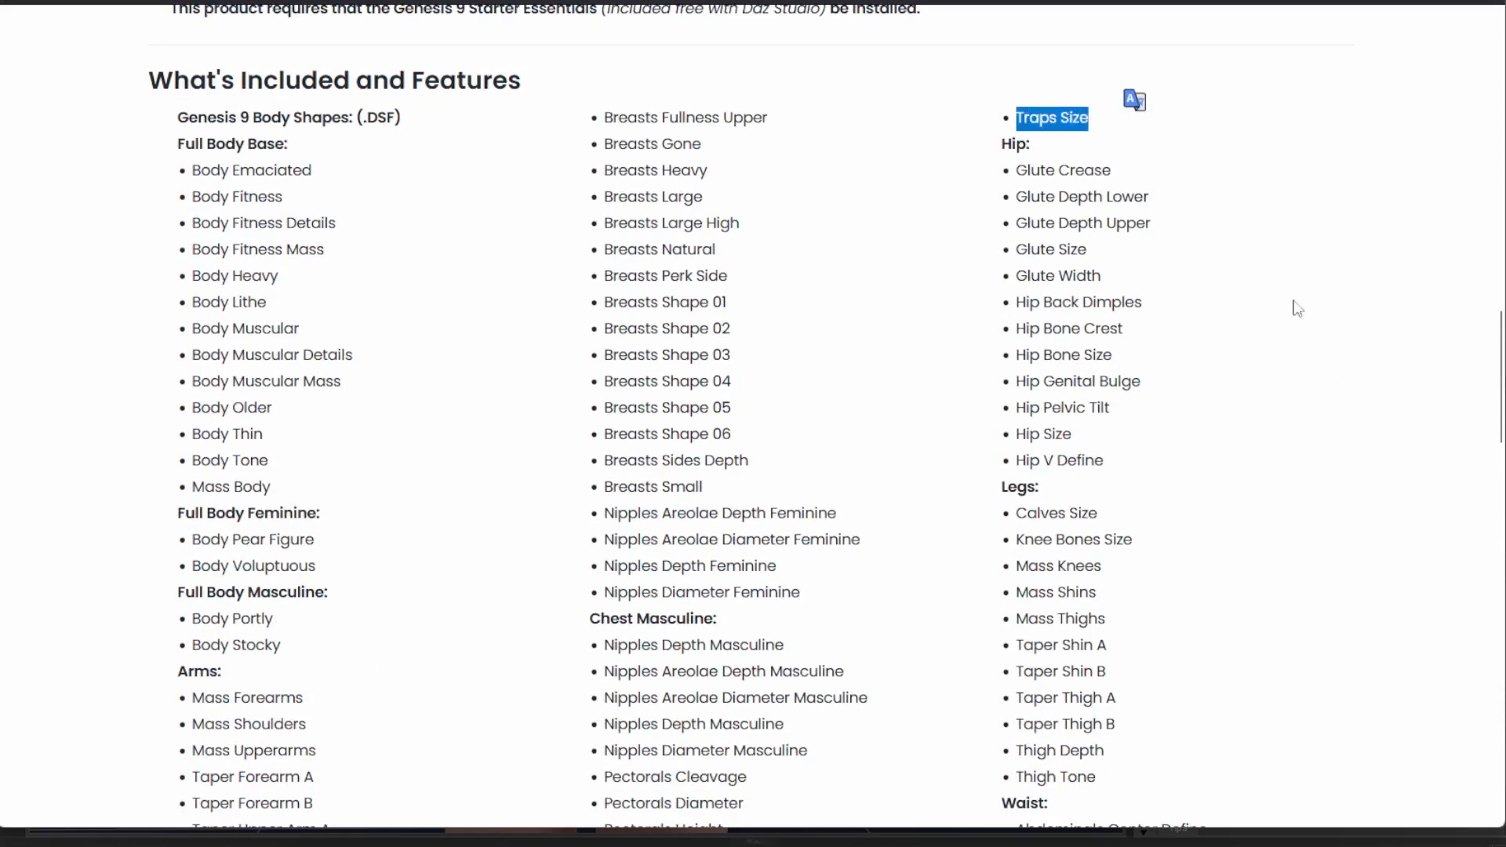
pyautogui.moveTo(1018, 171); pyautogui.dragTo(1123, 283)
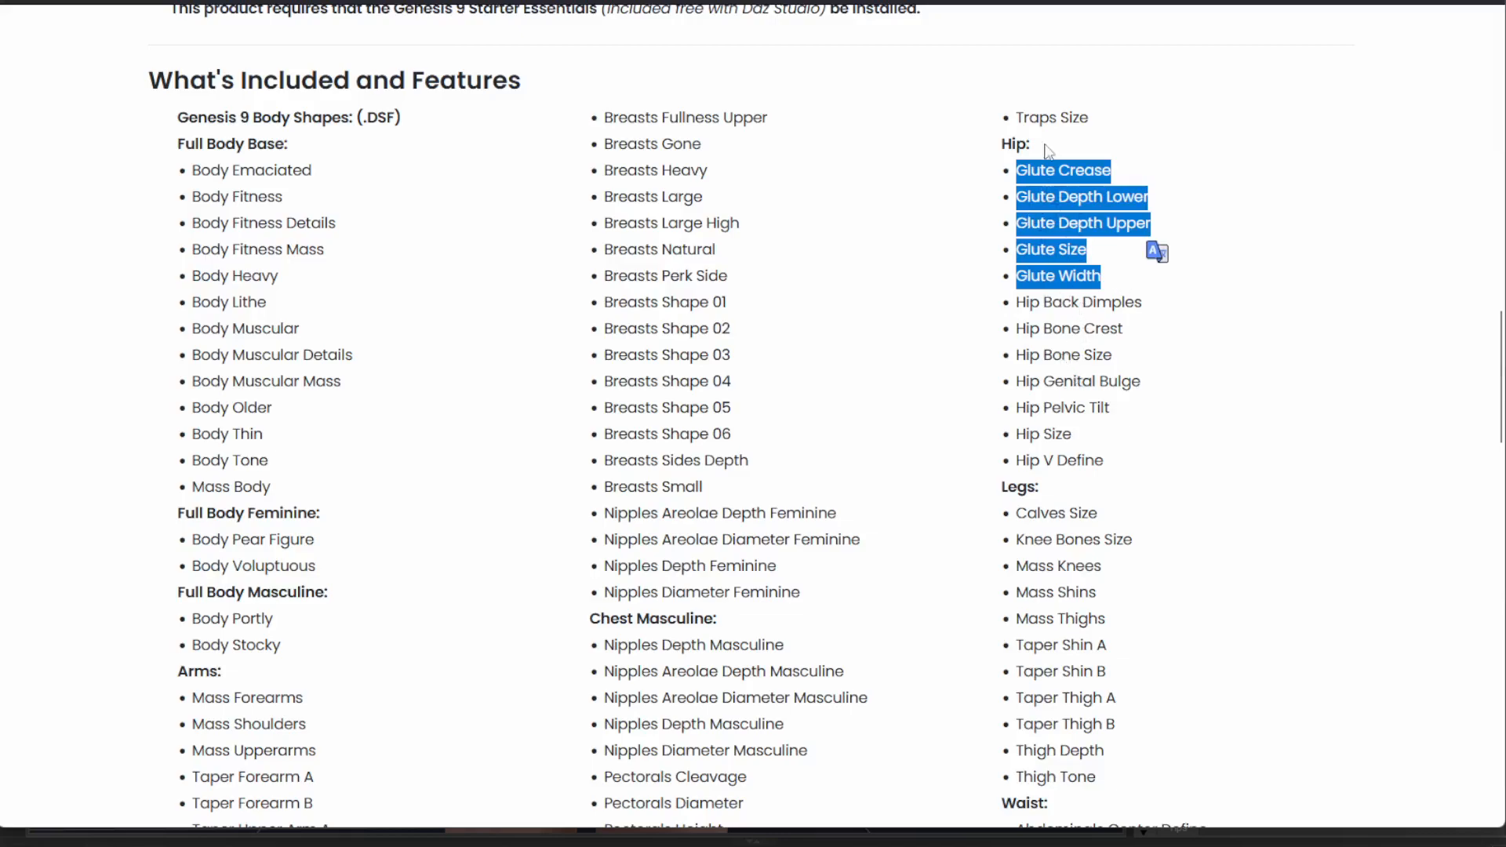
pyautogui.scroll(-1, 1079, 360)
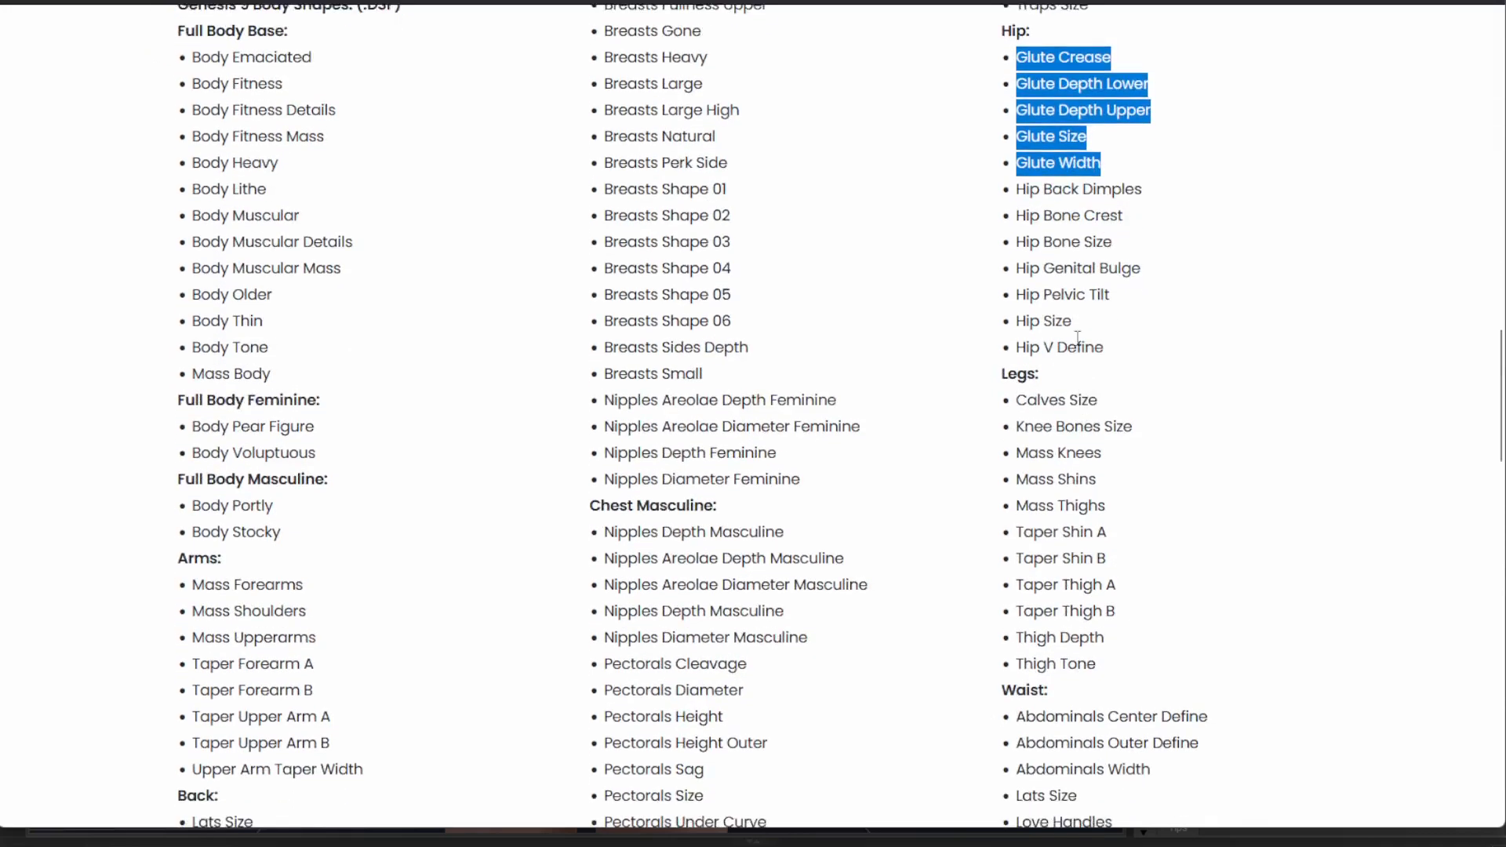
pyautogui.click(1205, 348)
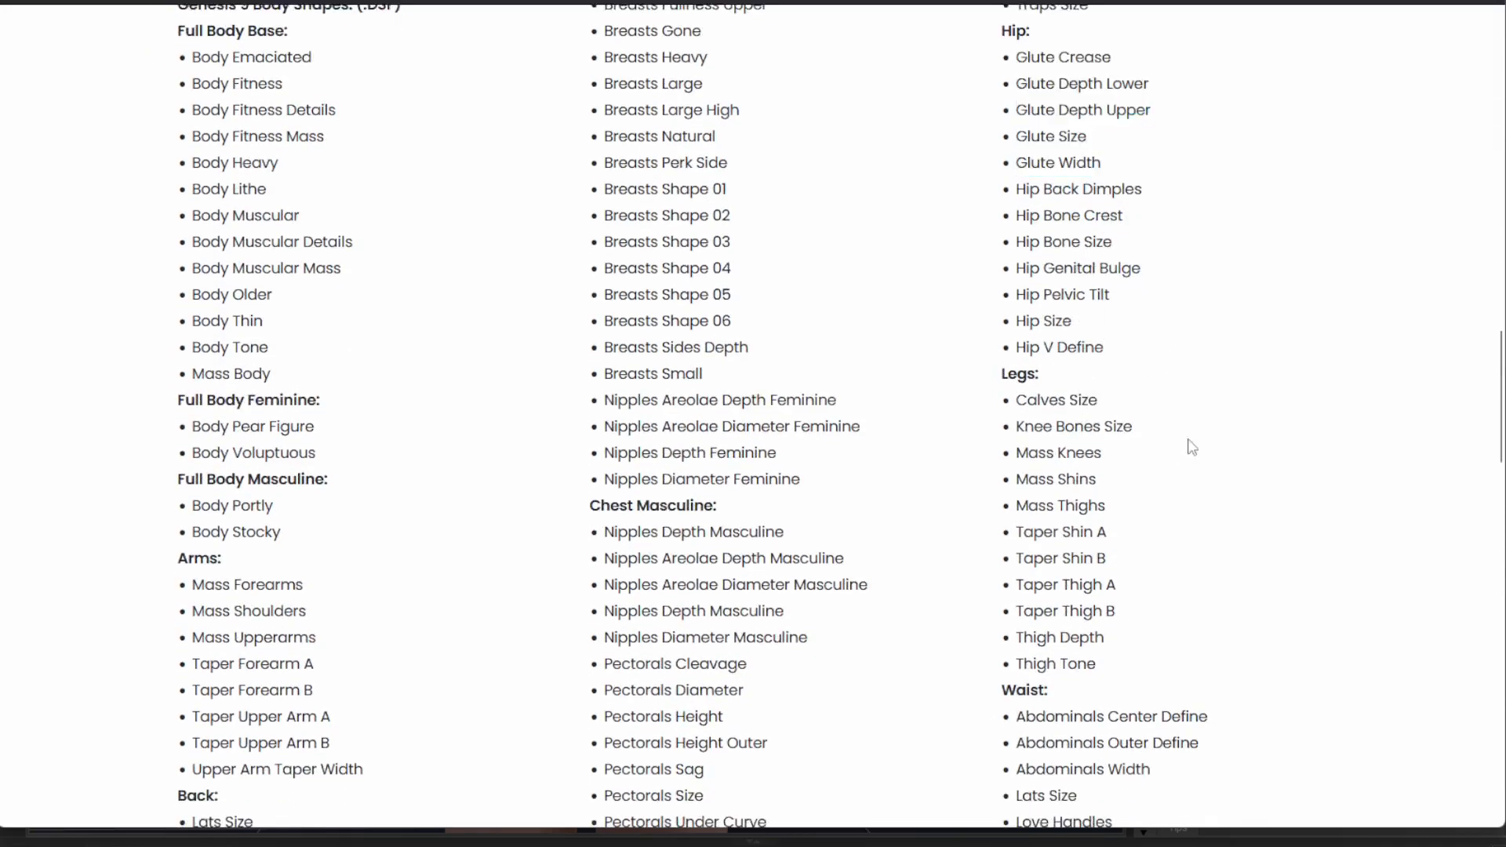
pyautogui.scroll(-1, 1180, 446)
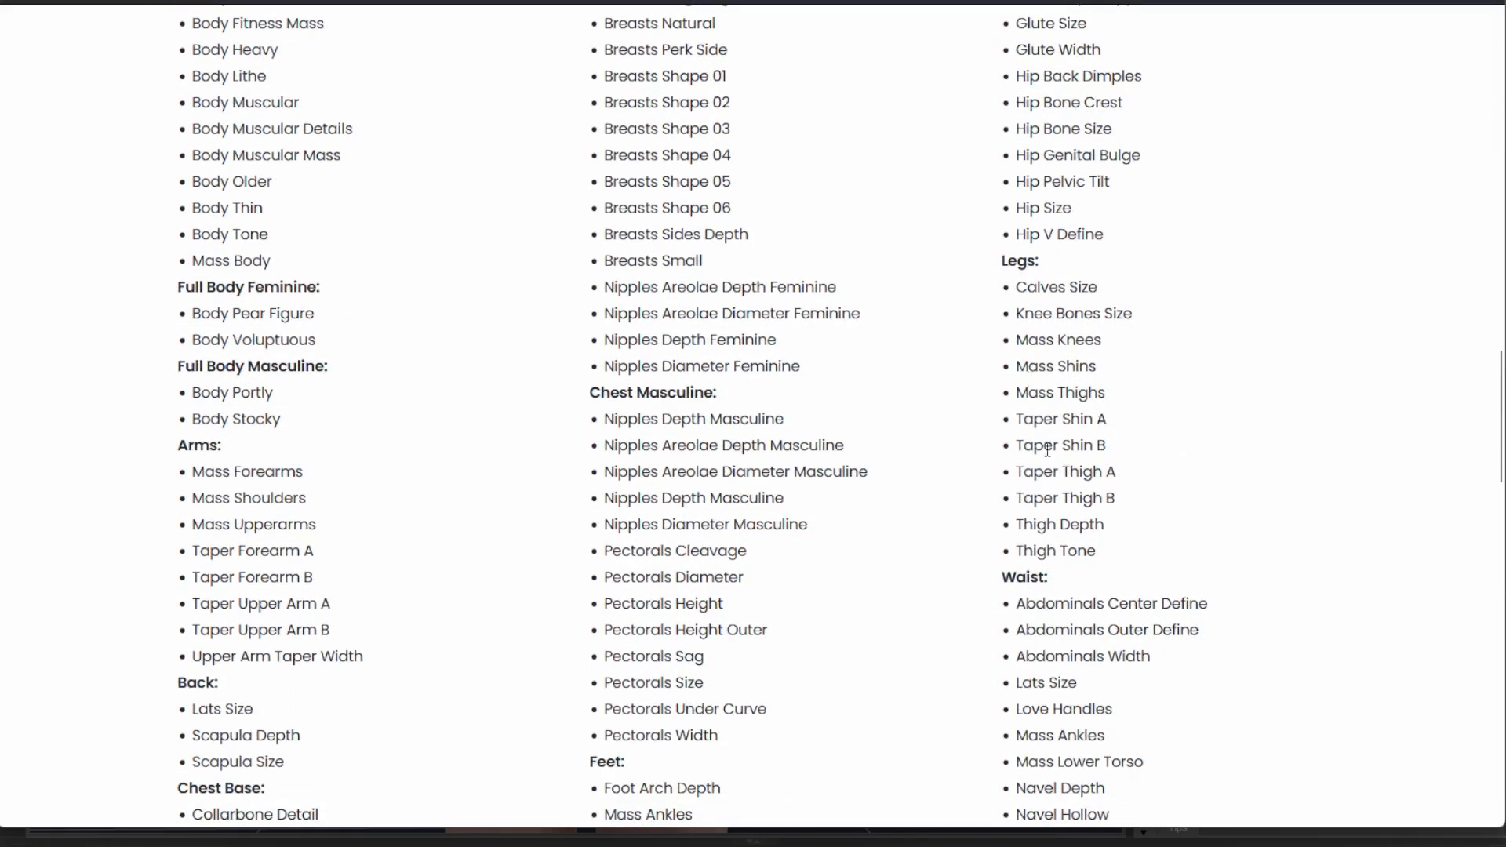
pyautogui.scroll(-2, 1048, 451)
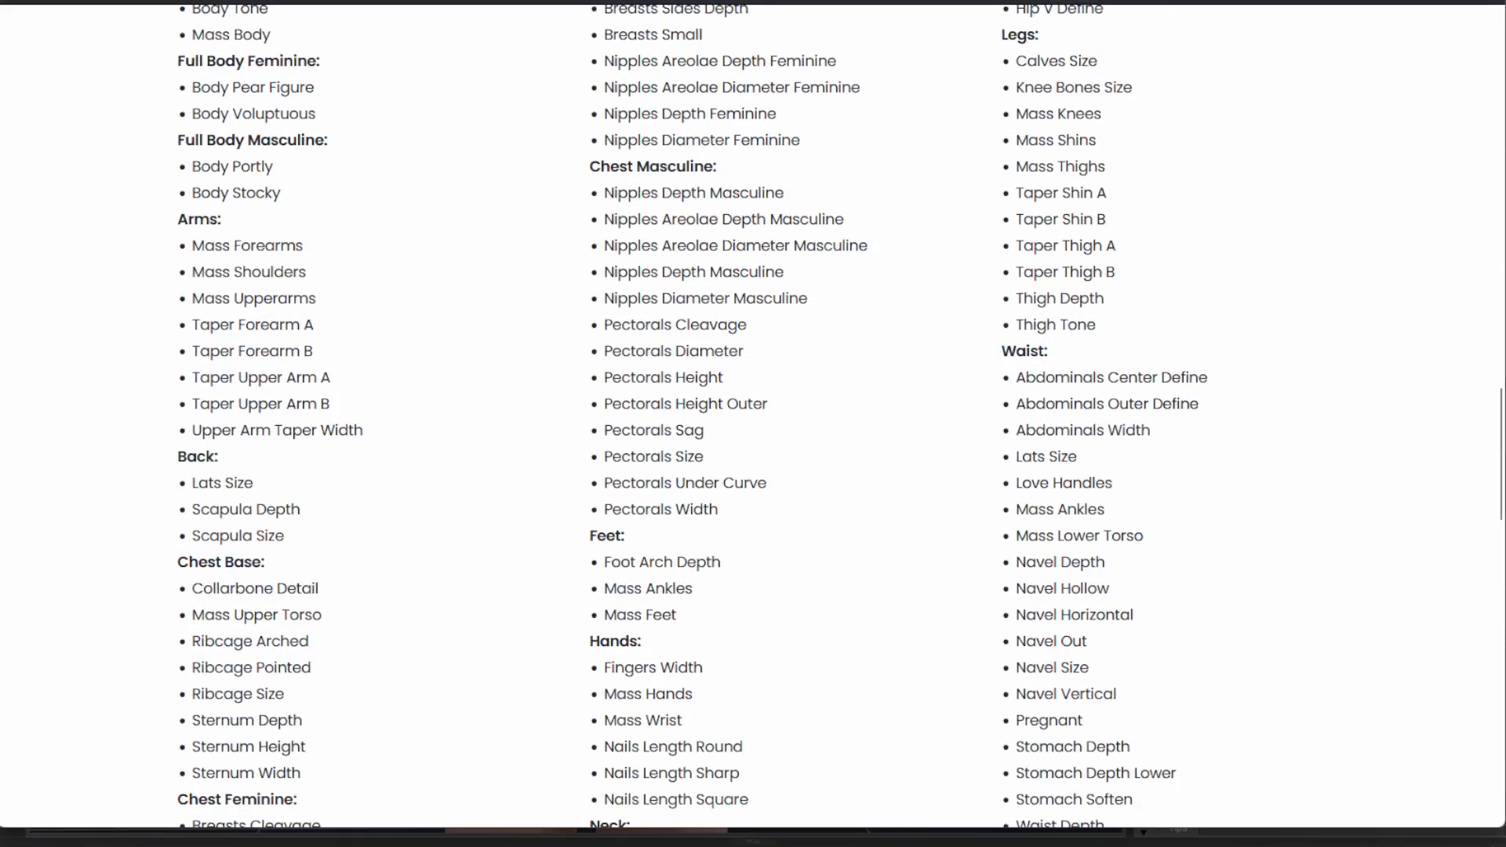
pyautogui.scroll(-3, 1095, 330)
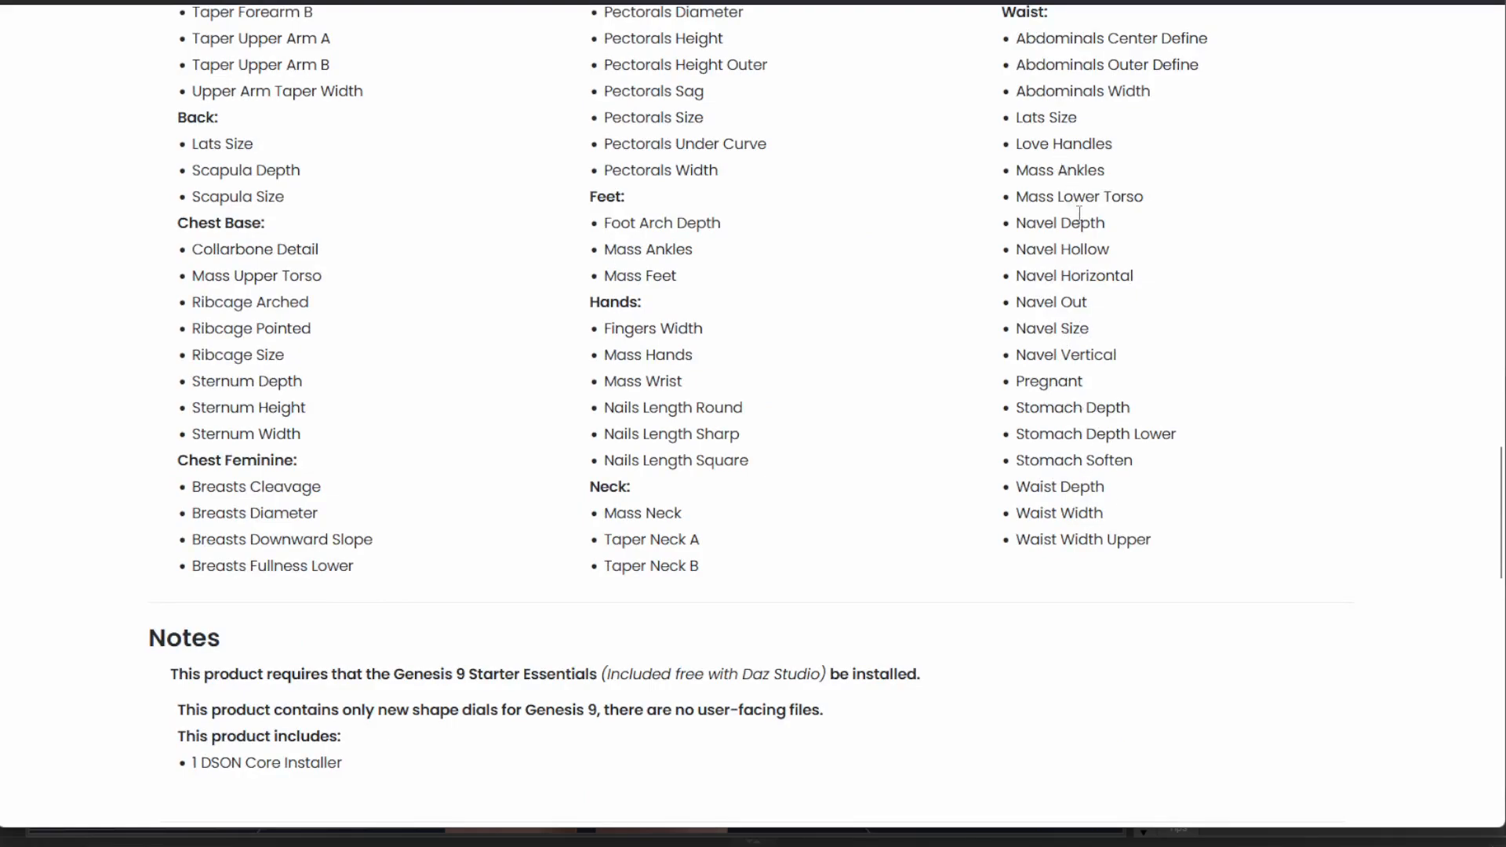
pyautogui.scroll(-2, 1073, 328)
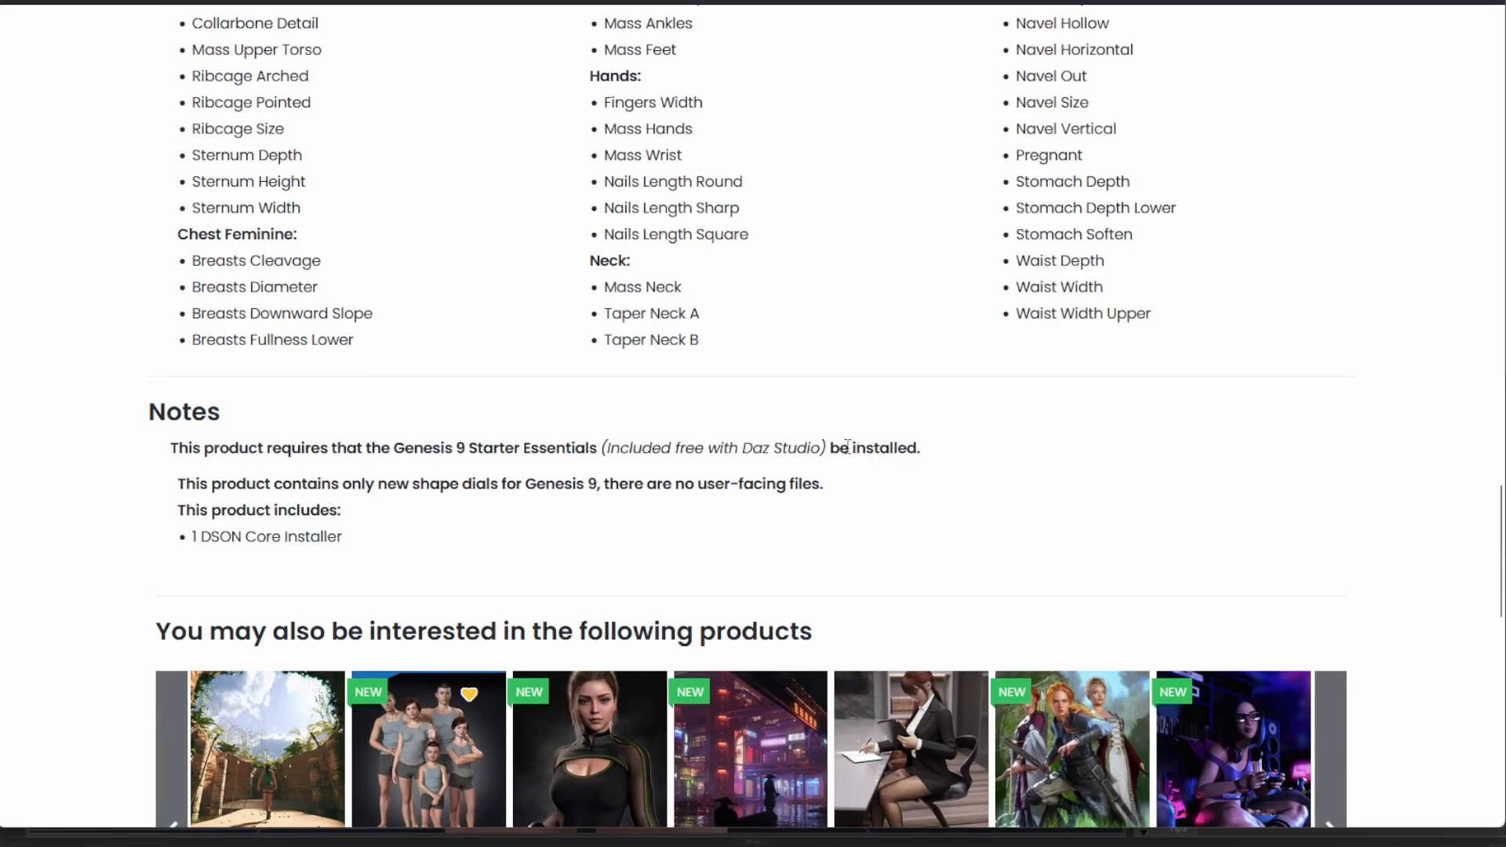
# Step: Recheck the feature list from the Waist shapes back to the Full Body Base, Feminine and Masculine entries
pyautogui.scroll(3, 932, 419)
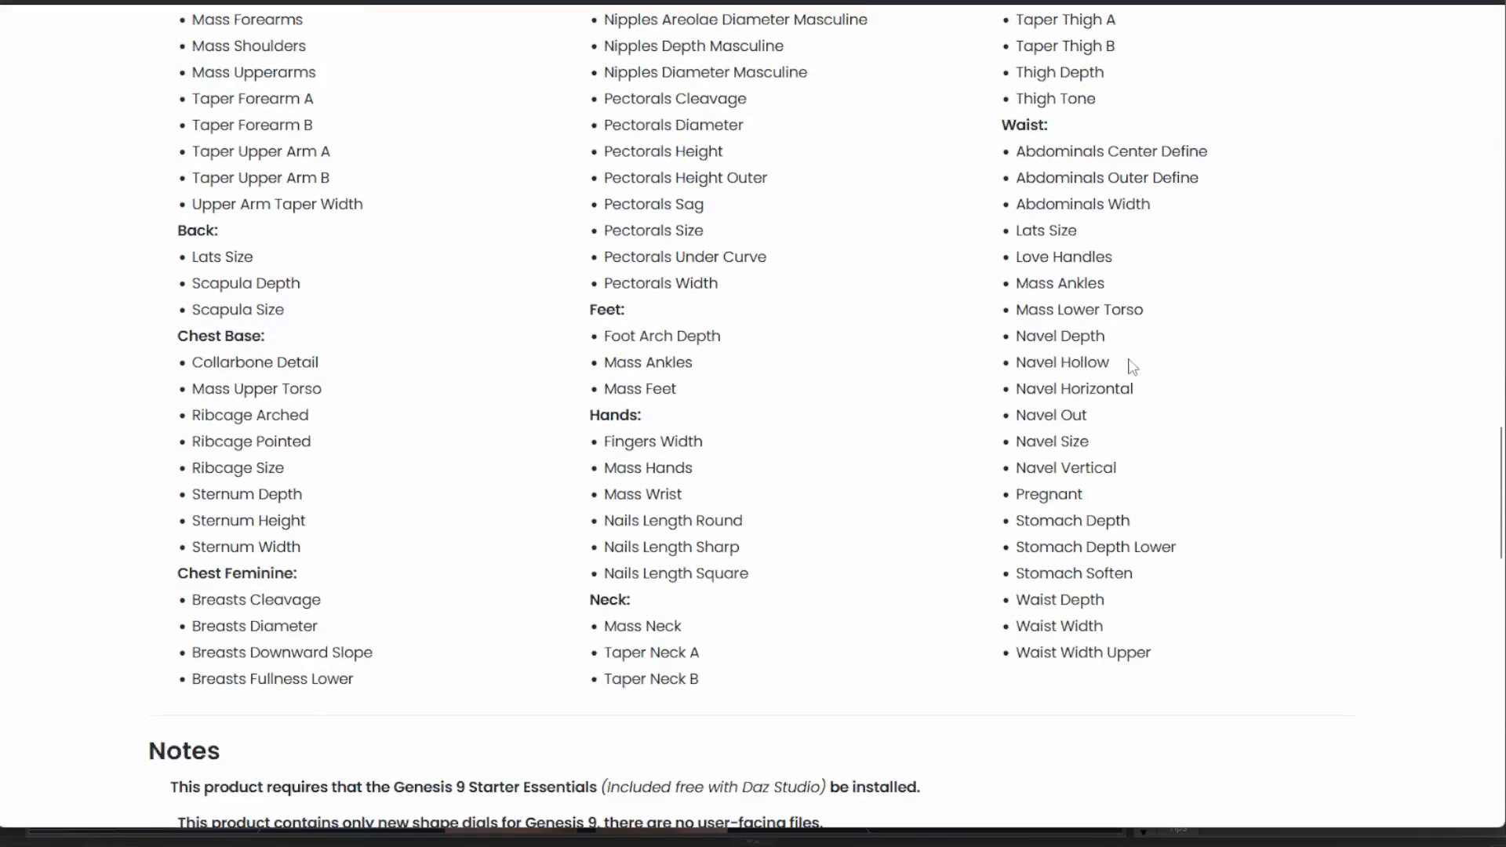
pyautogui.scroll(1, 1128, 370)
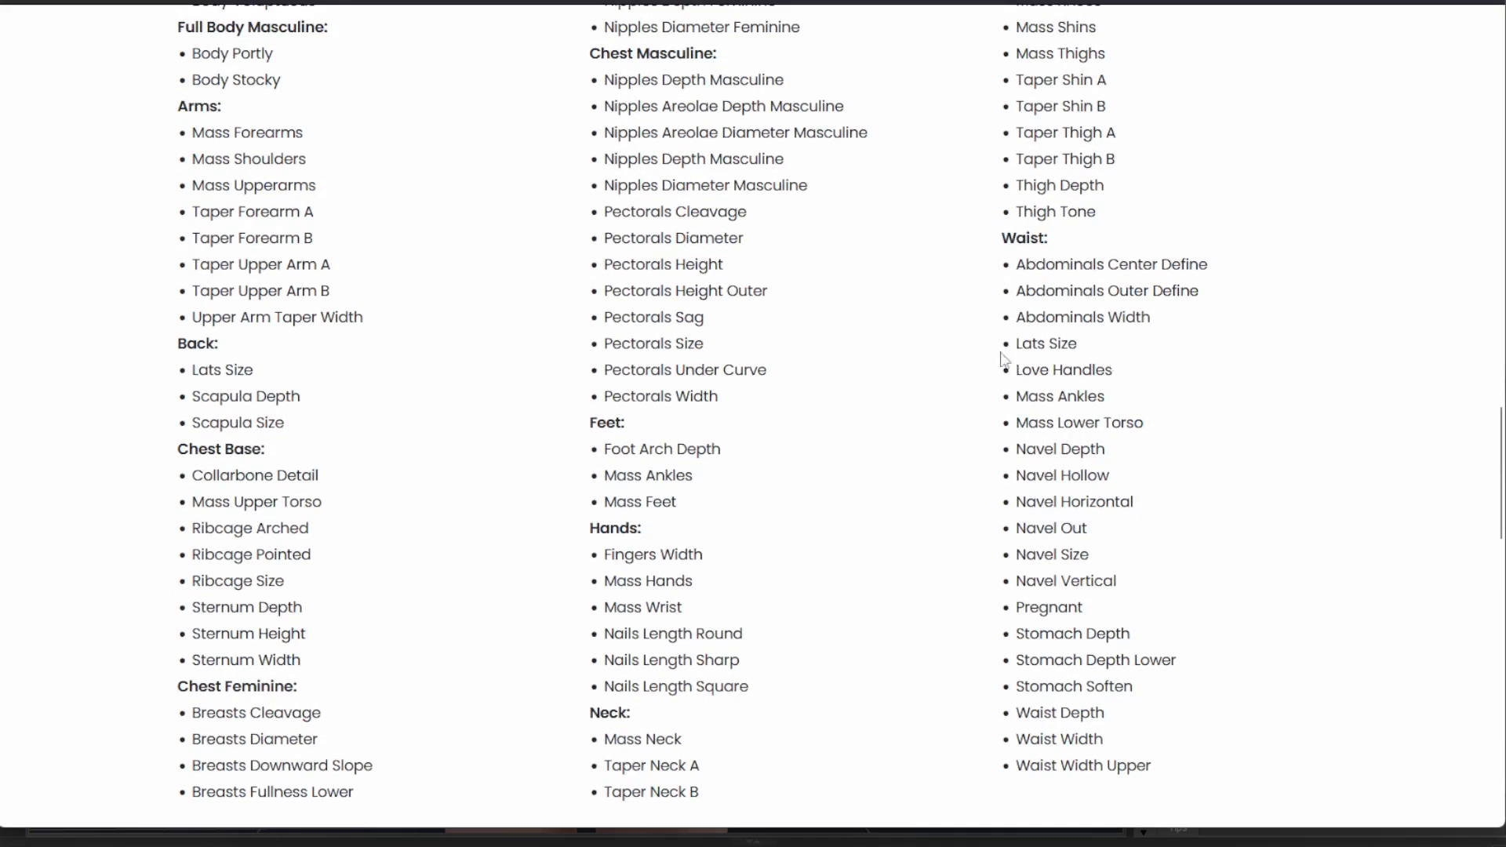
pyautogui.scroll(1, 571, 463)
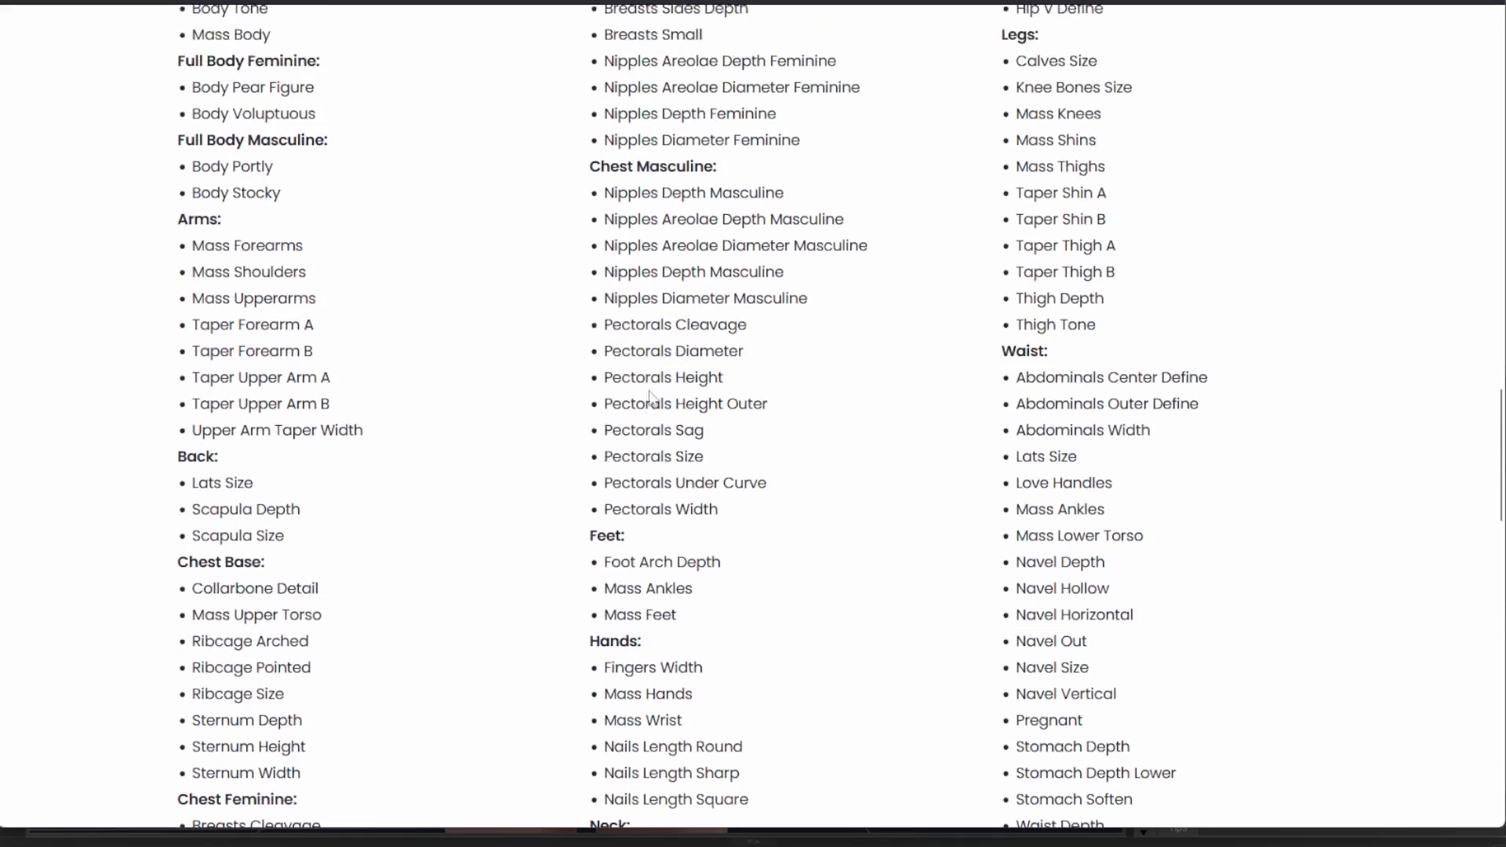
pyautogui.scroll(1, 655, 407)
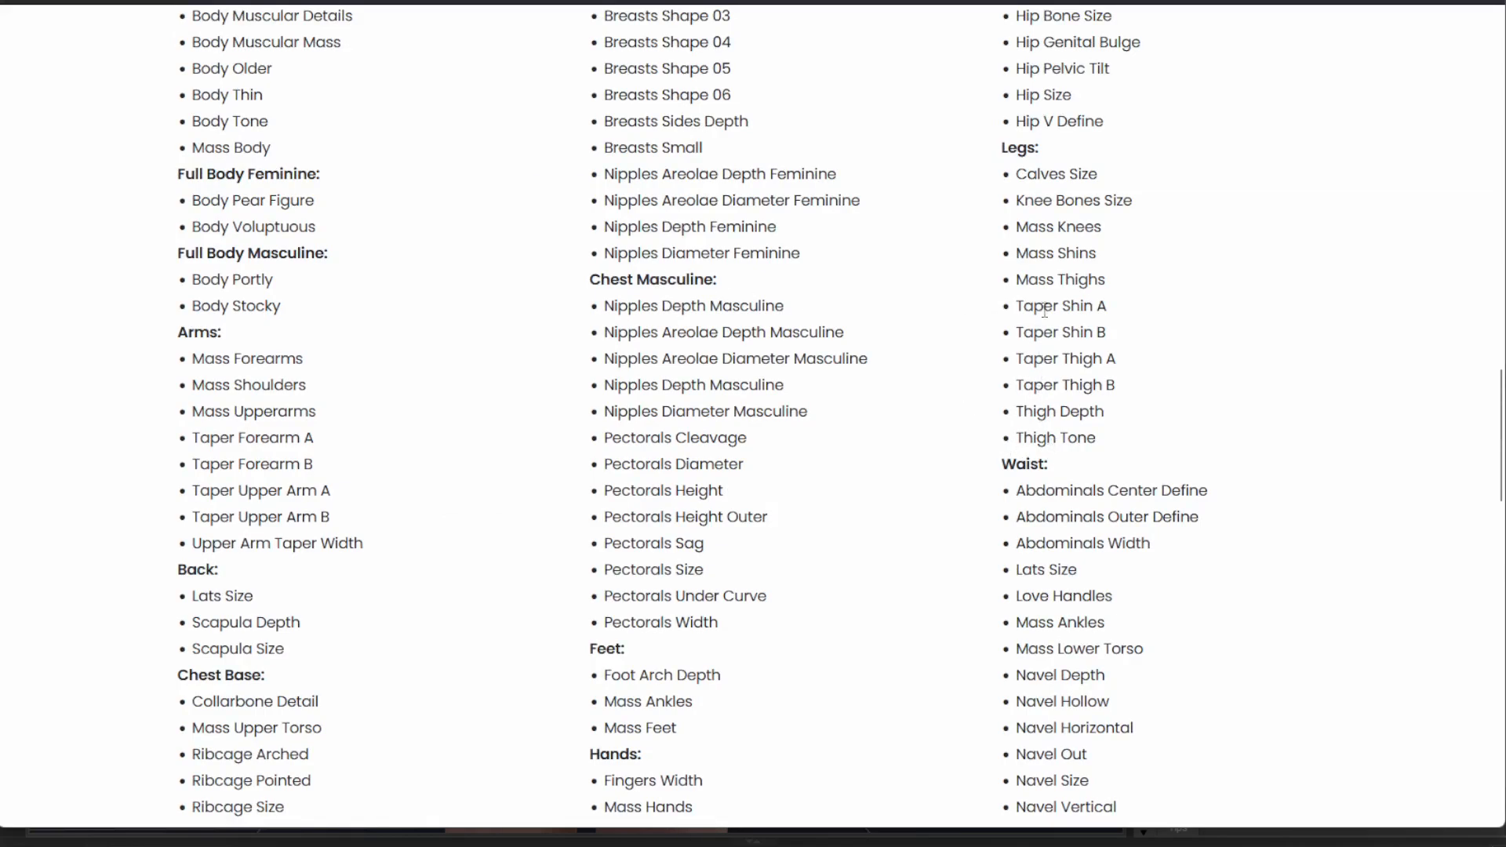
pyautogui.scroll(1, 1043, 318)
pyautogui.scroll(1, 1089, 290)
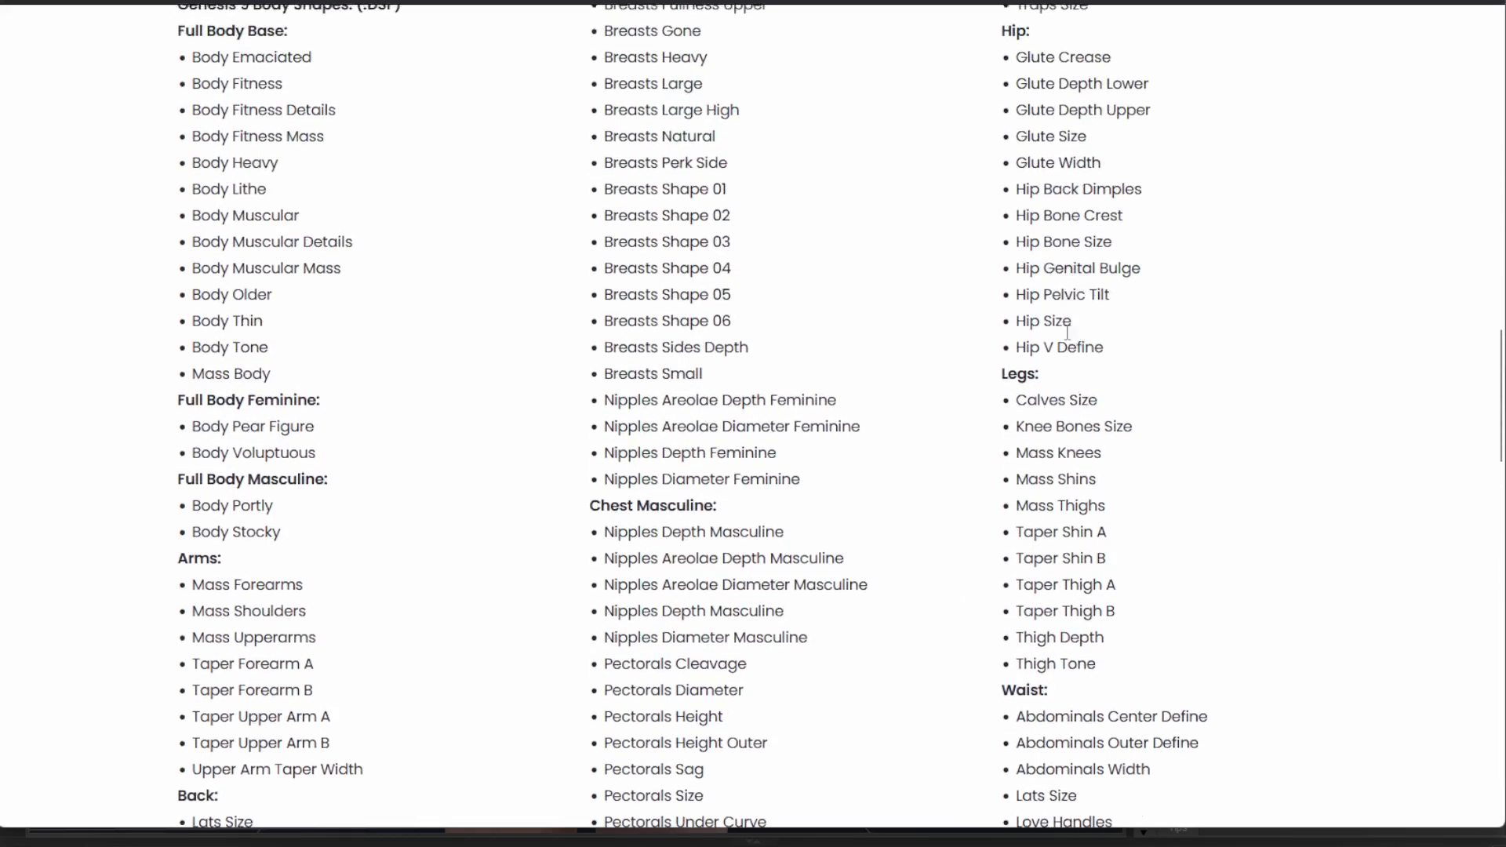
pyautogui.scroll(2, 1067, 332)
pyautogui.scroll(-1, 279, 147)
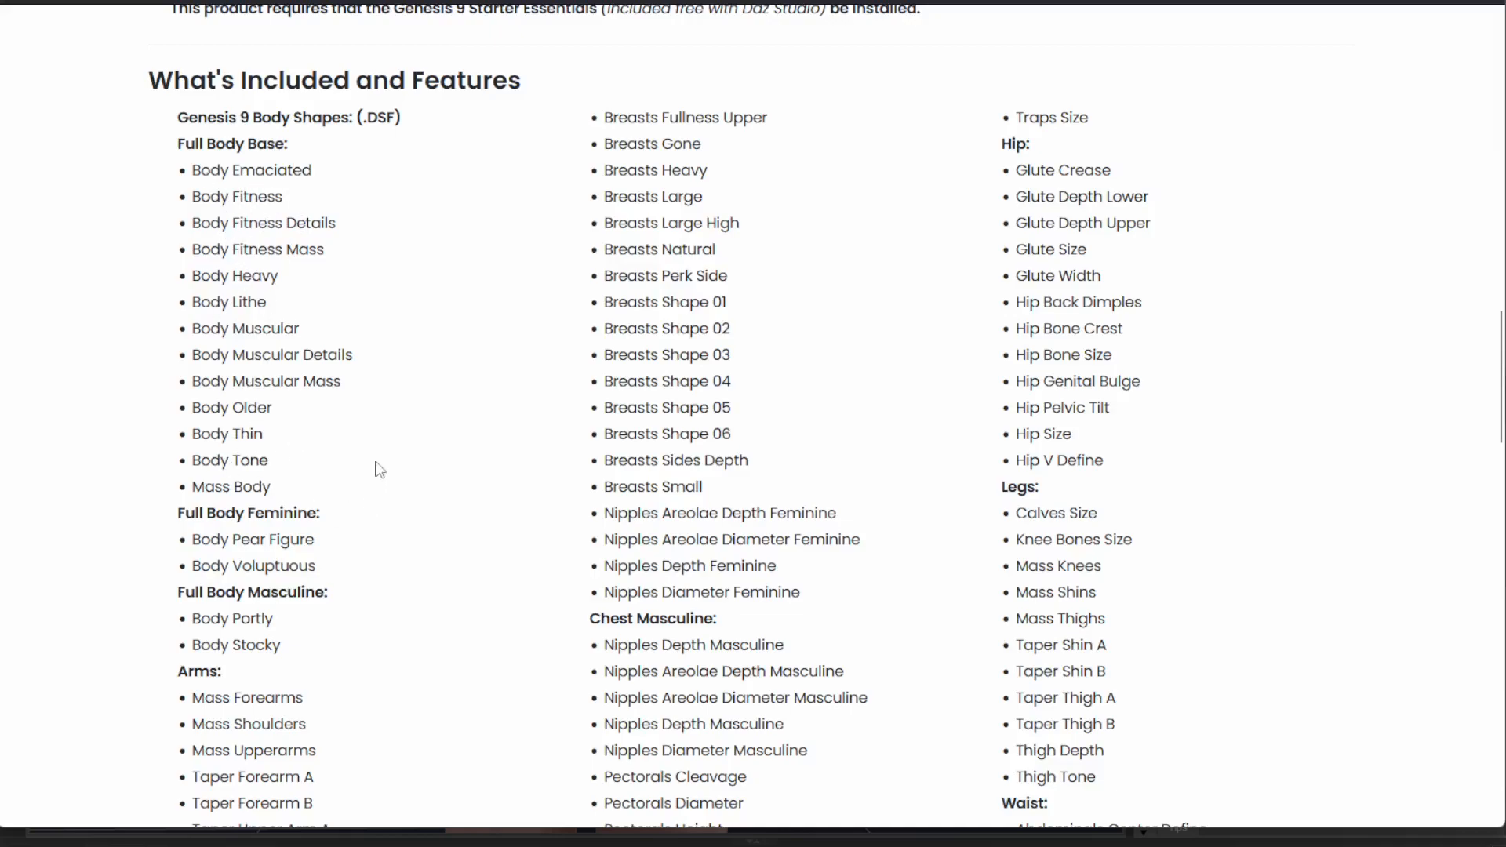
pyautogui.scroll(-1, 268, 418)
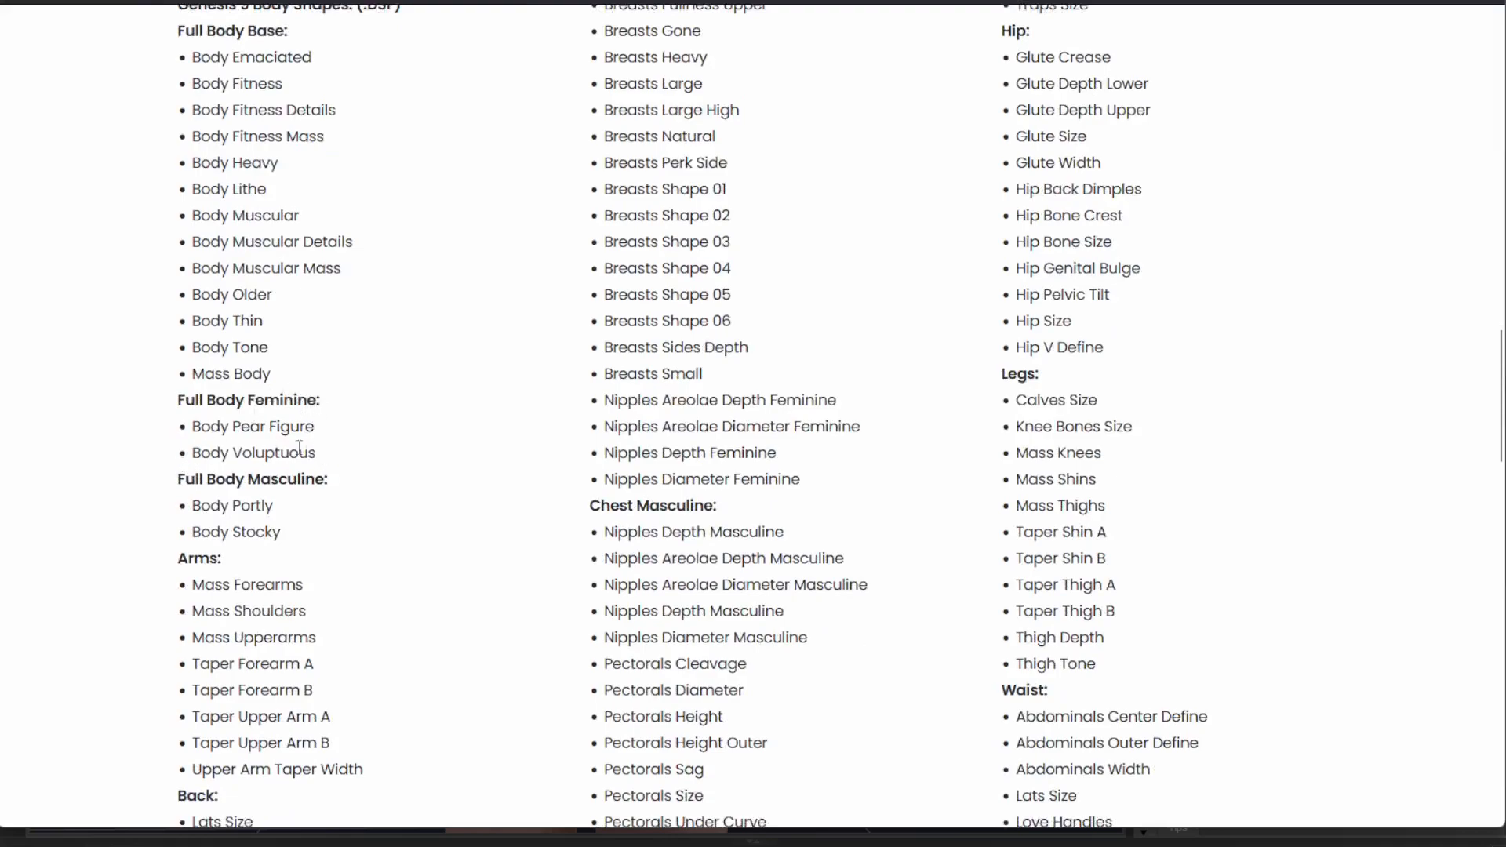
pyautogui.scroll(-1, 254, 378)
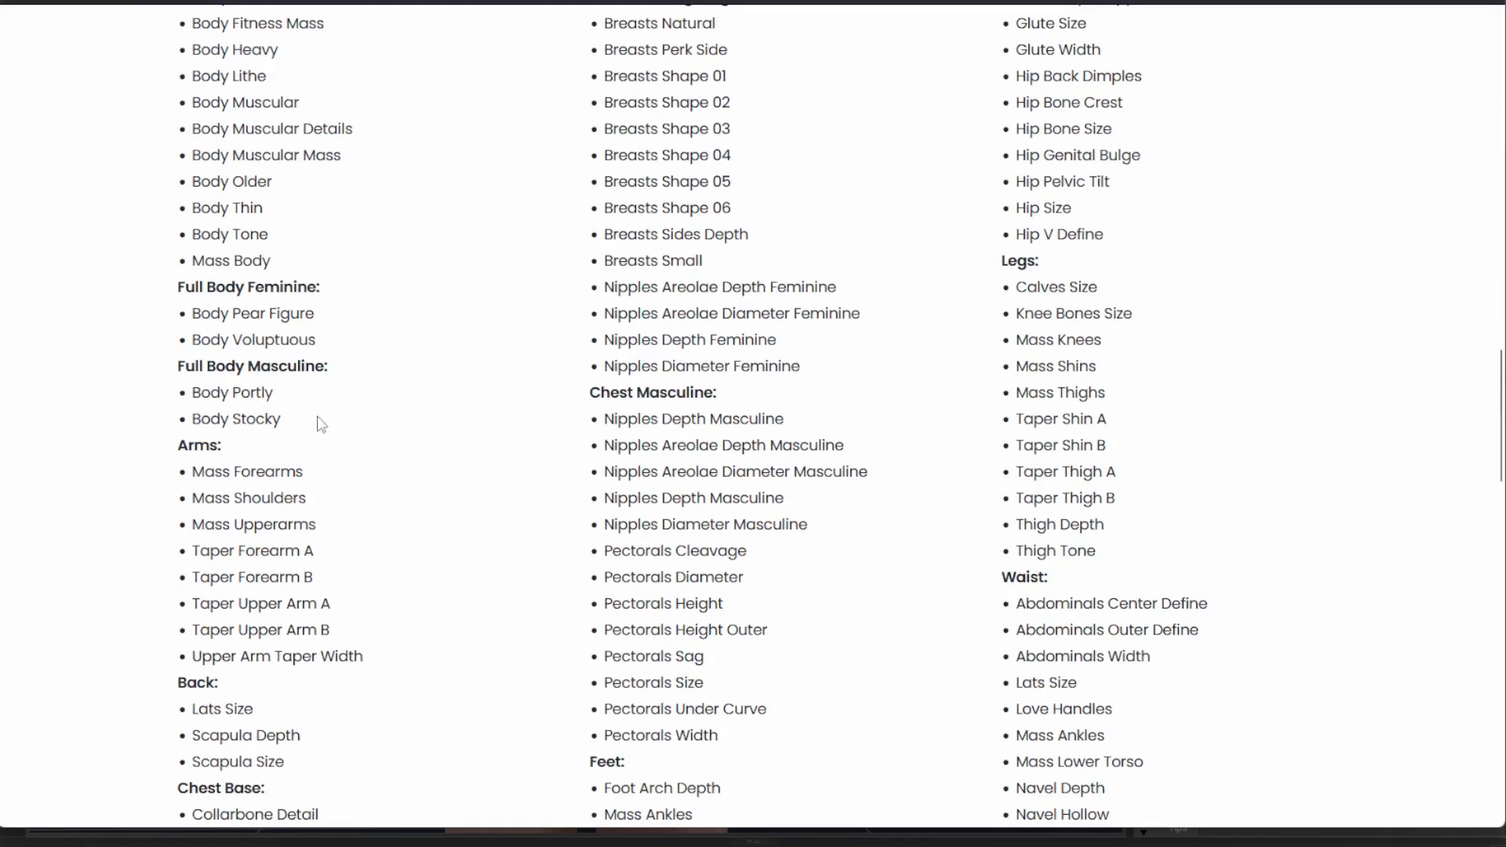
pyautogui.scroll(-1, 306, 464)
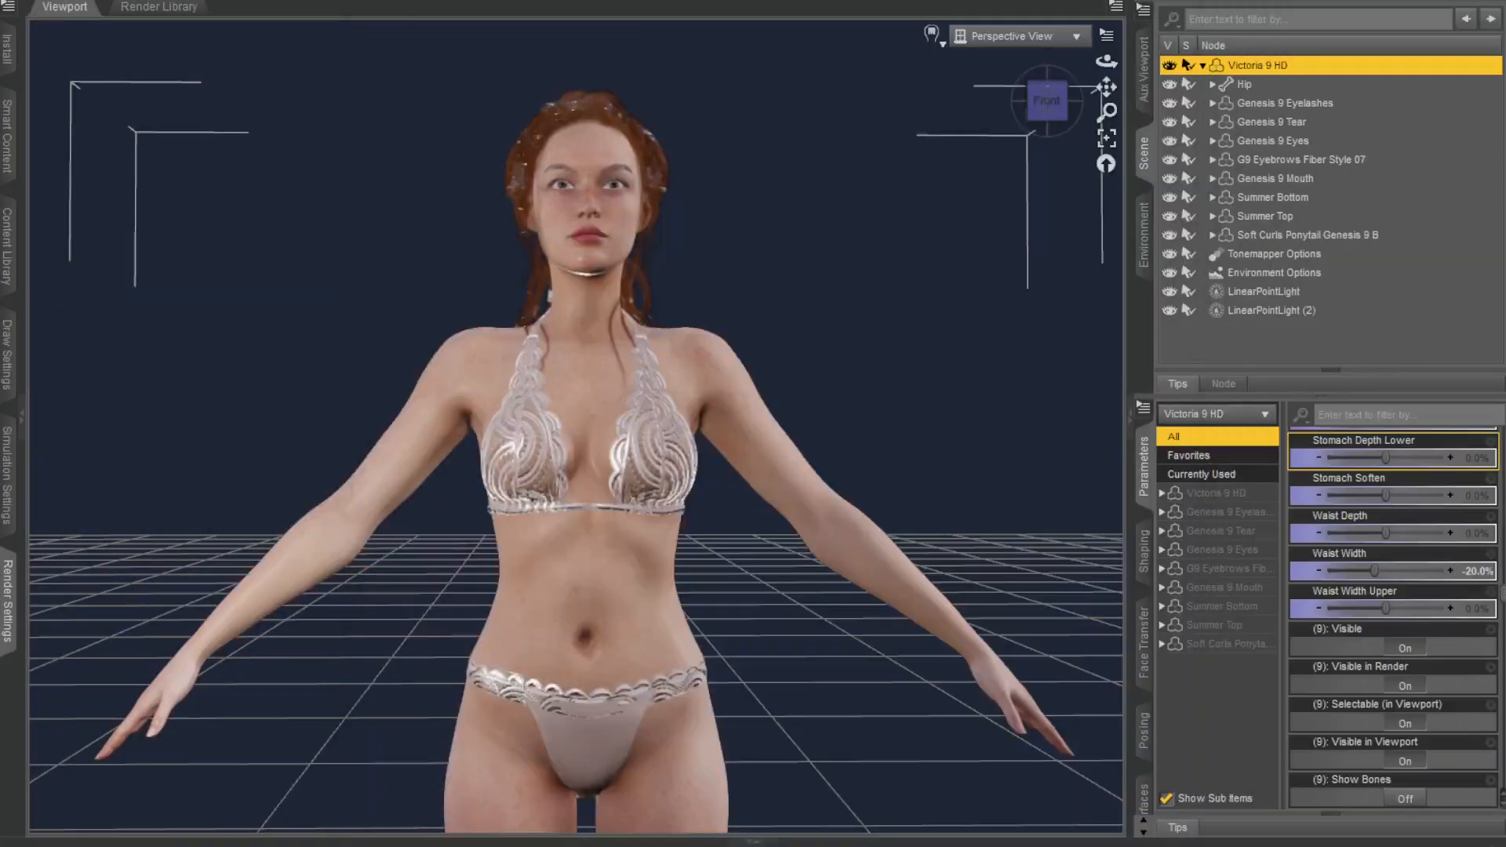
# Step: Set Mass Forearms to -56.8%, Mass Shoulders to -100% and Mass Upper Arms to about -76% on the Victoria 9 HD figure
pyautogui.scroll(15, 1325, 632)
pyautogui.scroll(15, 1362, 564)
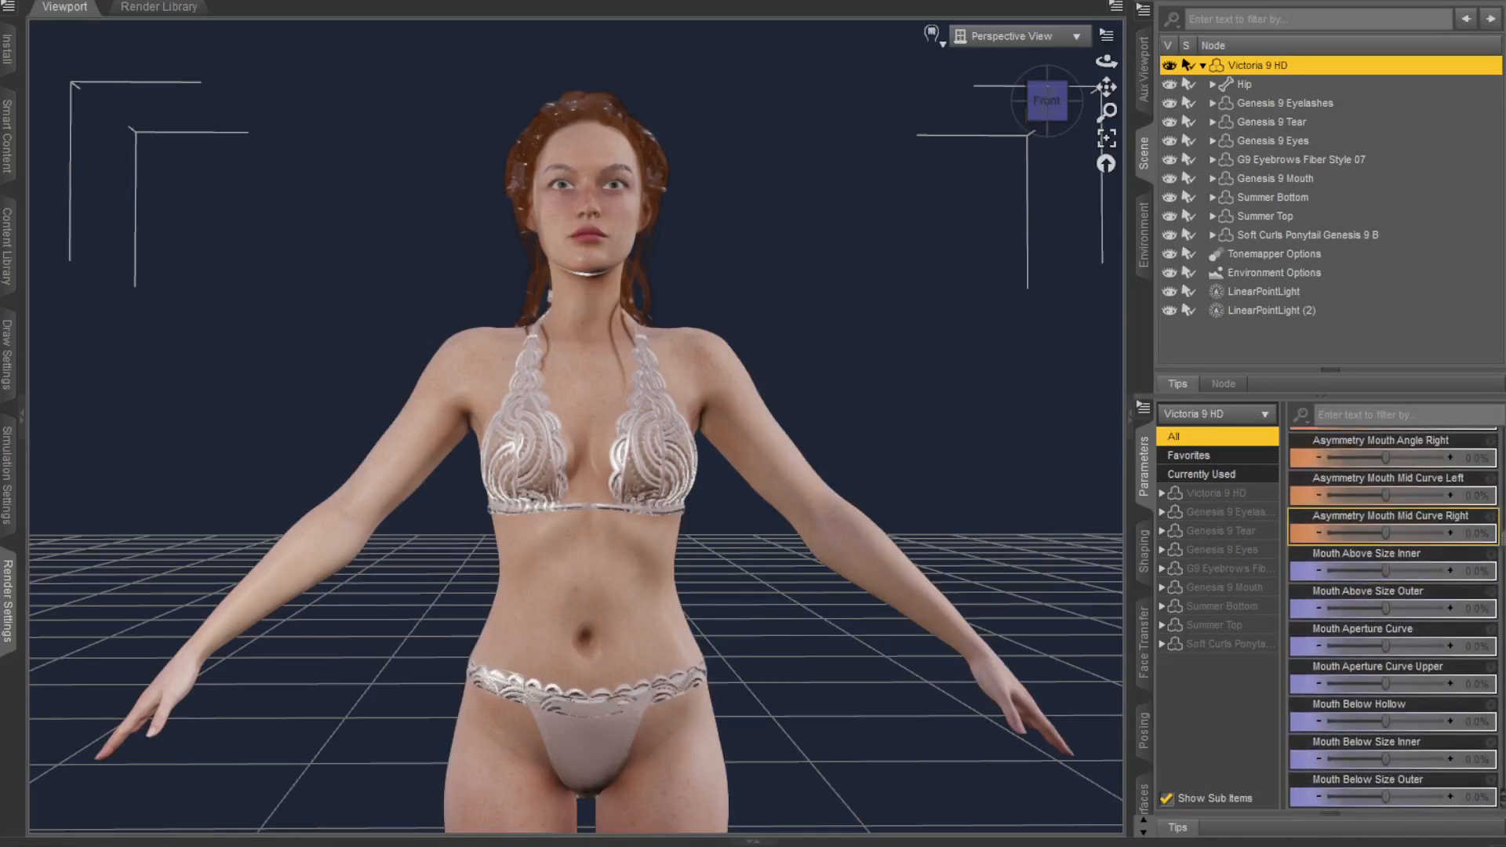
pyautogui.scroll(20, 1380, 550)
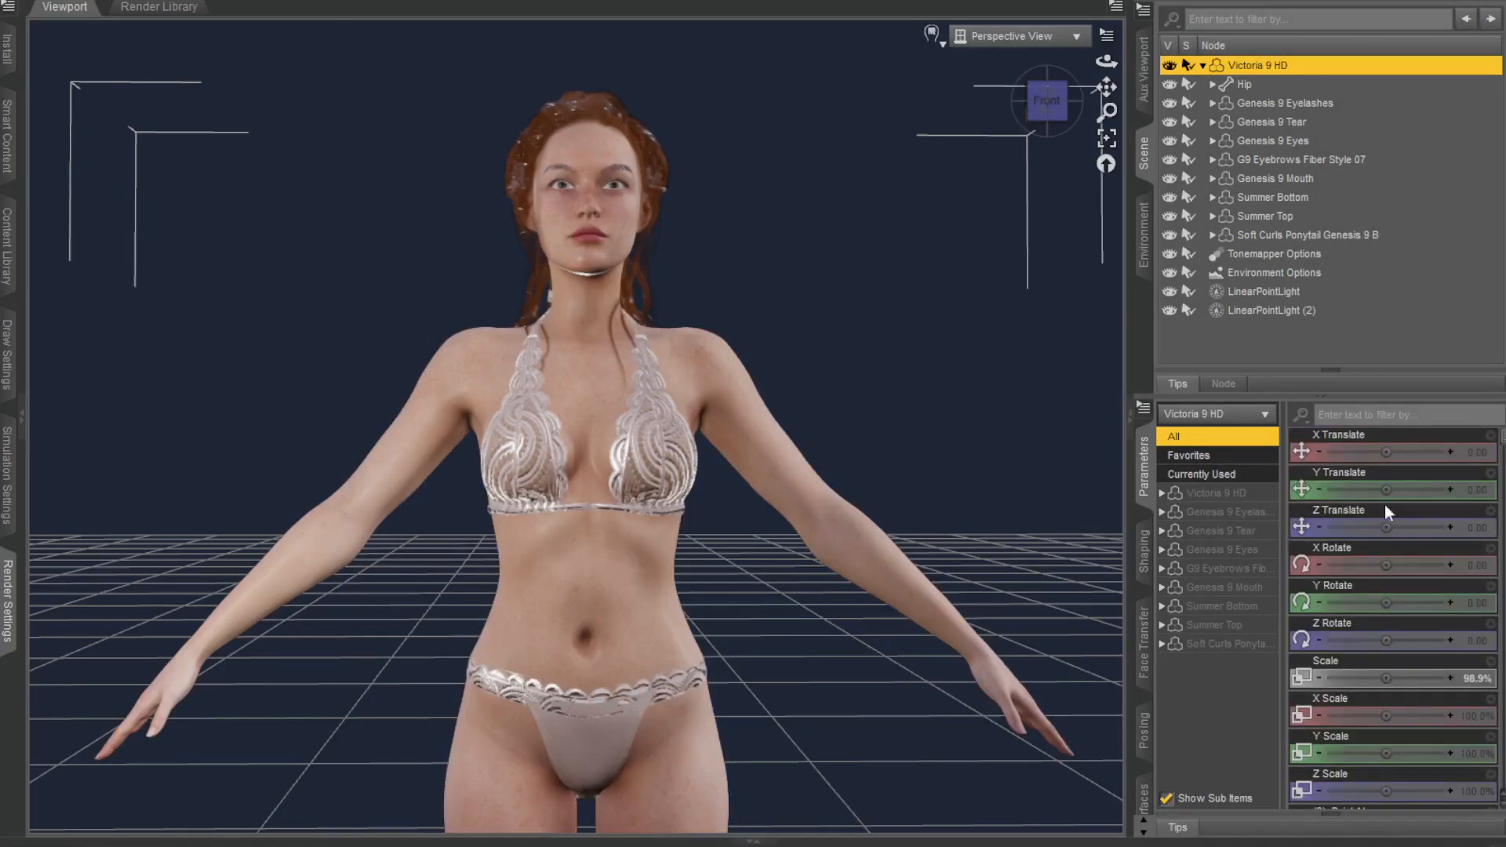
pyautogui.scroll(-10, 1379, 548)
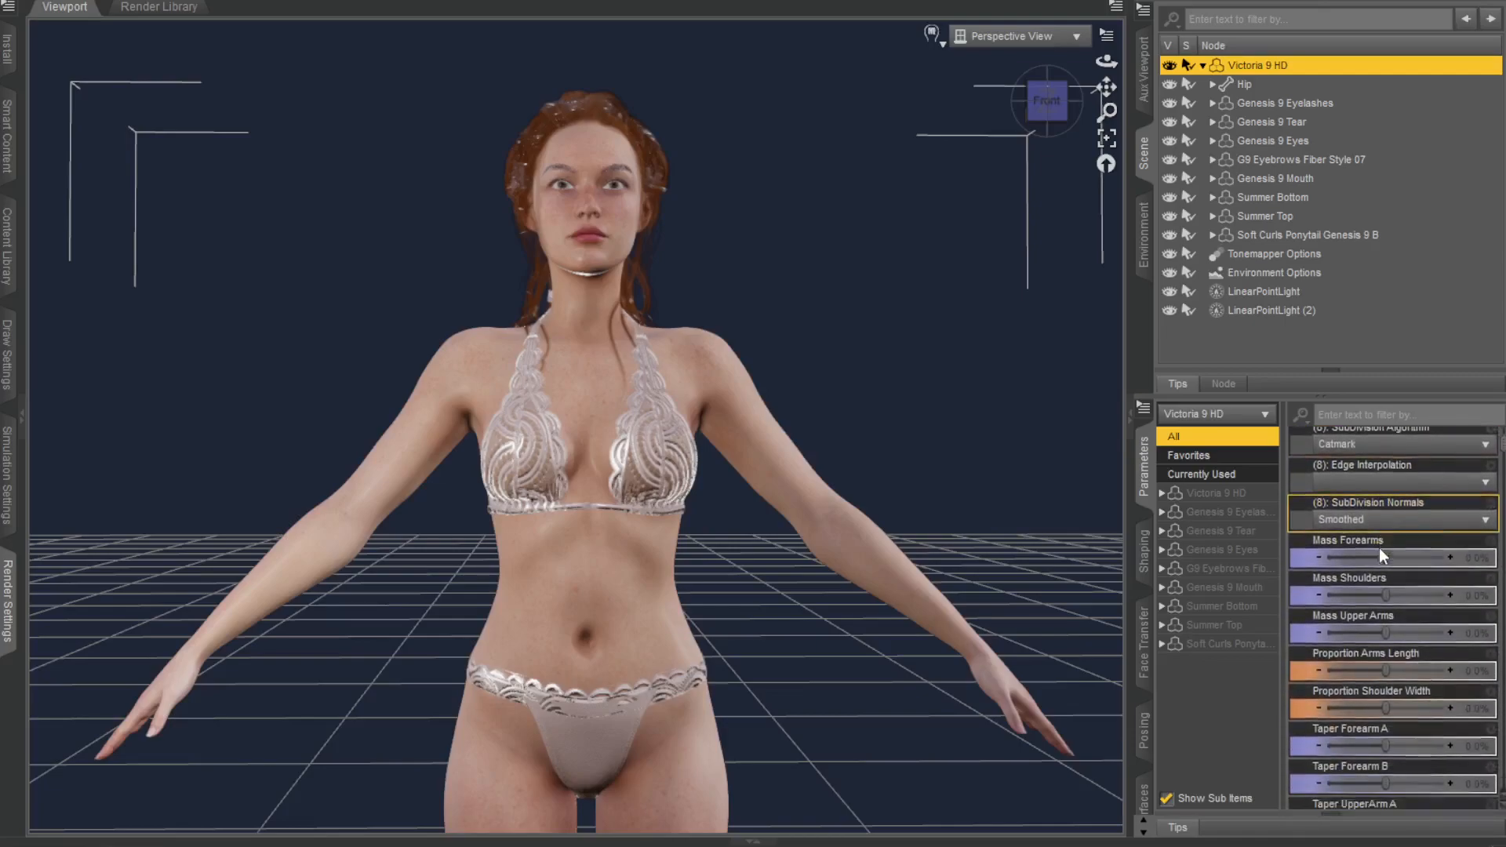
pyautogui.moveTo(1386, 489); pyautogui.dragTo(1353, 479)
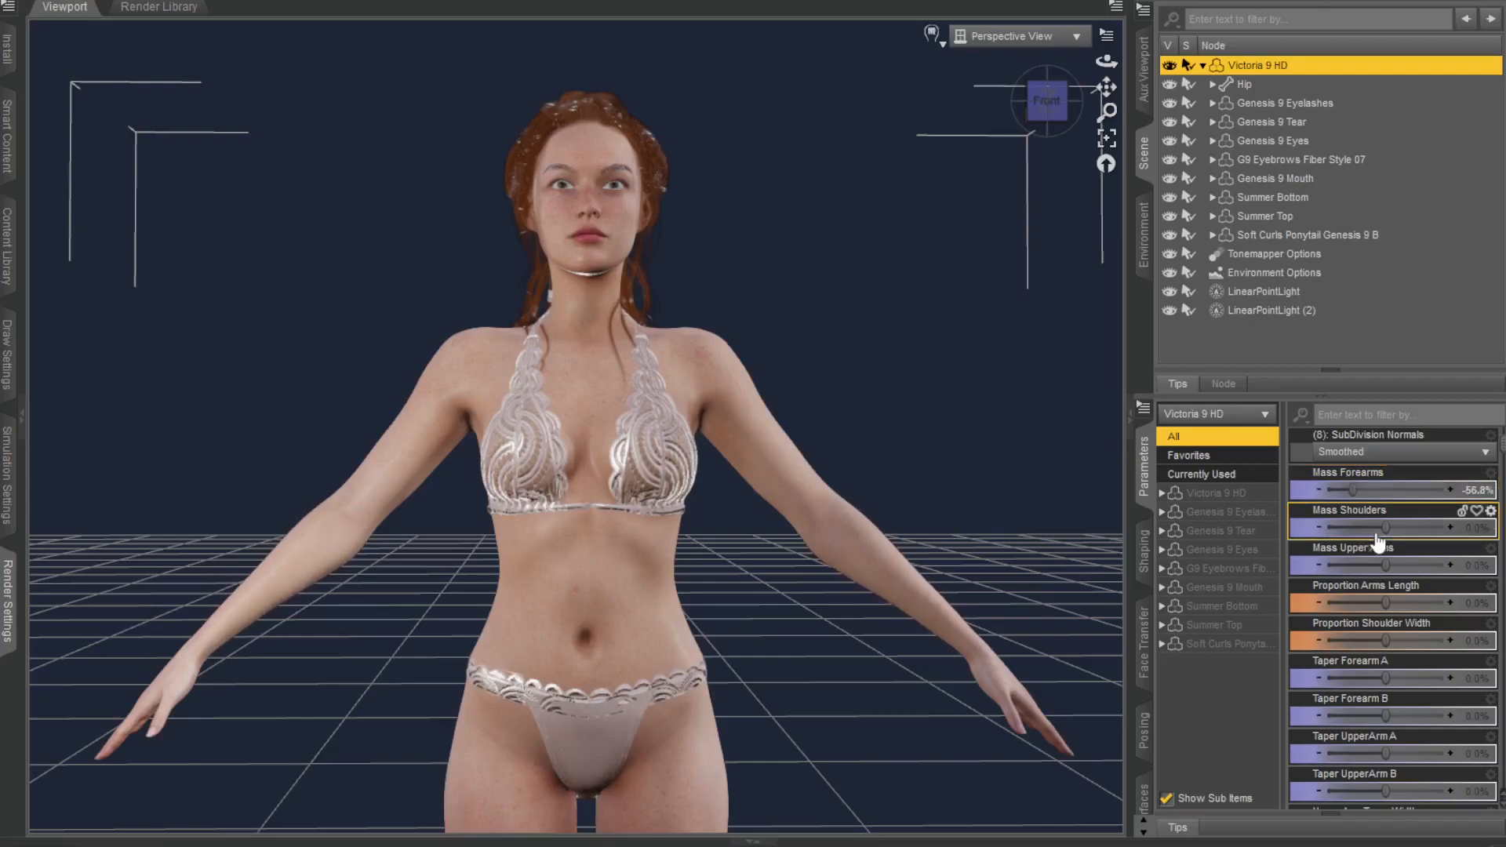
pyautogui.moveTo(1385, 528); pyautogui.dragTo(1321, 560)
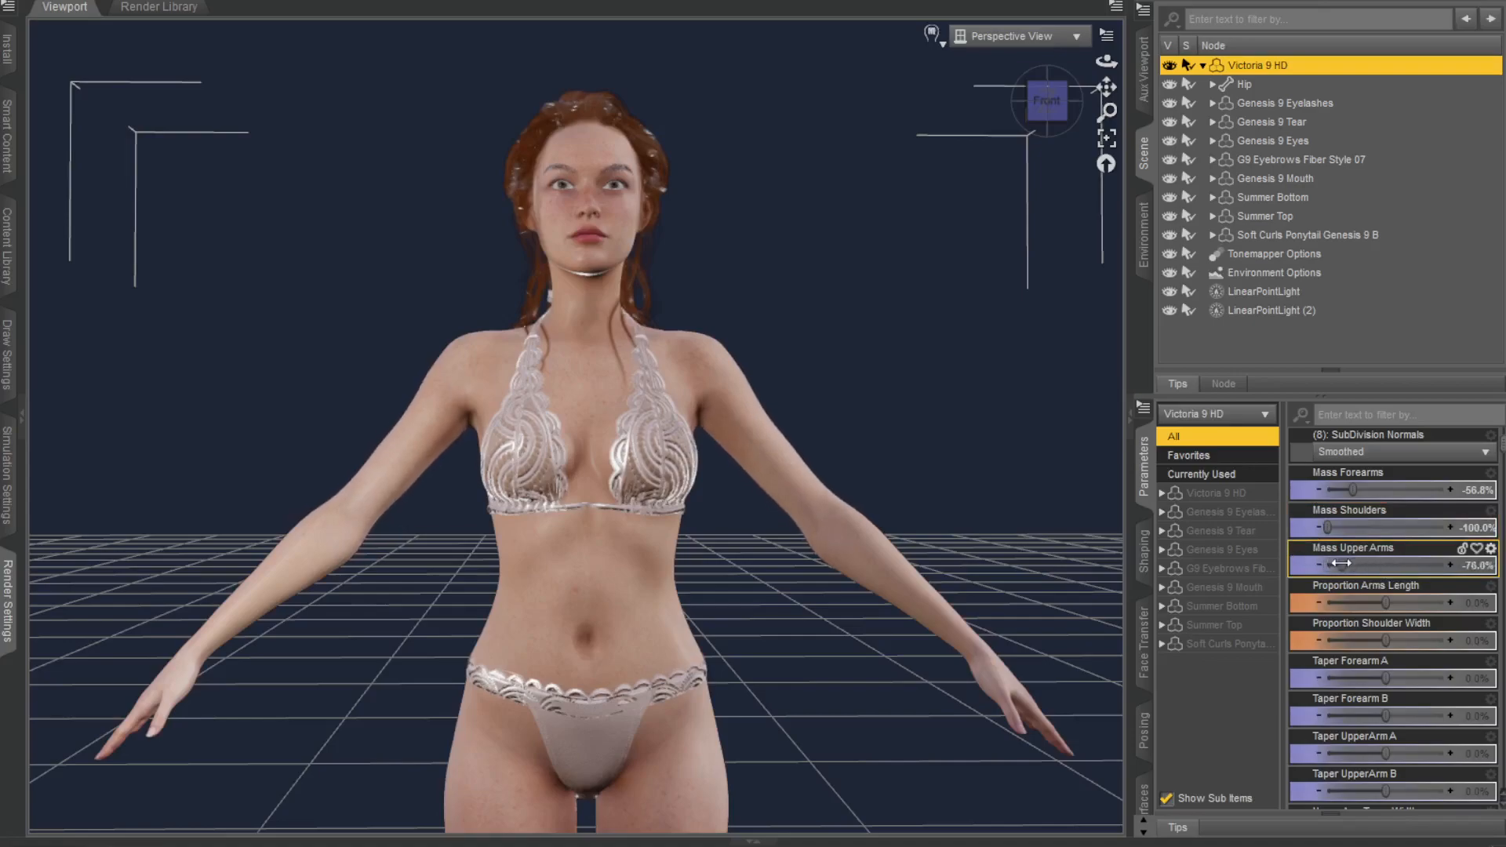
# Step: Try Lats Size at -100% with the figure turned to show the side of the torso
pyautogui.scroll(-4, 1377, 557)
pyautogui.scroll(-3, 1378, 557)
pyautogui.moveTo(1387, 453); pyautogui.dragTo(1343, 489)
pyautogui.moveTo(1106, 61); pyautogui.dragTo(1004, 102)
pyautogui.scroll(-3, 1431, 672)
pyautogui.moveTo(1373, 529); pyautogui.dragTo(1299, 536)
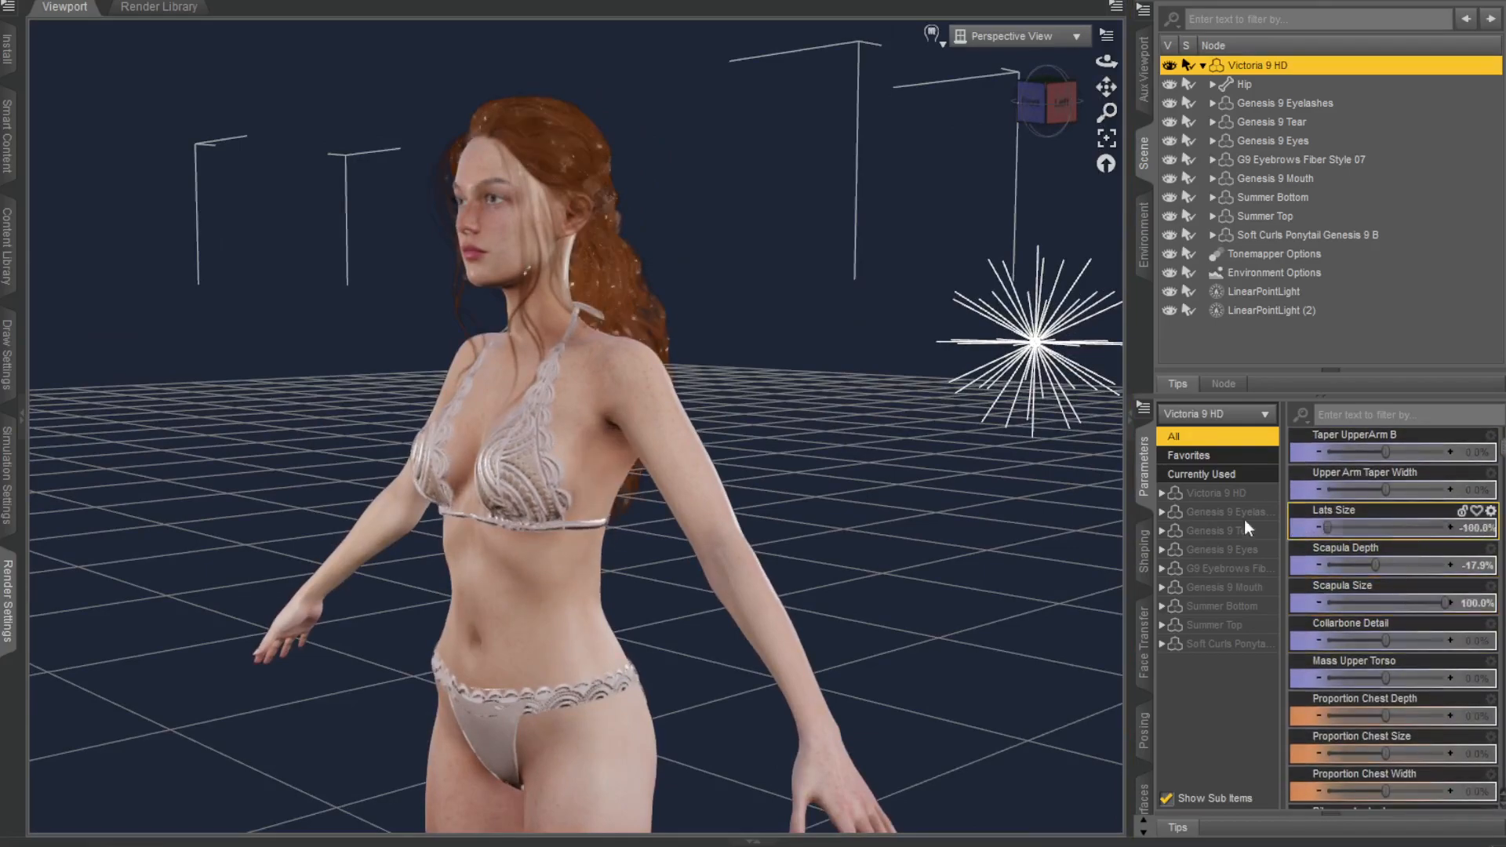
# Step: View the figure from behind and set Lats Size to -42.4%, trying a higher Scapula Depth as well
pyautogui.click(1044, 102)
pyautogui.moveTo(1106, 61); pyautogui.dragTo(891, 50)
pyautogui.moveTo(1328, 531); pyautogui.dragTo(1426, 565)
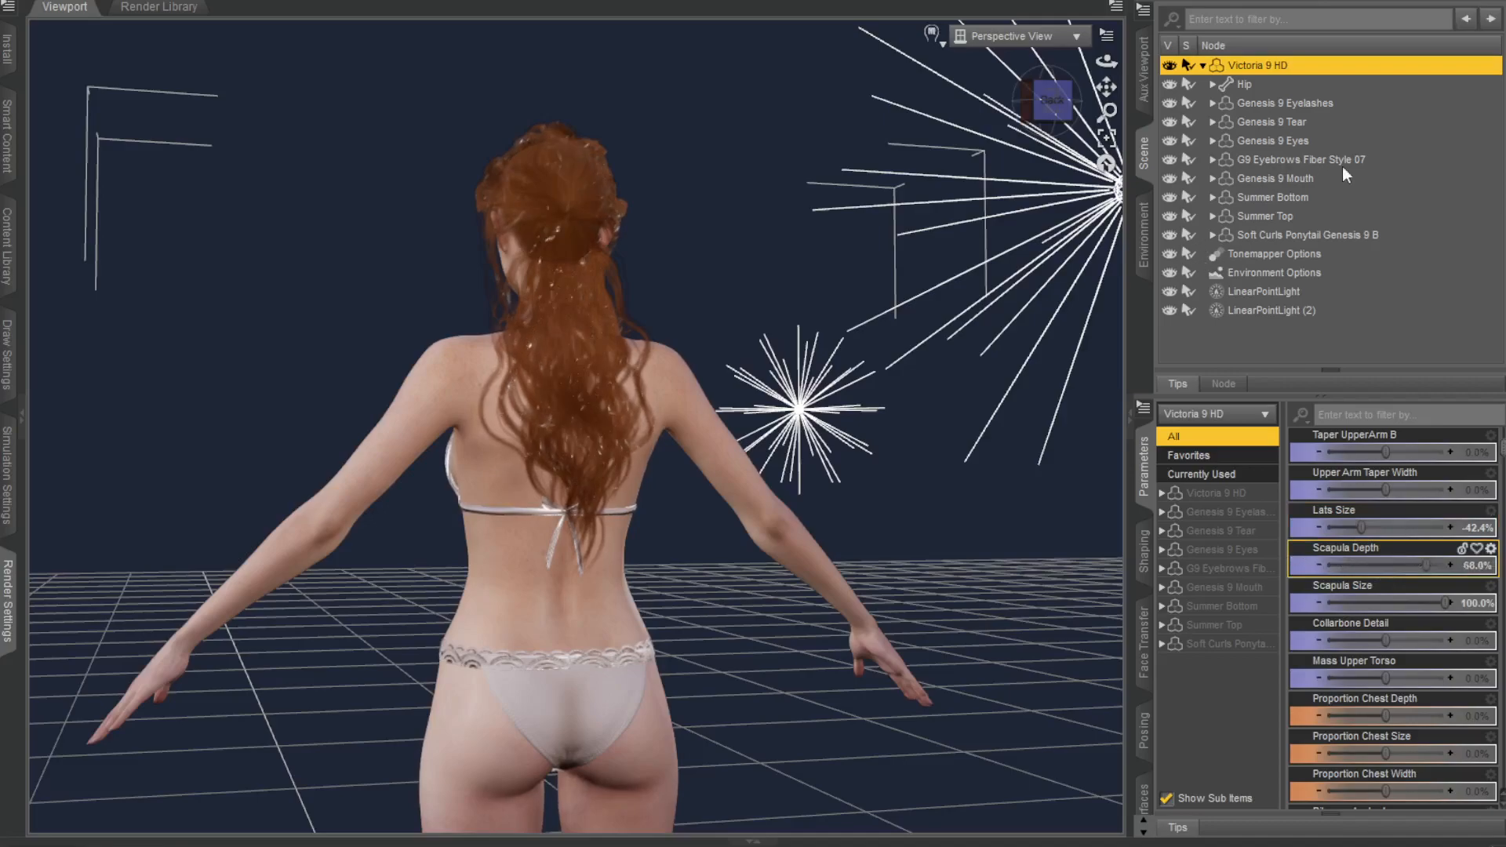
# Step: Hide the Soft Curls Ponytail hair, then set Scapula Depth to 13.6% and Scapula Size to -12%
pyautogui.click(1170, 235)
pyautogui.moveTo(1390, 565)
pyautogui.mouseDown()
pyautogui.moveTo(1357, 564)
pyautogui.moveTo(1412, 563)
pyautogui.moveTo(1394, 559)
pyautogui.mouseUp()
pyautogui.moveTo(1446, 604); pyautogui.dragTo(1376, 606)
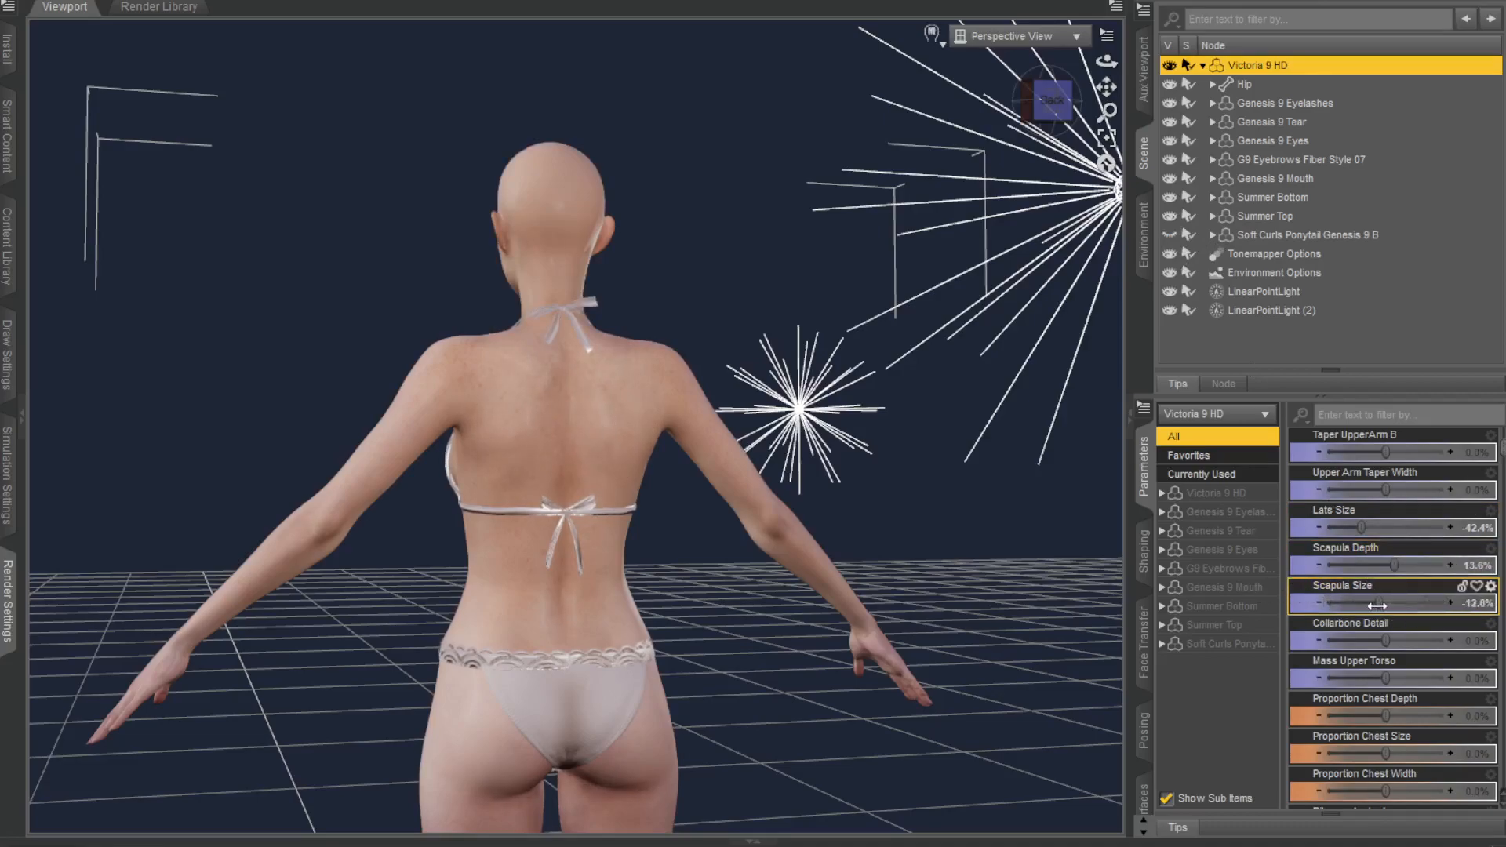
# Step: Set Collarbone Detail to 100% and try the Mass Upper Torso dial with the chest viewed close up from the front
pyautogui.moveTo(1045, 103); pyautogui.dragTo(750, 134)
pyautogui.scroll(5, 746, 232)
pyautogui.scroll(-1, 1415, 604)
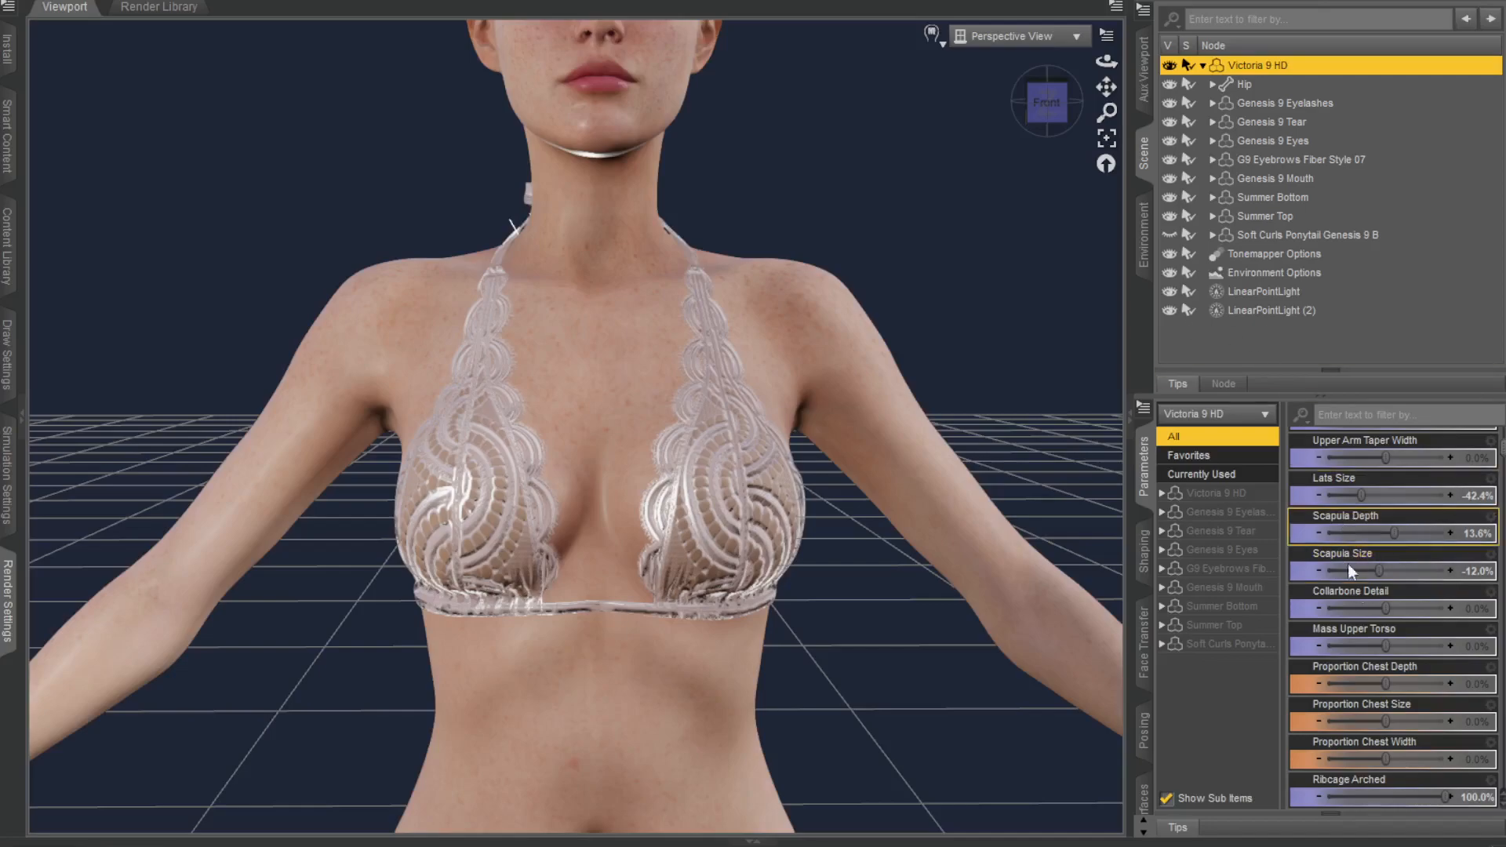
pyautogui.moveTo(1384, 606); pyautogui.dragTo(1379, 645)
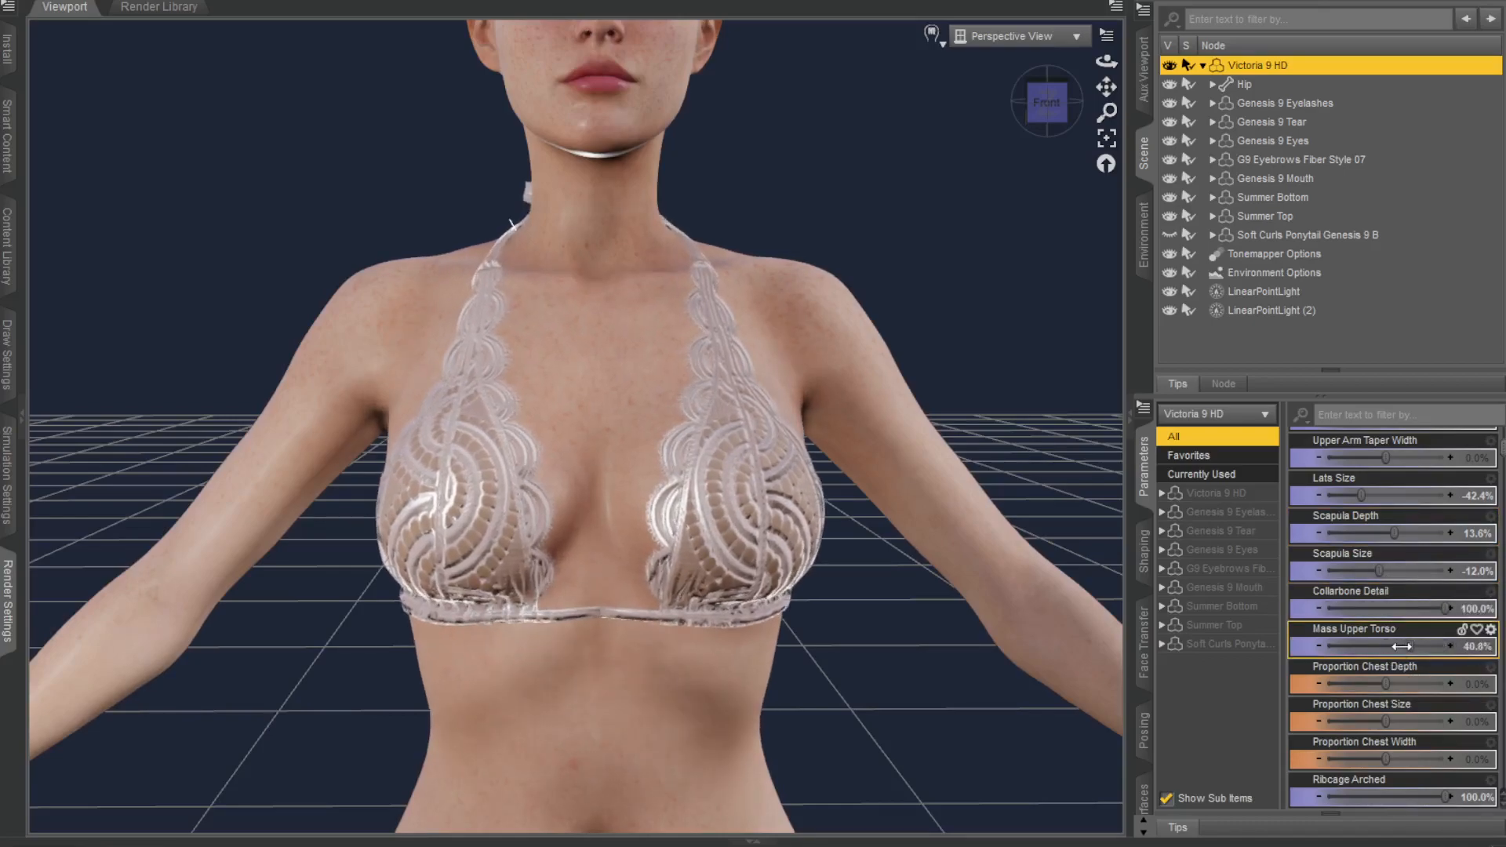
# Step: Set Ribcage Arched to 83.2% and Ribcage Size to -34.4% on the Victoria 9 HD figure
pyautogui.scroll(-3, 1357, 524)
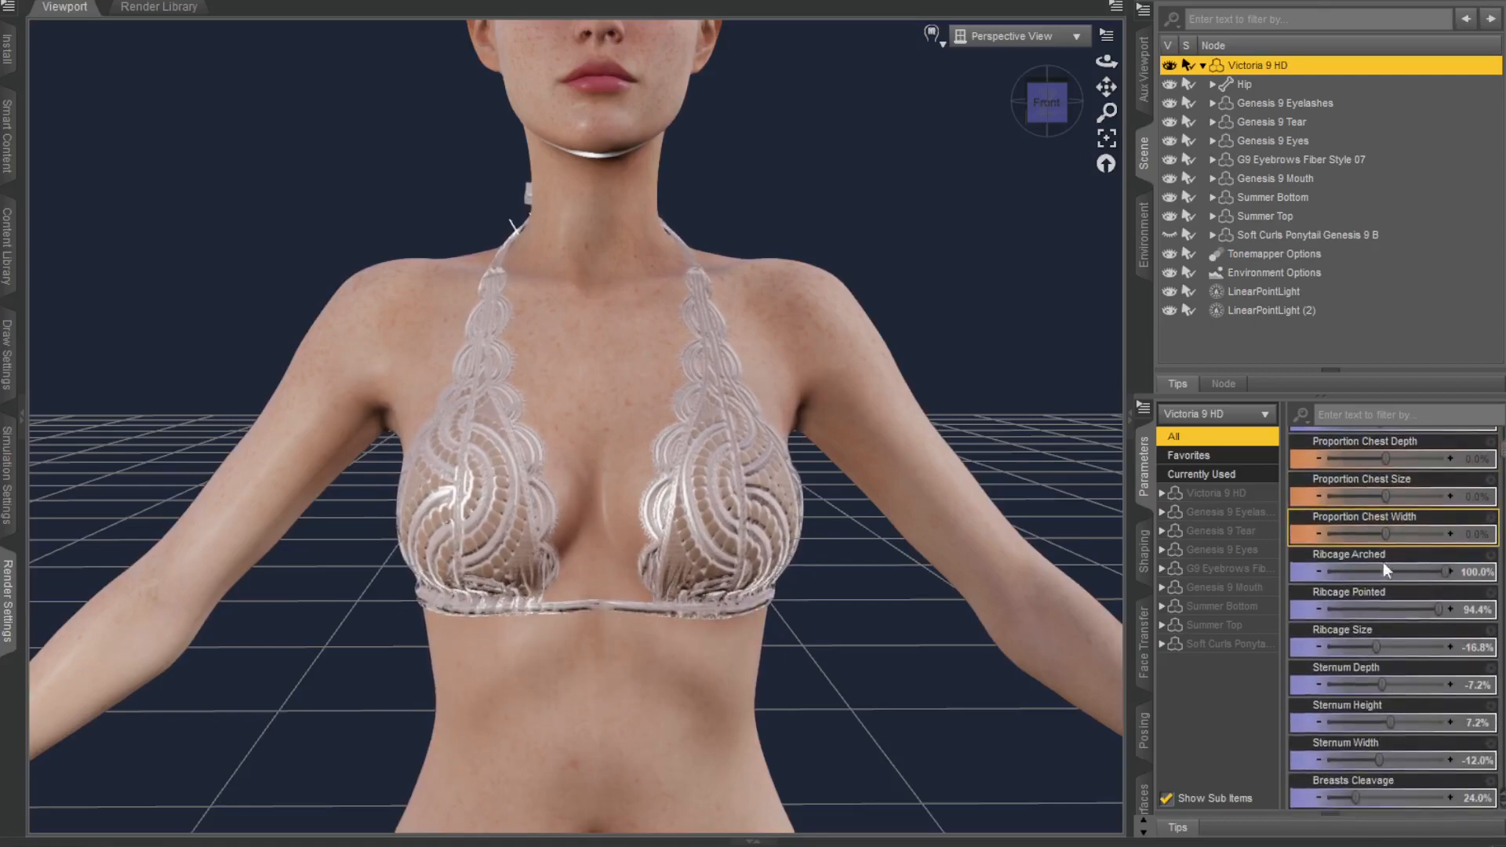
pyautogui.moveTo(1443, 572); pyautogui.dragTo(1424, 572)
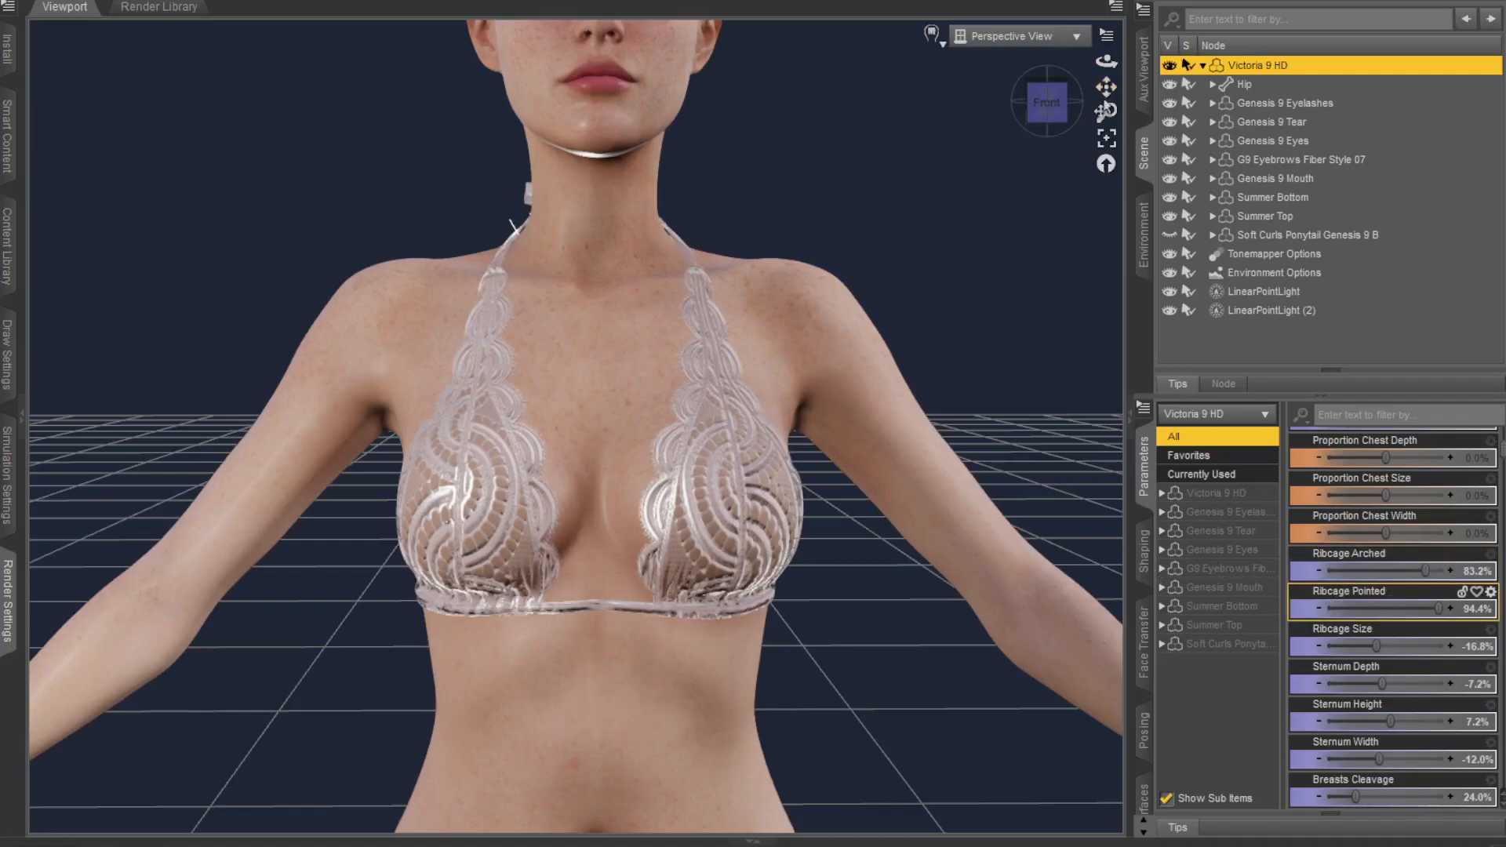
pyautogui.click(1104, 103)
pyautogui.moveTo(1106, 87); pyautogui.dragTo(1093, 24)
pyautogui.scroll(-5, 861, 402)
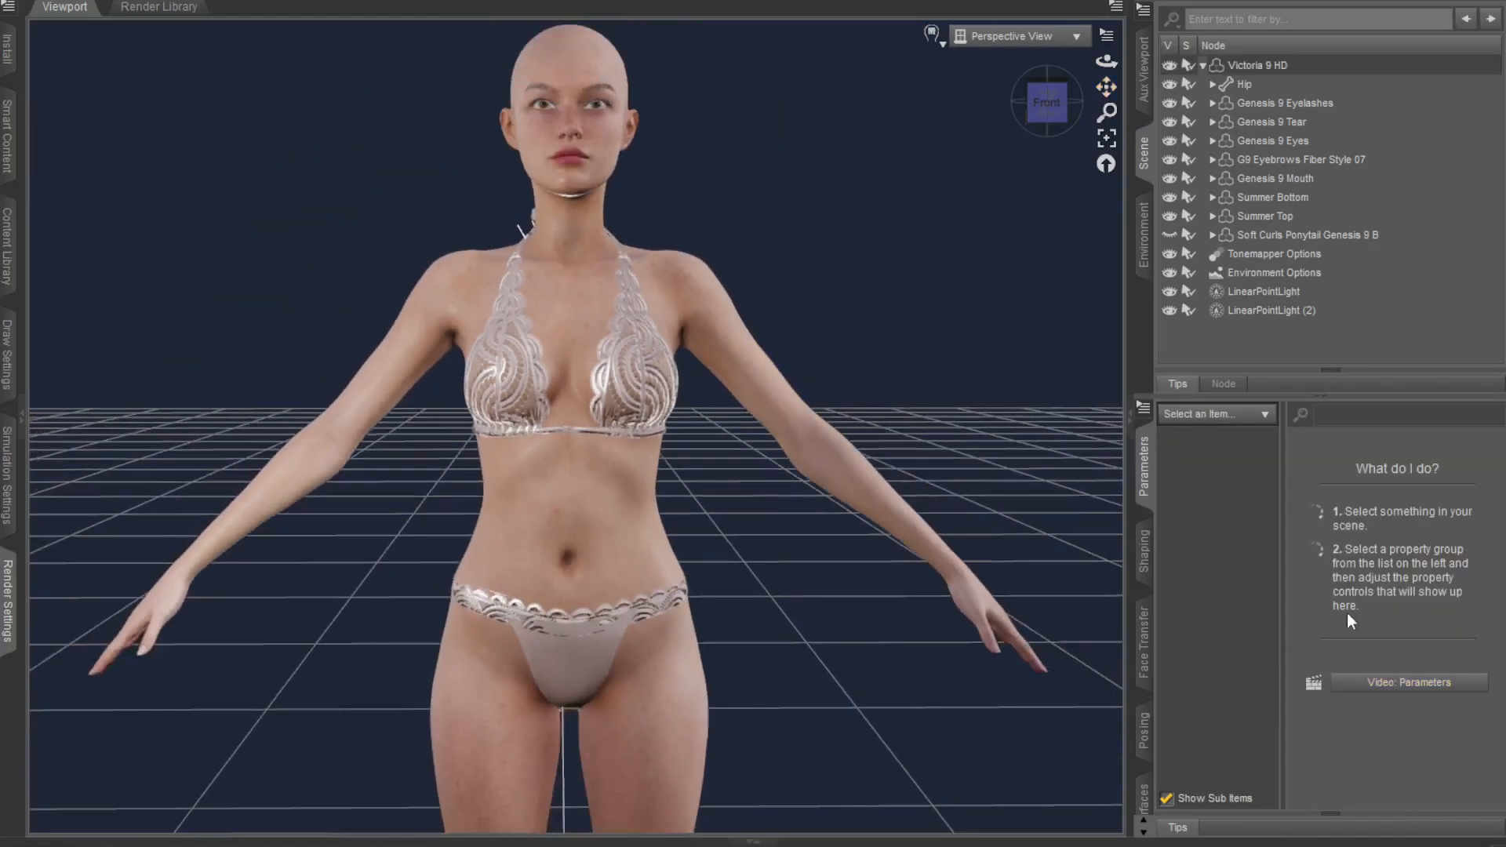
pyautogui.click(1283, 65)
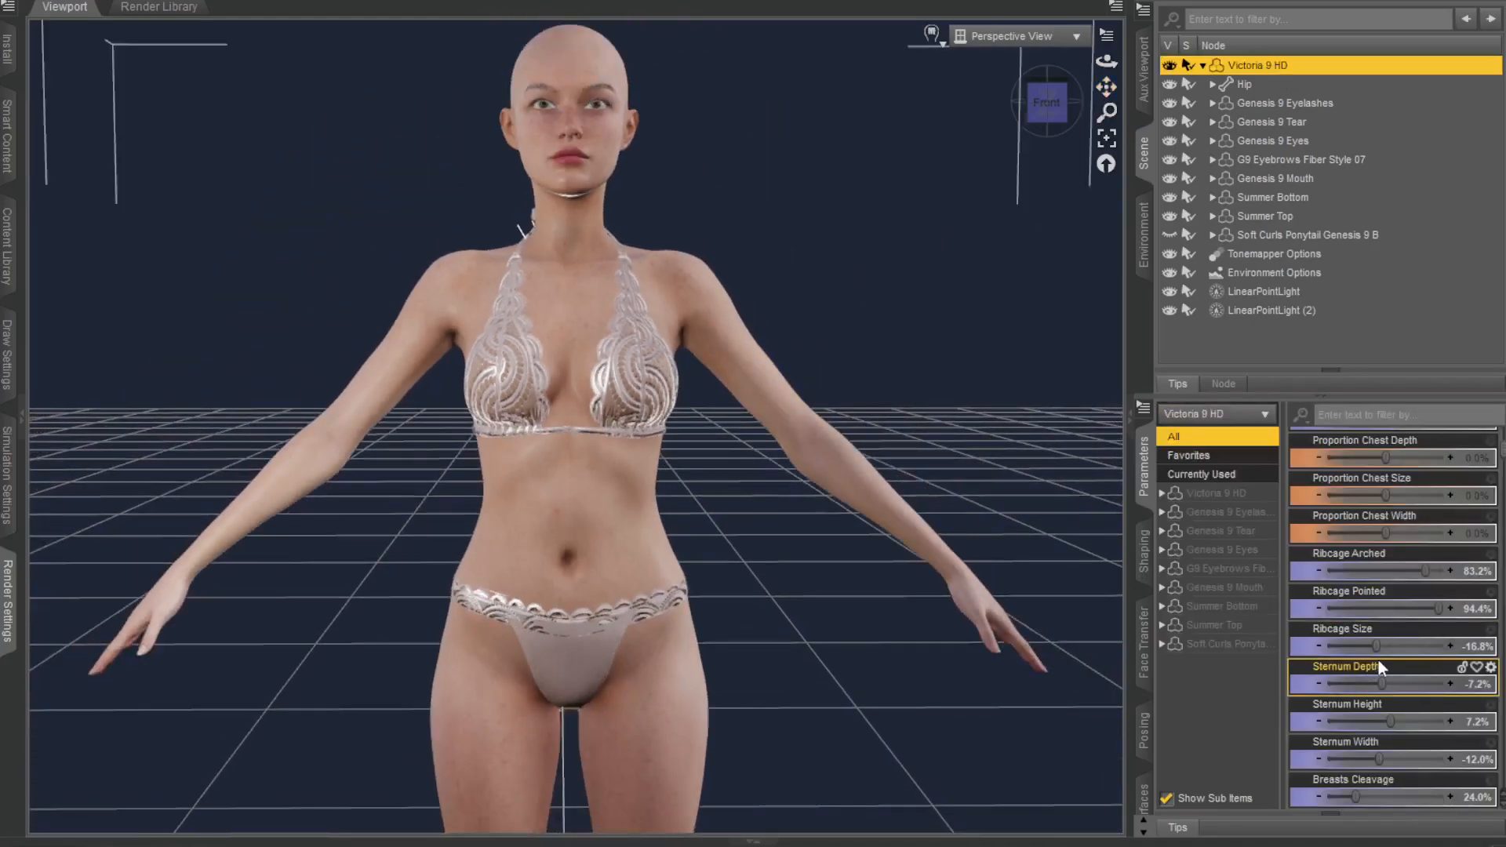
pyautogui.moveTo(1375, 647); pyautogui.dragTo(1365, 645)
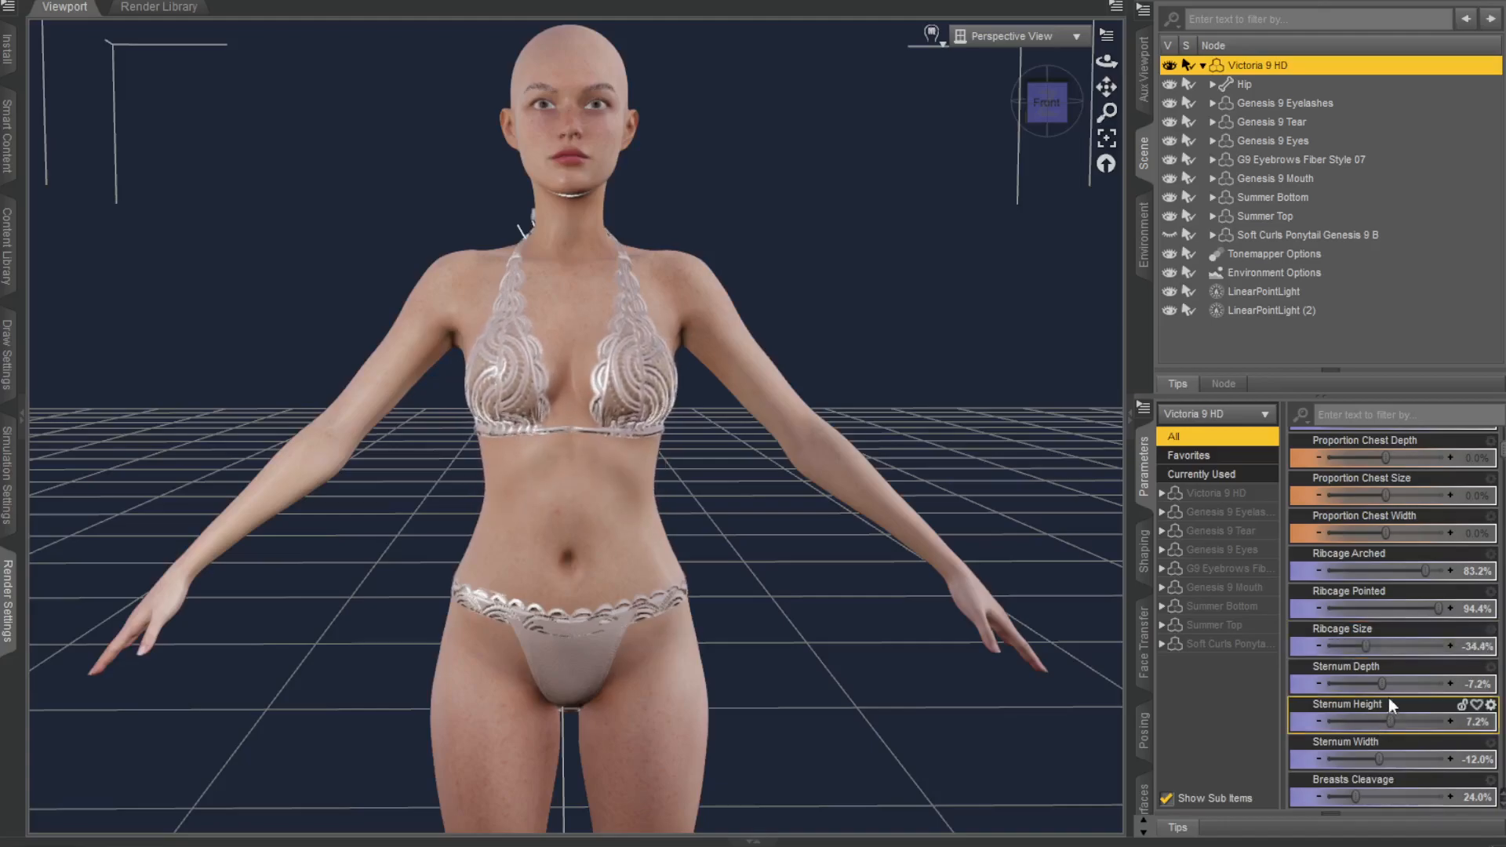
# Step: Set Sternum Depth to -45.6% and try Sternum Height at 23.2% while viewing the figure at an angle
pyautogui.click(1026, 93)
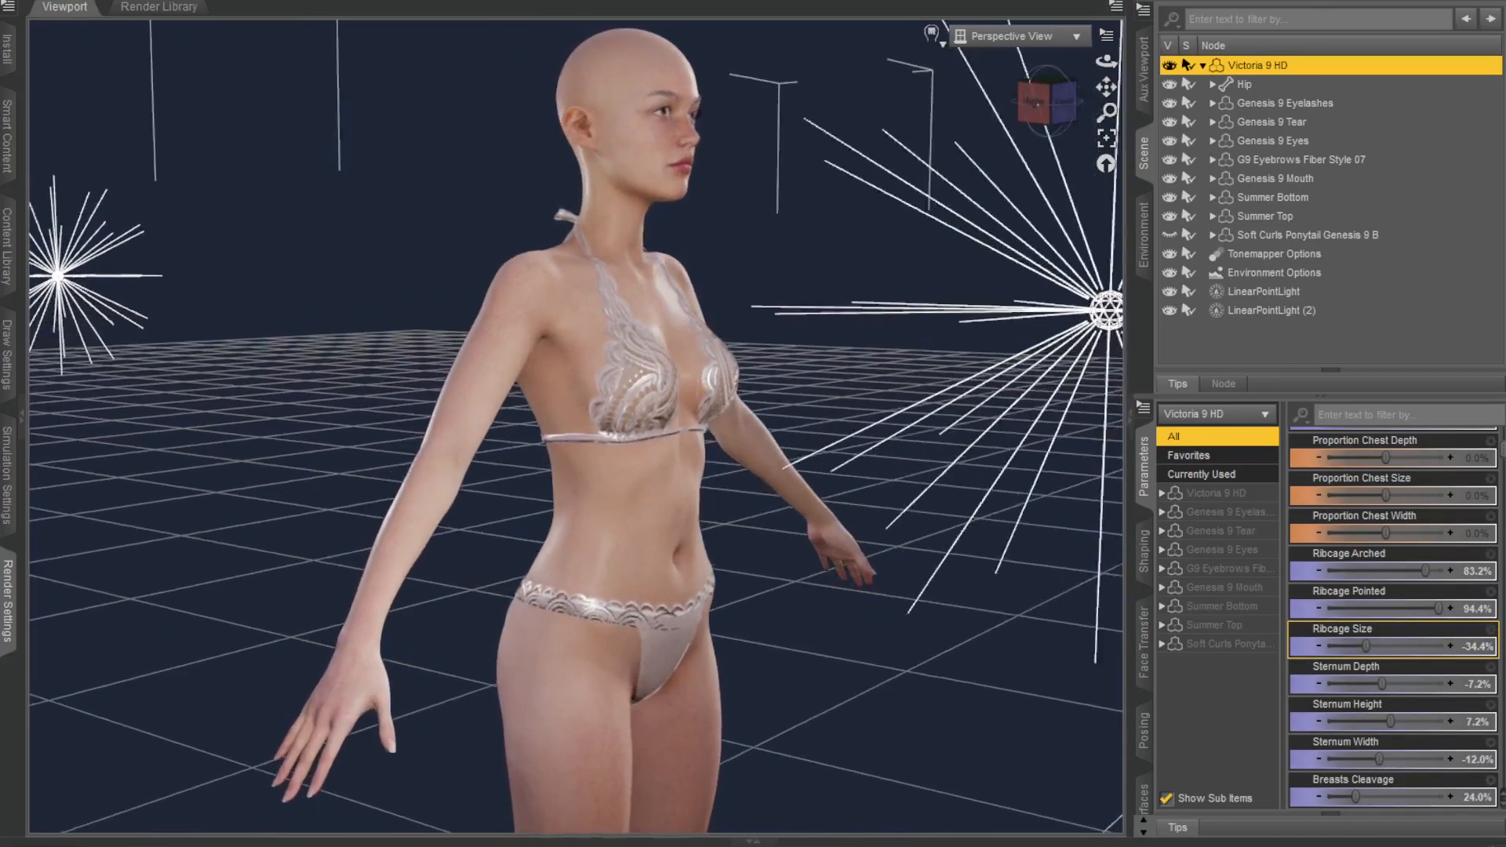
pyautogui.moveTo(1382, 681); pyautogui.dragTo(1399, 714)
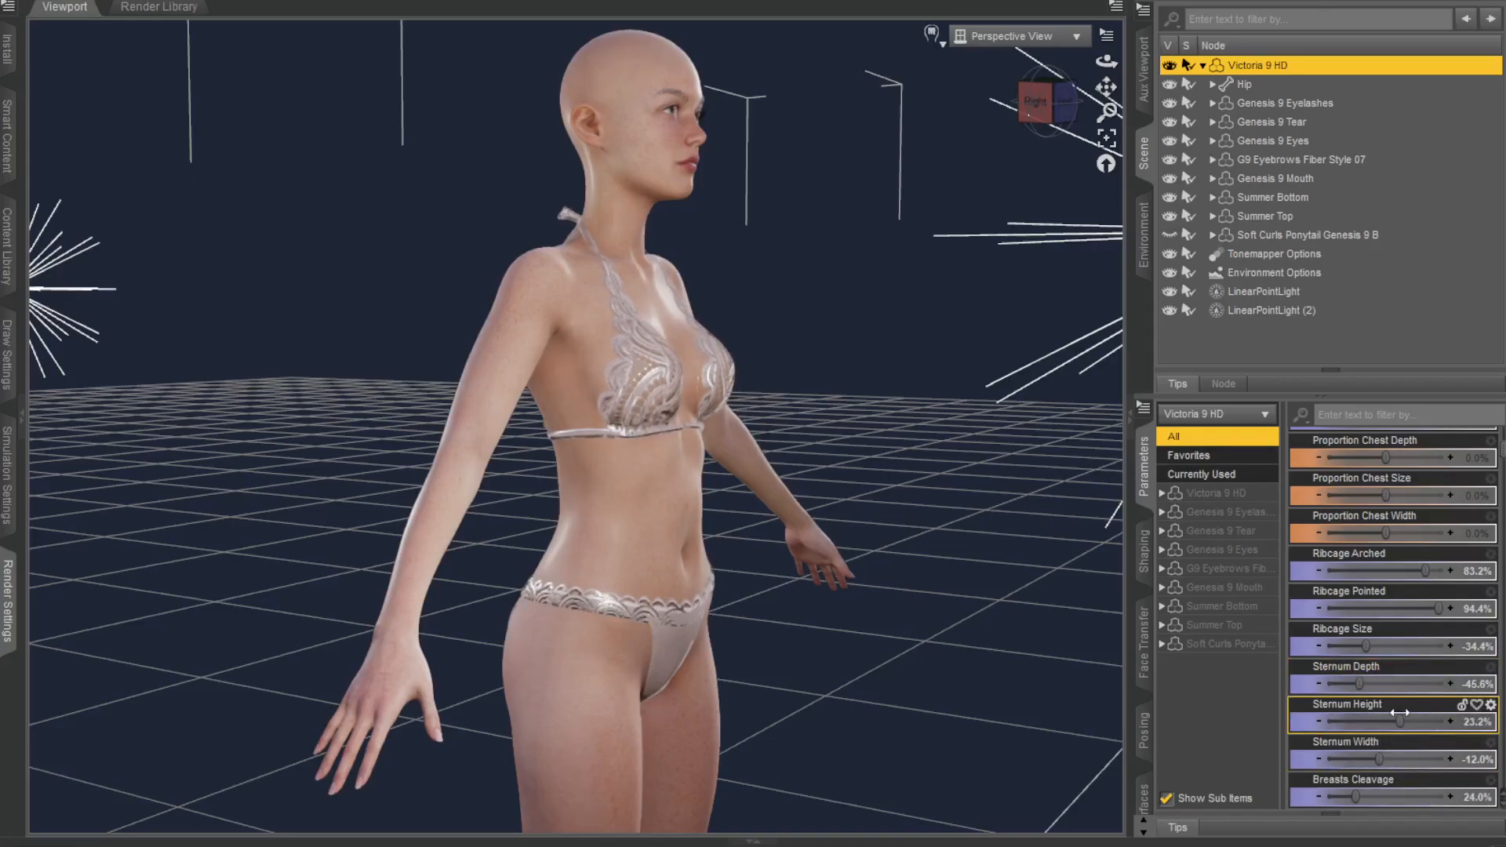
pyautogui.moveTo(1307, 680); pyautogui.dragTo(1296, 679)
pyautogui.moveTo(977, 119); pyautogui.dragTo(921, 222, button='middle')
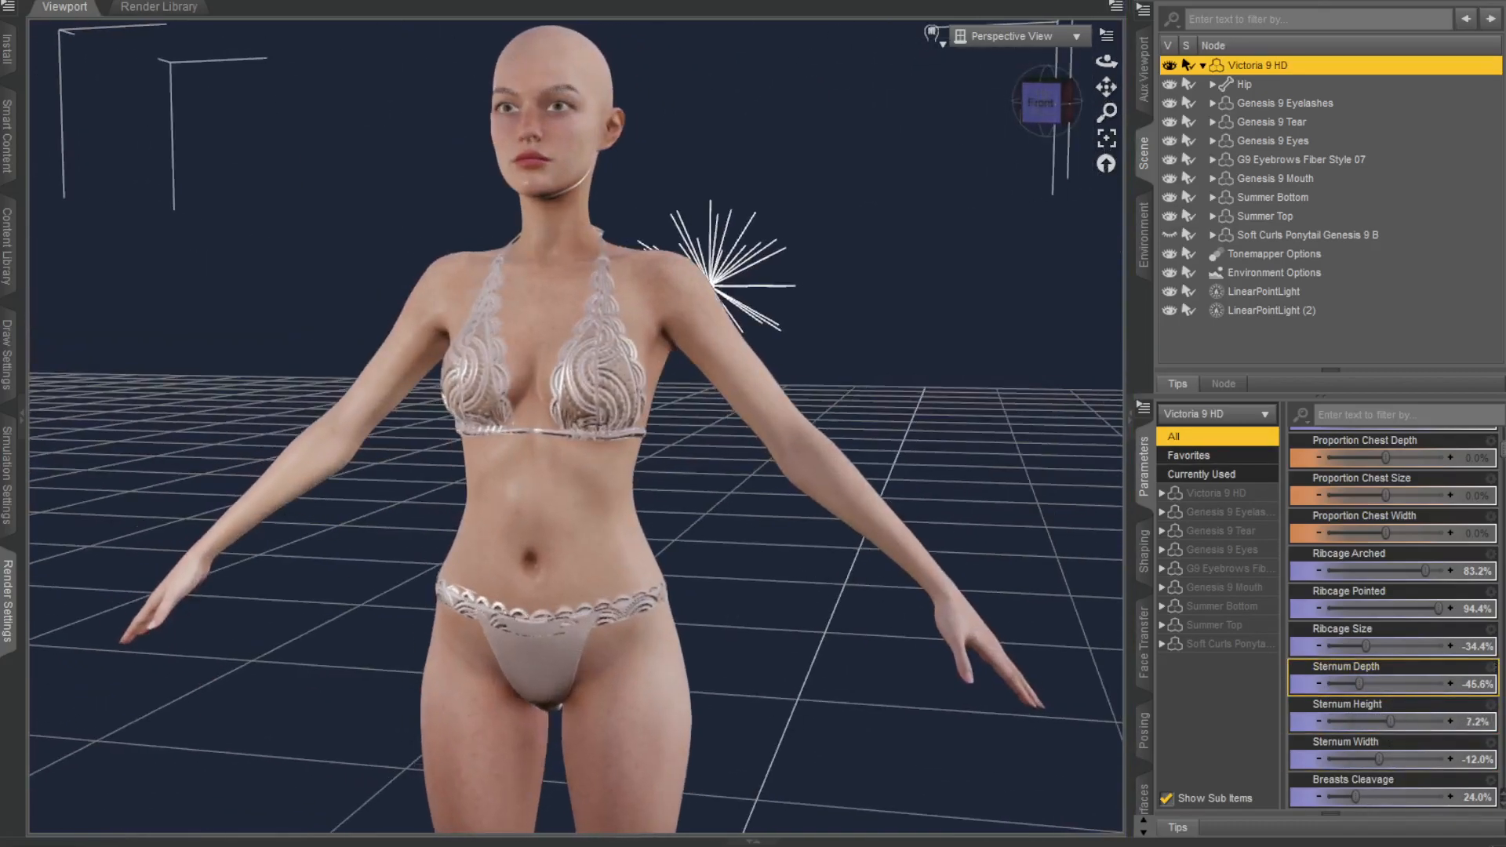
# Step: Set Sternum Height to -4% and Sternum Width to -18.4%
pyautogui.scroll(2, 921, 222)
pyautogui.scroll(1, 922, 223)
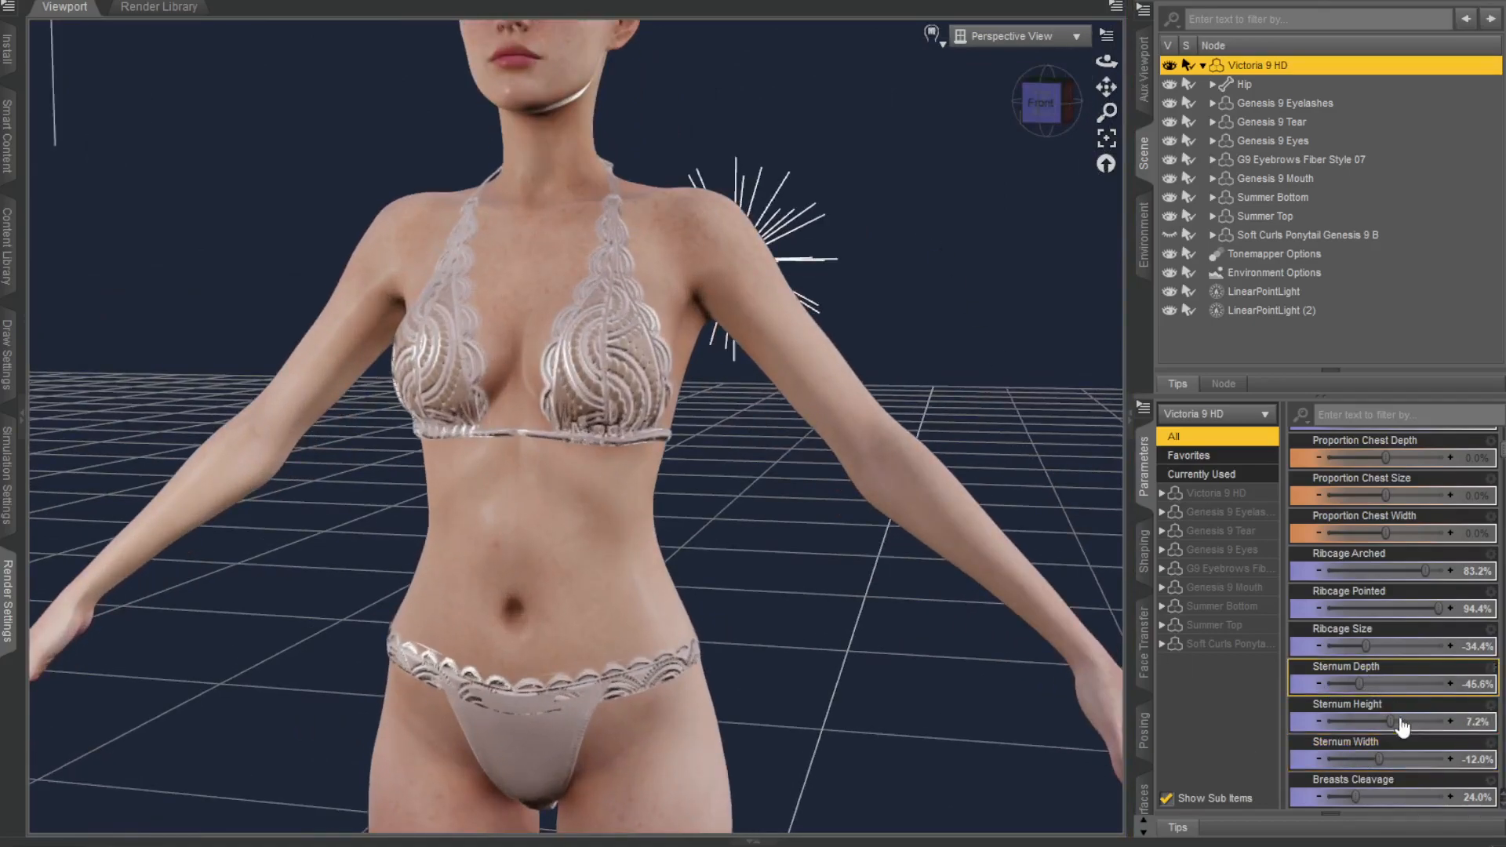
pyautogui.moveTo(1387, 718); pyautogui.dragTo(1375, 757)
# Step: Try the Breasts Cleavage dial, undo the change, and try the Breasts Gone dial
pyautogui.scroll(-3, 1368, 573)
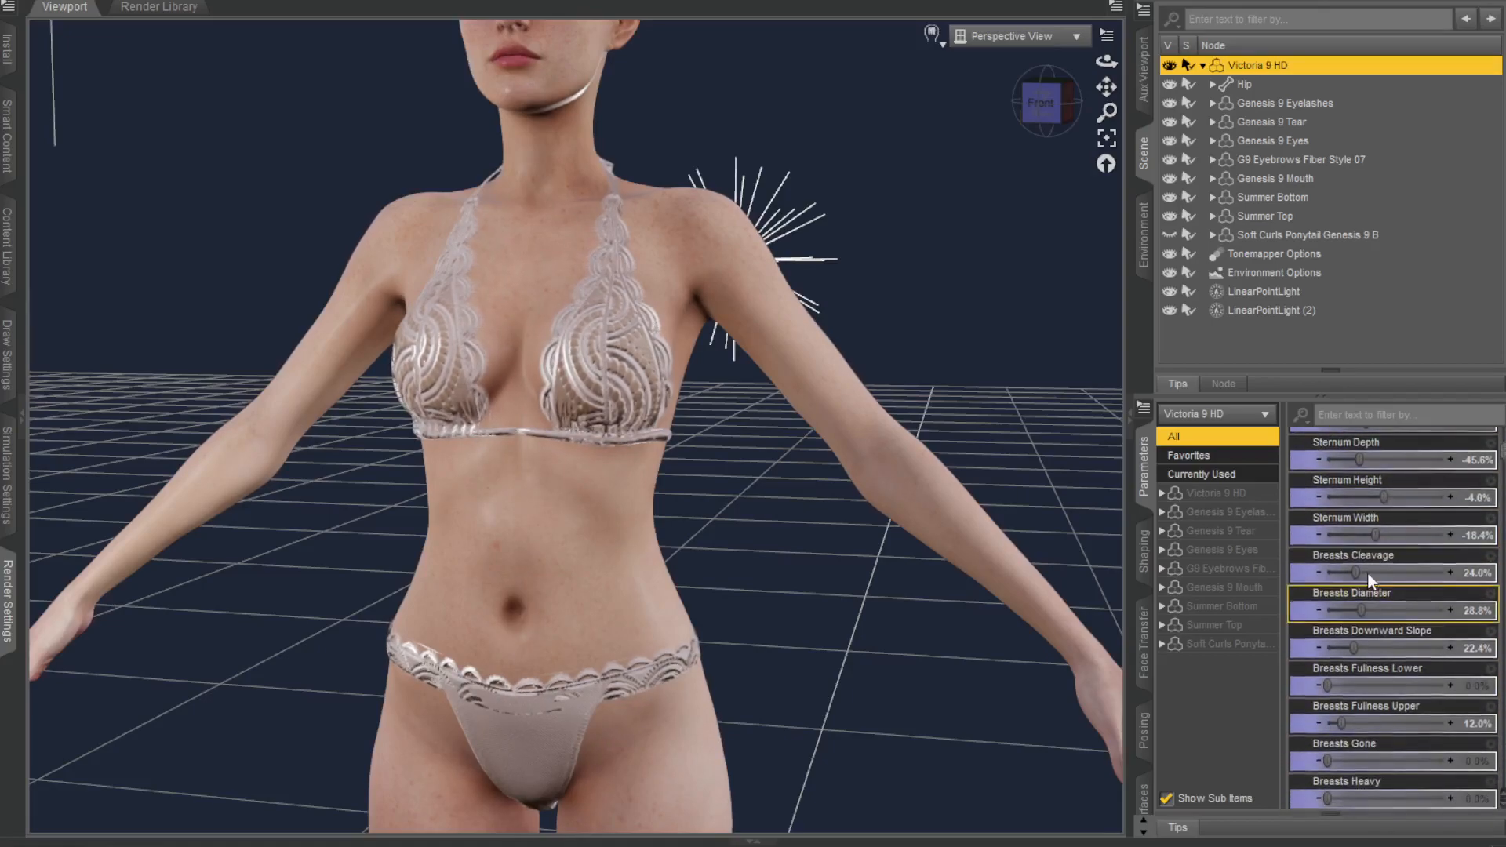
pyautogui.moveTo(1354, 571); pyautogui.dragTo(1401, 574)
pyautogui.hotkey('ctrl', 'z')
pyautogui.scroll(-3, 1387, 631)
pyautogui.moveTo(1334, 649)
pyautogui.mouseDown()
pyautogui.moveTo(1447, 648)
pyautogui.moveTo(1334, 648)
pyautogui.mouseUp()
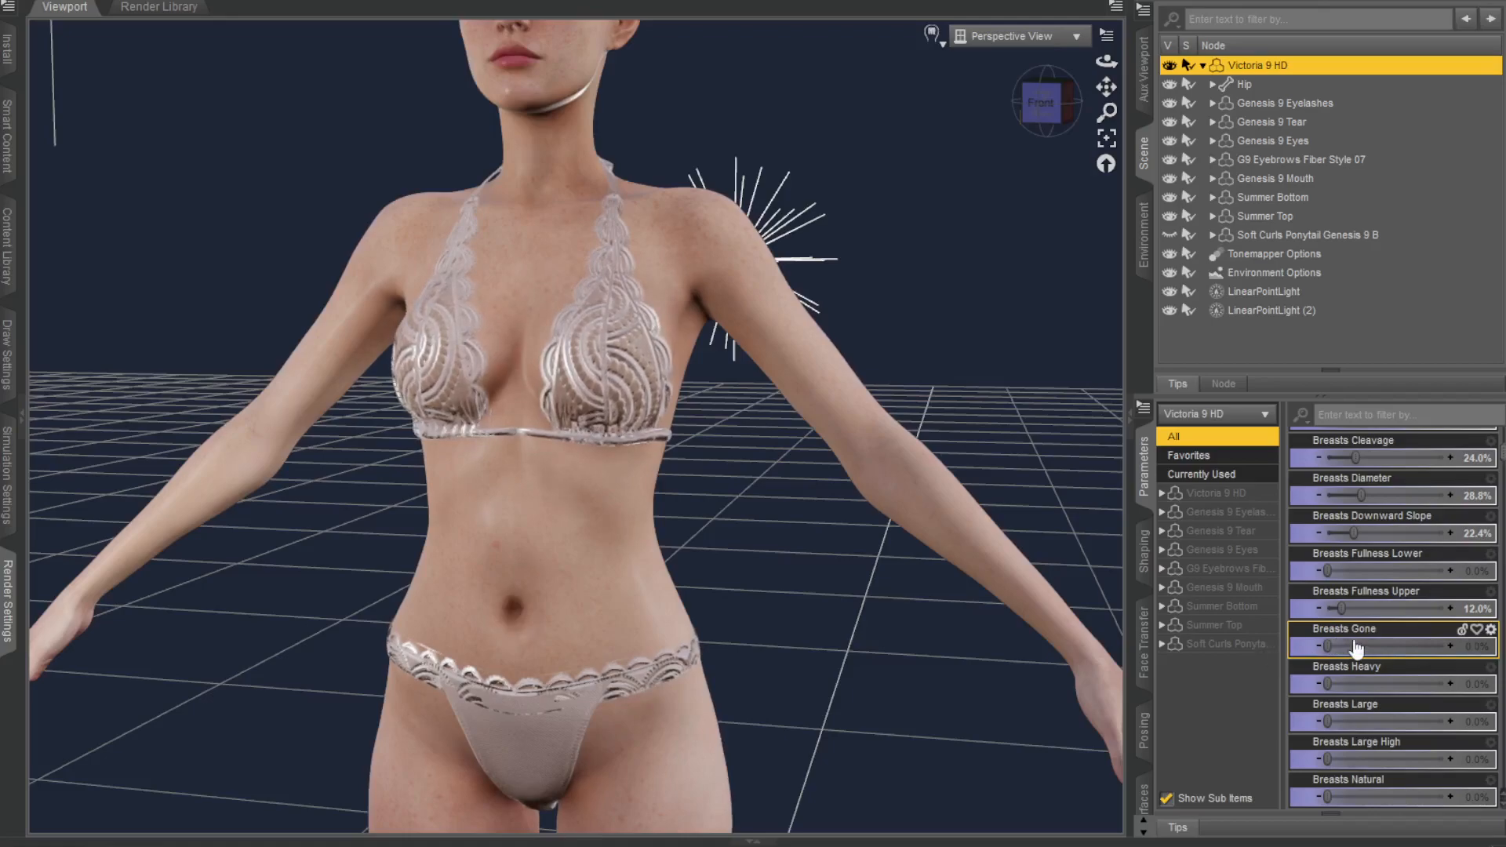
# Step: Try the Breasts Heavy dial at full strength and reset it to zero
pyautogui.scroll(-3, 1356, 648)
pyautogui.moveTo(1328, 571); pyautogui.dragTo(1452, 572)
pyautogui.scroll(3, 1428, 577)
pyautogui.moveTo(1445, 682); pyautogui.dragTo(1271, 682)
# Step: Try the Breasts Shape and Breasts Small dials and return them to zero
pyautogui.scroll(-9, 1419, 614)
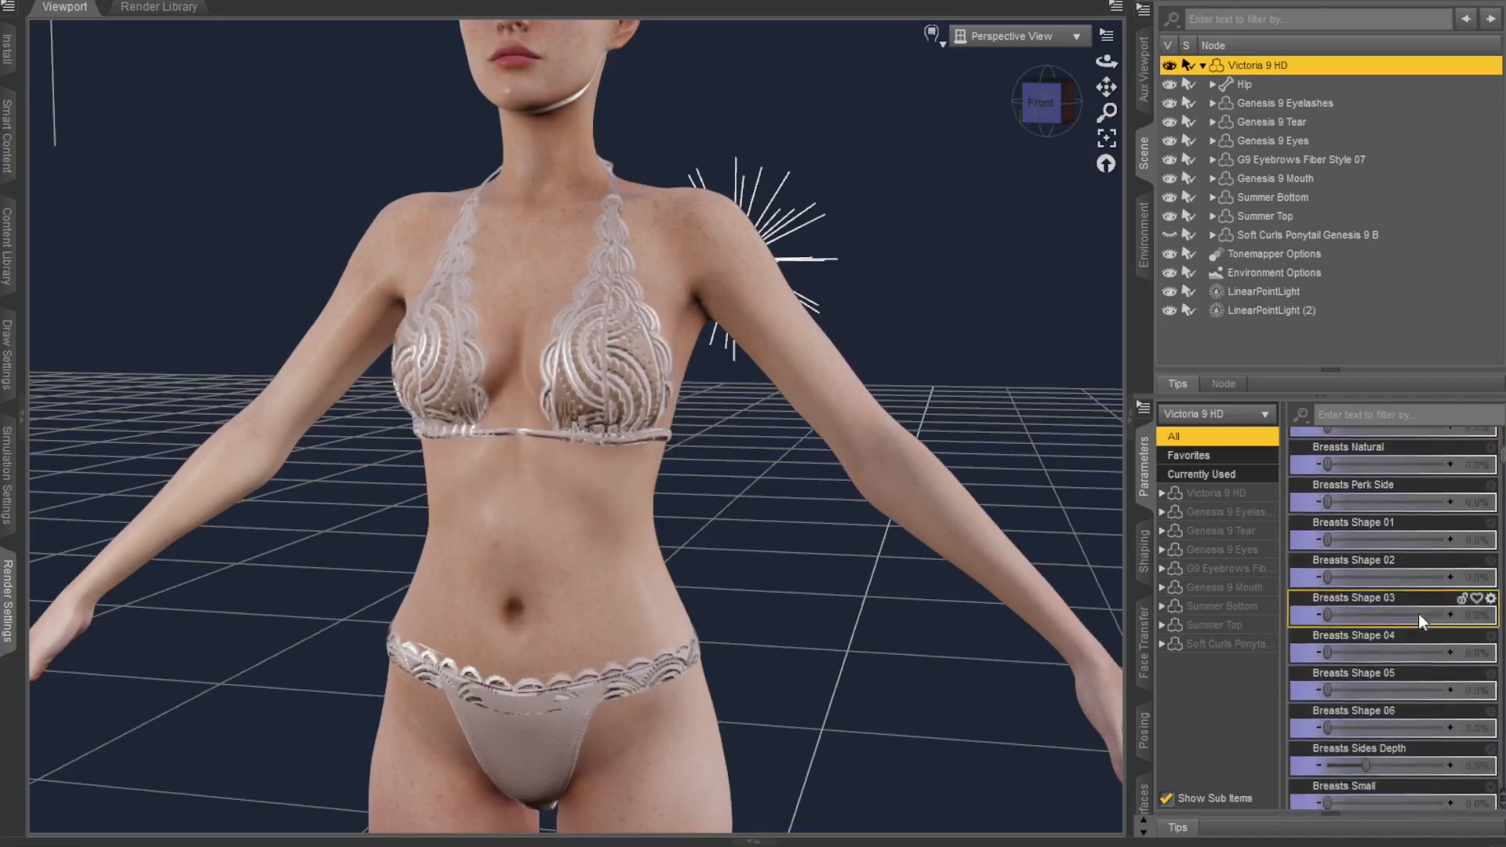
pyautogui.moveTo(1327, 532); pyautogui.dragTo(1253, 534)
pyautogui.scroll(-3, 1381, 641)
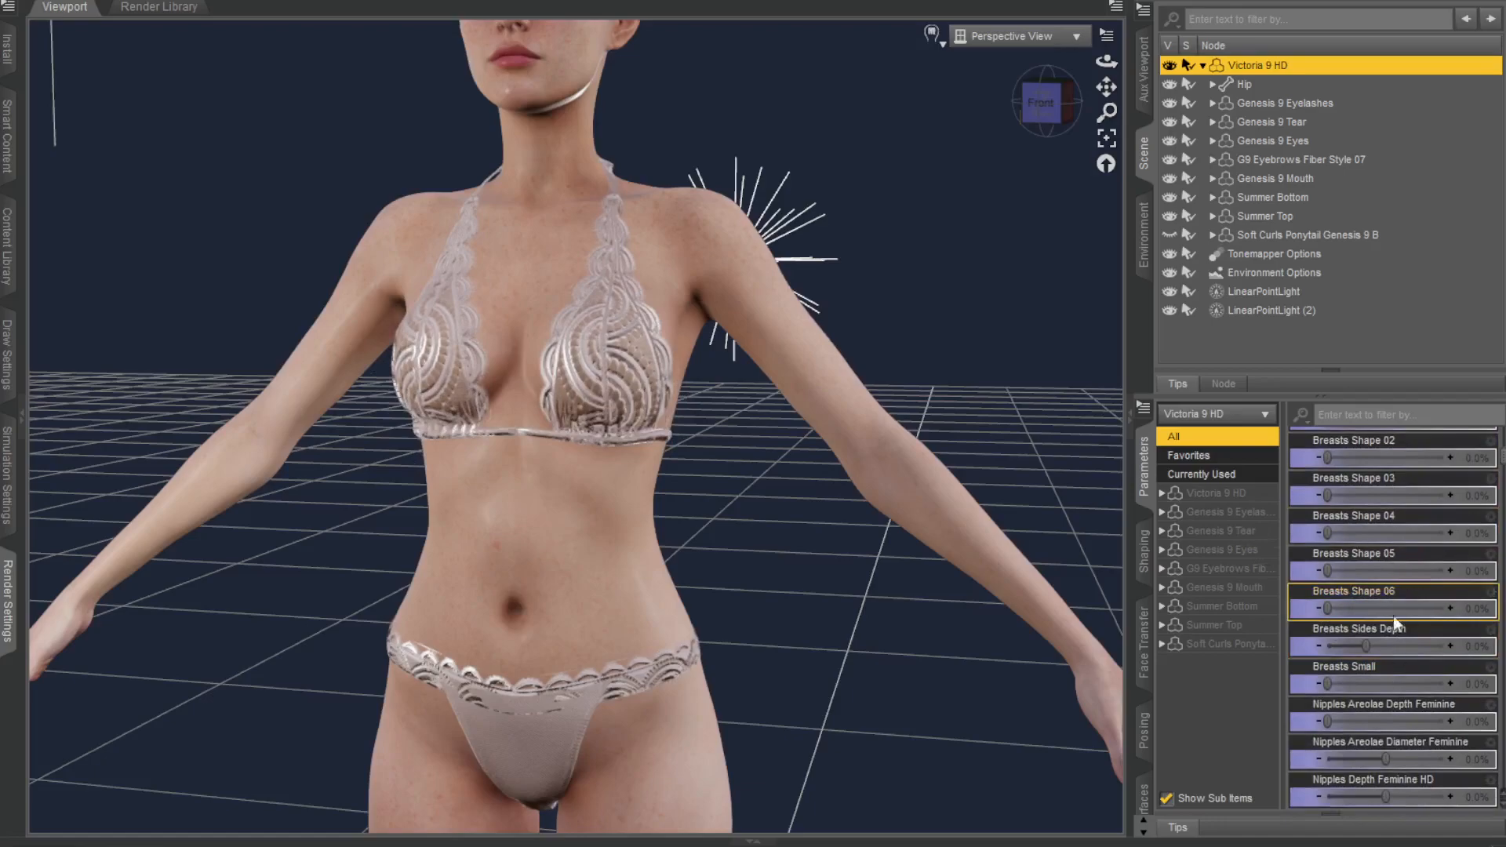
pyautogui.moveTo(1327, 683); pyautogui.dragTo(1187, 685)
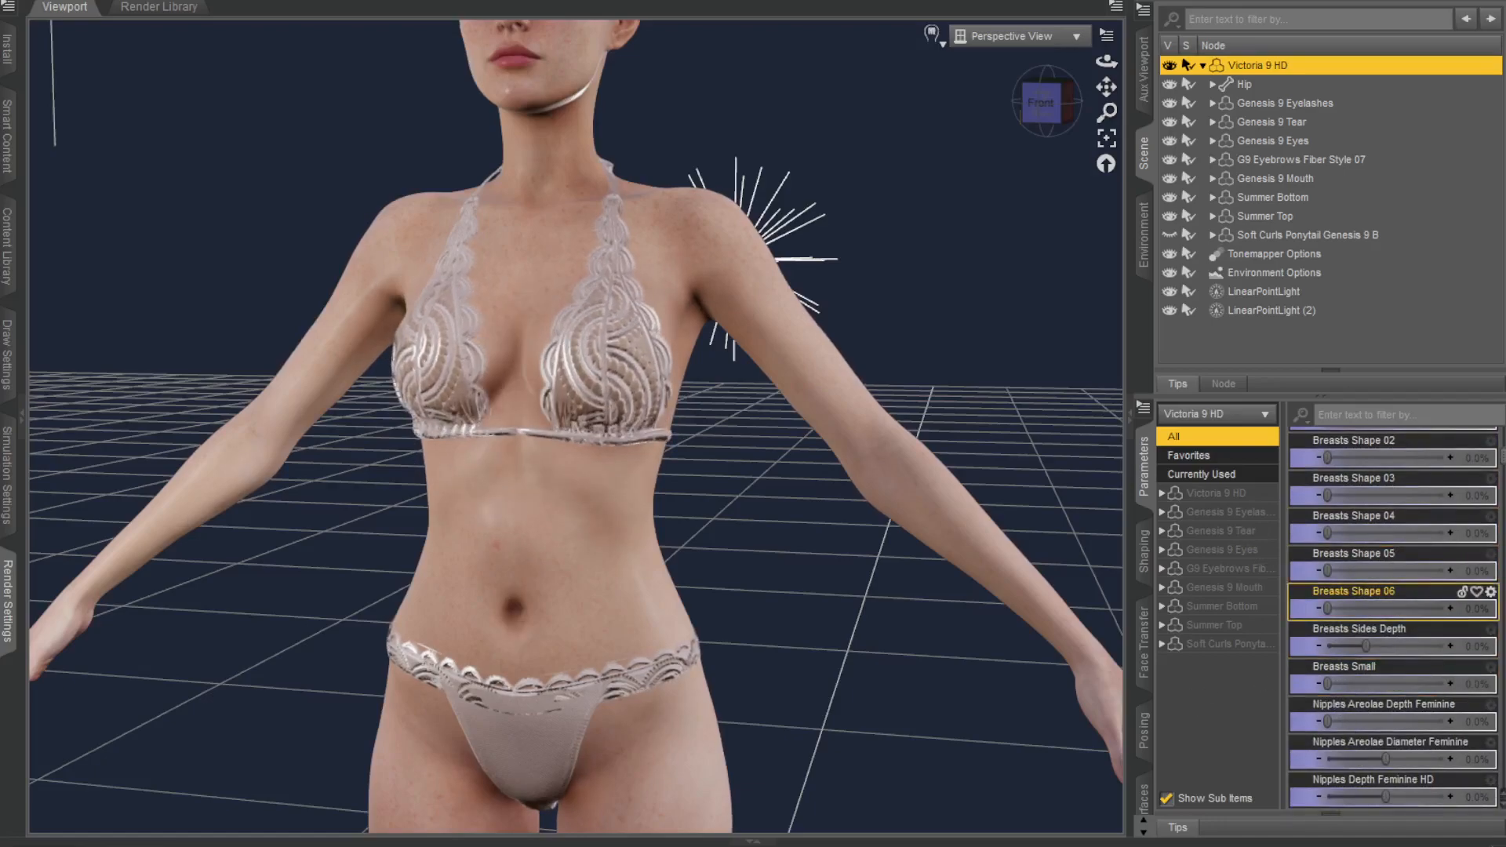
# Step: Try the Pectorals Cleavage and Pectorals Sag dials and put them back to their starting values
pyautogui.scroll(-12, 1376, 608)
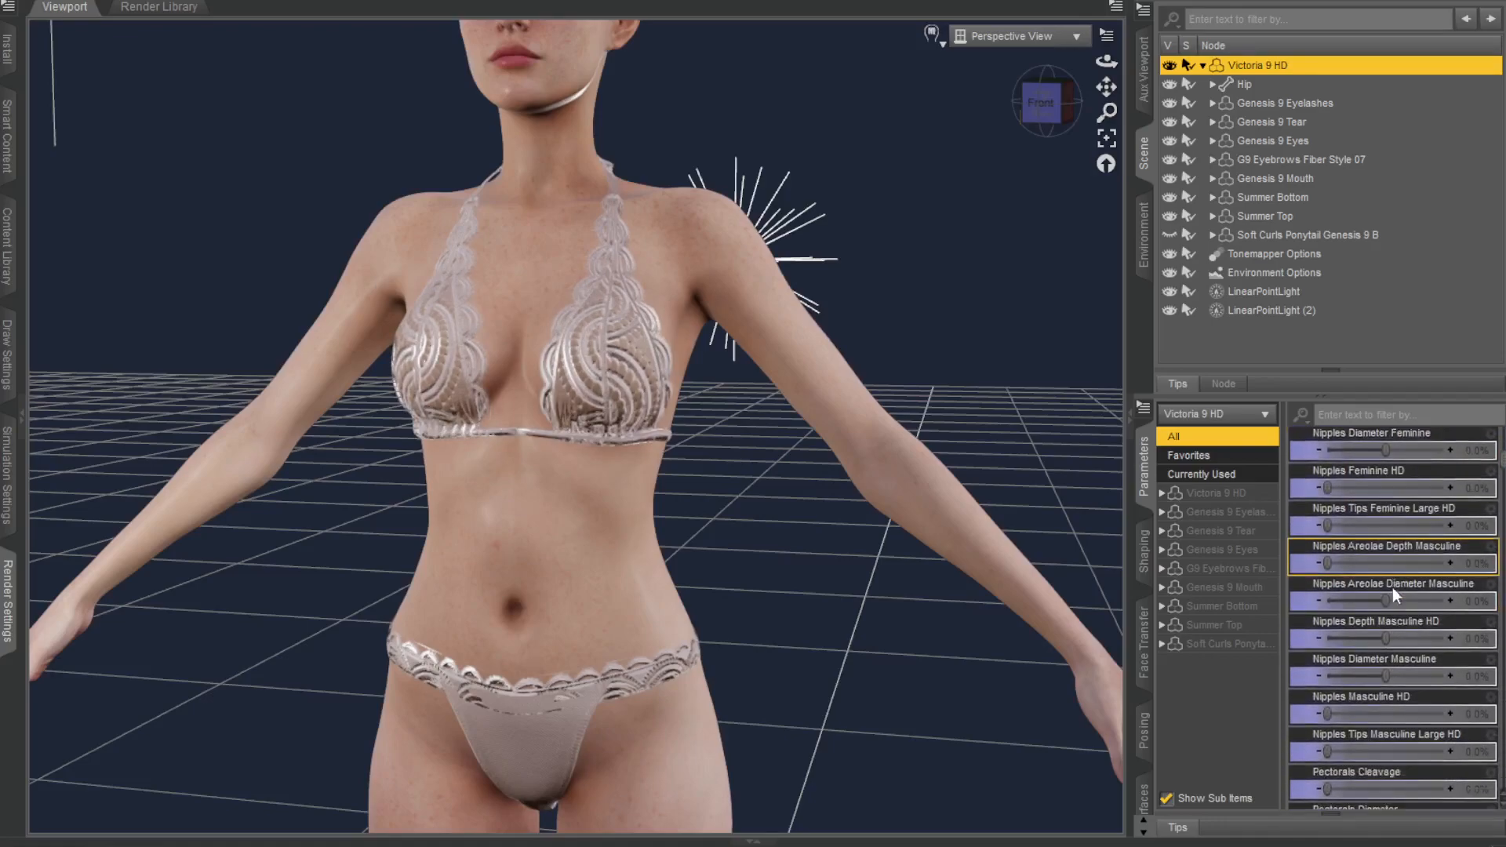
pyautogui.scroll(-2, 1401, 590)
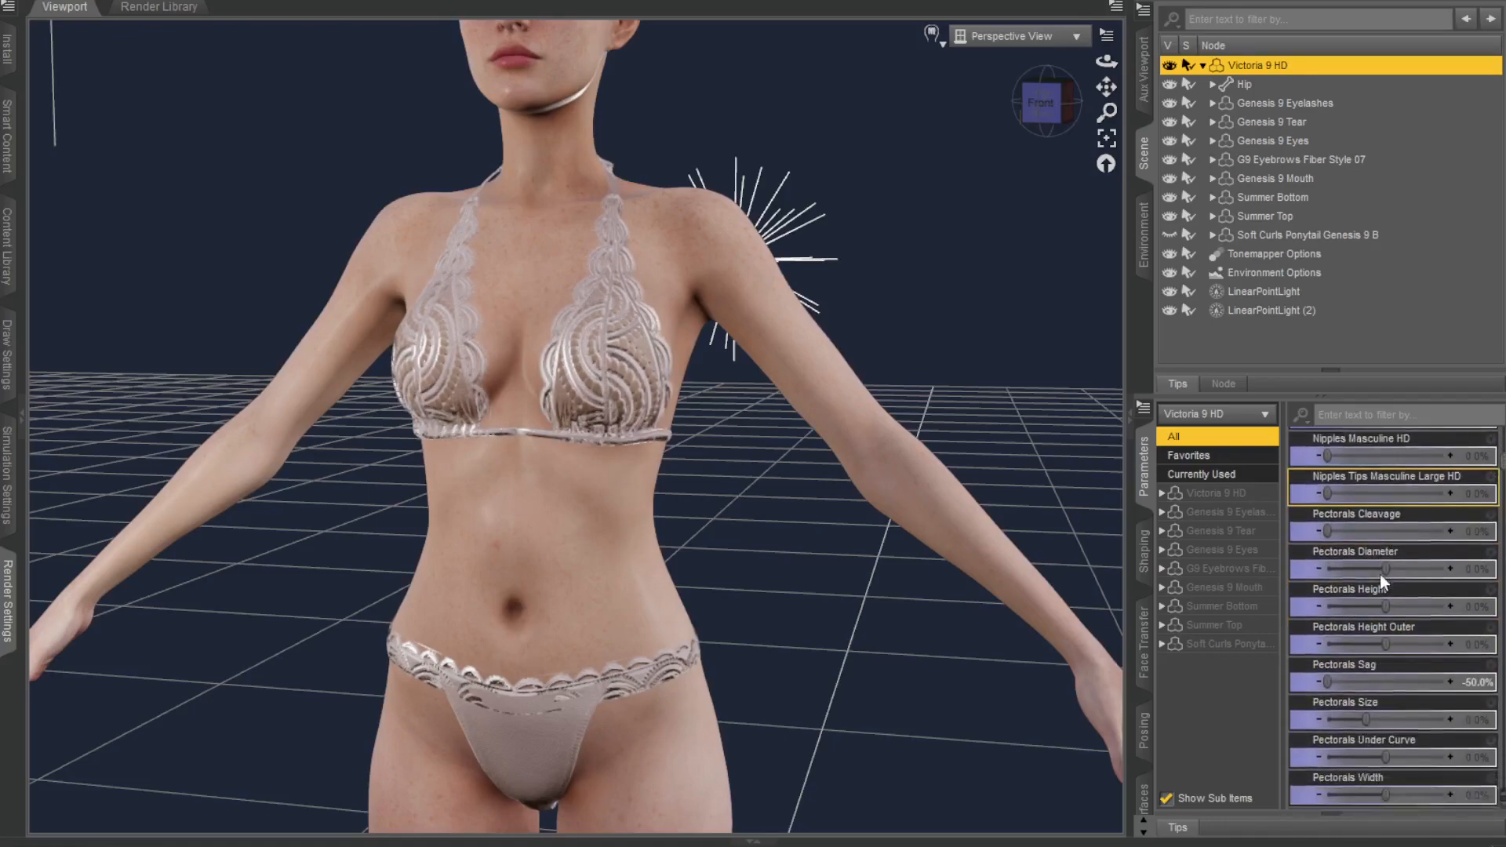
pyautogui.moveTo(1327, 495); pyautogui.dragTo(1263, 506)
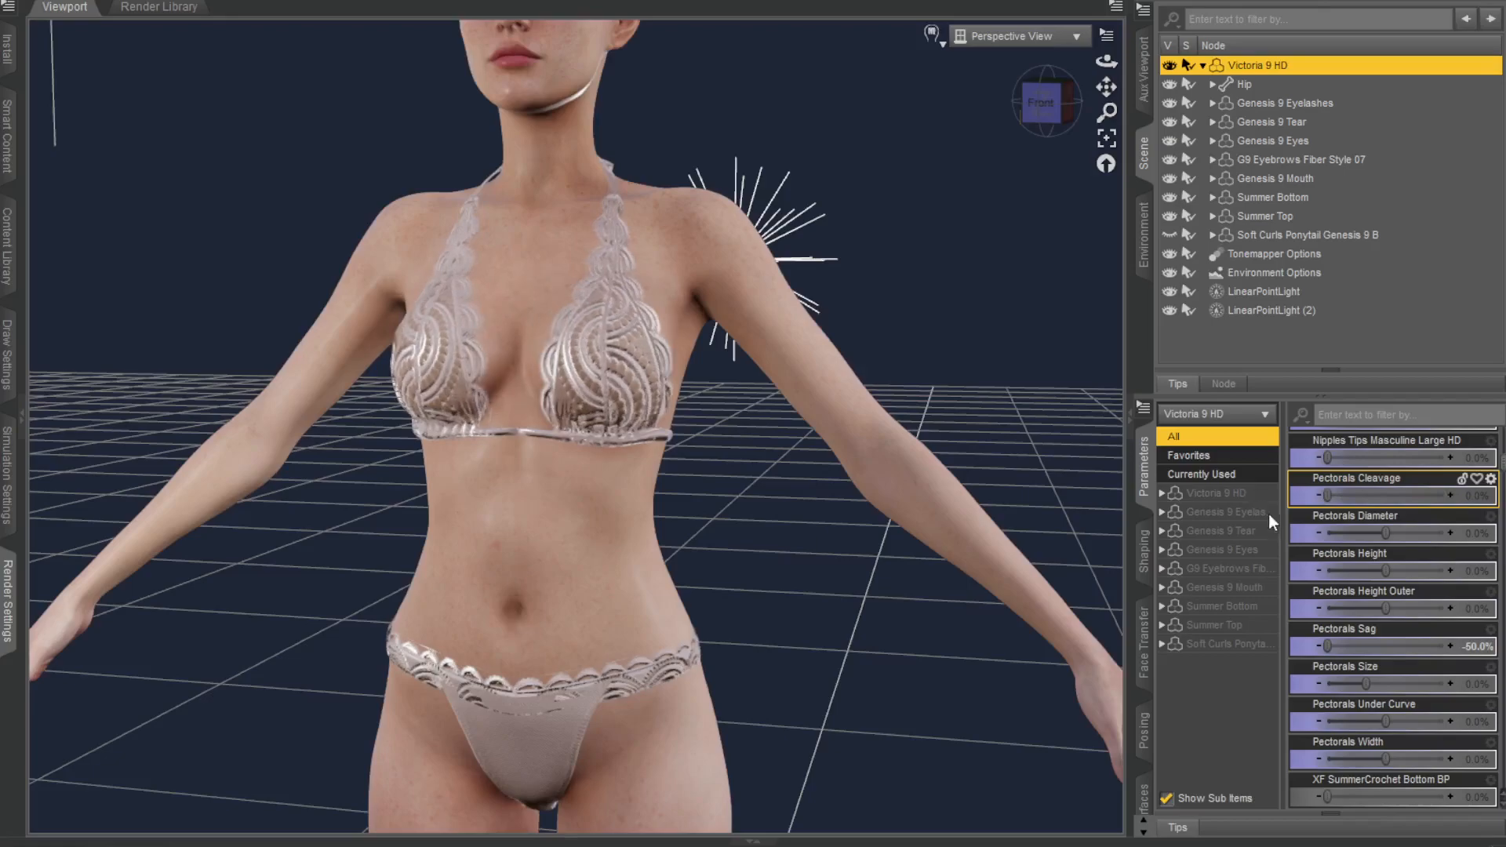
pyautogui.scroll(-3, 1385, 628)
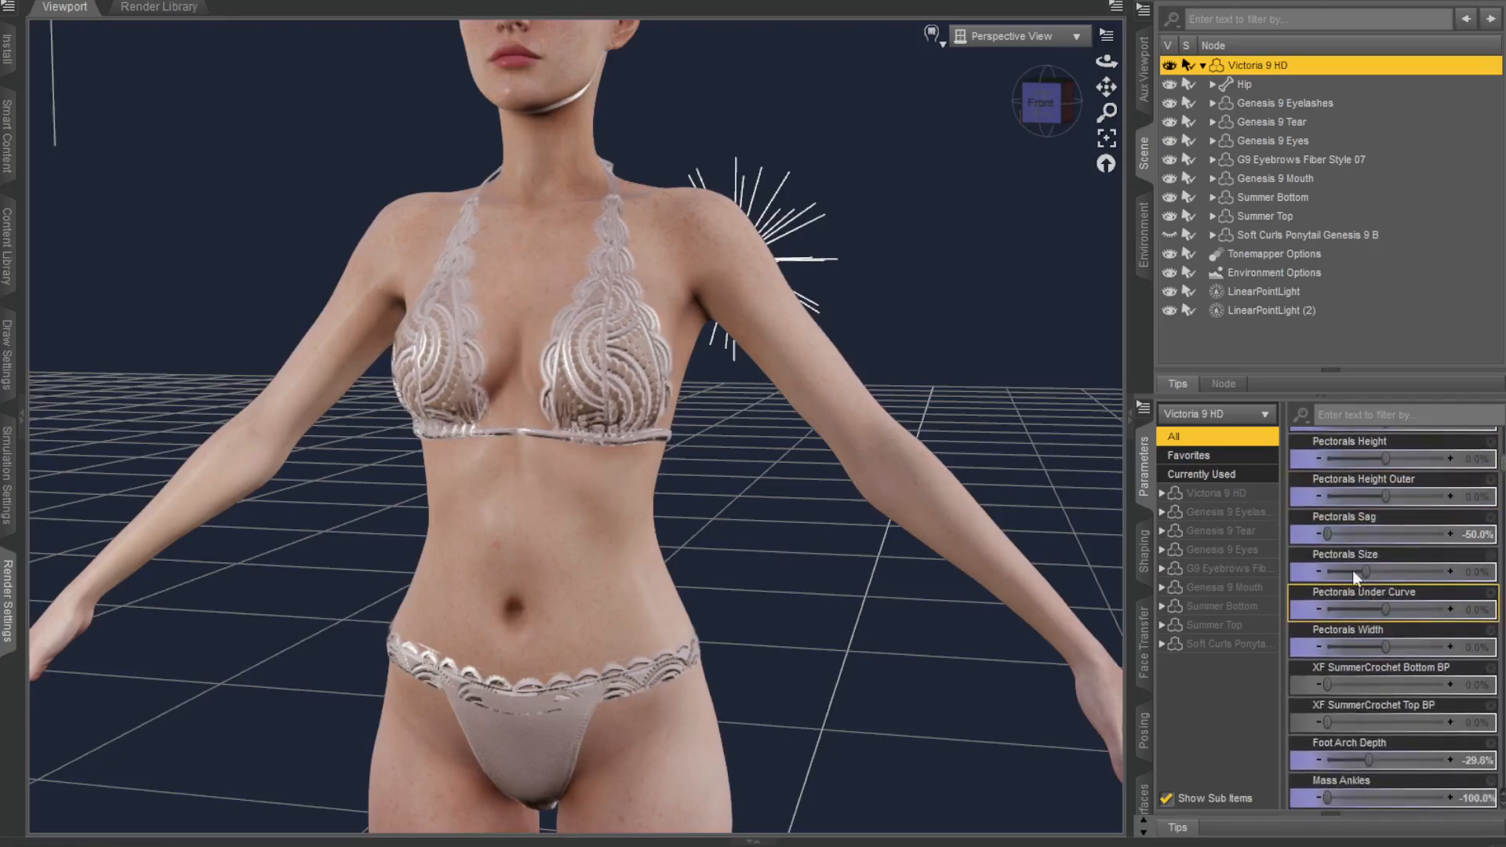
pyautogui.moveTo(1328, 535)
pyautogui.mouseDown()
pyautogui.moveTo(1446, 534)
pyautogui.moveTo(1327, 533)
pyautogui.mouseUp()
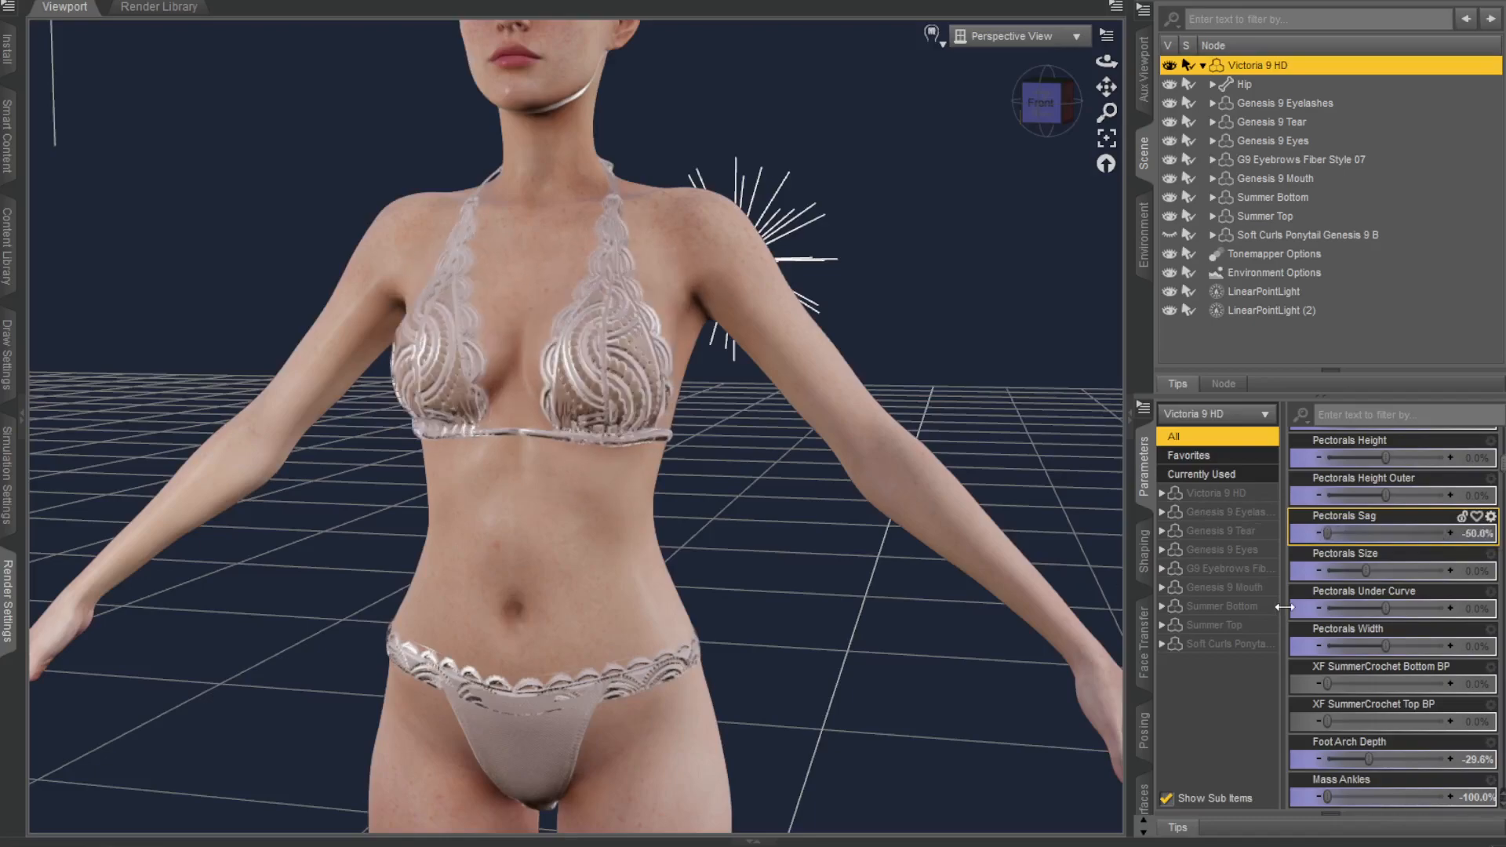
# Step: Set Foot Arch Depth to -42.4% and try the Mass Ankles and Mass Feet dials on the lower legs
pyautogui.scroll(-6, 1401, 612)
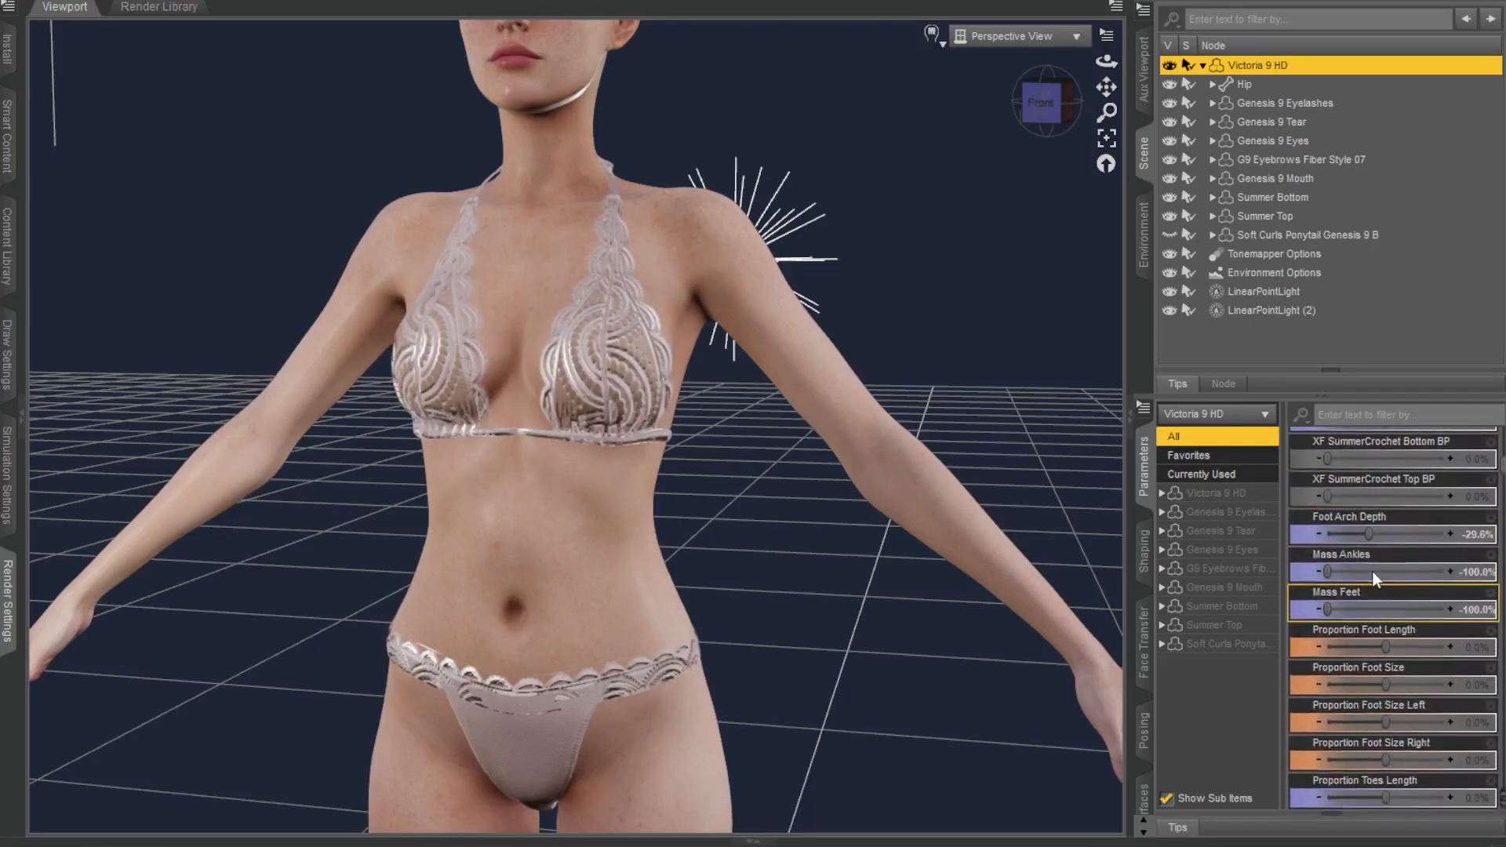
pyautogui.moveTo(1093, 92); pyautogui.dragTo(1028, 165)
pyautogui.moveTo(1048, 114); pyautogui.dragTo(1012, 98)
pyautogui.moveTo(1370, 533); pyautogui.dragTo(1160, 574)
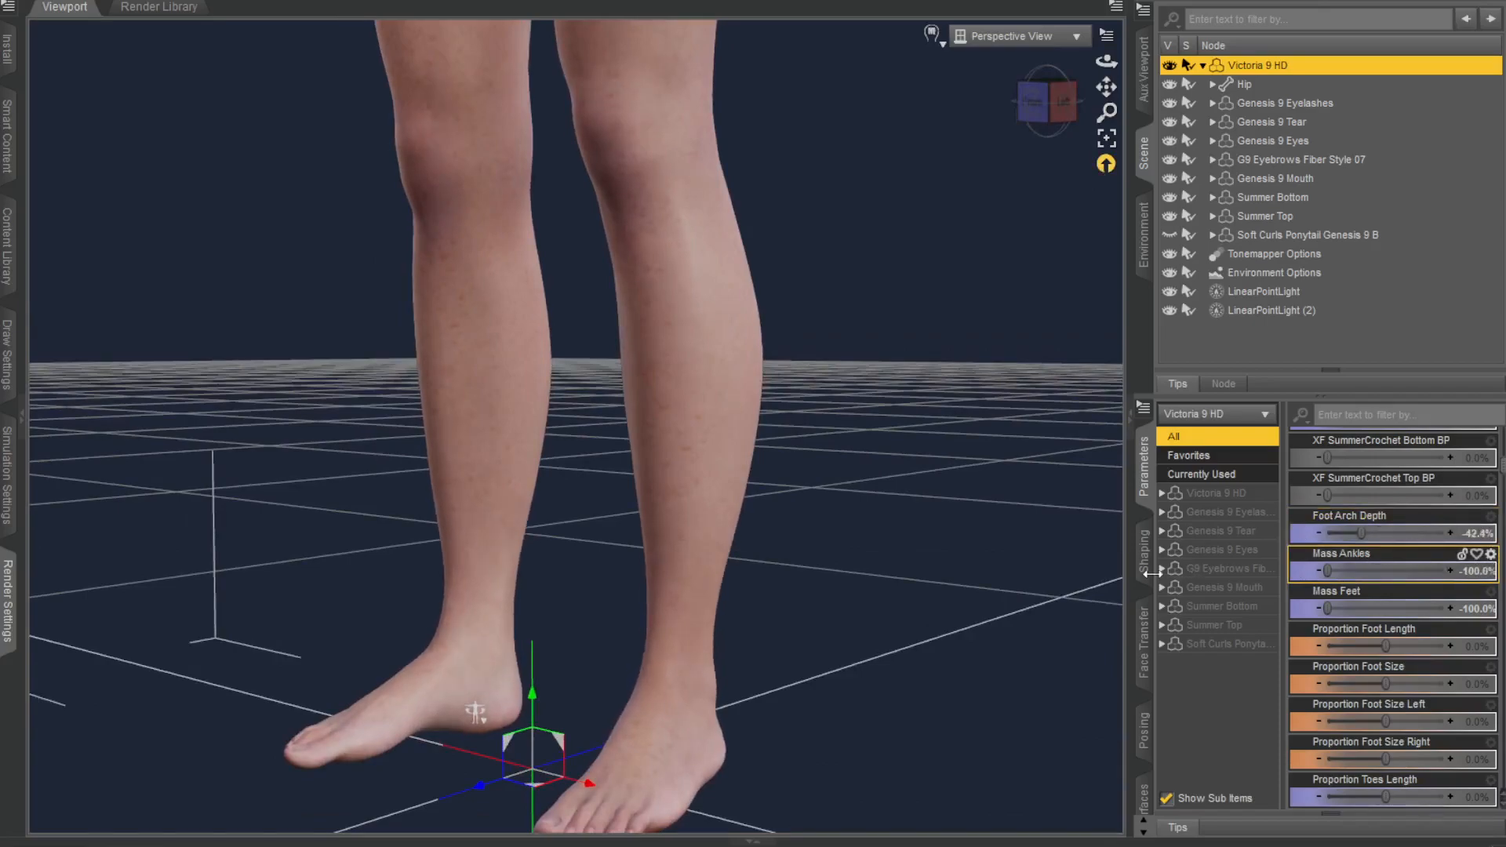
pyautogui.moveTo(1329, 608); pyautogui.dragTo(1178, 595)
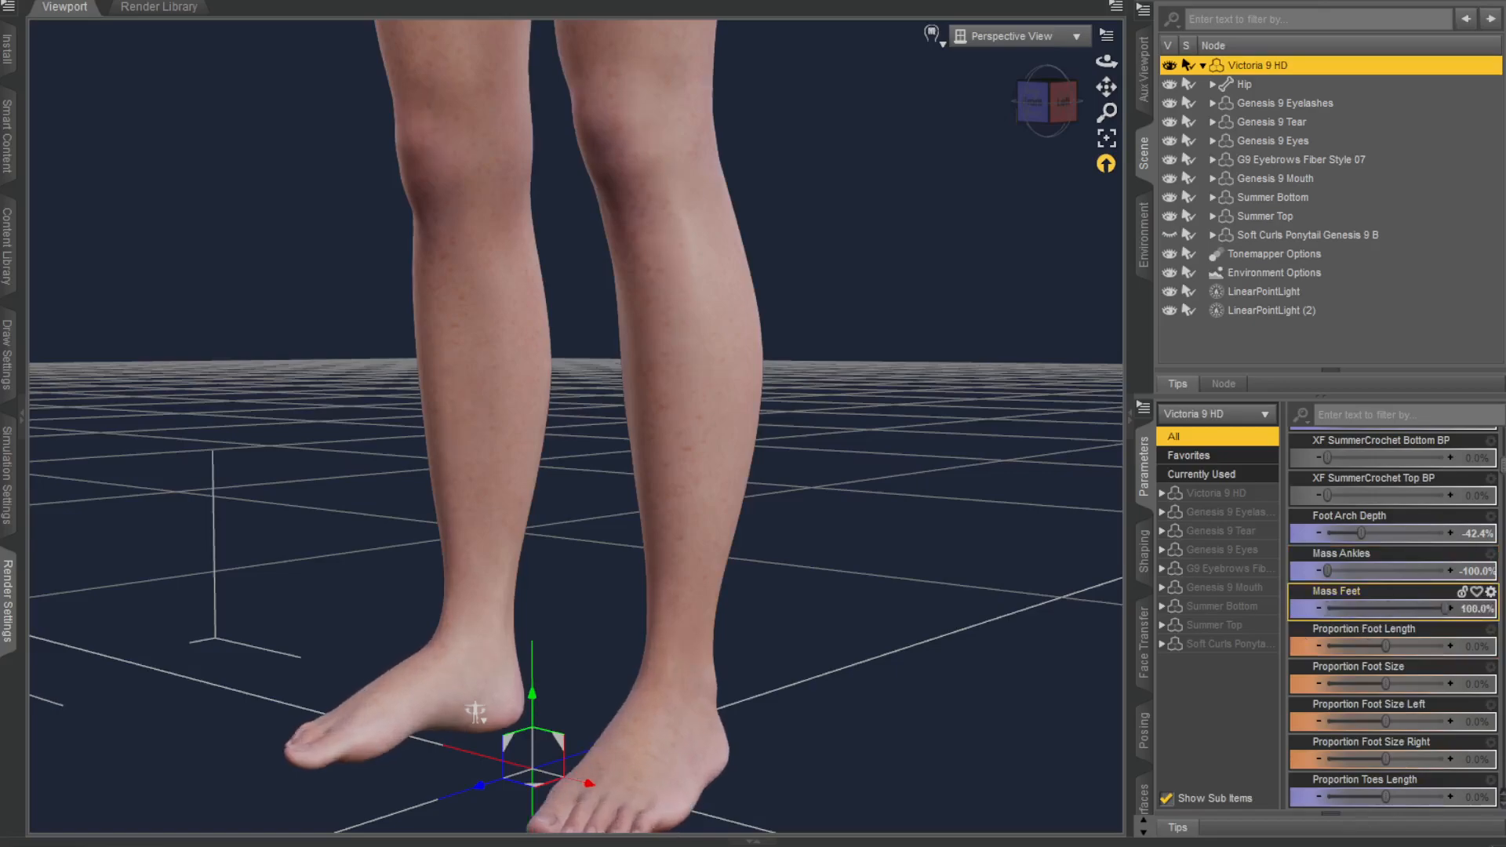
# Step: Look over the Body Emaciated, Fitness, Heavy, Lithe and Muscular dials and frame the full figure from the front
pyautogui.scroll(-5, 1401, 685)
pyautogui.scroll(3, 1423, 589)
pyautogui.scroll(-2, 889, 499)
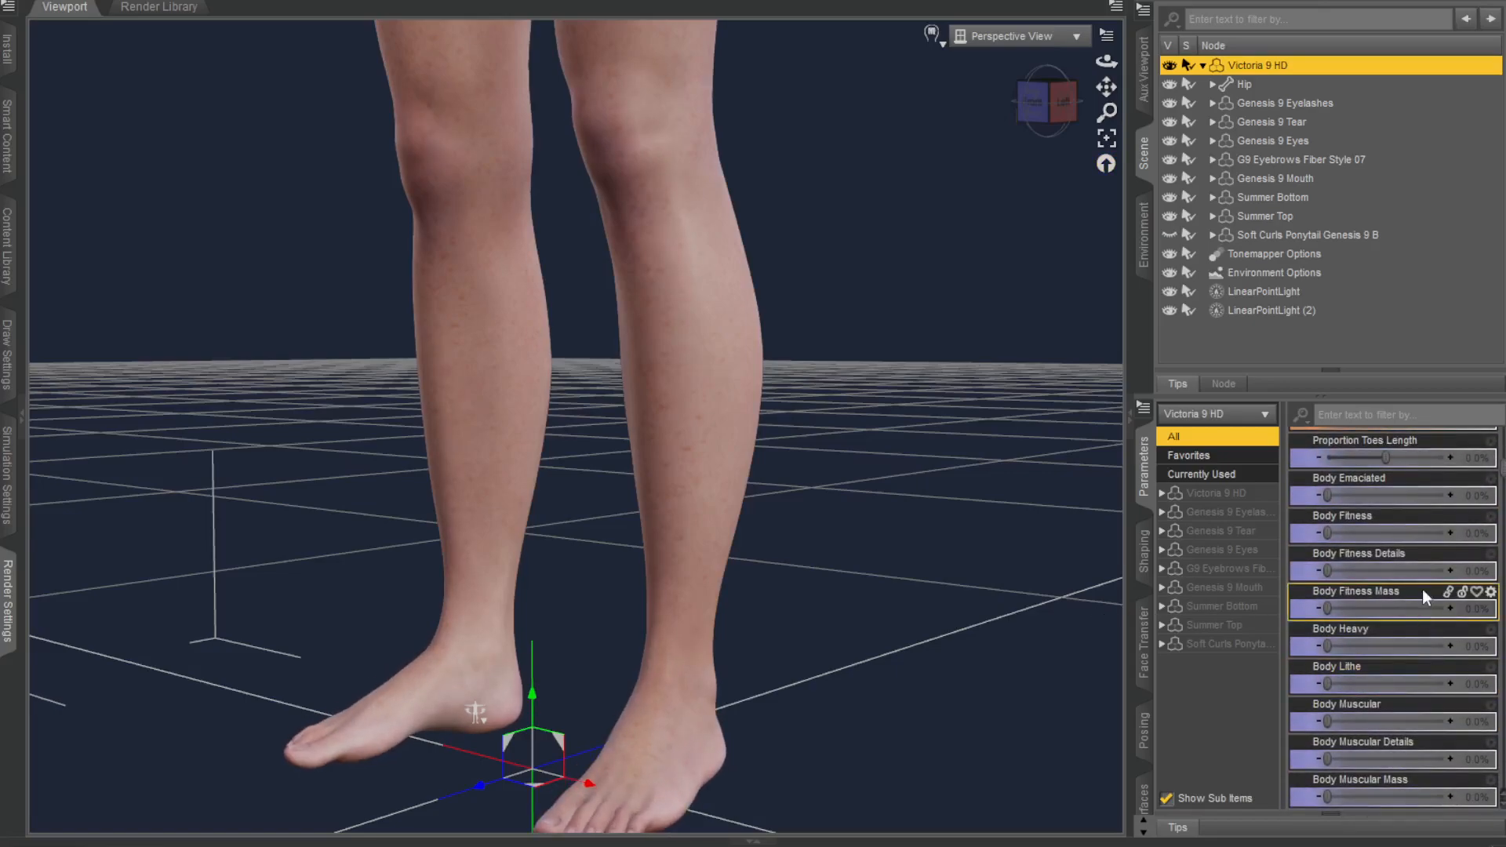
pyautogui.moveTo(1106, 87); pyautogui.dragTo(1083, 135)
pyautogui.scroll(-3, 801, 164)
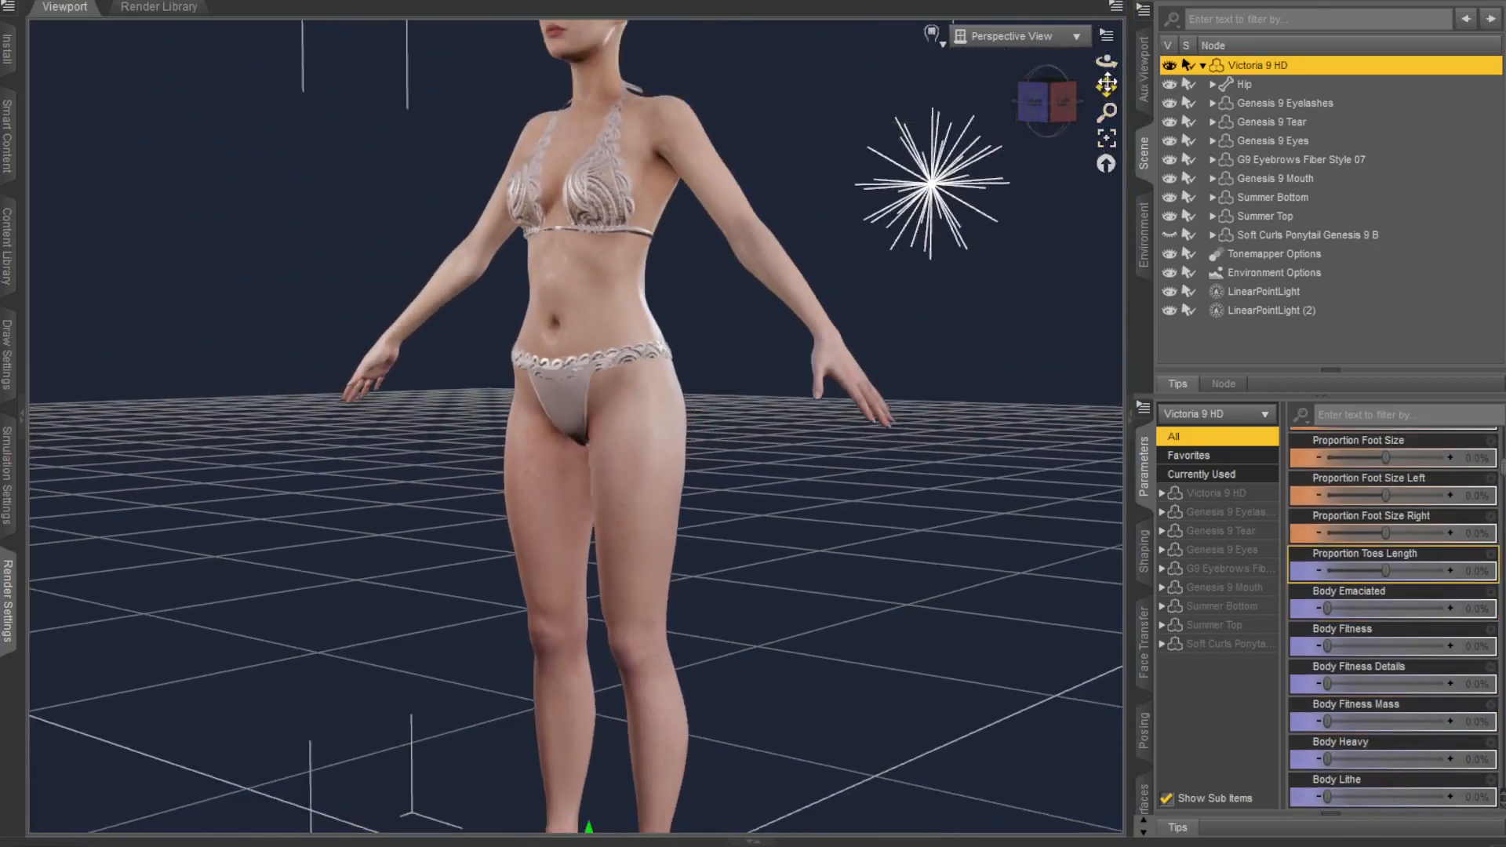
pyautogui.moveTo(1107, 83)
pyautogui.mouseDown()
pyautogui.moveTo(1081, 134)
pyautogui.moveTo(1094, 96)
pyautogui.mouseUp()
pyautogui.scroll(-1, 1026, 202)
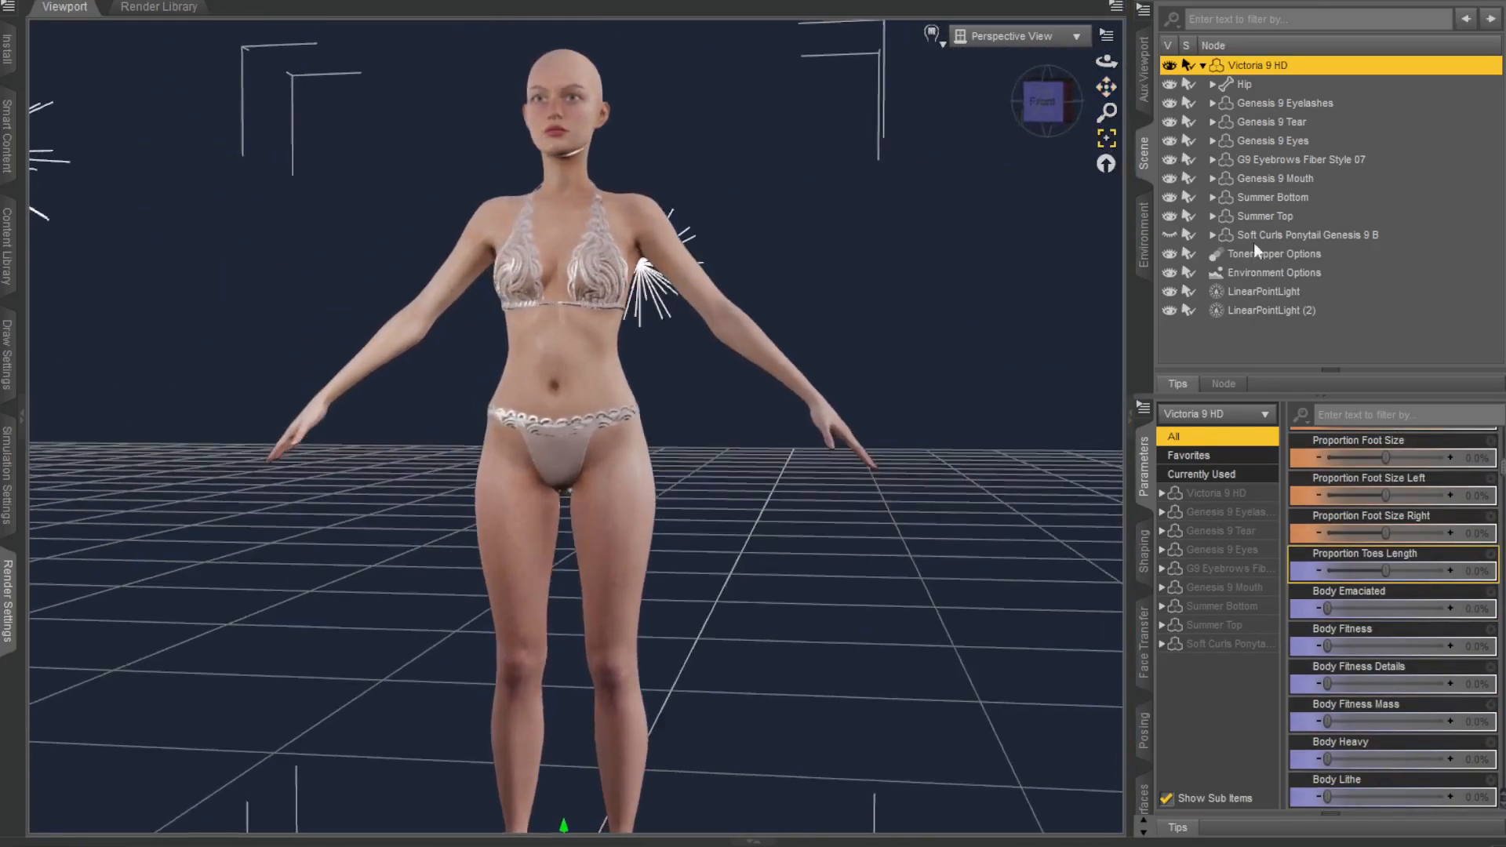
# Step: Make the Soft Curls Ponytail hair visible on the figure
pyautogui.click(1165, 235)
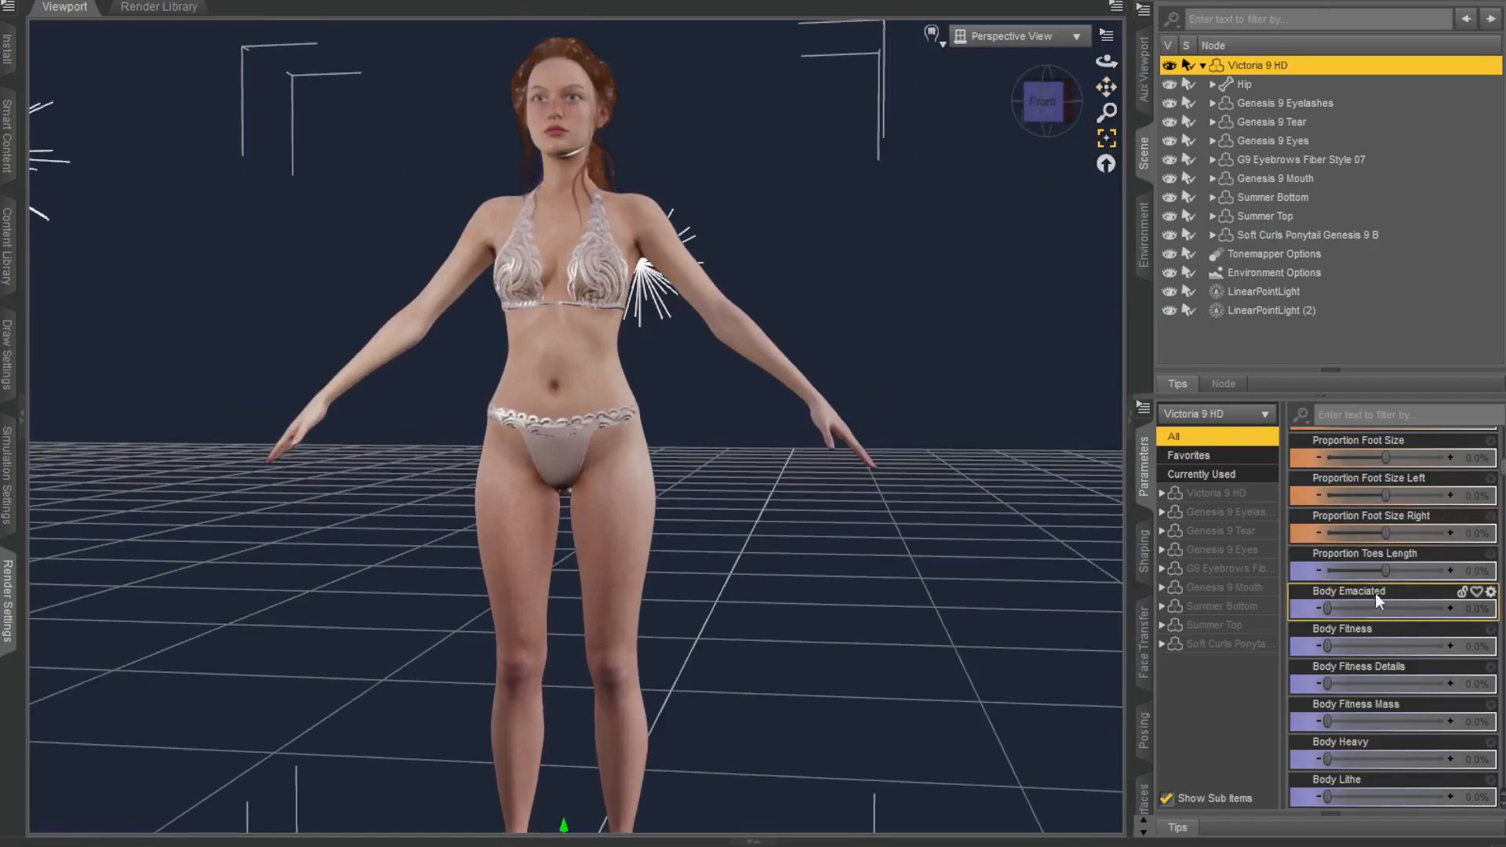
# Step: Try the Proportion Toes Length dial in both directions with the feet in view, undoing each change
pyautogui.moveTo(1388, 573); pyautogui.dragTo(1302, 571)
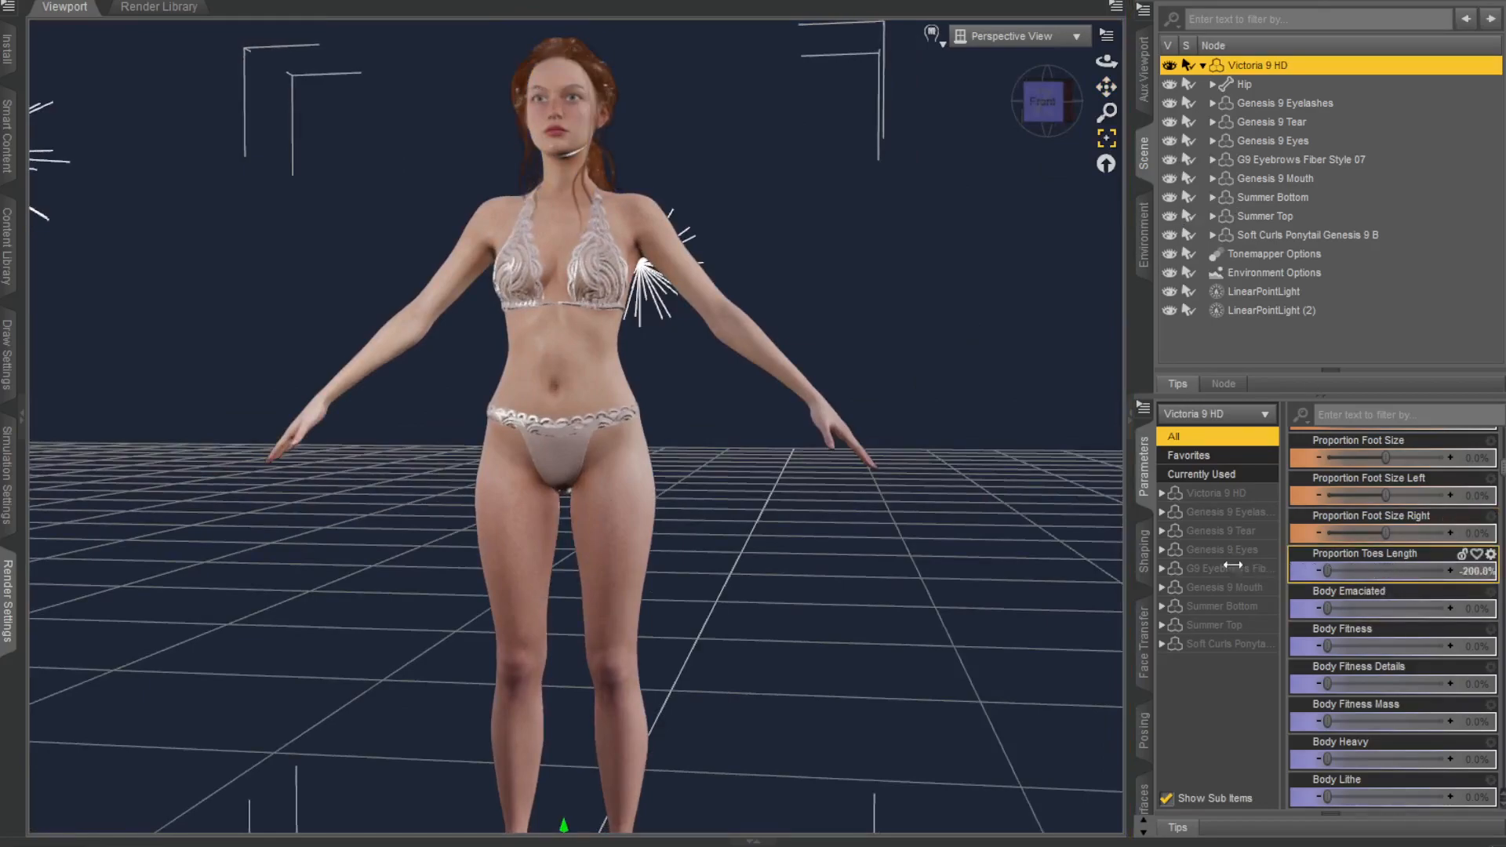
pyautogui.hotkey('ctrl', 'z')
pyautogui.moveTo(1107, 86); pyautogui.dragTo(1110, 22)
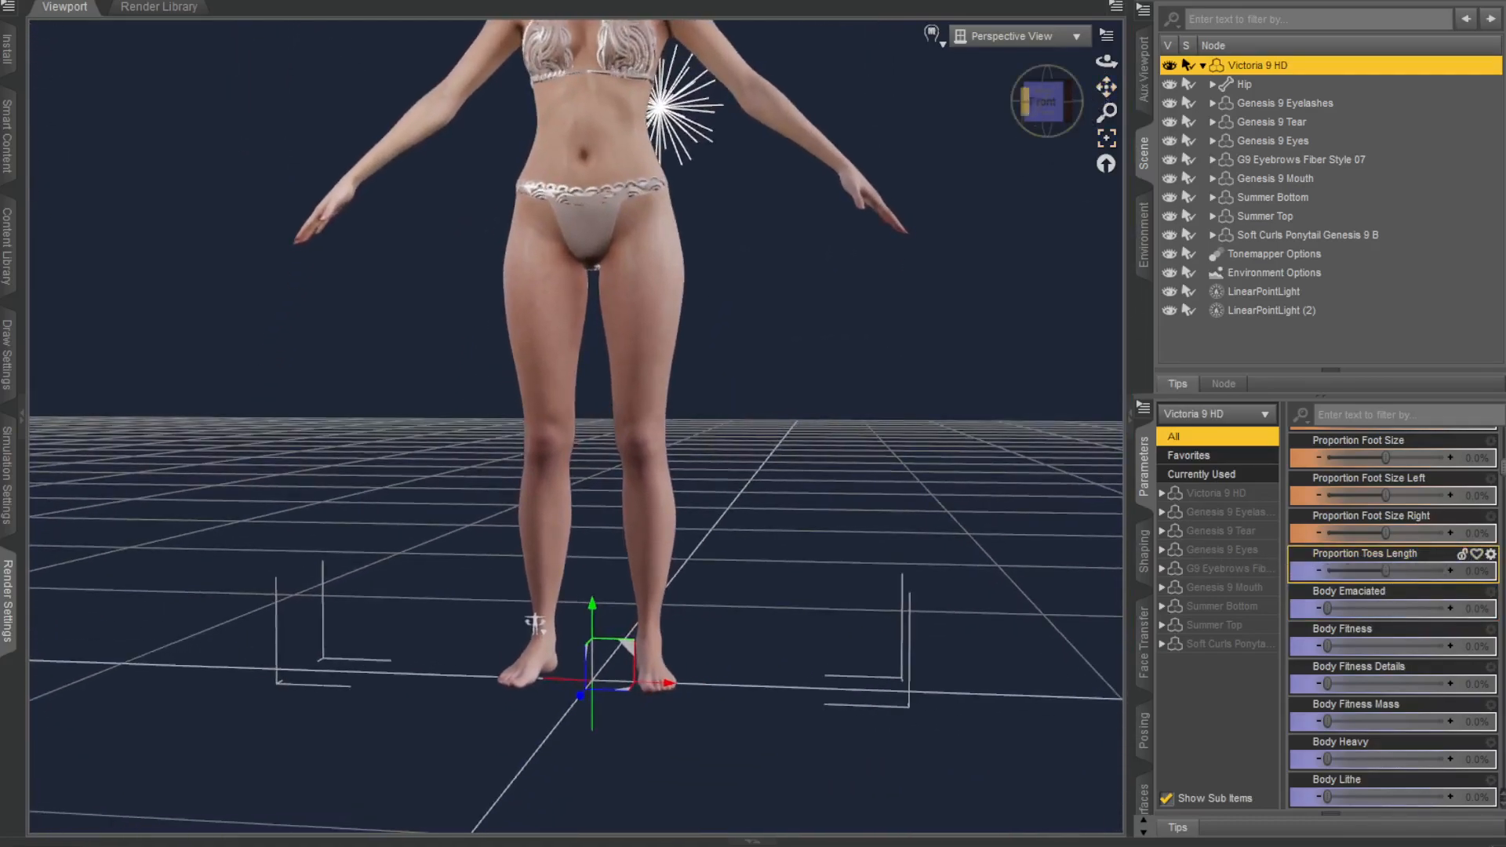
pyautogui.moveTo(1032, 102); pyautogui.dragTo(1134, 229)
pyautogui.moveTo(1387, 562); pyautogui.dragTo(1470, 540)
pyautogui.hotkey('ctrl', 'z')
# Step: Frame the figure from the front, try Body Emaciated at 73.8% and return it to zero
pyautogui.moveTo(1106, 86); pyautogui.dragTo(1083, 275)
pyautogui.click(1037, 108)
pyautogui.scroll(-2, 1032, 559)
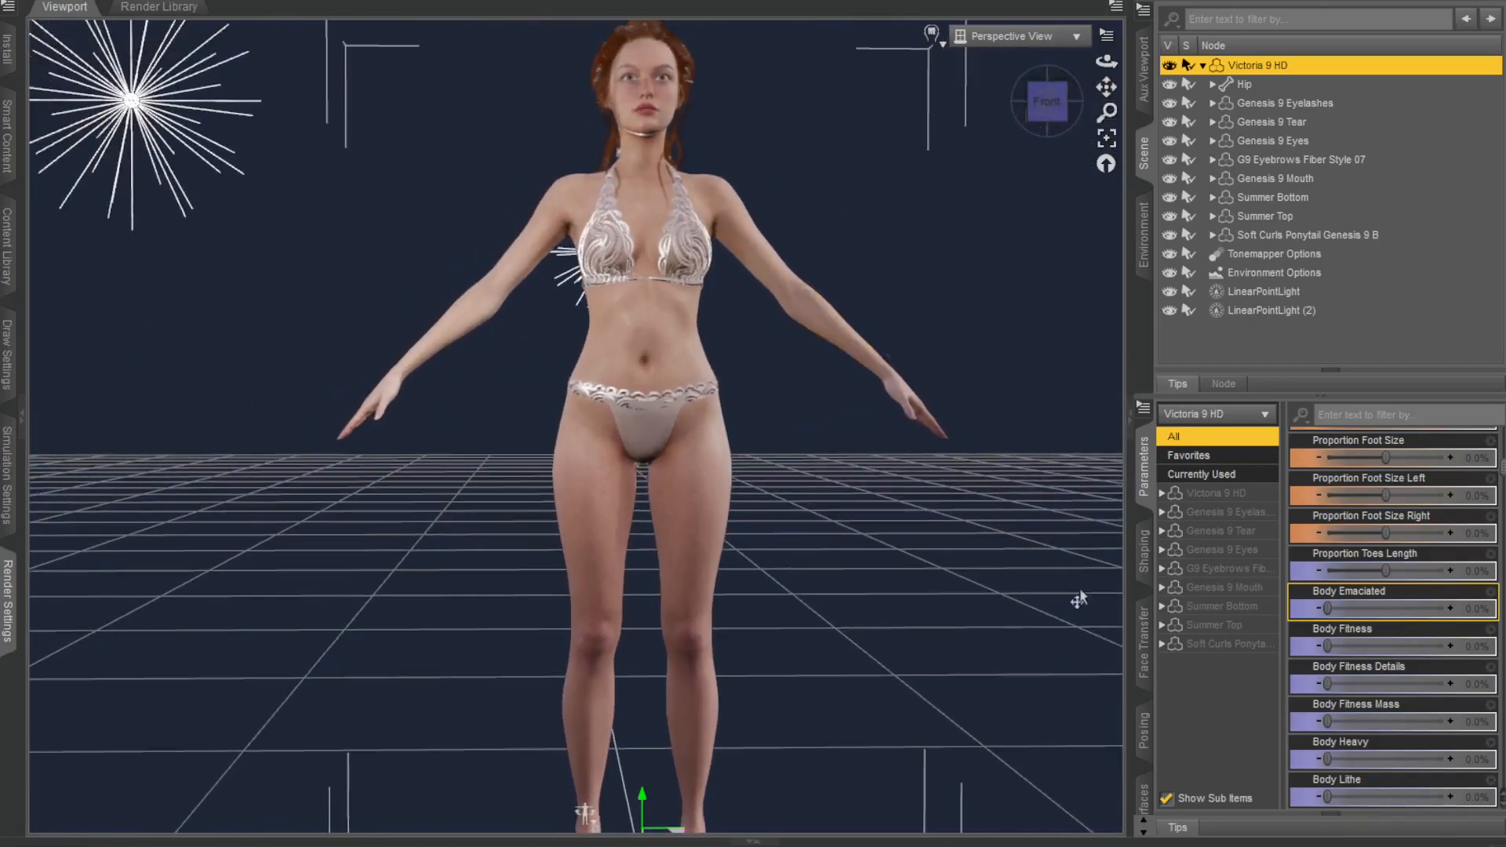
pyautogui.moveTo(1330, 610); pyautogui.dragTo(1446, 608)
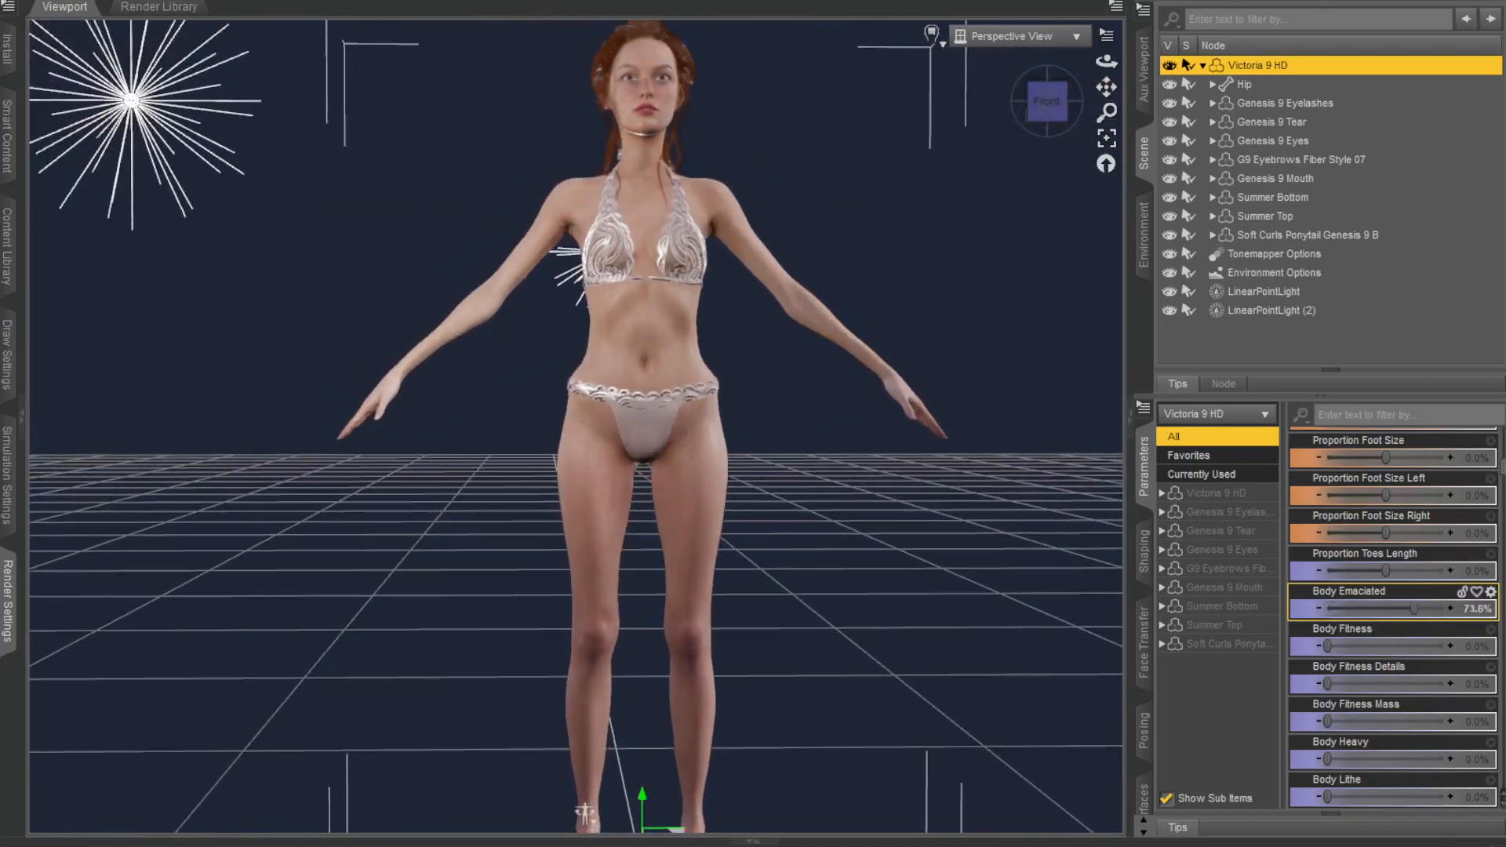
pyautogui.moveTo(1248, 582)
pyautogui.mouseDown()
pyautogui.moveTo(1478, 609)
pyautogui.moveTo(1243, 600)
pyautogui.mouseUp()
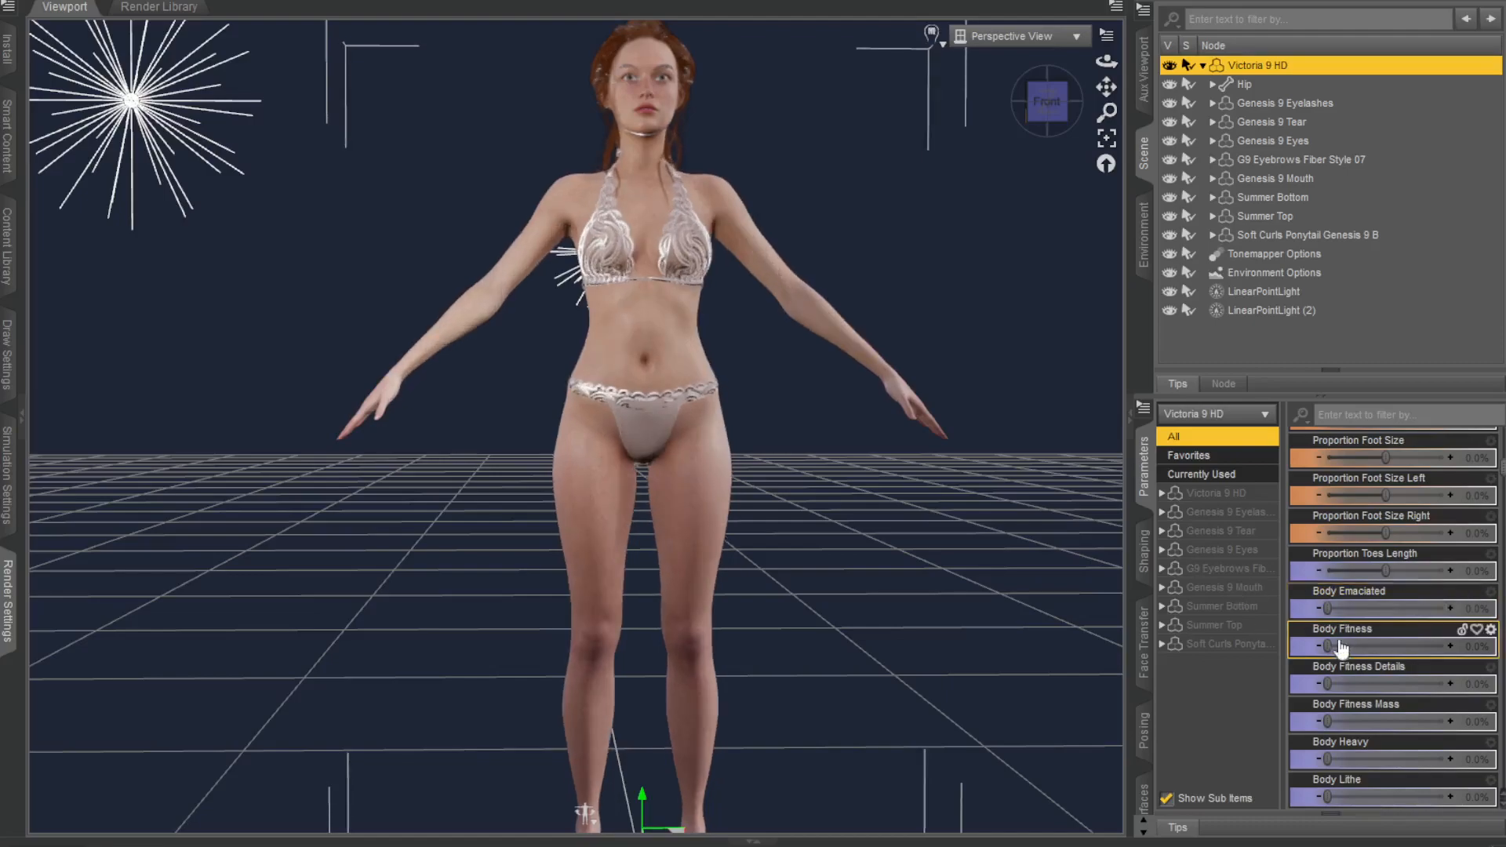
# Step: Try Body Fitness and Body Heavy at 100% each, returning both dials to zero
pyautogui.moveTo(1326, 647); pyautogui.dragTo(1445, 646)
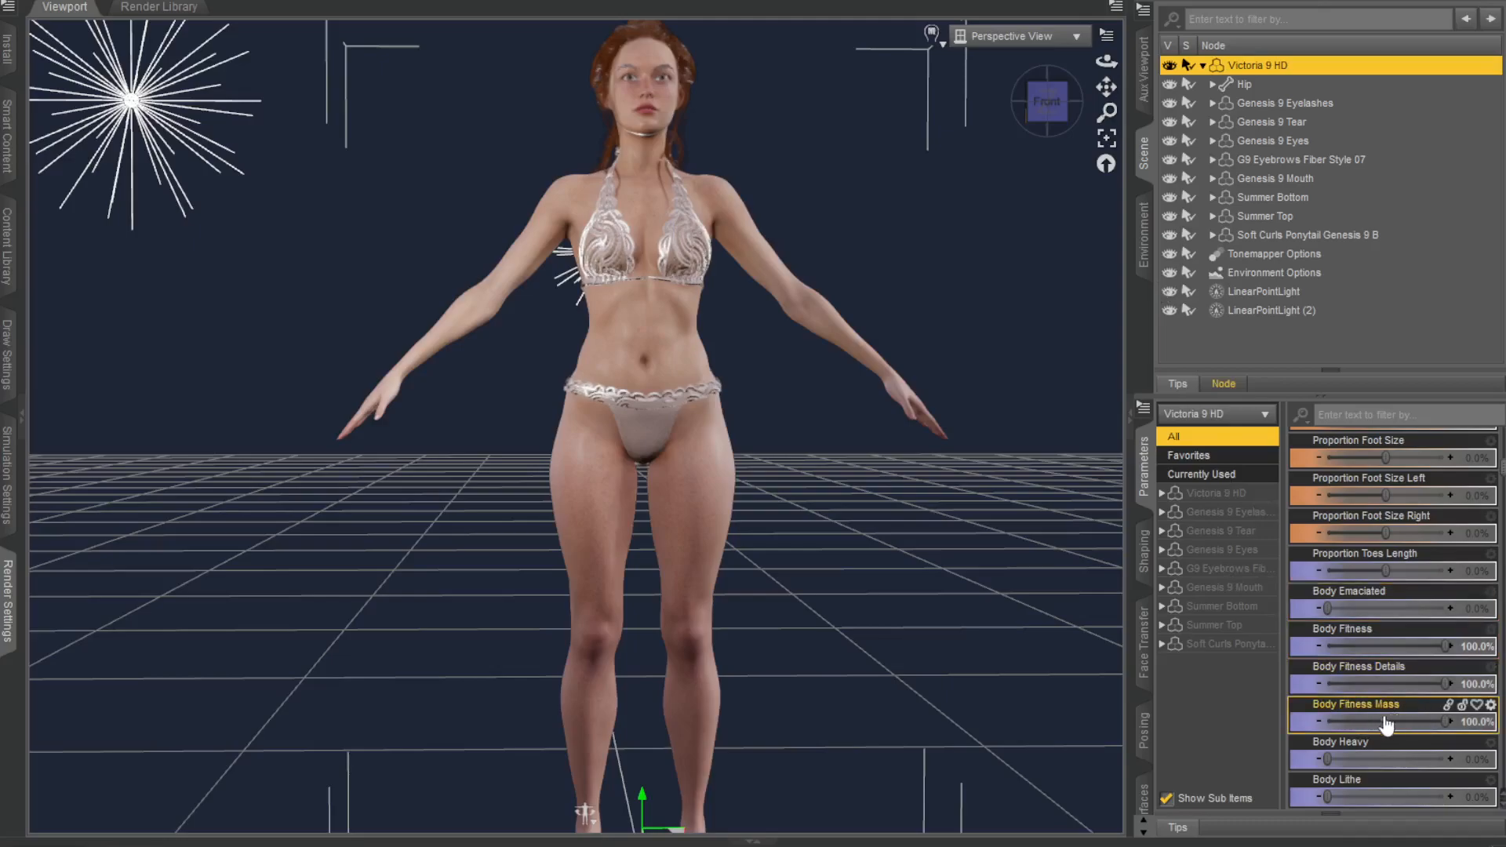
pyautogui.moveTo(1057, 99)
pyautogui.mouseDown()
pyautogui.moveTo(1153, 95)
pyautogui.moveTo(1205, 69)
pyautogui.moveTo(1188, 87)
pyautogui.moveTo(1051, 94)
pyautogui.mouseUp()
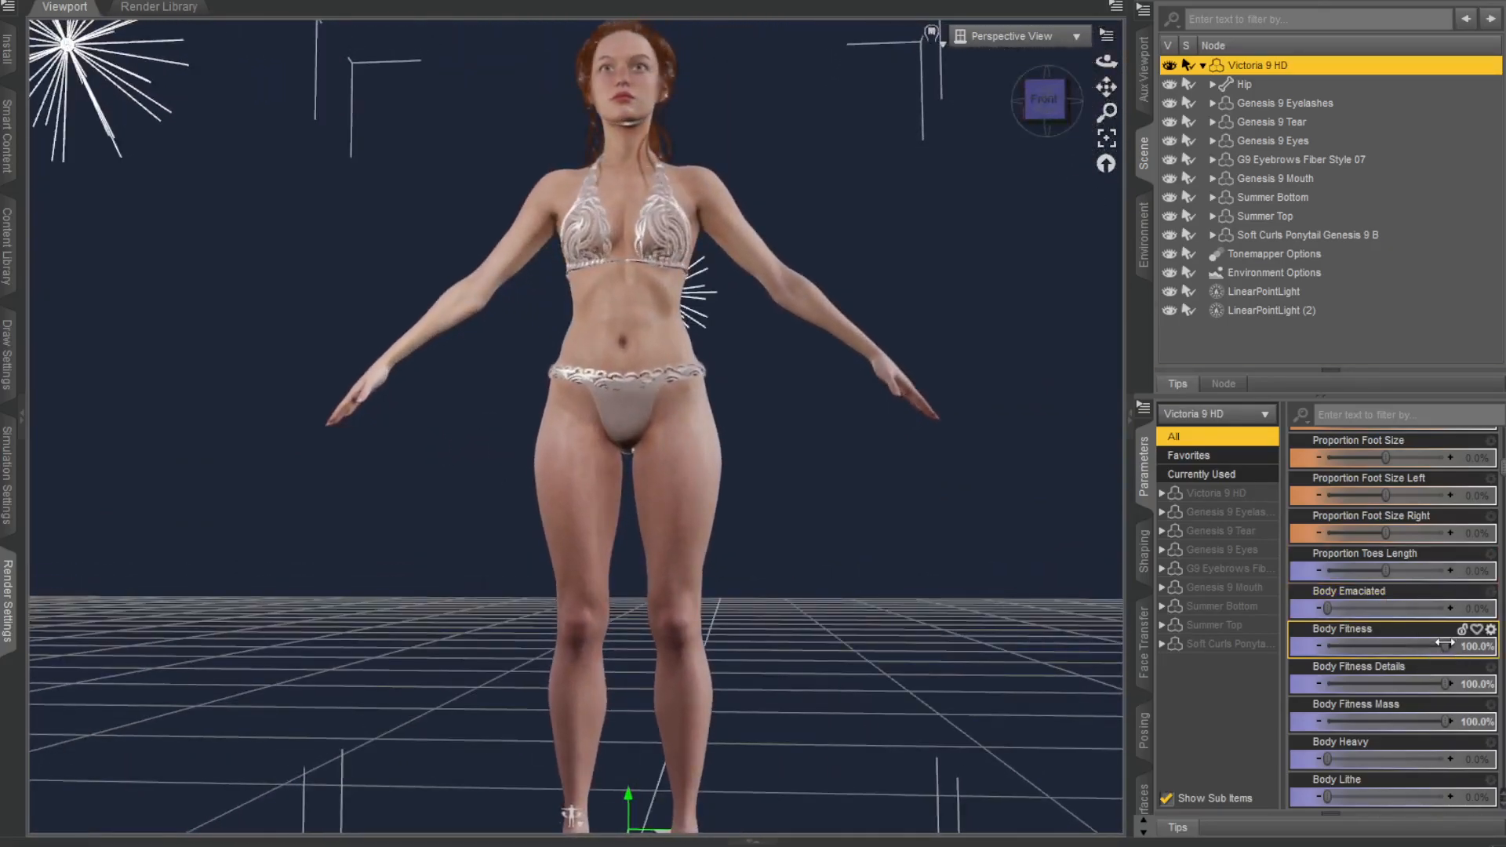
pyautogui.moveTo(1443, 645); pyautogui.dragTo(1324, 646)
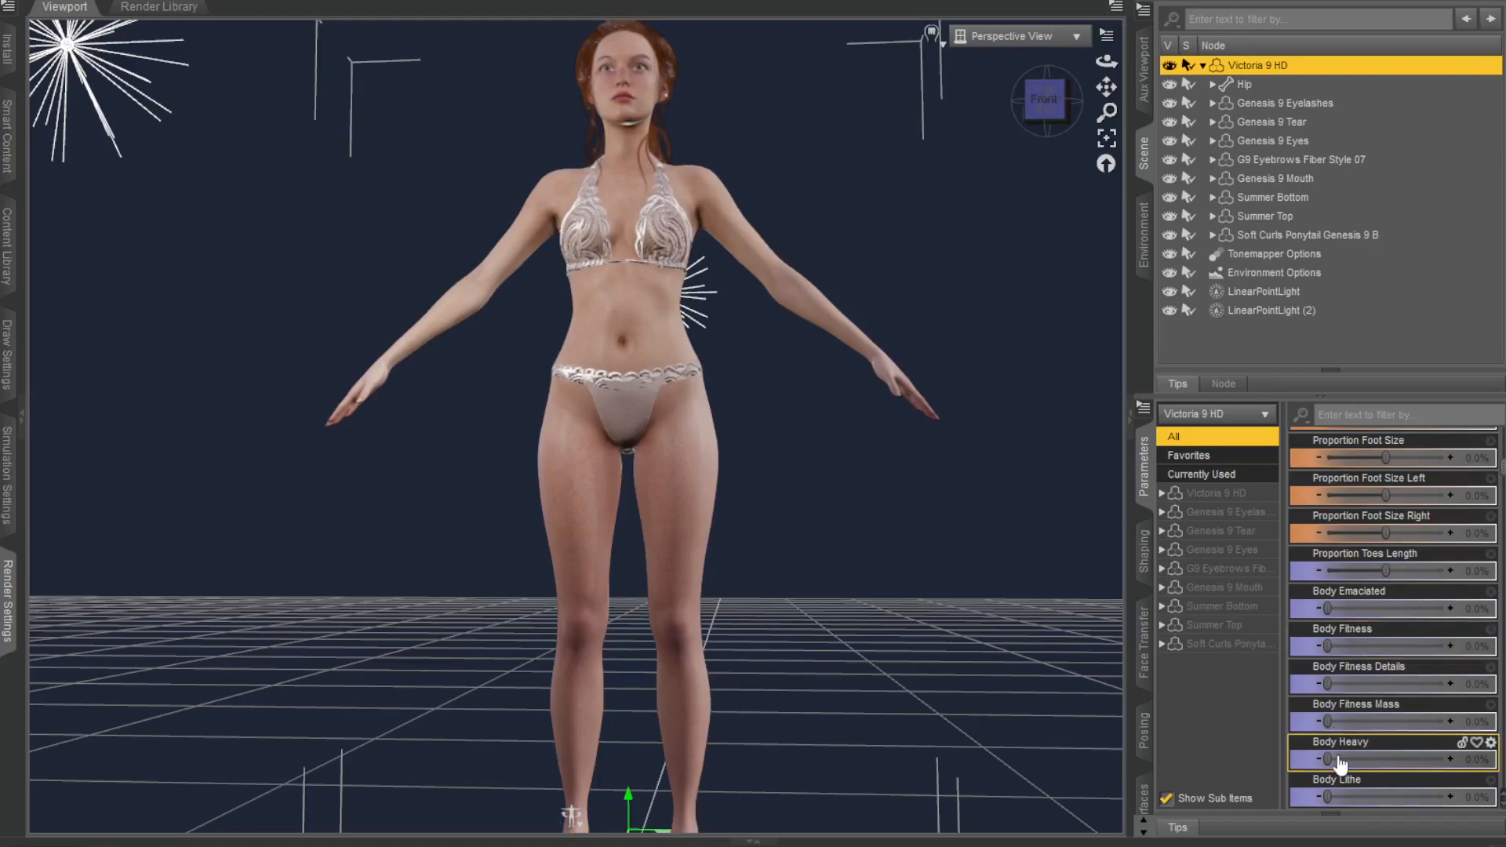
pyautogui.moveTo(1328, 759); pyautogui.dragTo(1500, 710)
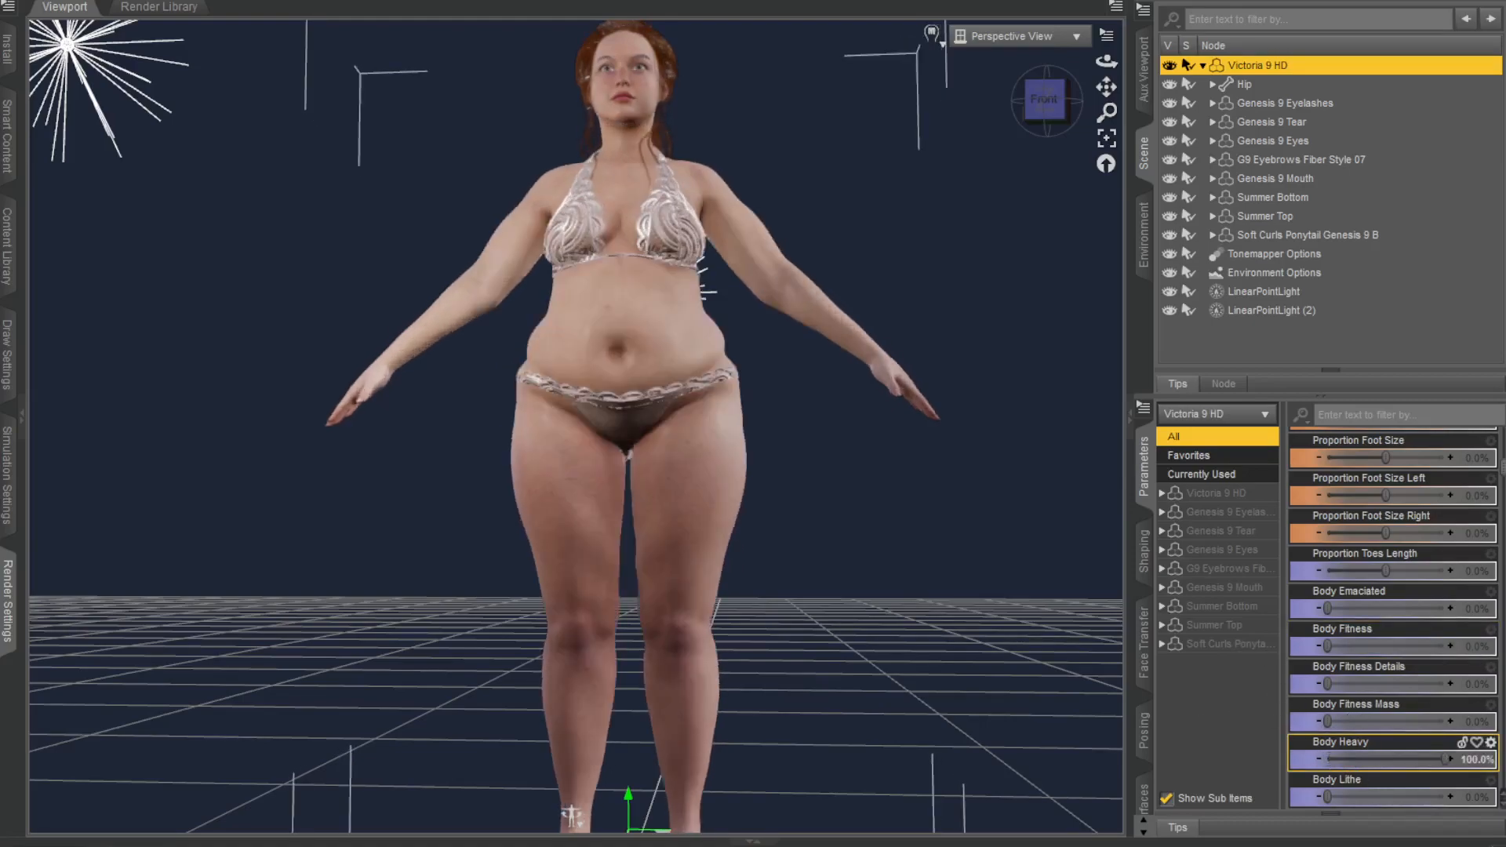
pyautogui.moveTo(1289, 703); pyautogui.dragTo(1218, 701)
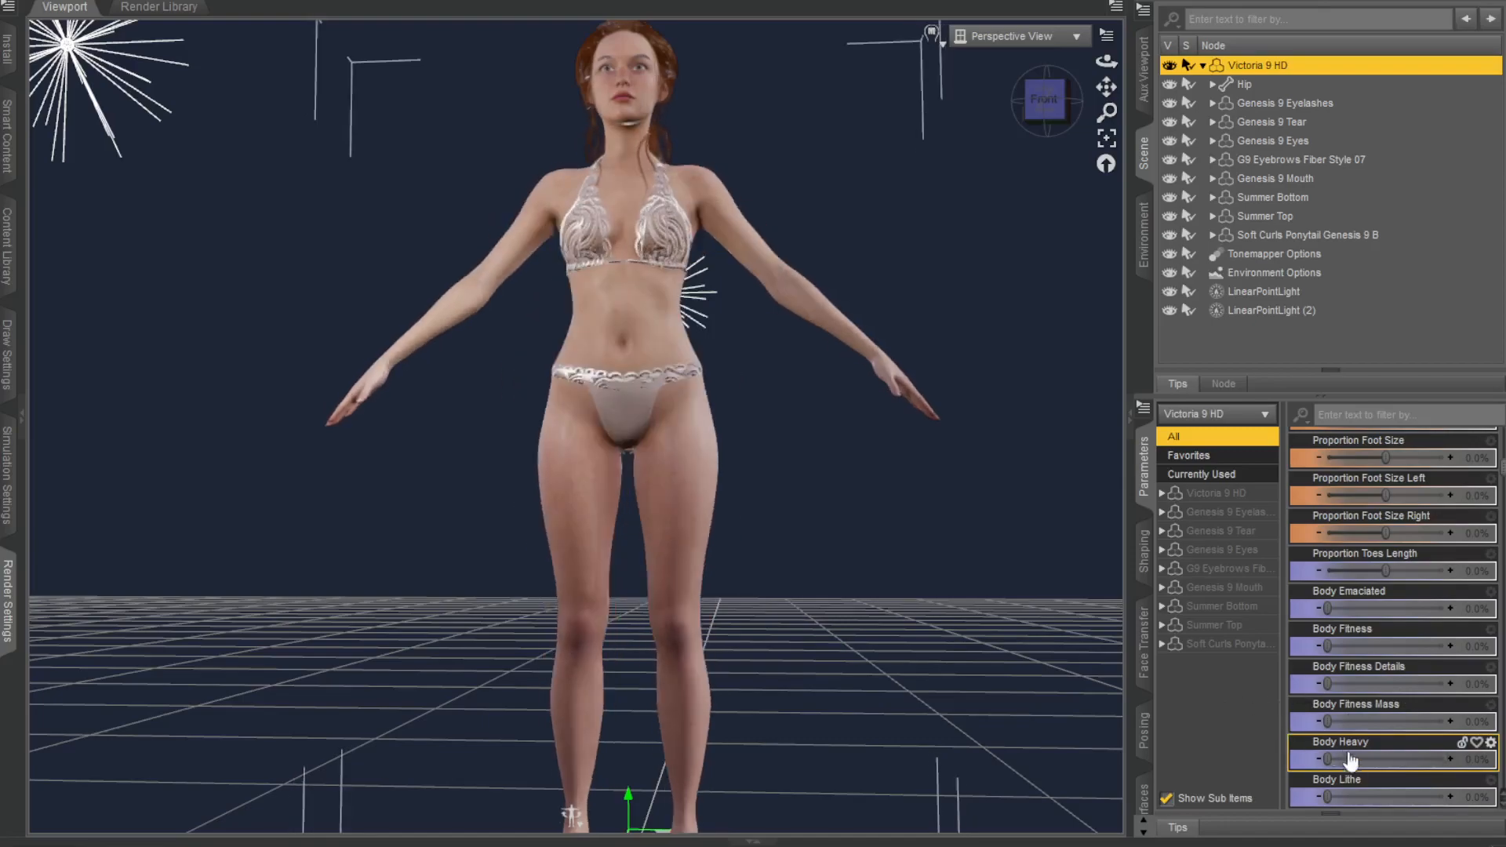
# Step: Try Body Muscular at 100% on the figure and return the dial to zero
pyautogui.scroll(-5, 1402, 693)
pyautogui.moveTo(1324, 569); pyautogui.dragTo(1445, 608)
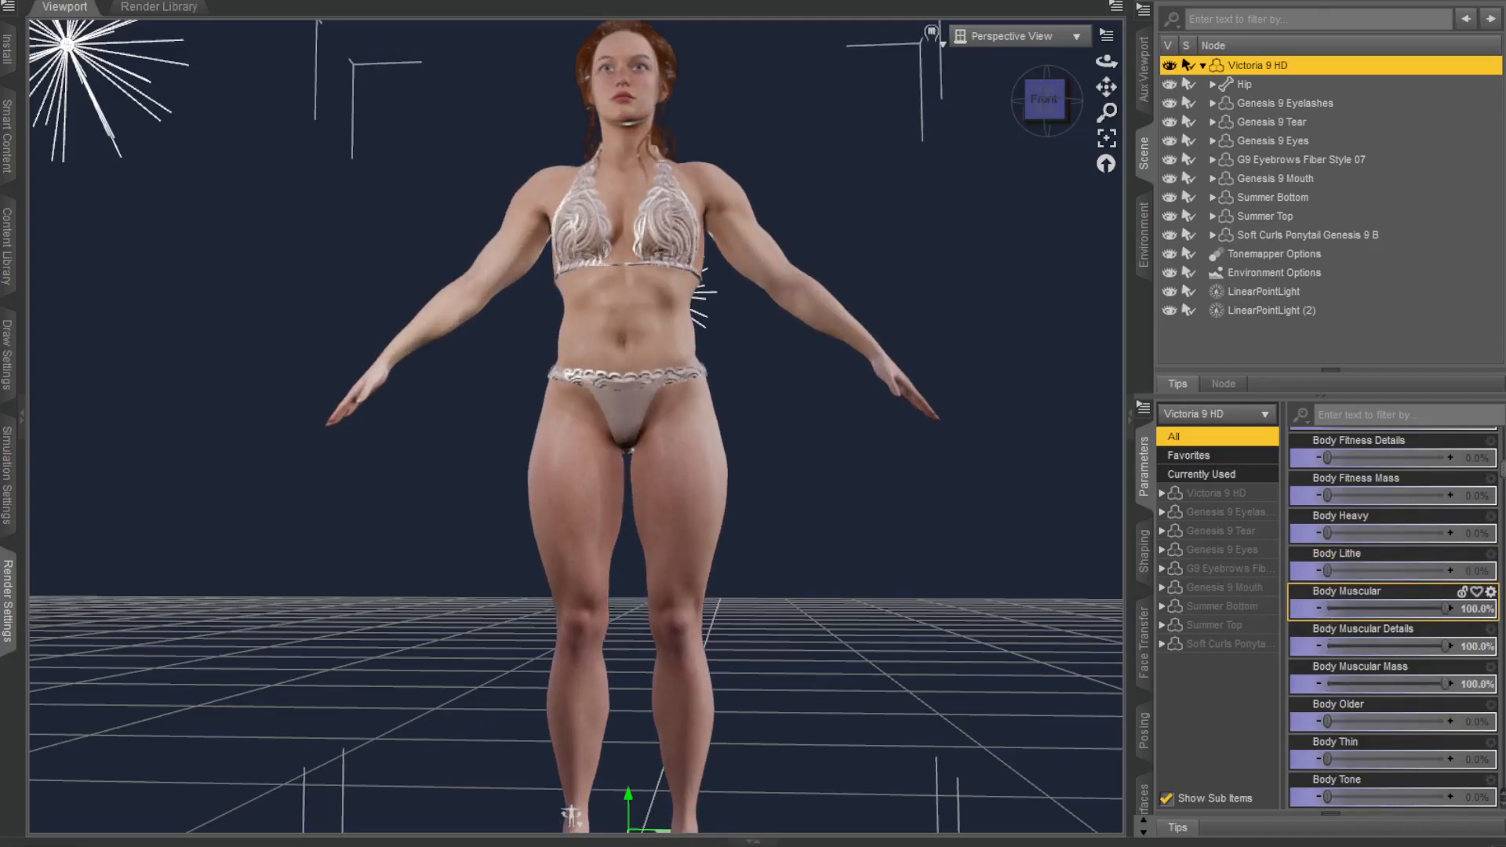
pyautogui.moveTo(1104, 83); pyautogui.dragTo(1056, 110)
pyautogui.moveTo(1446, 608); pyautogui.dragTo(1326, 608)
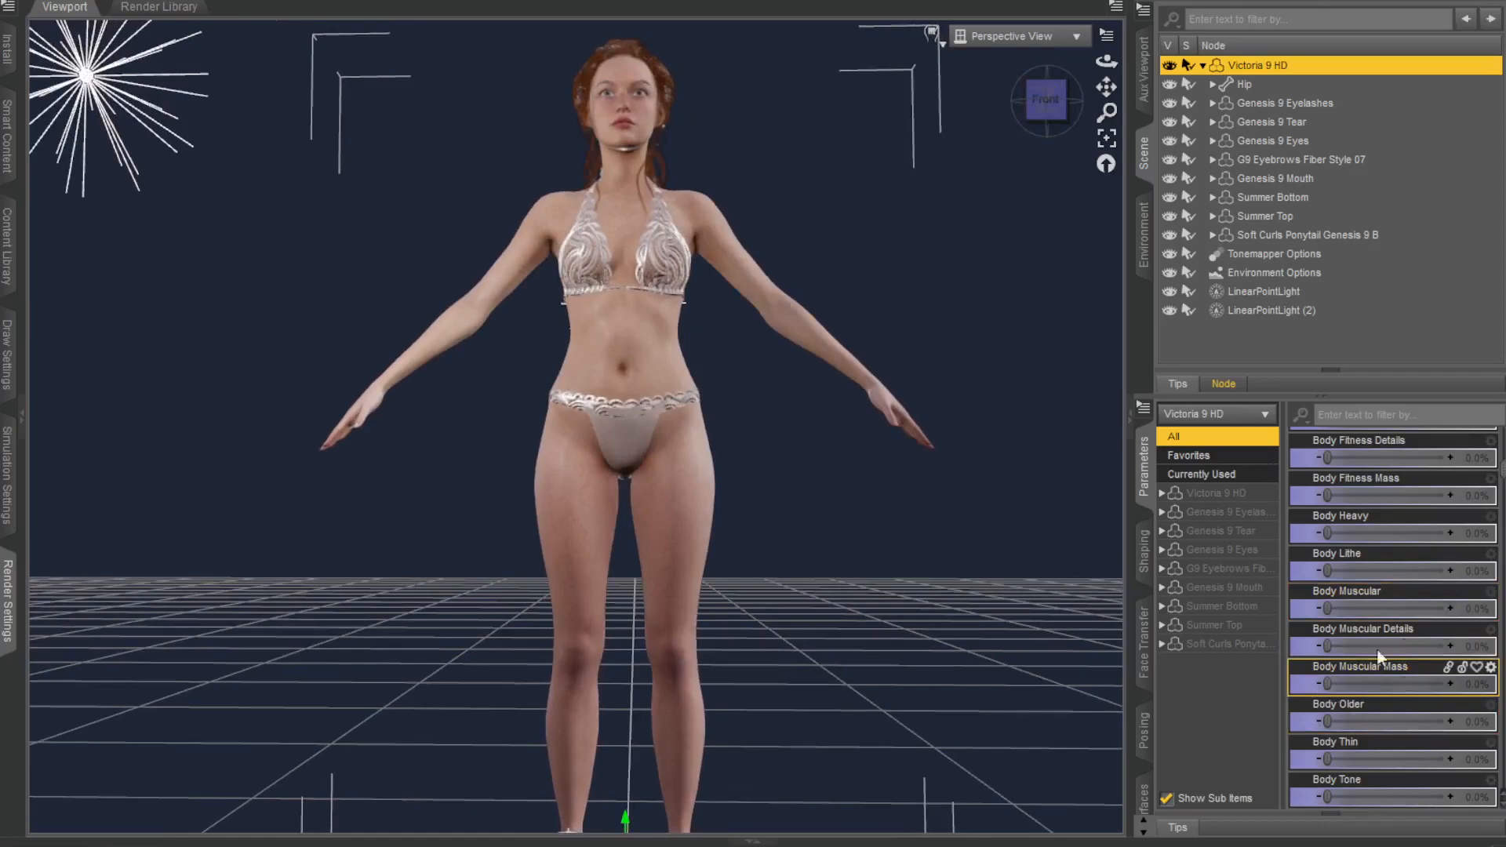
# Step: Try Body Older at 100%, inspect the figure up close and return the dial to zero
pyautogui.moveTo(1325, 720); pyautogui.dragTo(1445, 721)
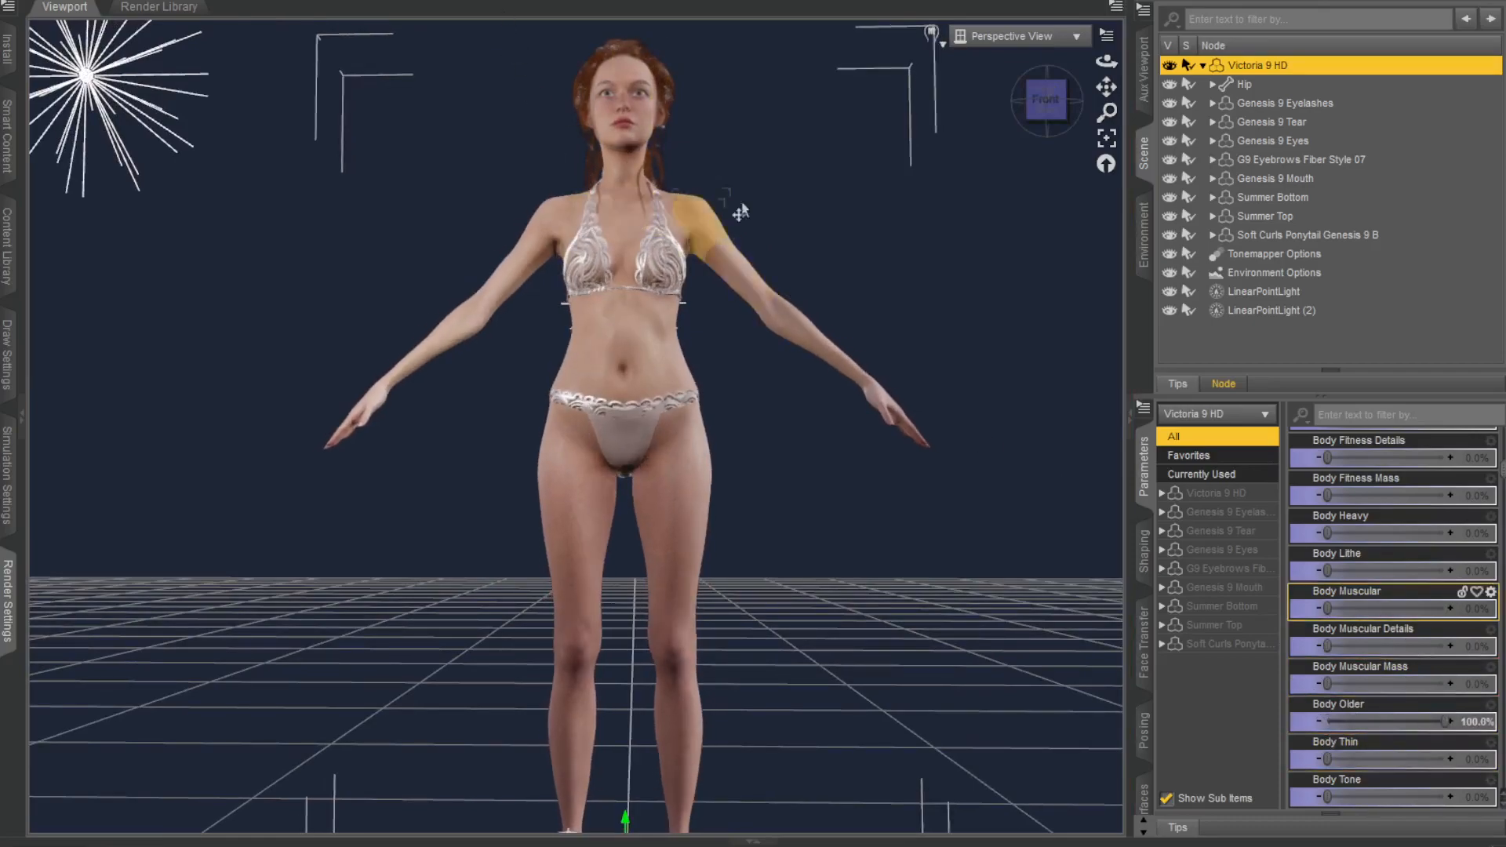
pyautogui.scroll(3, 819, 190)
pyautogui.moveTo(1107, 62); pyautogui.dragTo(1089, 72)
pyautogui.moveTo(1107, 88)
pyautogui.mouseDown()
pyautogui.moveTo(926, 86)
pyautogui.moveTo(1118, 61)
pyautogui.mouseUp()
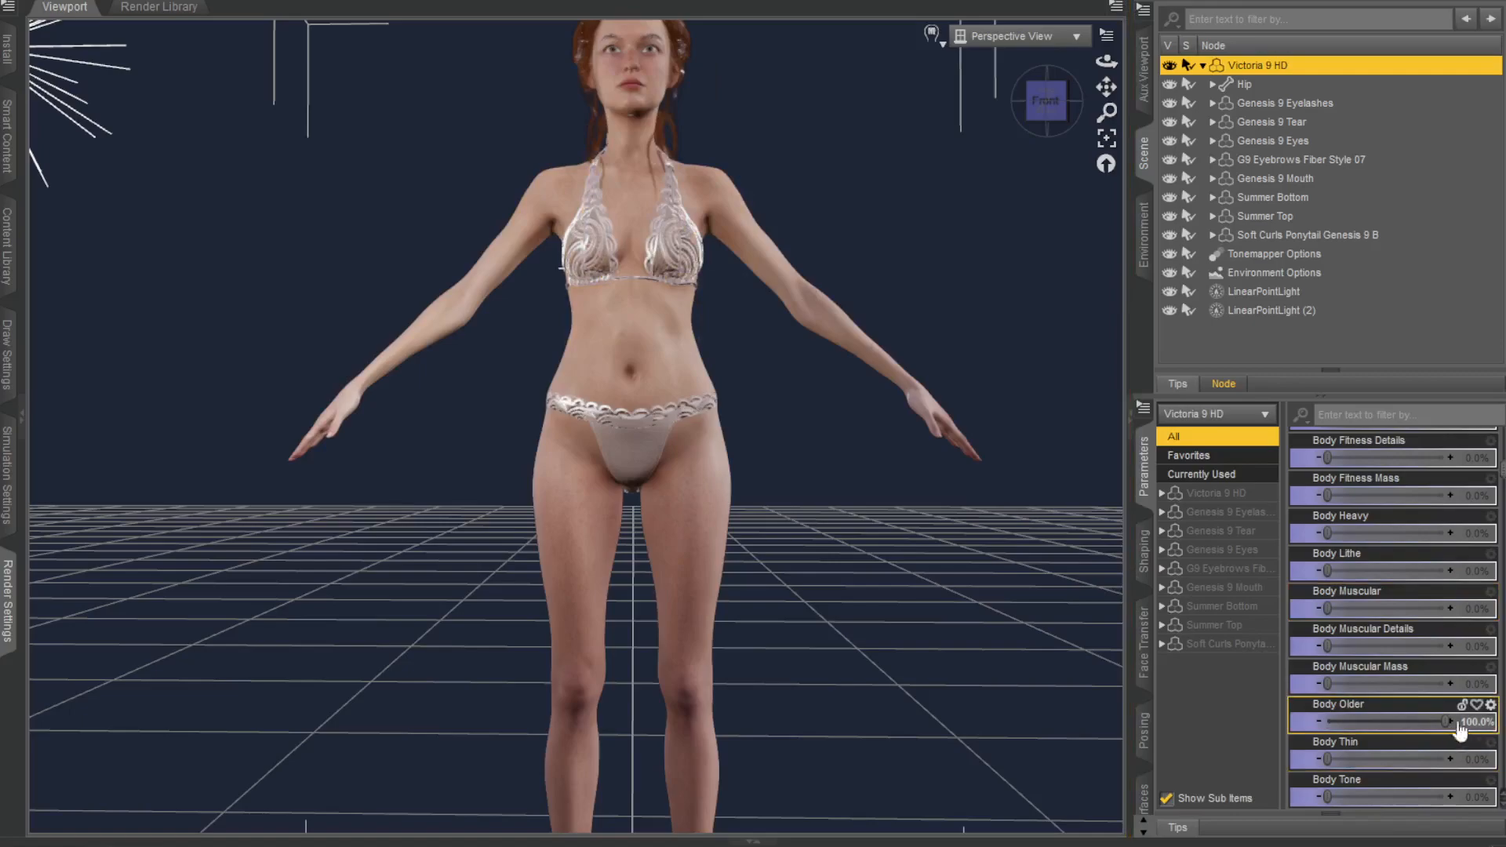
pyautogui.moveTo(1442, 720); pyautogui.dragTo(1213, 728)
# Step: Try the Body Thin dial on the figure and return it to zero
pyautogui.scroll(-1, 1390, 586)
pyautogui.scroll(-2, 1391, 594)
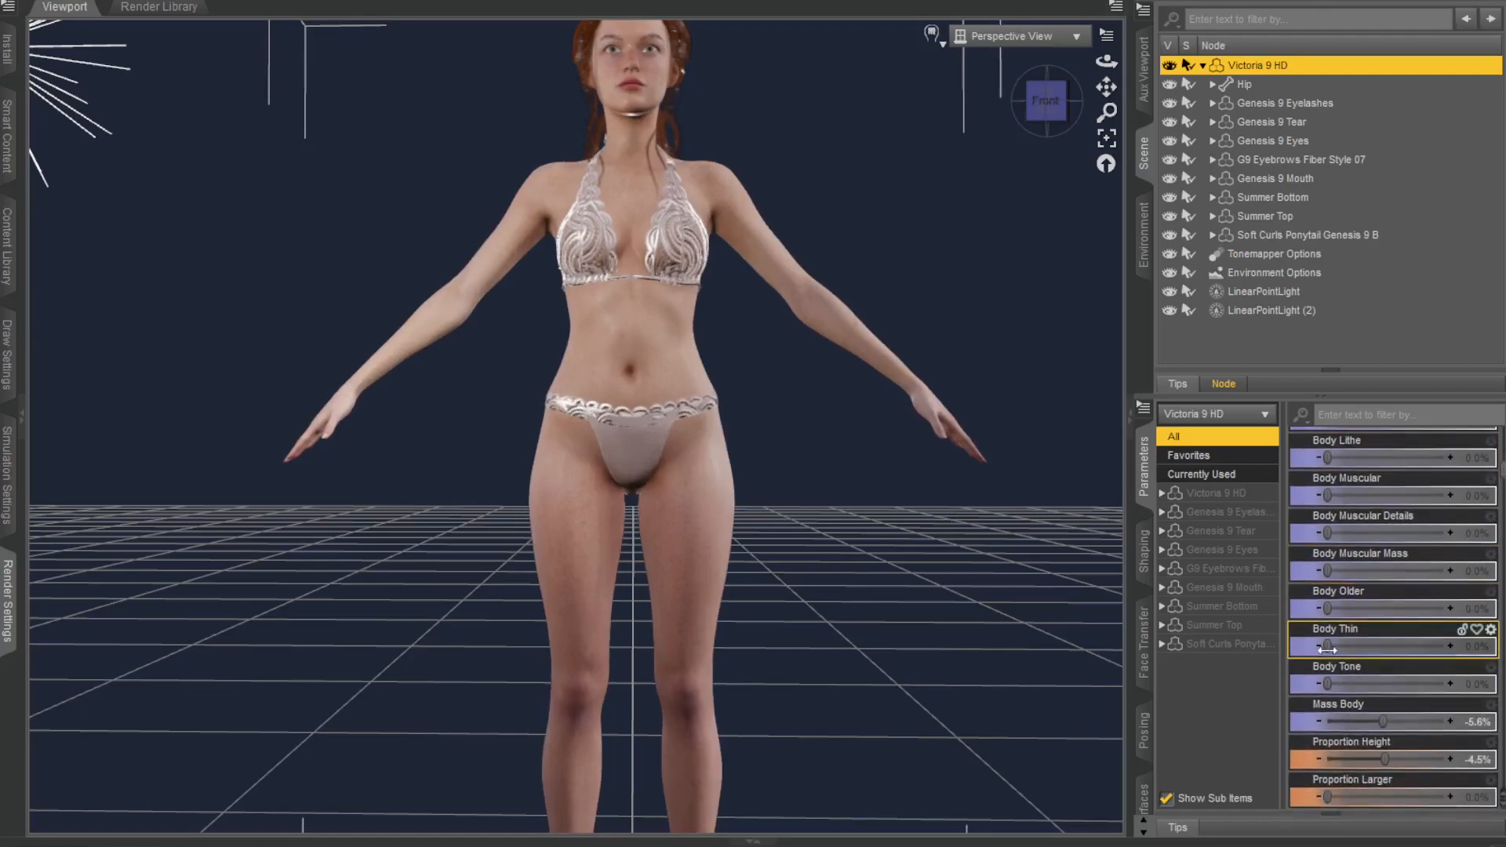
pyautogui.moveTo(1326, 648); pyautogui.dragTo(1446, 647)
# Step: Try Body Tone at 100%, and leave it at 46.4% with Mass Body at -12.0%
pyautogui.moveTo(1326, 684); pyautogui.dragTo(1446, 684)
pyautogui.moveTo(1067, 105)
pyautogui.mouseDown()
pyautogui.moveTo(1208, 109)
pyautogui.moveTo(1067, 105)
pyautogui.mouseUp()
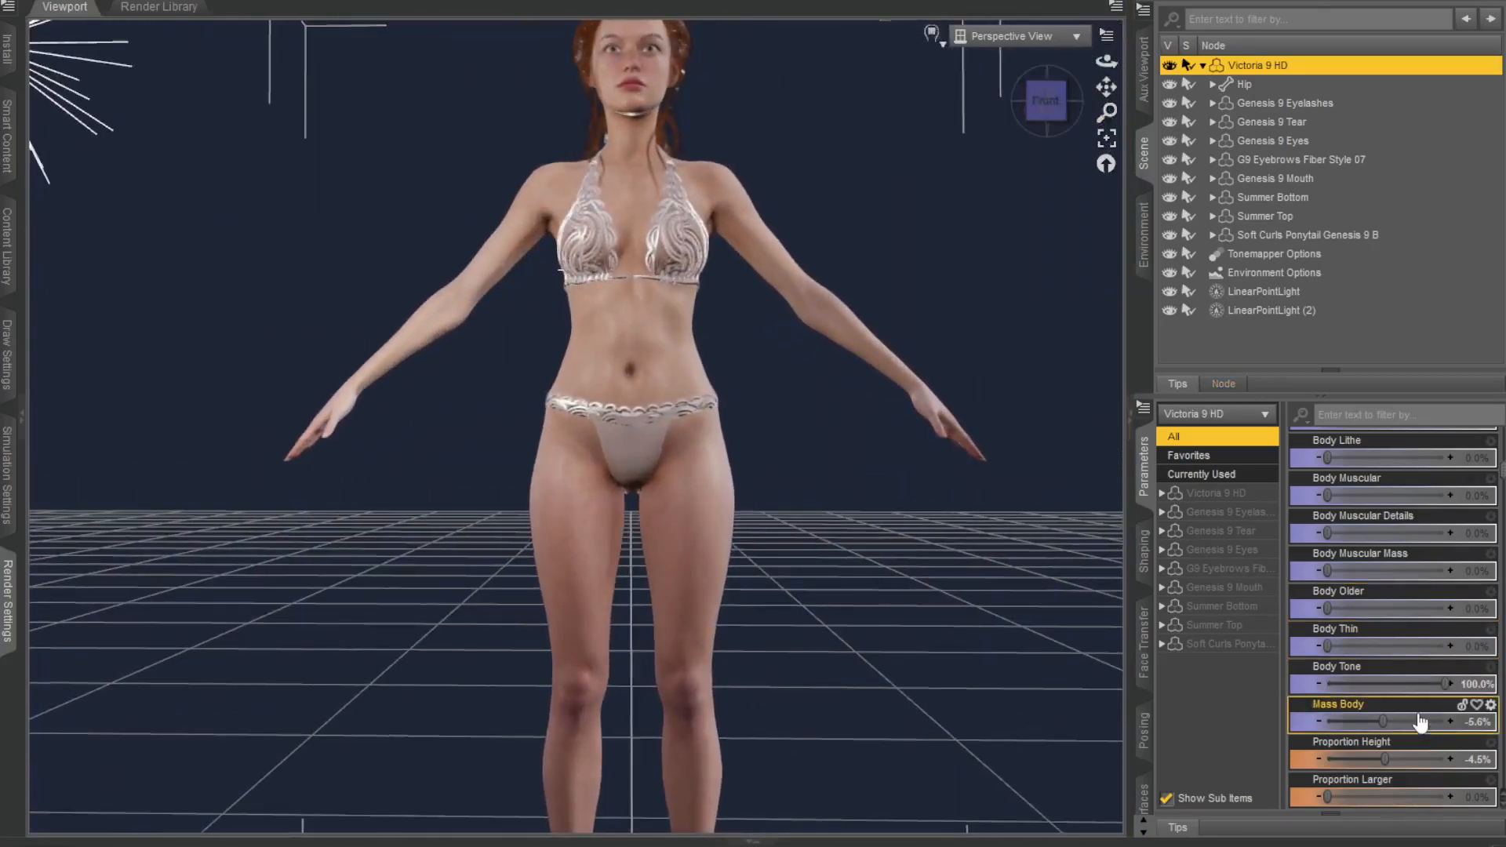
pyautogui.moveTo(1445, 685); pyautogui.dragTo(1447, 722)
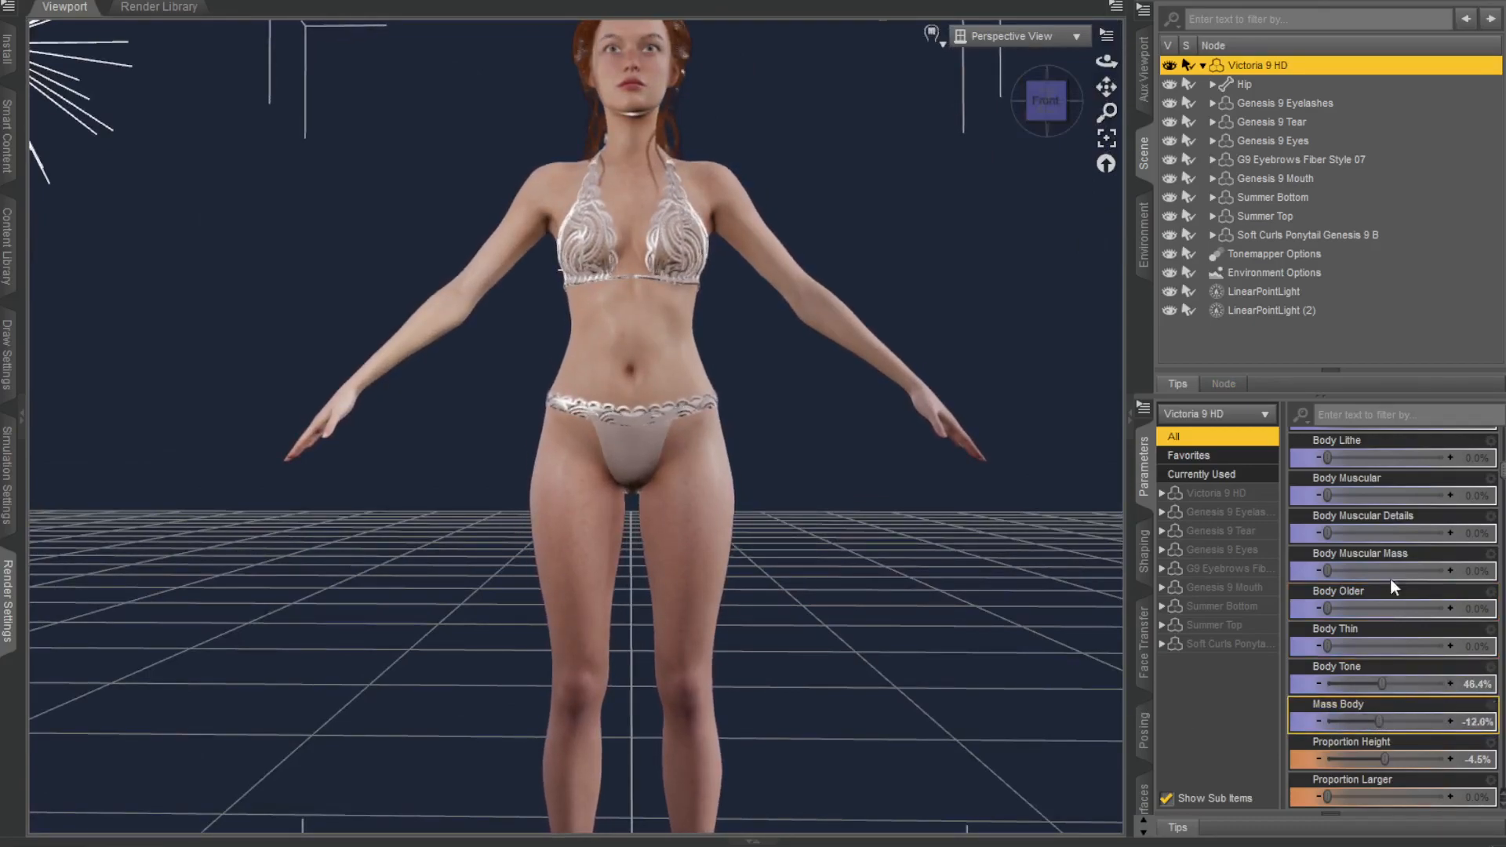
# Step: Try the Body Pear Figure and Body Voluptuous dials on the figure
pyautogui.scroll(-5, 1391, 579)
pyautogui.moveTo(1325, 569); pyautogui.dragTo(1478, 609)
pyautogui.moveTo(1329, 571); pyautogui.dragTo(1160, 590)
# Step: Try the Body Portly and Body Stocky dials and return them to zero
pyautogui.moveTo(1429, 610); pyautogui.dragTo(1445, 645)
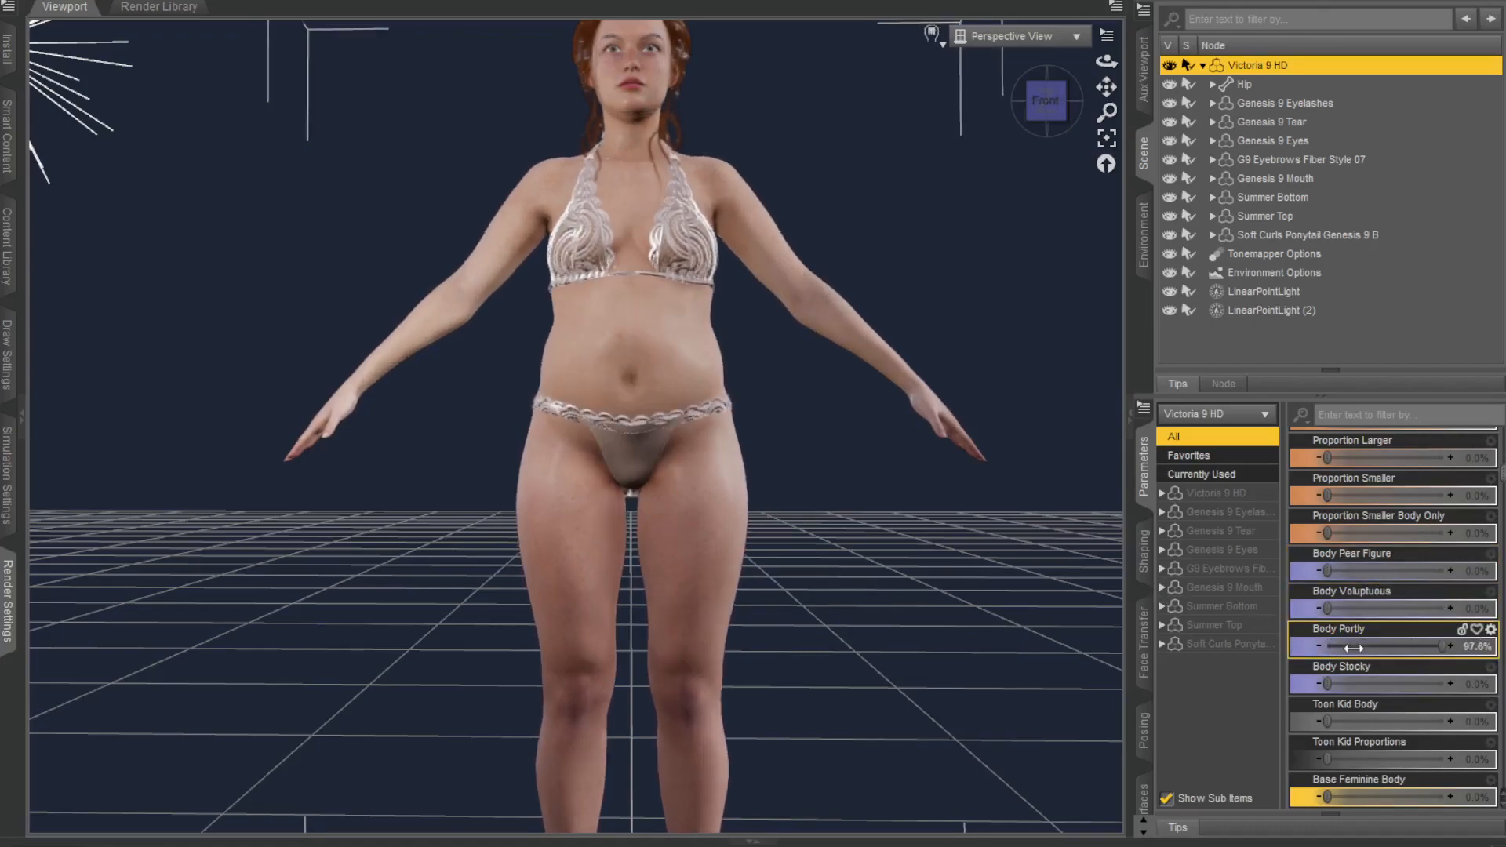
pyautogui.moveTo(1355, 648); pyautogui.dragTo(1287, 648)
pyautogui.click(1333, 687)
pyautogui.moveTo(1395, 681); pyautogui.dragTo(1451, 682)
pyautogui.moveTo(1332, 687); pyautogui.dragTo(1270, 698)
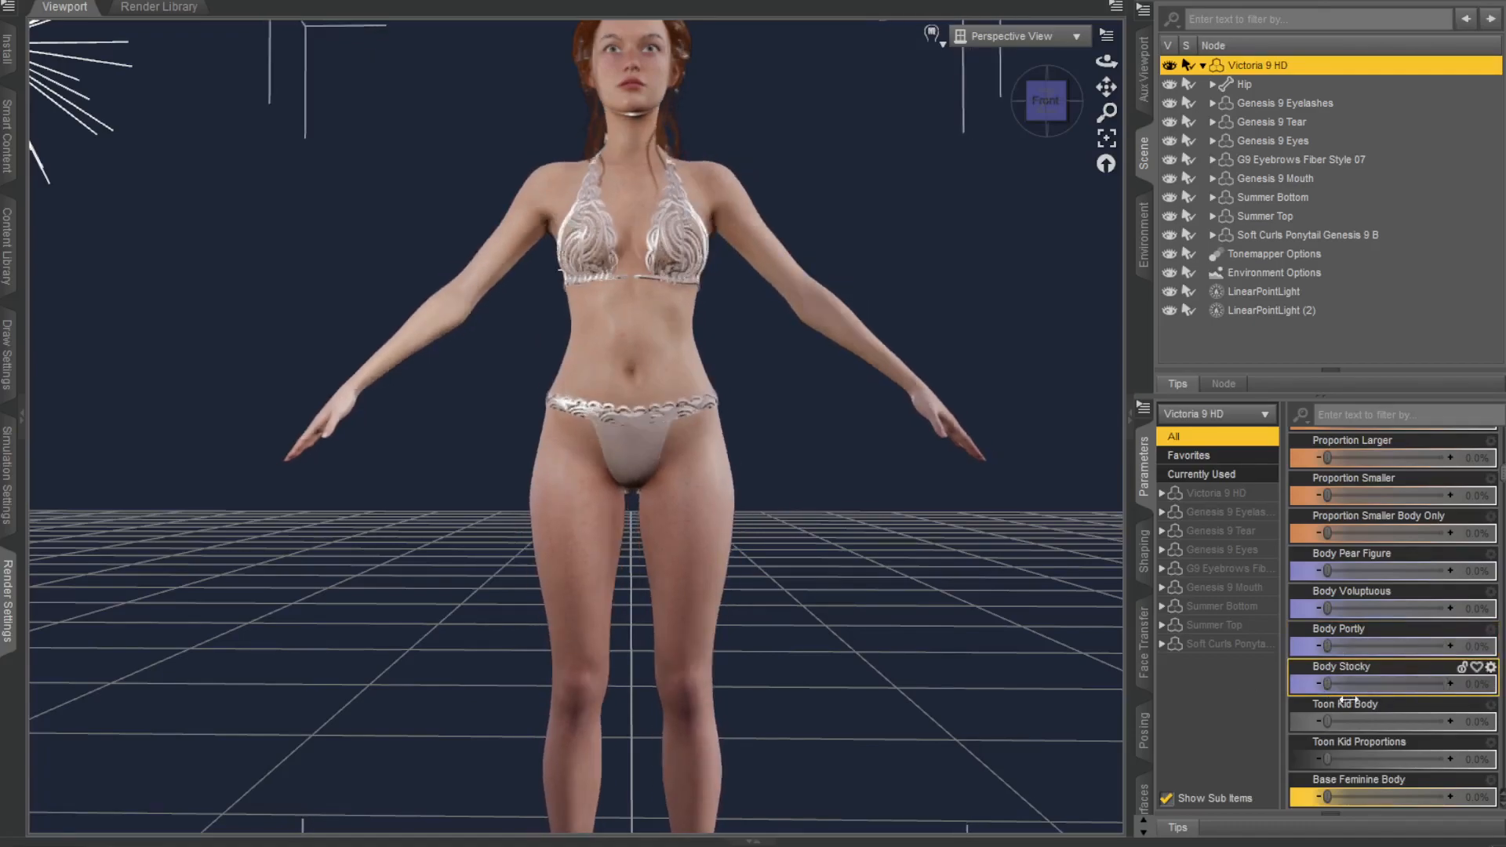
# Step: View the hands from an angle, set Fingers Width to -10.4% and Mass Hands to -87.2%, and try Mass Wrist at 100%
pyautogui.scroll(-10, 1360, 605)
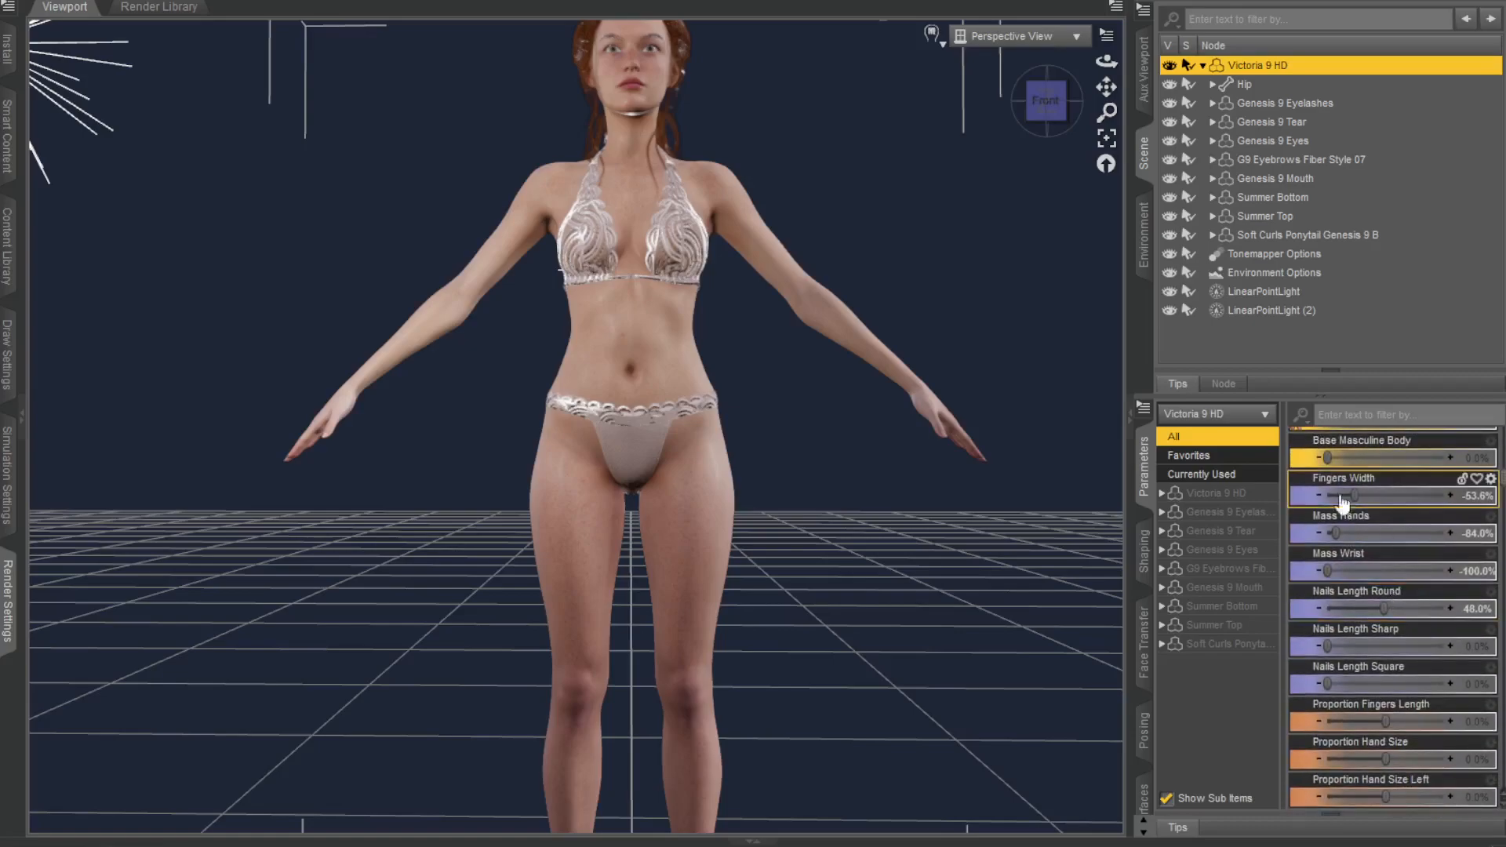
pyautogui.moveTo(1049, 105); pyautogui.dragTo(1008, 124)
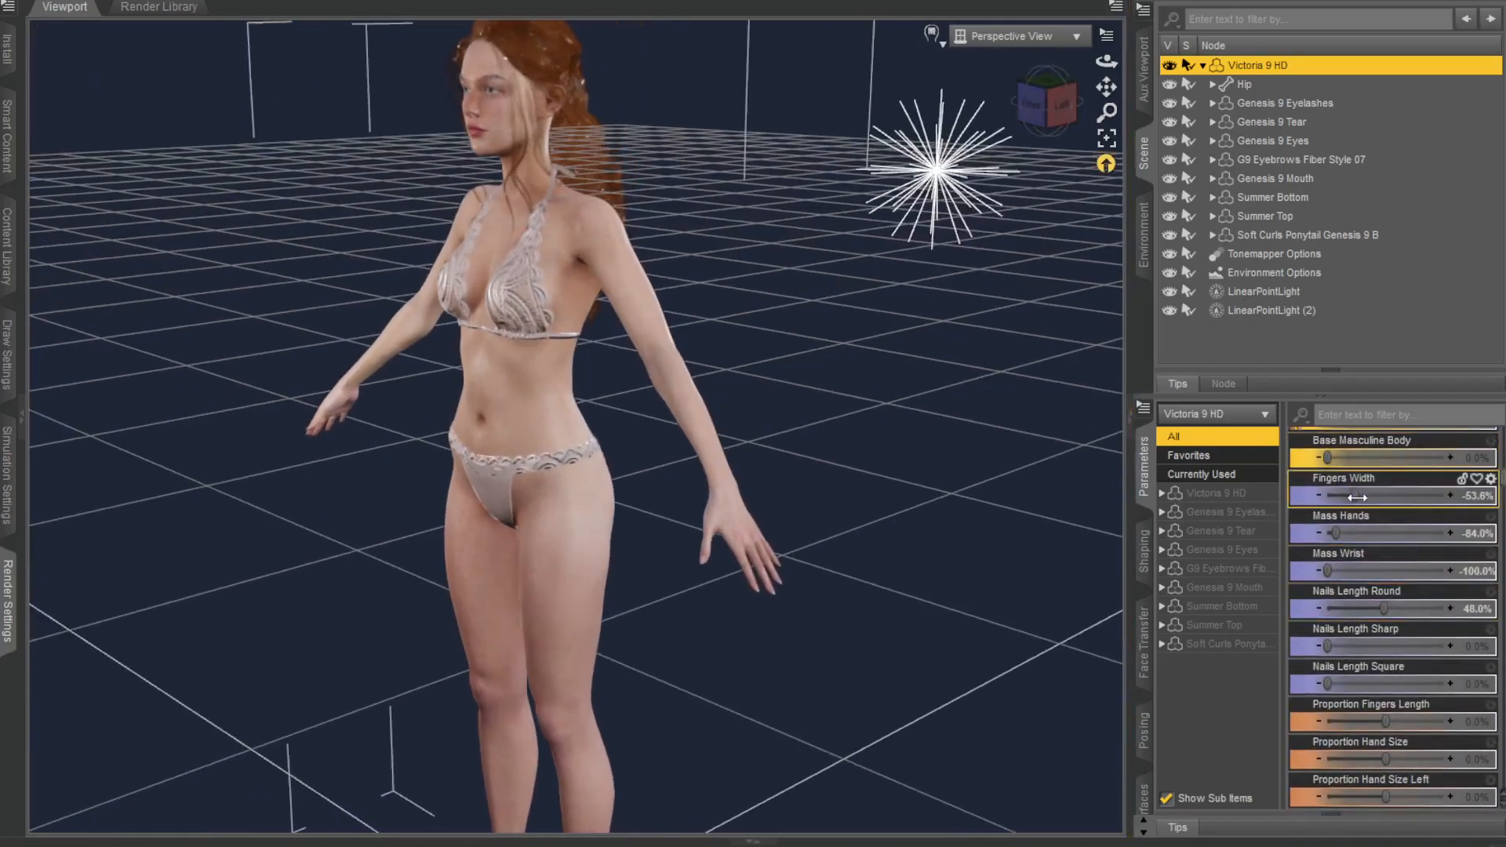
pyautogui.moveTo(1337, 505); pyautogui.dragTo(1334, 539)
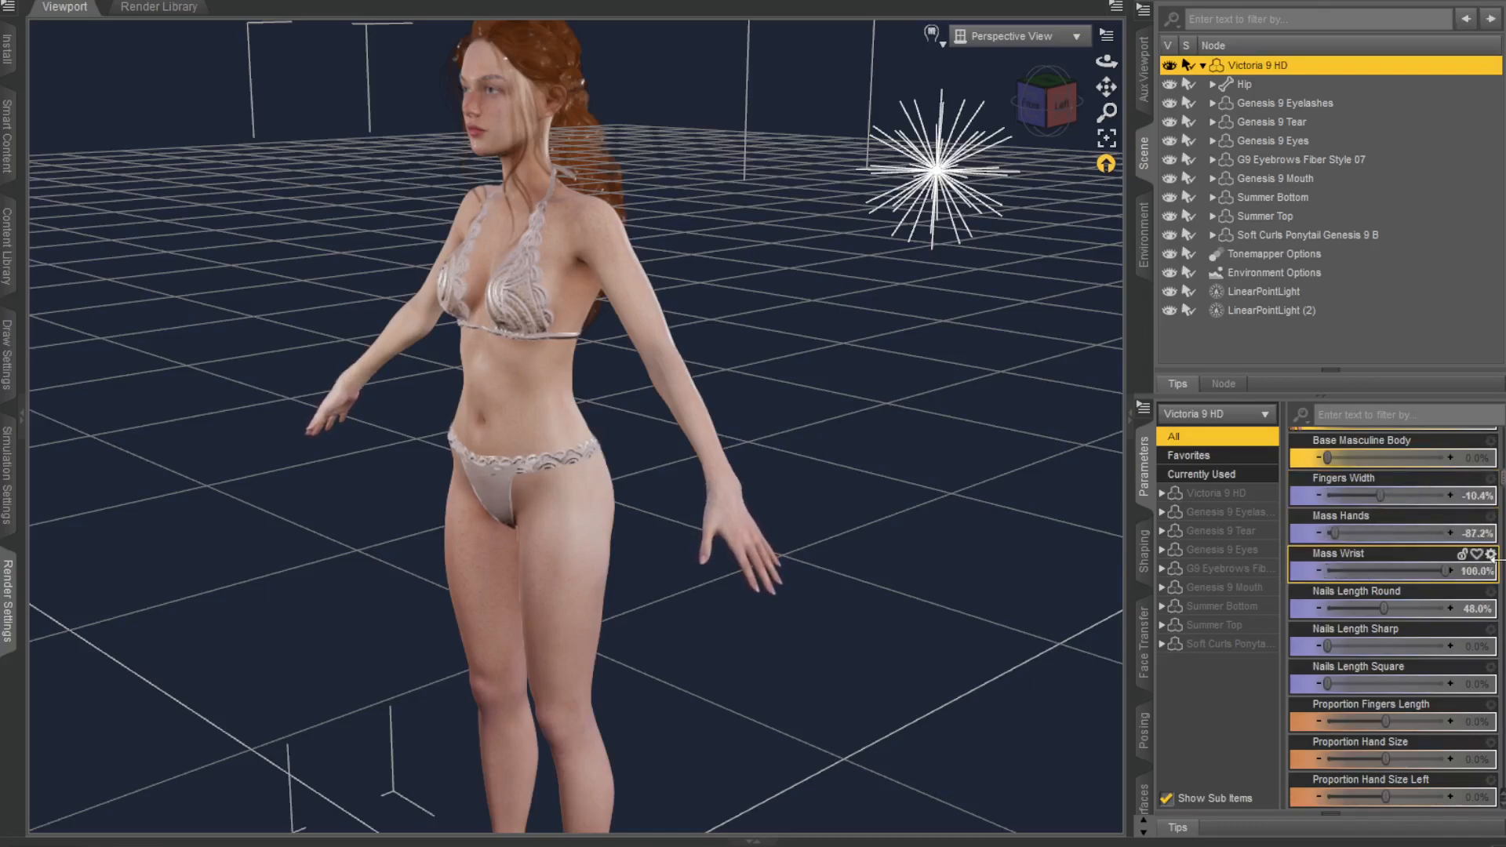
# Step: Lengthen the fingernails with Nails Length Round at 86.4%, Nails Length Sharp at 100% and Nails Length Square at 100%
pyautogui.moveTo(1353, 611); pyautogui.dragTo(1430, 603)
pyautogui.moveTo(1329, 646); pyautogui.dragTo(1486, 644)
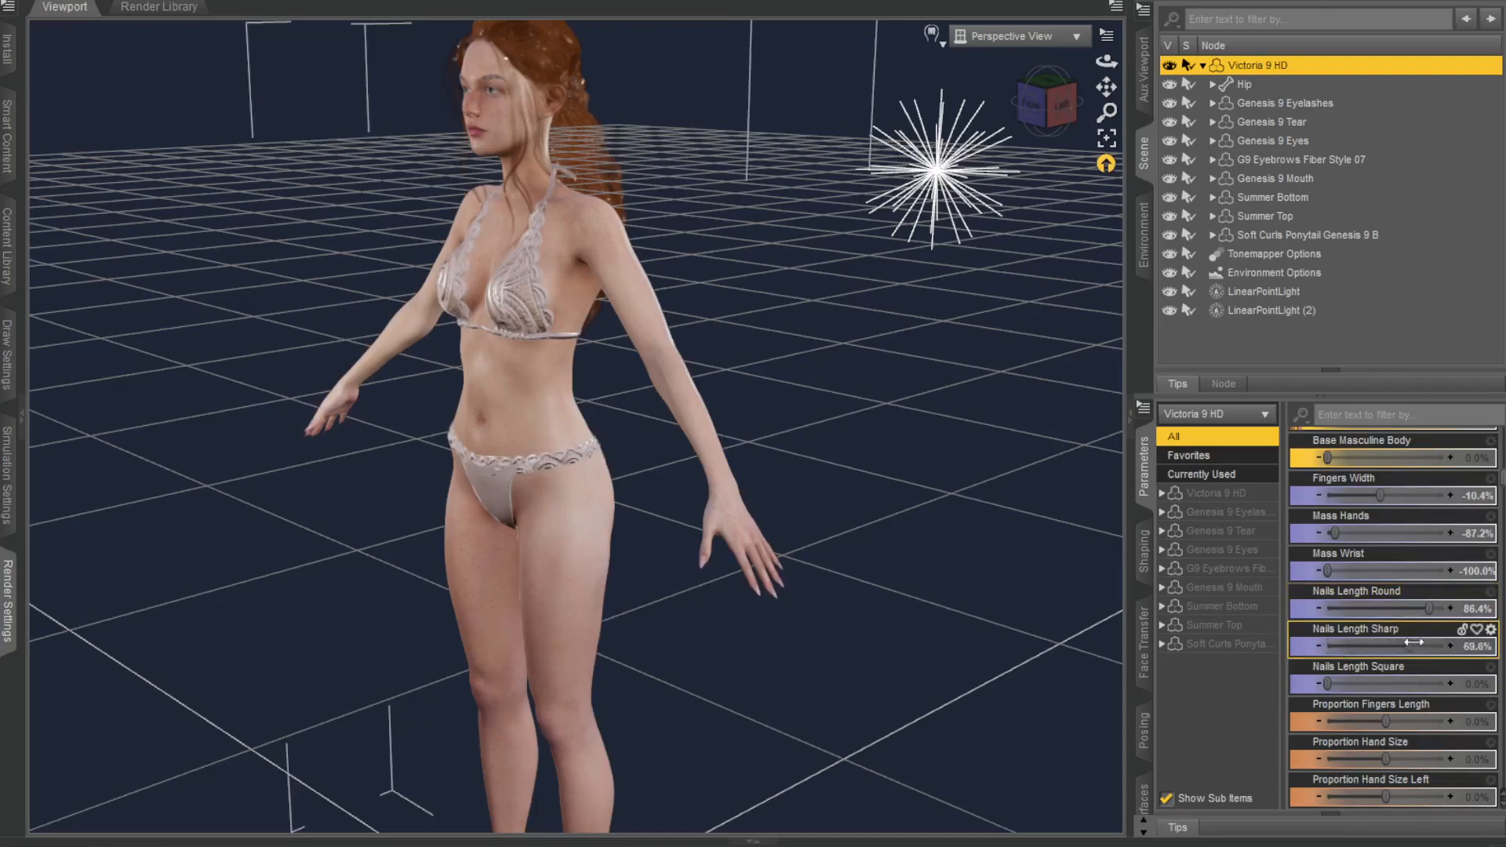
pyautogui.moveTo(1359, 684); pyautogui.dragTo(1491, 684)
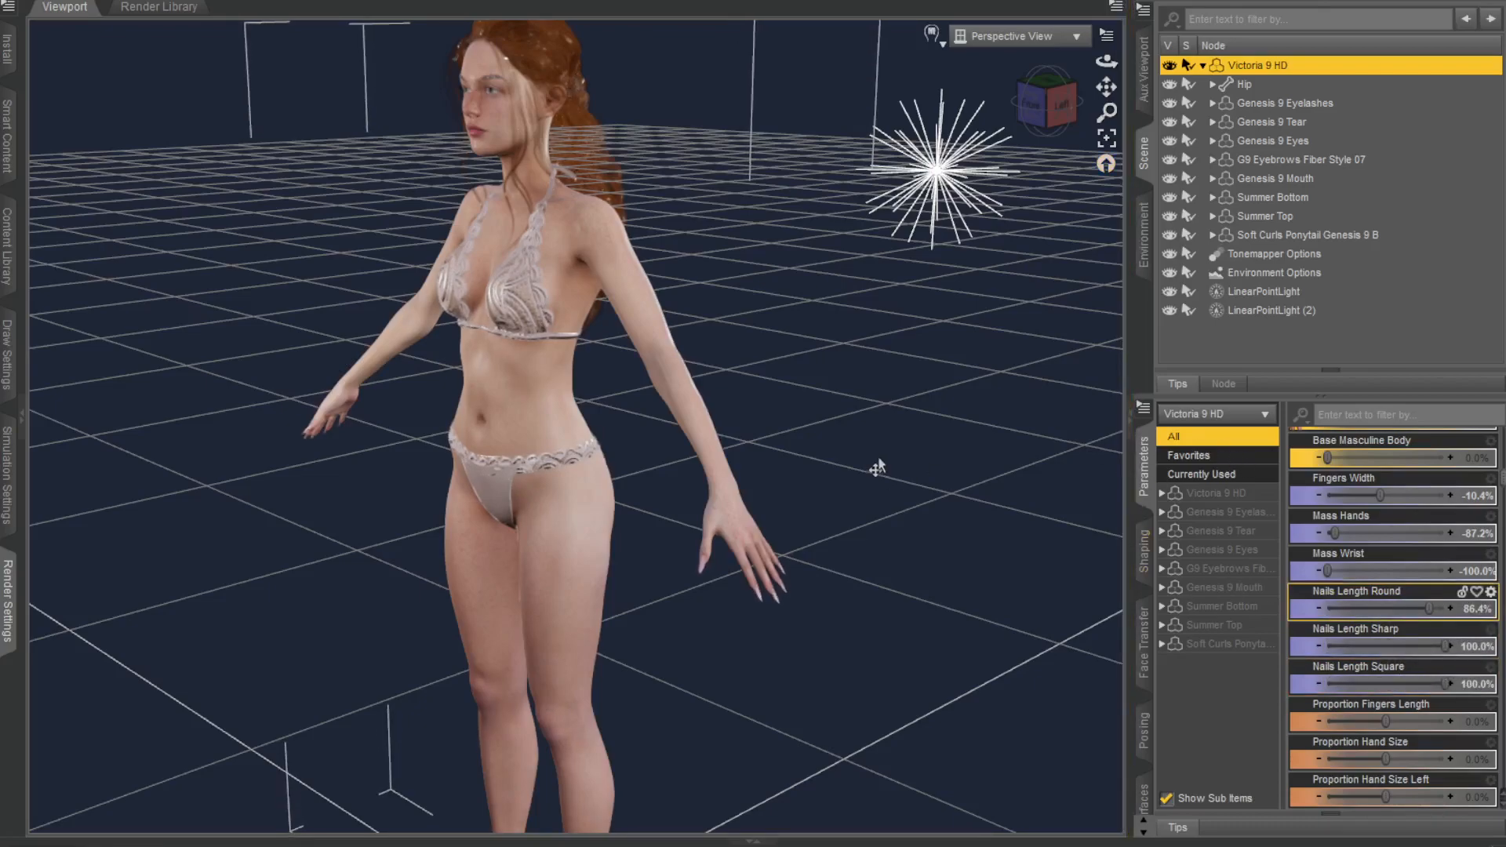
# Step: Set Body Thin to 100% on the figure
pyautogui.scroll(2, 879, 468)
pyautogui.scroll(-8, 1382, 549)
pyautogui.scroll(8, 1371, 590)
pyautogui.moveTo(1329, 566); pyautogui.dragTo(1447, 565)
pyautogui.scroll(10, 1357, 609)
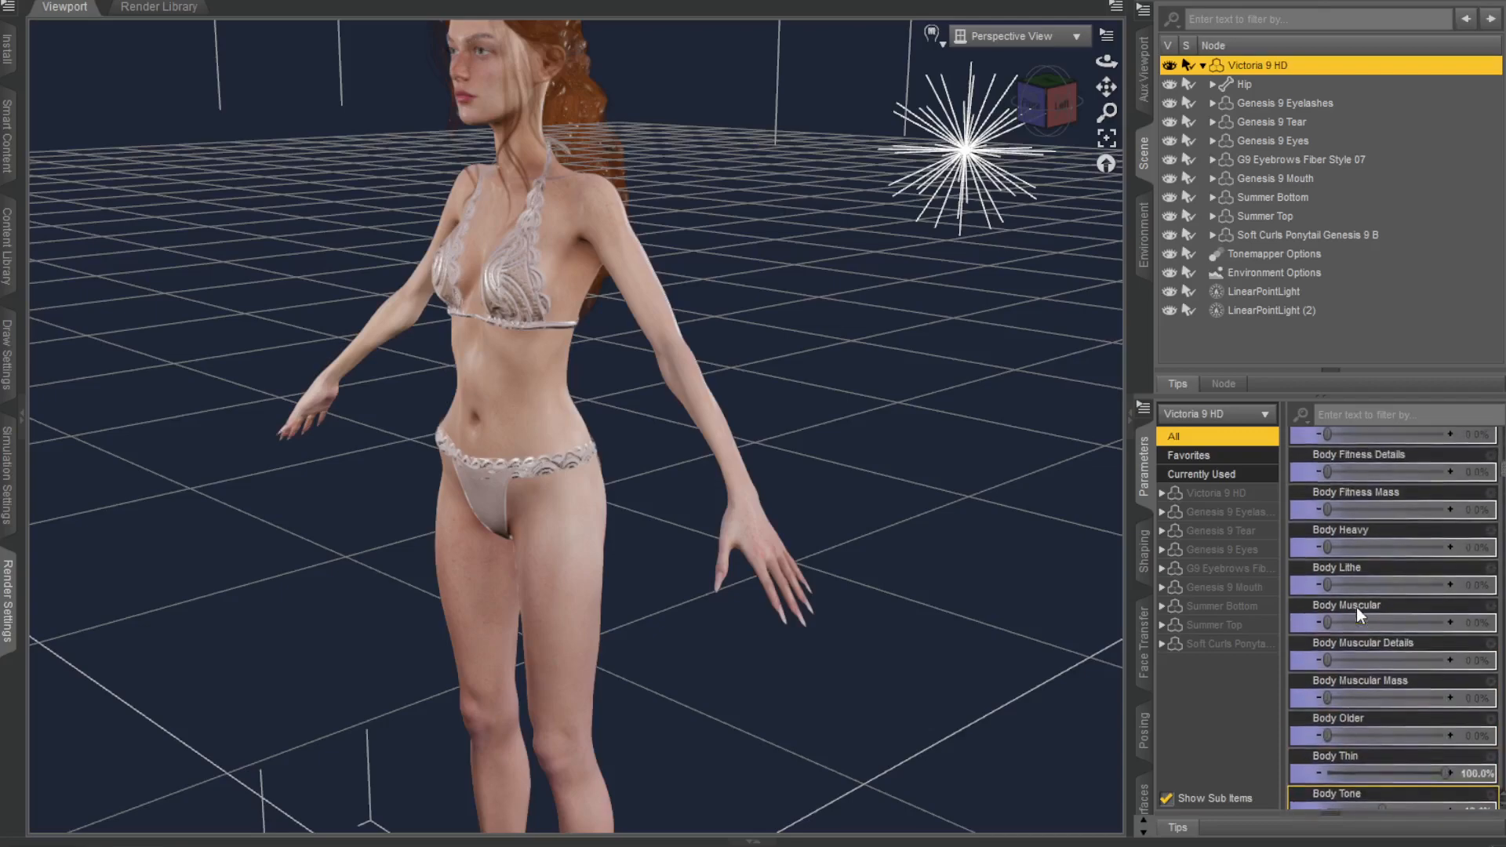
# Step: Set Body Emaciated to 68.0% and view the figure from the front
pyautogui.scroll(3, 1377, 548)
pyautogui.moveTo(1328, 641); pyautogui.dragTo(1407, 631)
pyautogui.click(1041, 102)
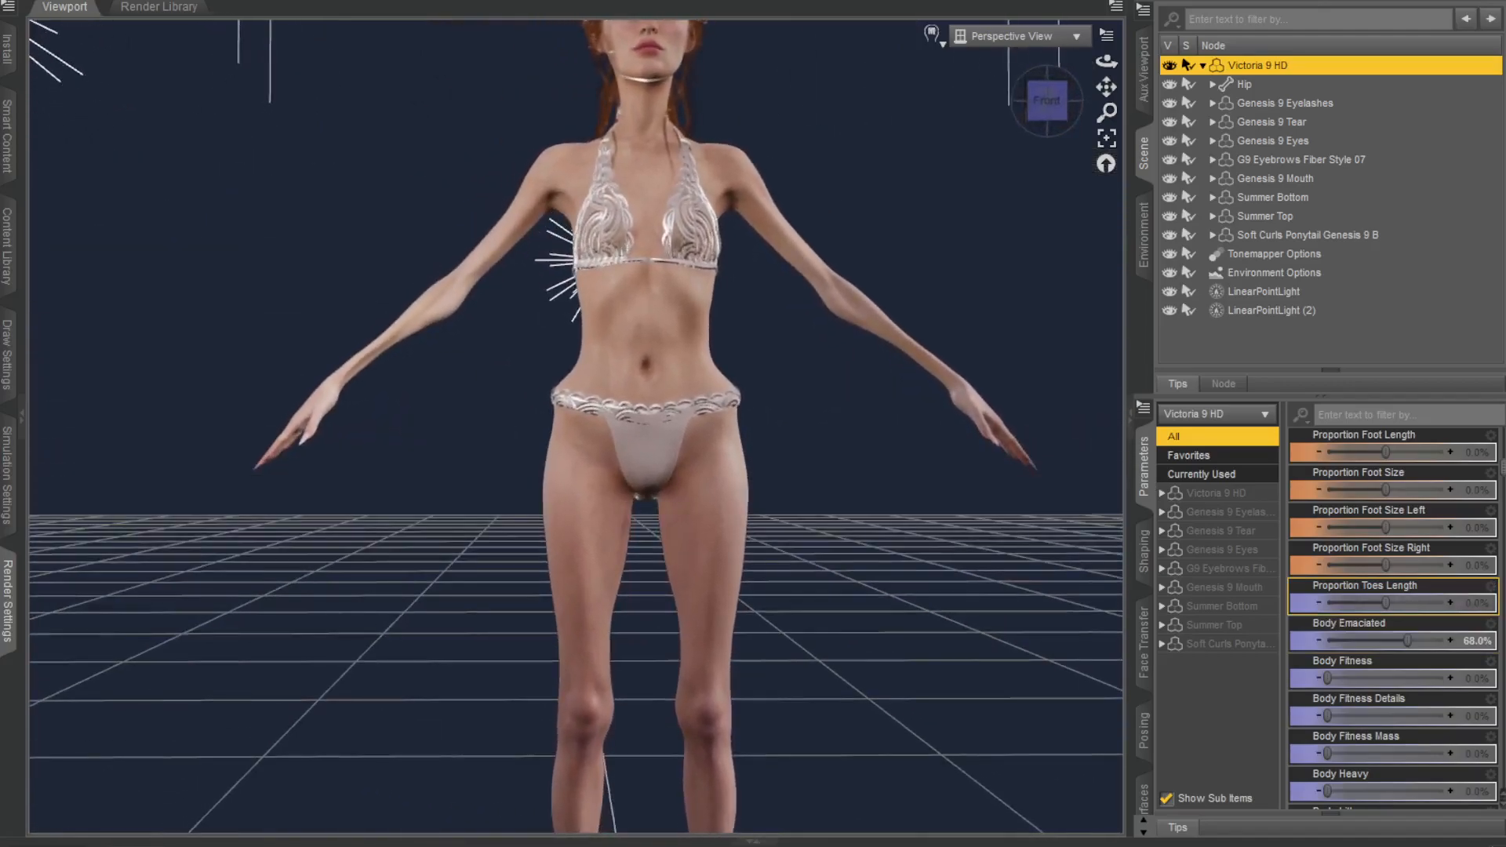
# Step: Set Body Thin to 23.2% and Body Tone to 100%
pyautogui.scroll(-2, 952, 262)
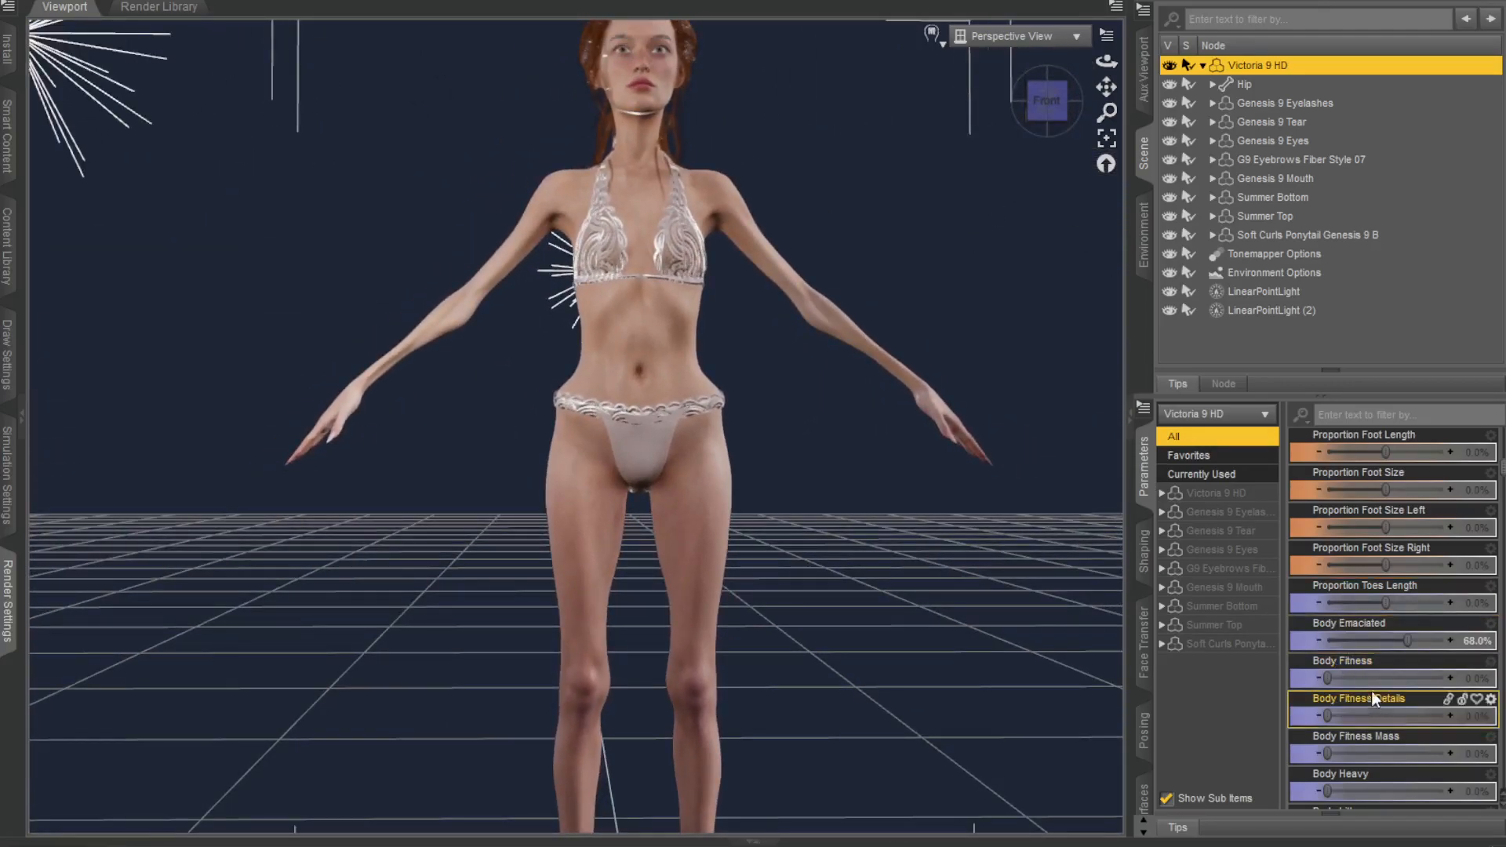
pyautogui.scroll(-3, 1381, 691)
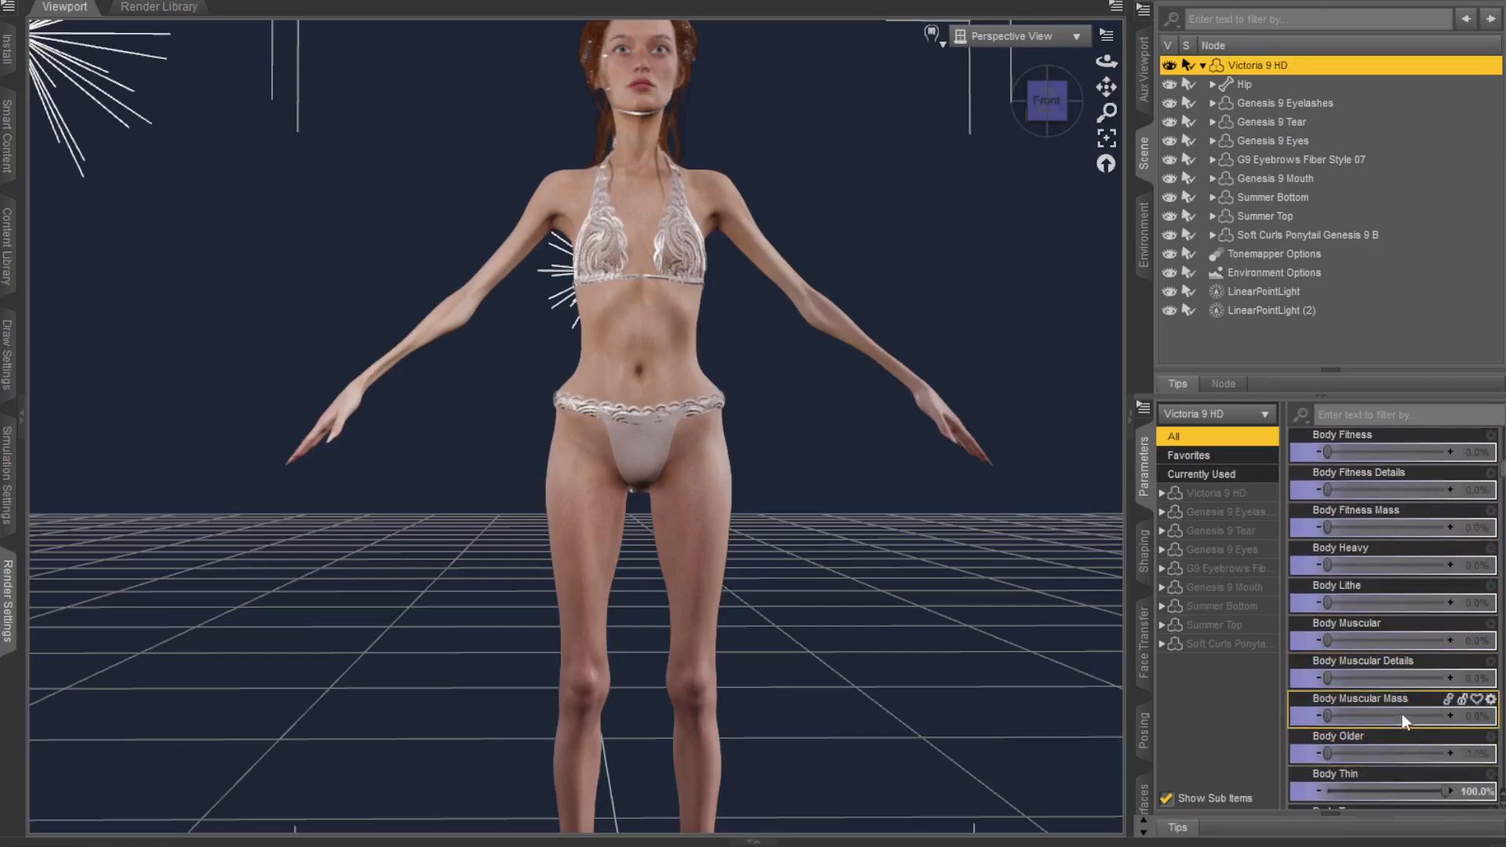
pyautogui.scroll(-2, 1404, 726)
pyautogui.moveTo(1445, 678); pyautogui.dragTo(1463, 710)
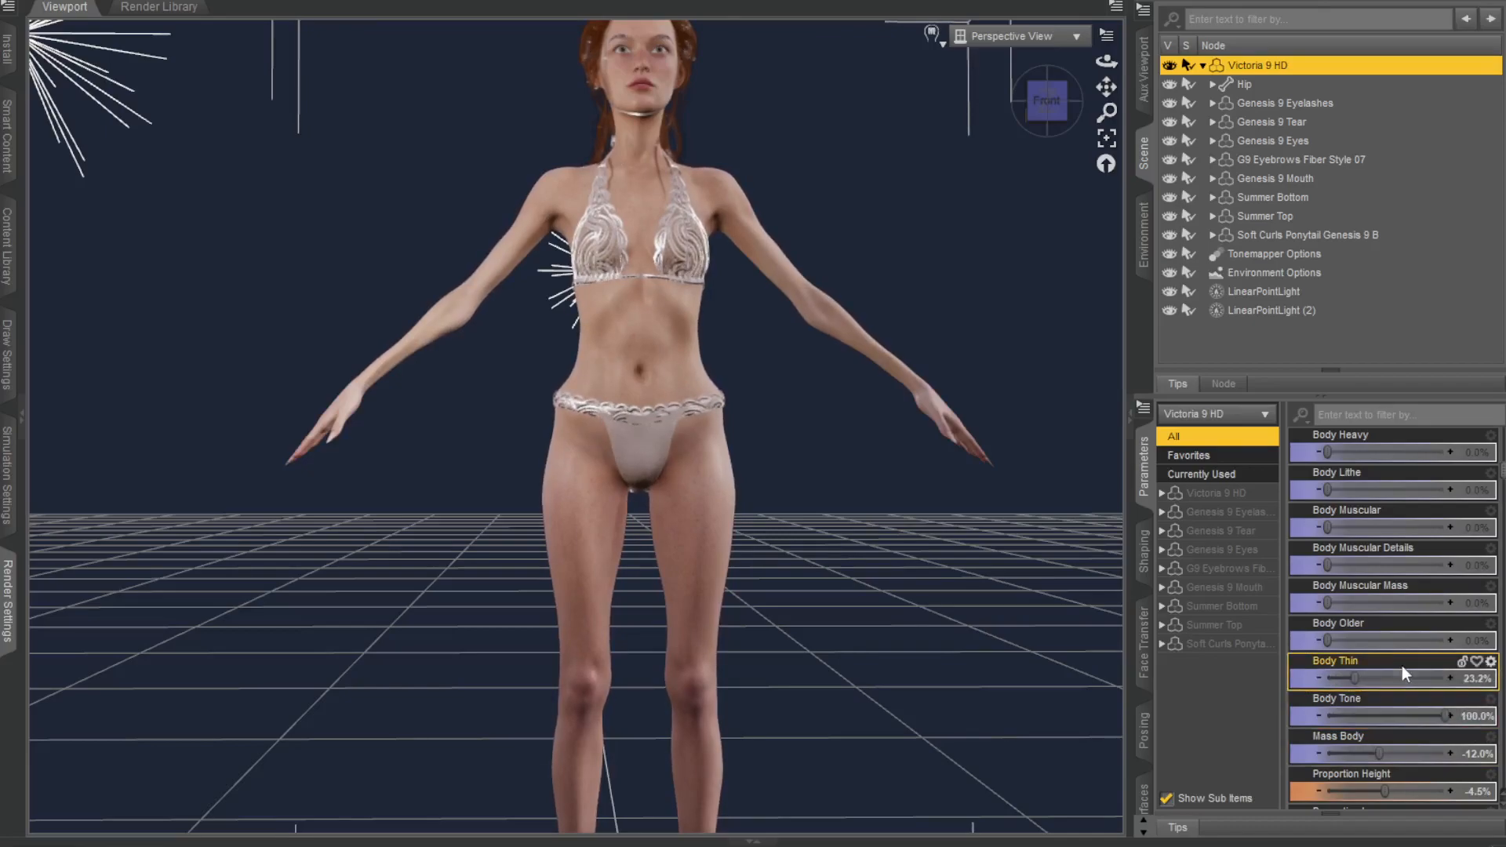
# Step: Try Body Fitness at 100% on the emaciated figure and return it to zero
pyautogui.scroll(4, 1396, 597)
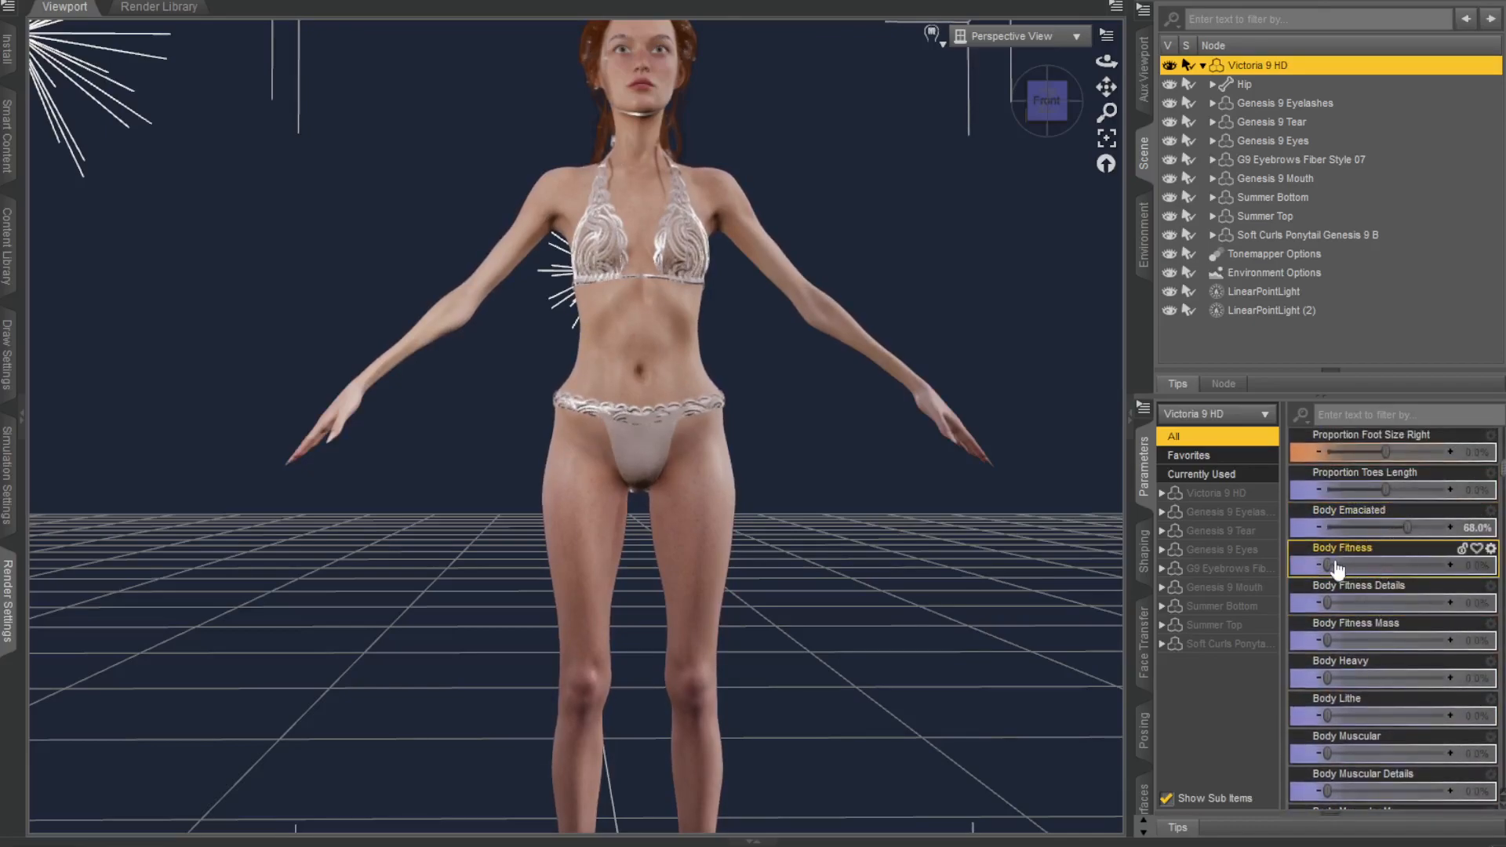
pyautogui.moveTo(1329, 563); pyautogui.dragTo(1478, 564)
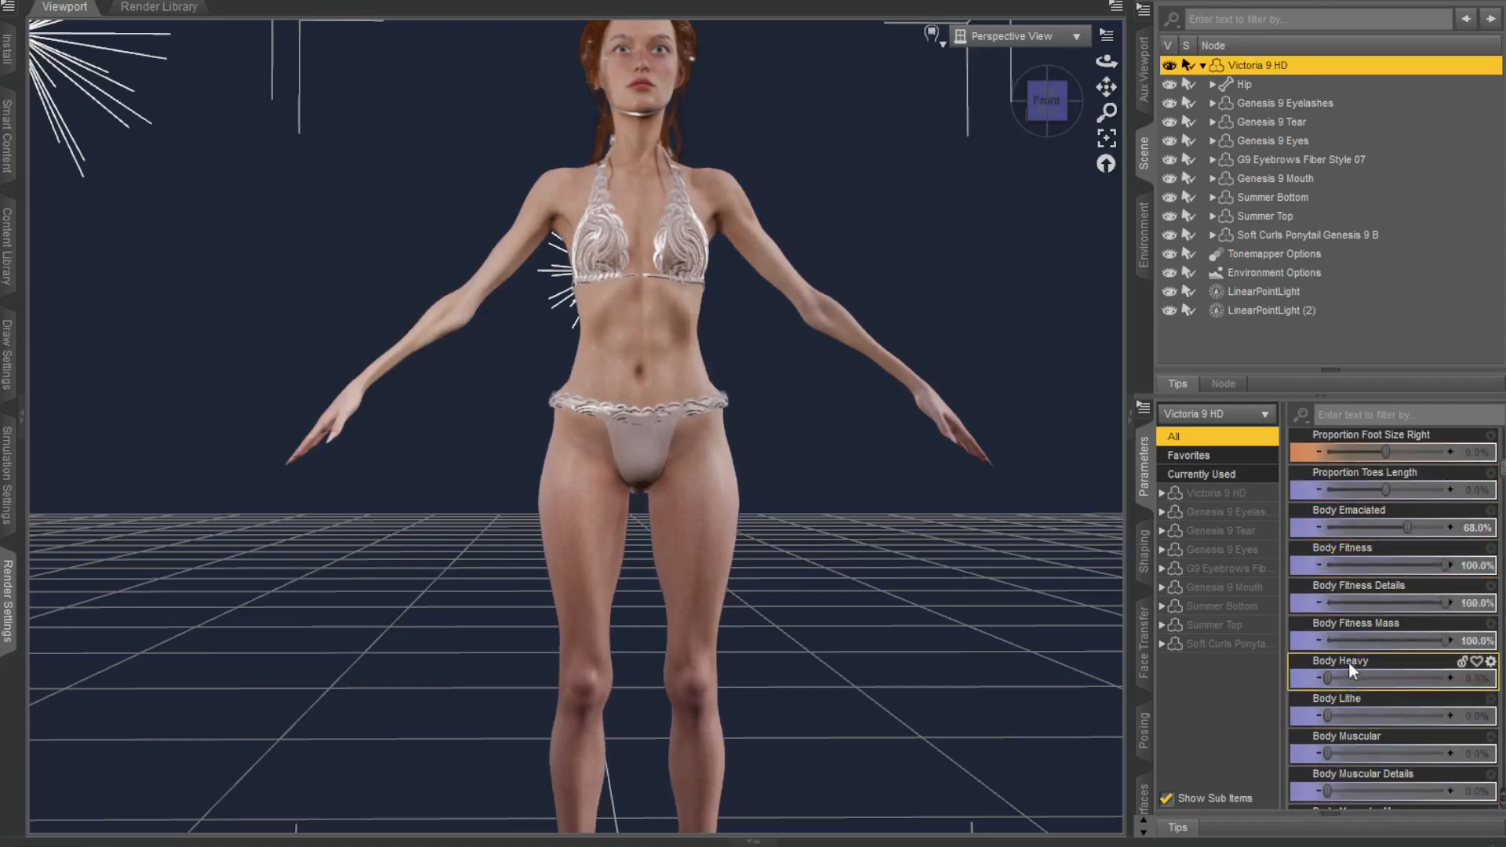
pyautogui.moveTo(1400, 570); pyautogui.dragTo(1304, 564)
# Step: Set Body Stocky to 24.0% and bring the hand and nail dials back into view
pyautogui.scroll(-10, 1376, 607)
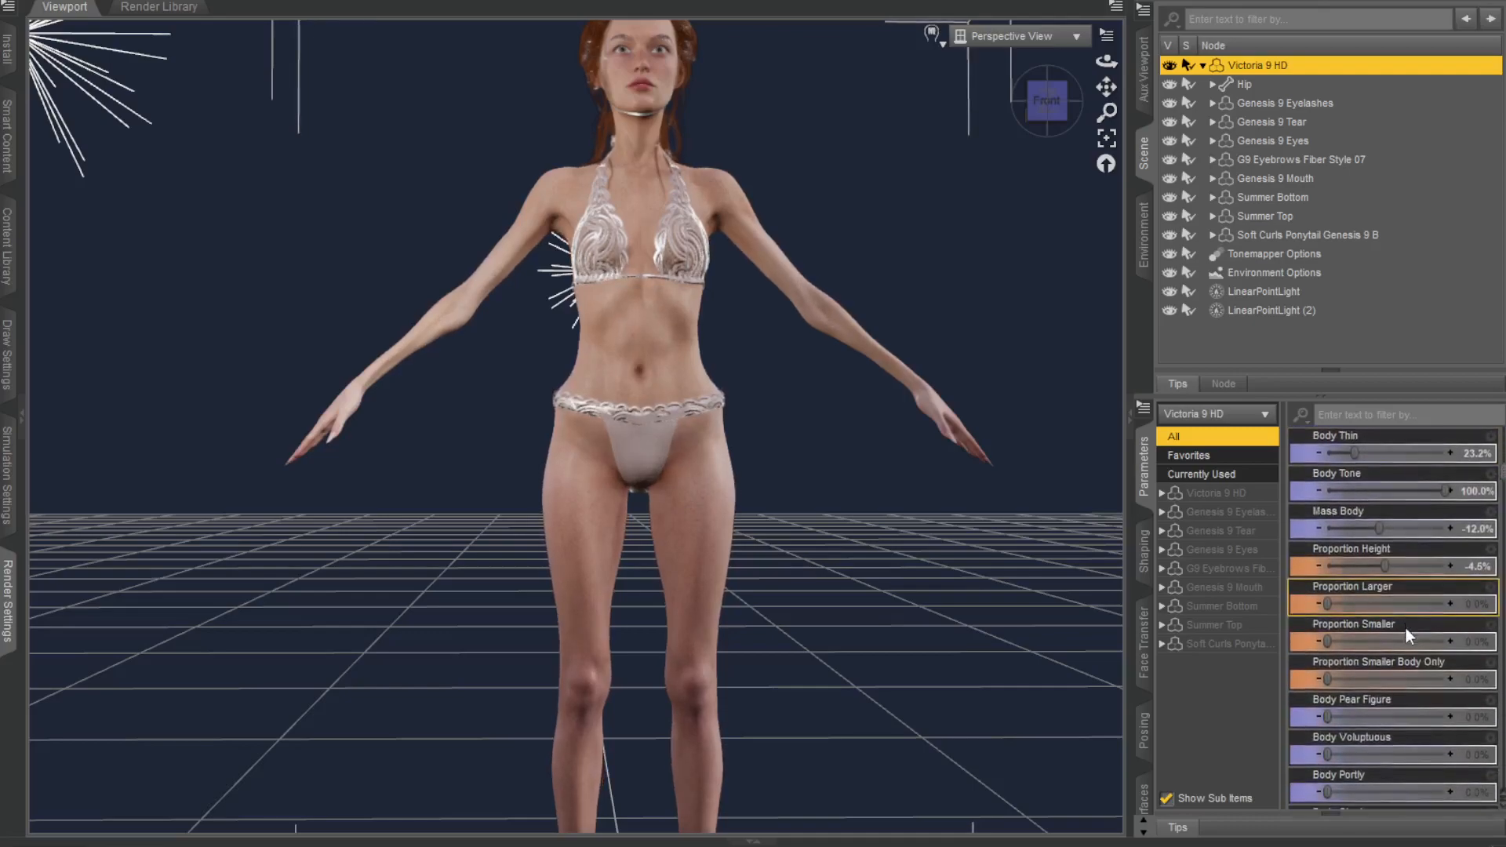
pyautogui.scroll(-3, 1382, 640)
pyautogui.moveTo(1333, 602)
pyautogui.mouseDown()
pyautogui.moveTo(1412, 602)
pyautogui.moveTo(1356, 612)
pyautogui.mouseUp()
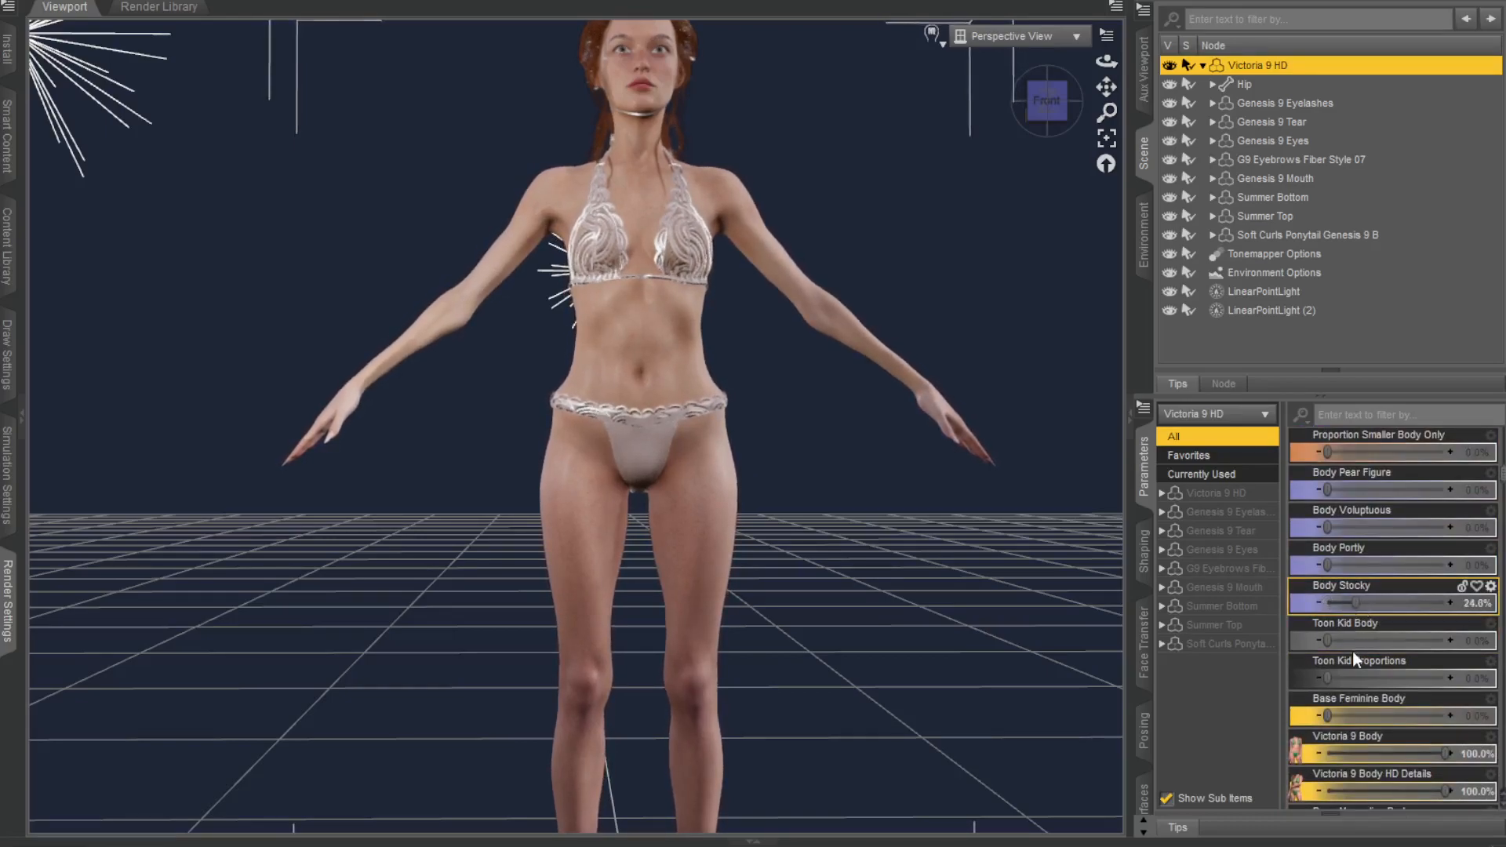
pyautogui.scroll(-6, 1362, 661)
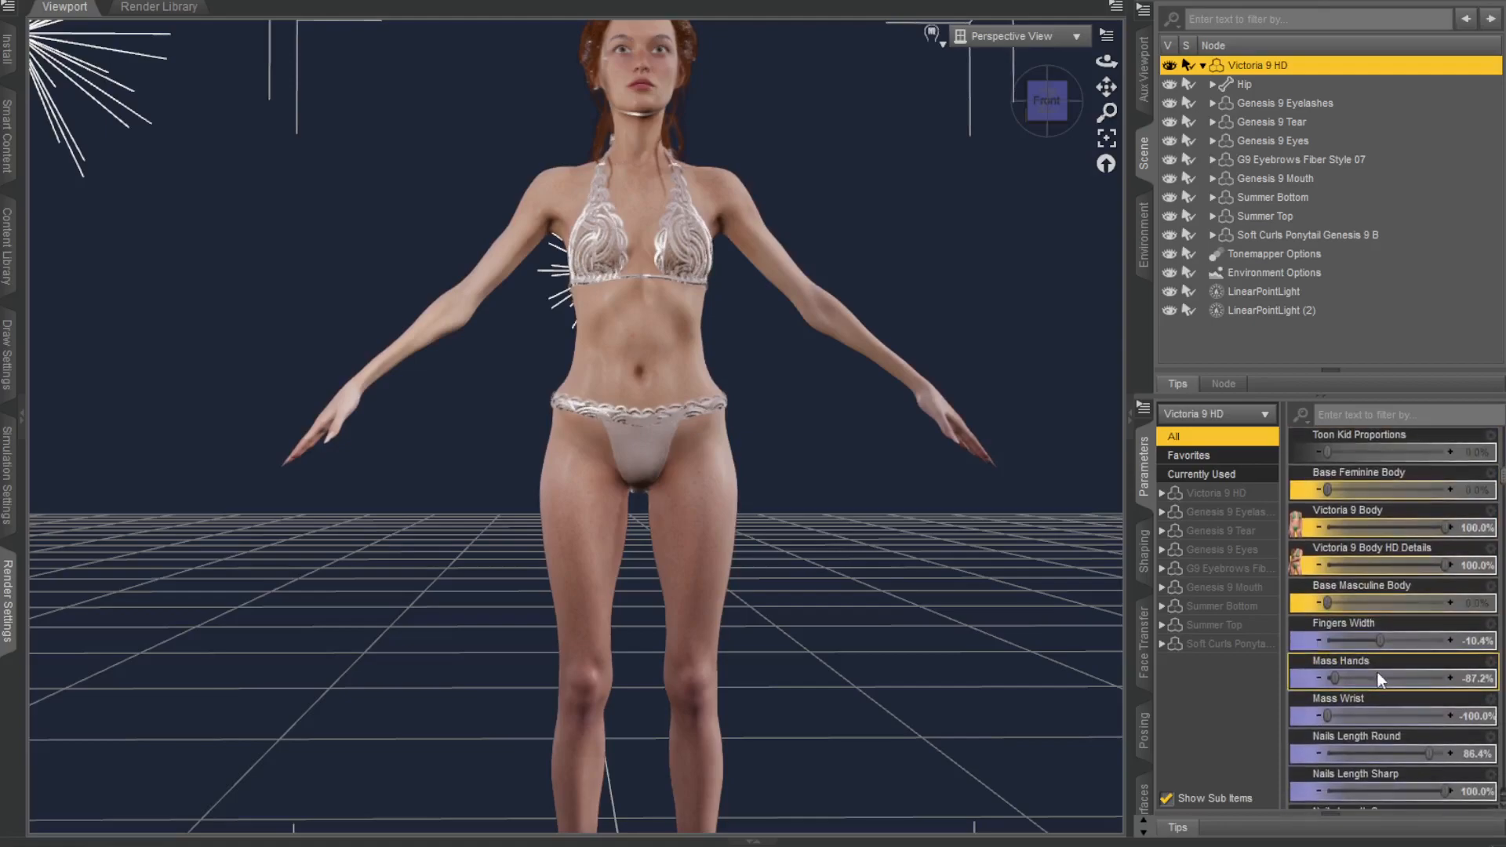
# Step: Look through the palm, skull, face, eye, eyelash, mouth and nose dials until the neck dials are reached
pyautogui.scroll(-6, 1388, 657)
pyautogui.scroll(-9, 1391, 596)
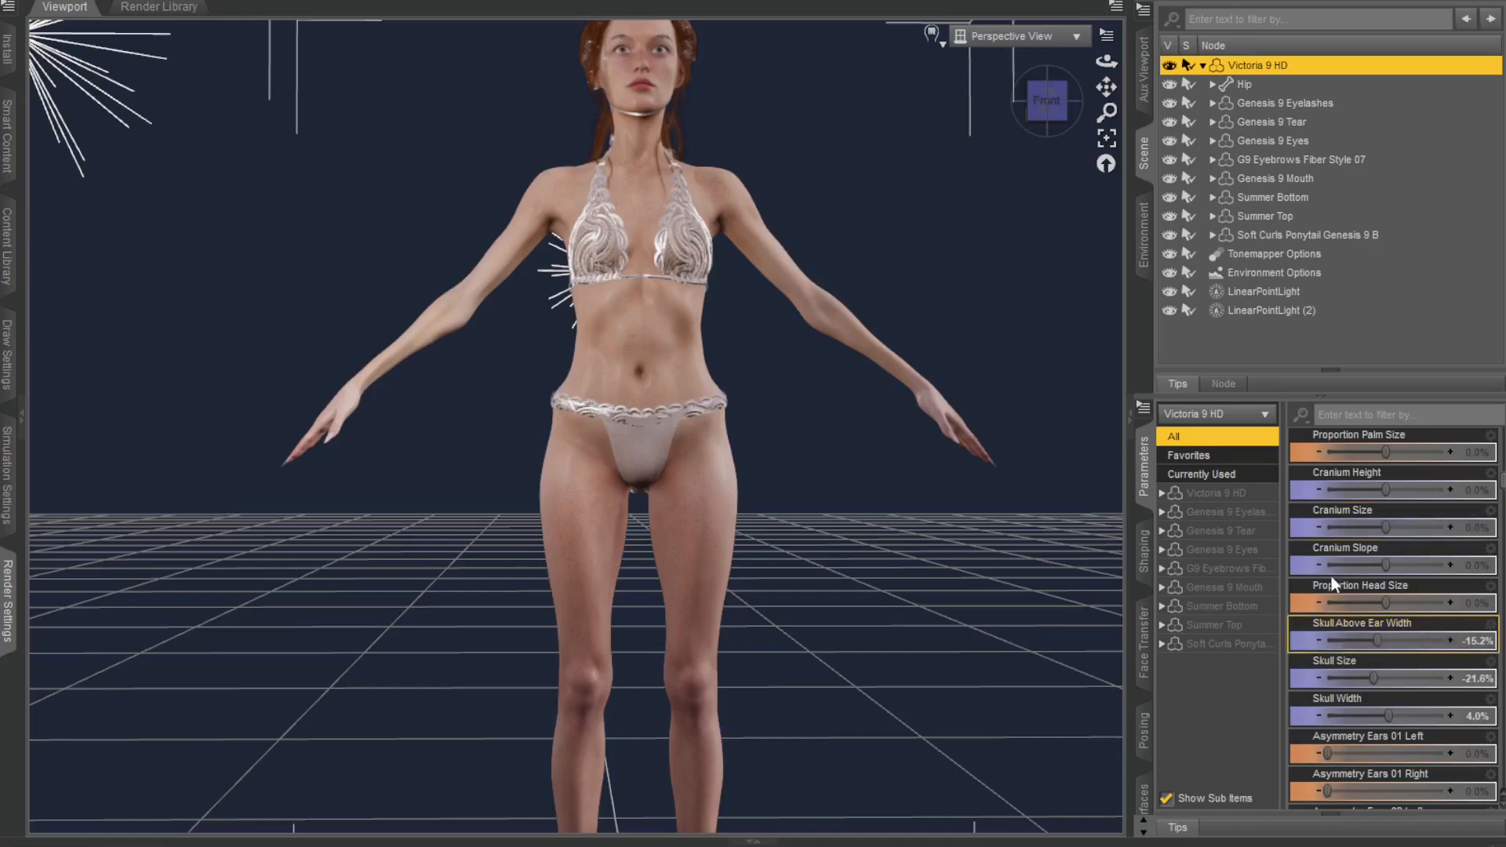
pyautogui.scroll(-6, 1409, 540)
pyautogui.scroll(3, 1411, 539)
pyautogui.scroll(-20, 1406, 543)
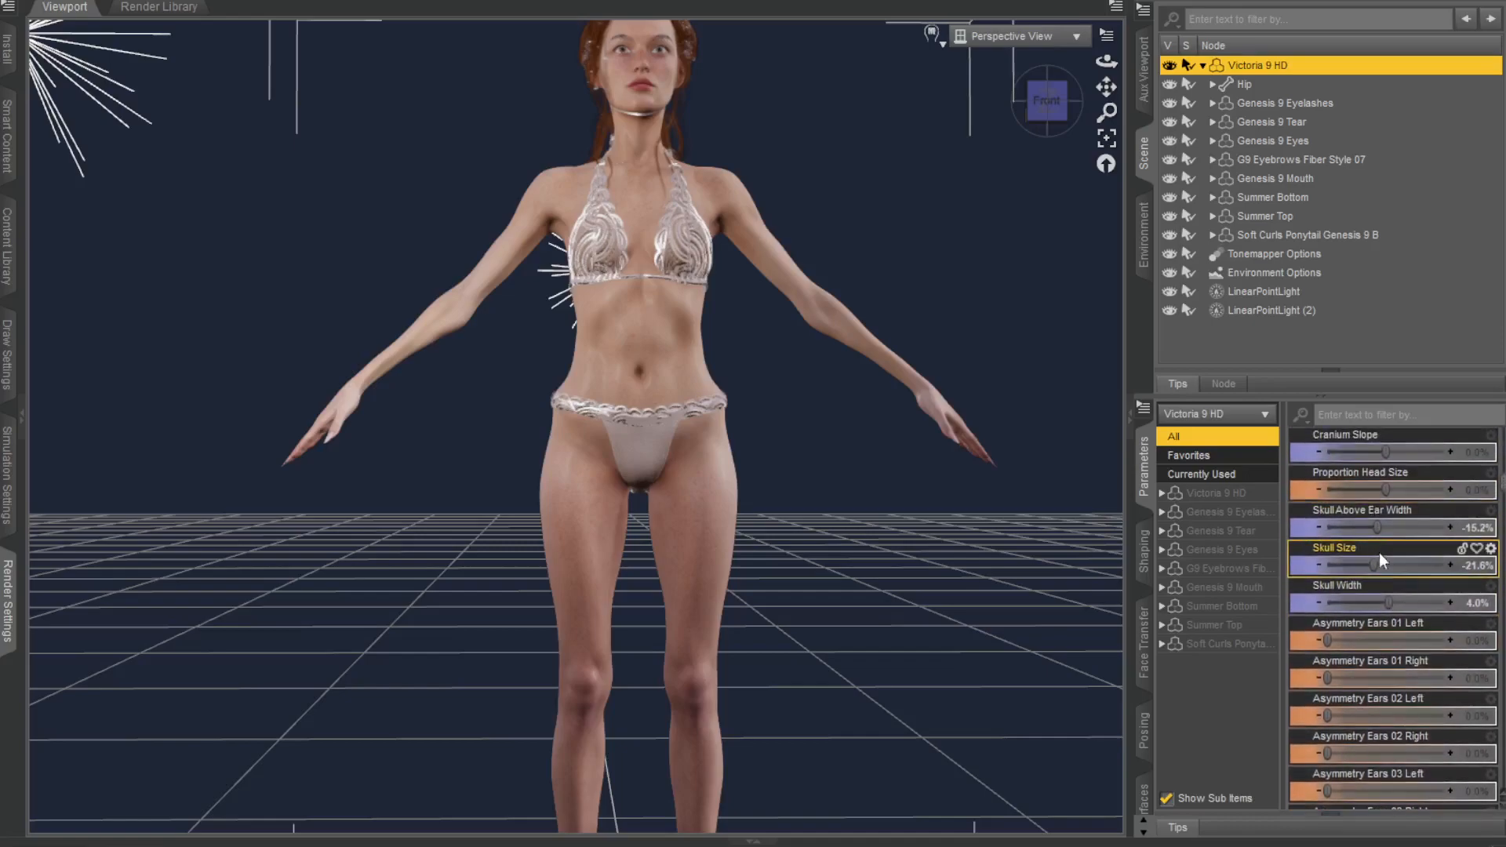
pyautogui.scroll(-20, 1402, 590)
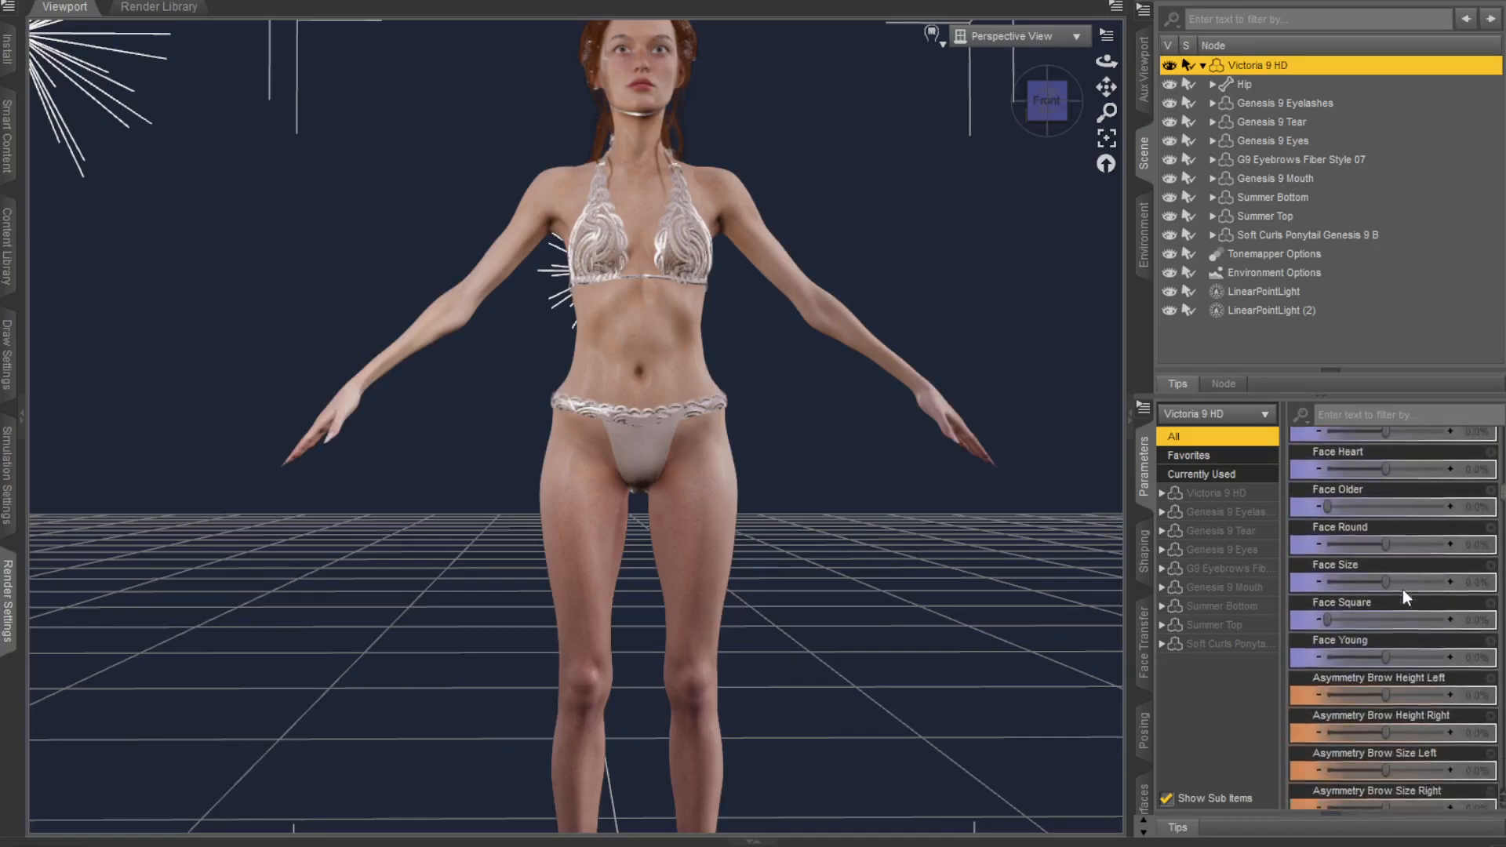
pyautogui.scroll(-20, 1401, 606)
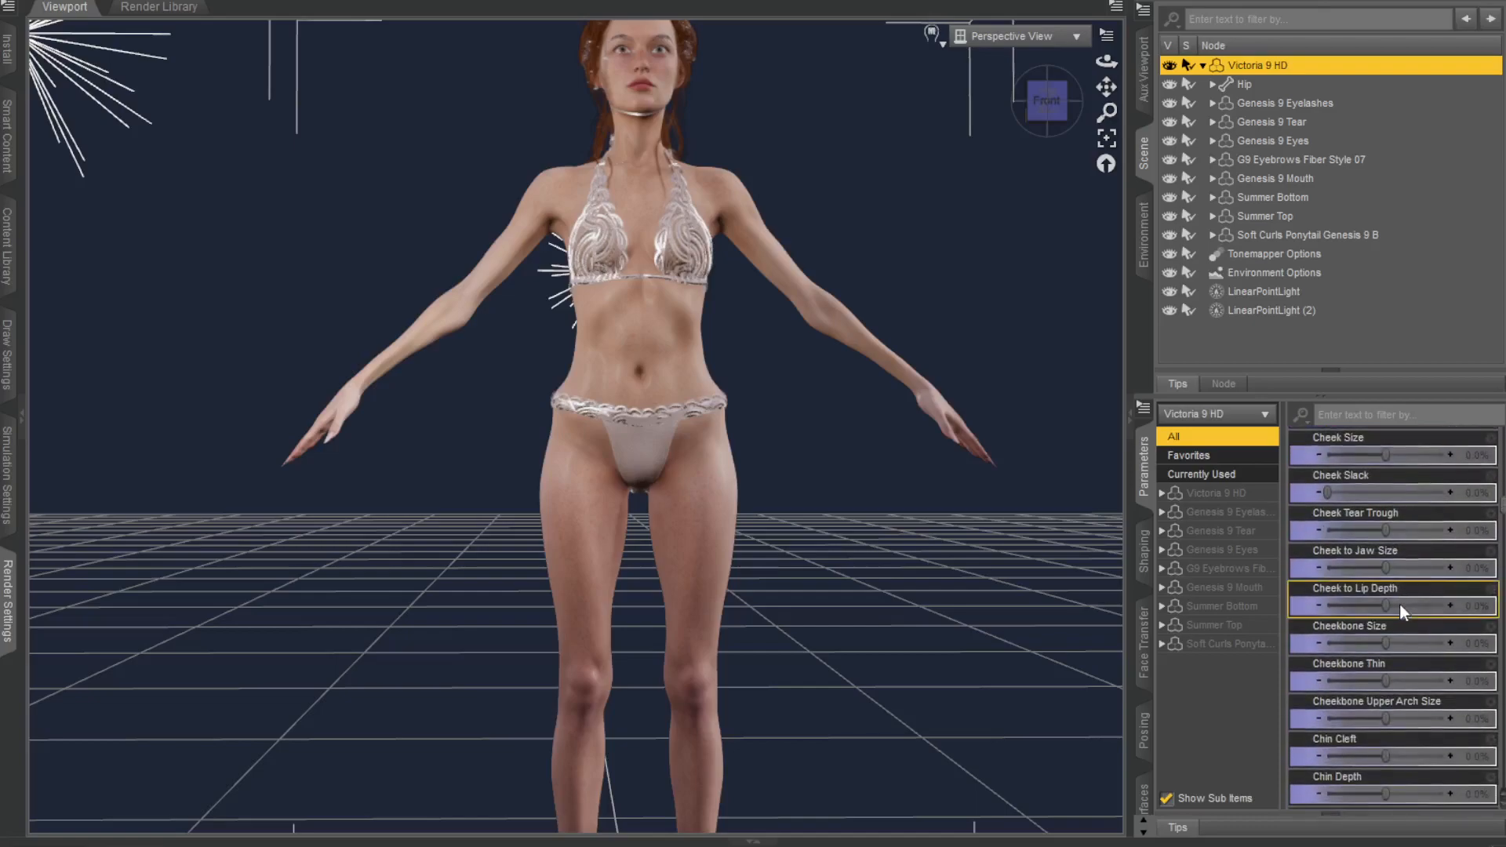
pyautogui.scroll(-20, 1370, 586)
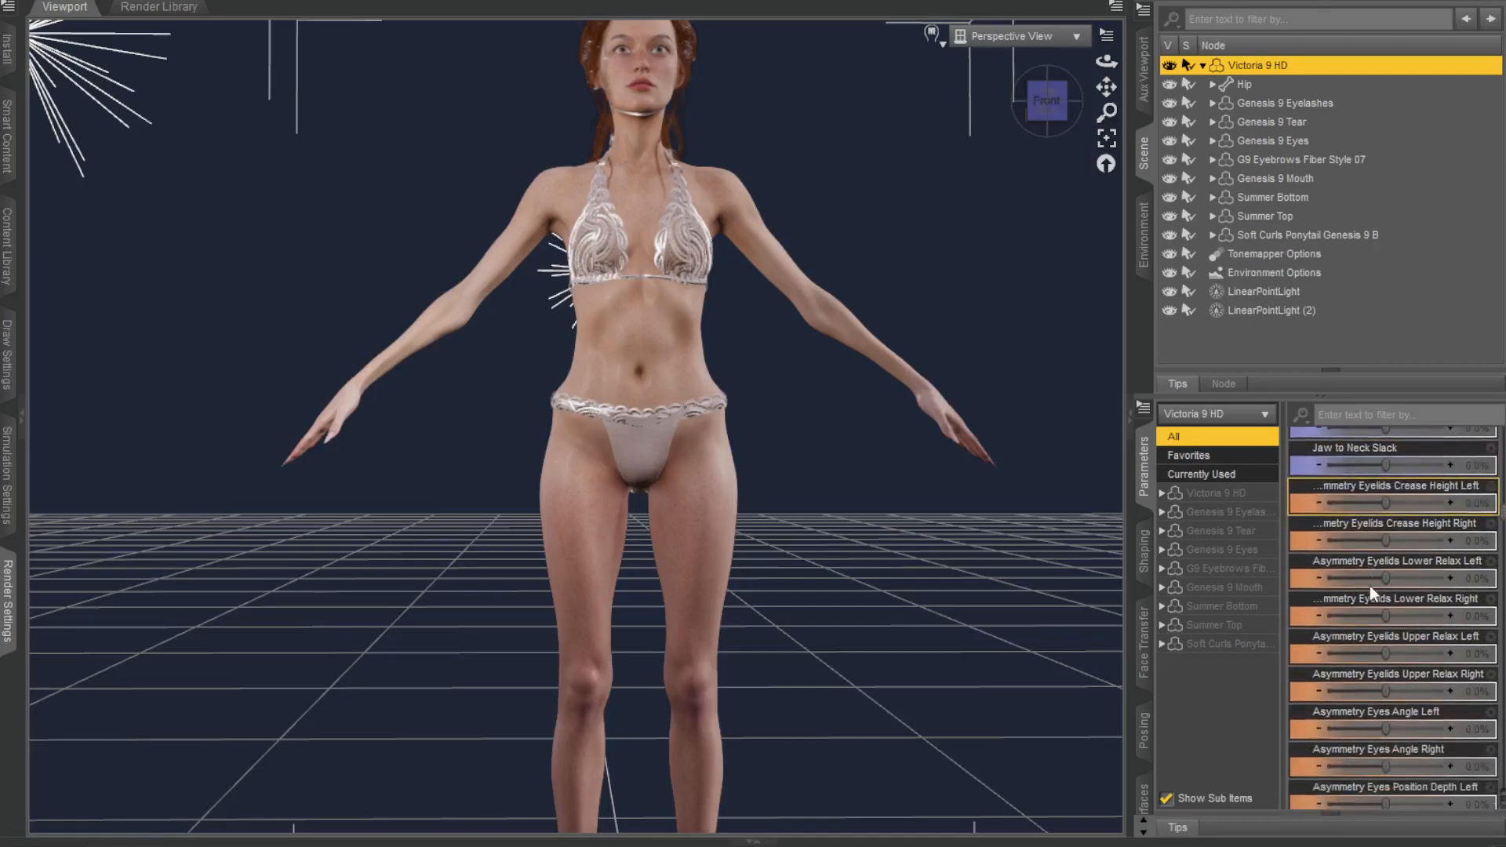
pyautogui.scroll(3, 1371, 586)
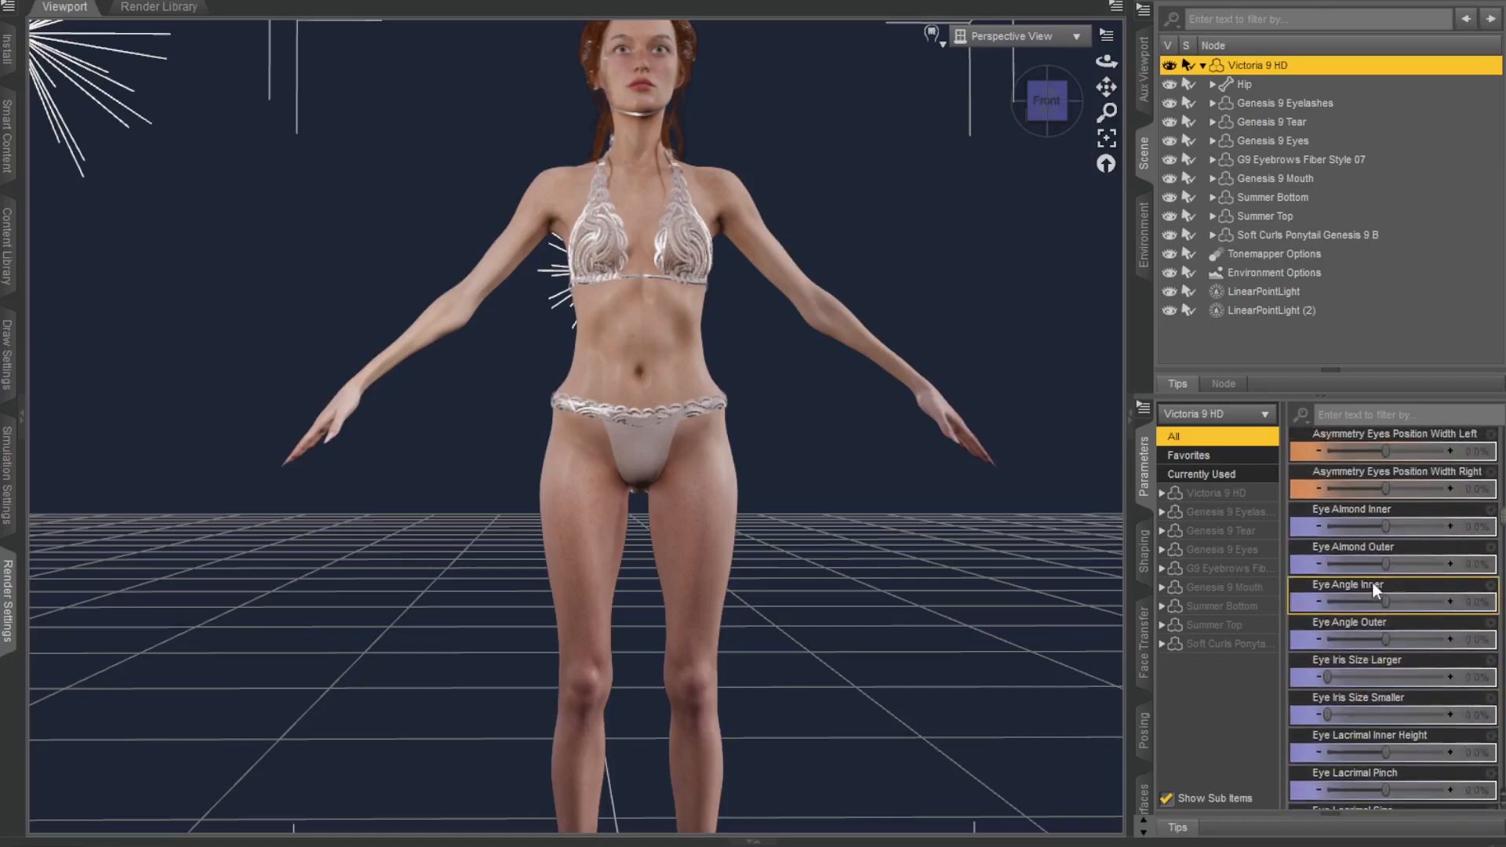
pyautogui.scroll(-15, 1346, 609)
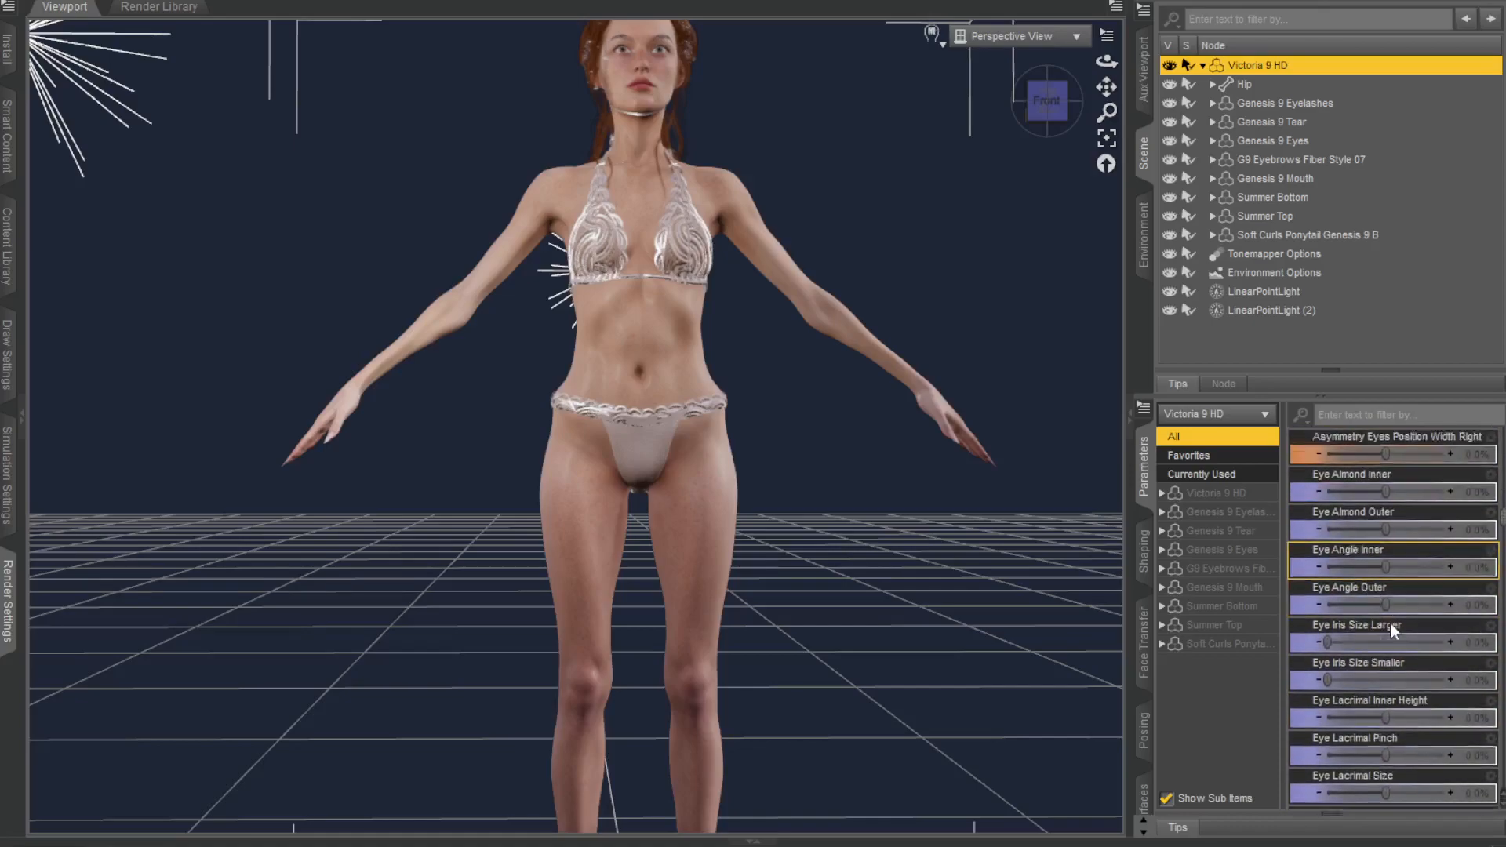
pyautogui.scroll(-15, 1385, 604)
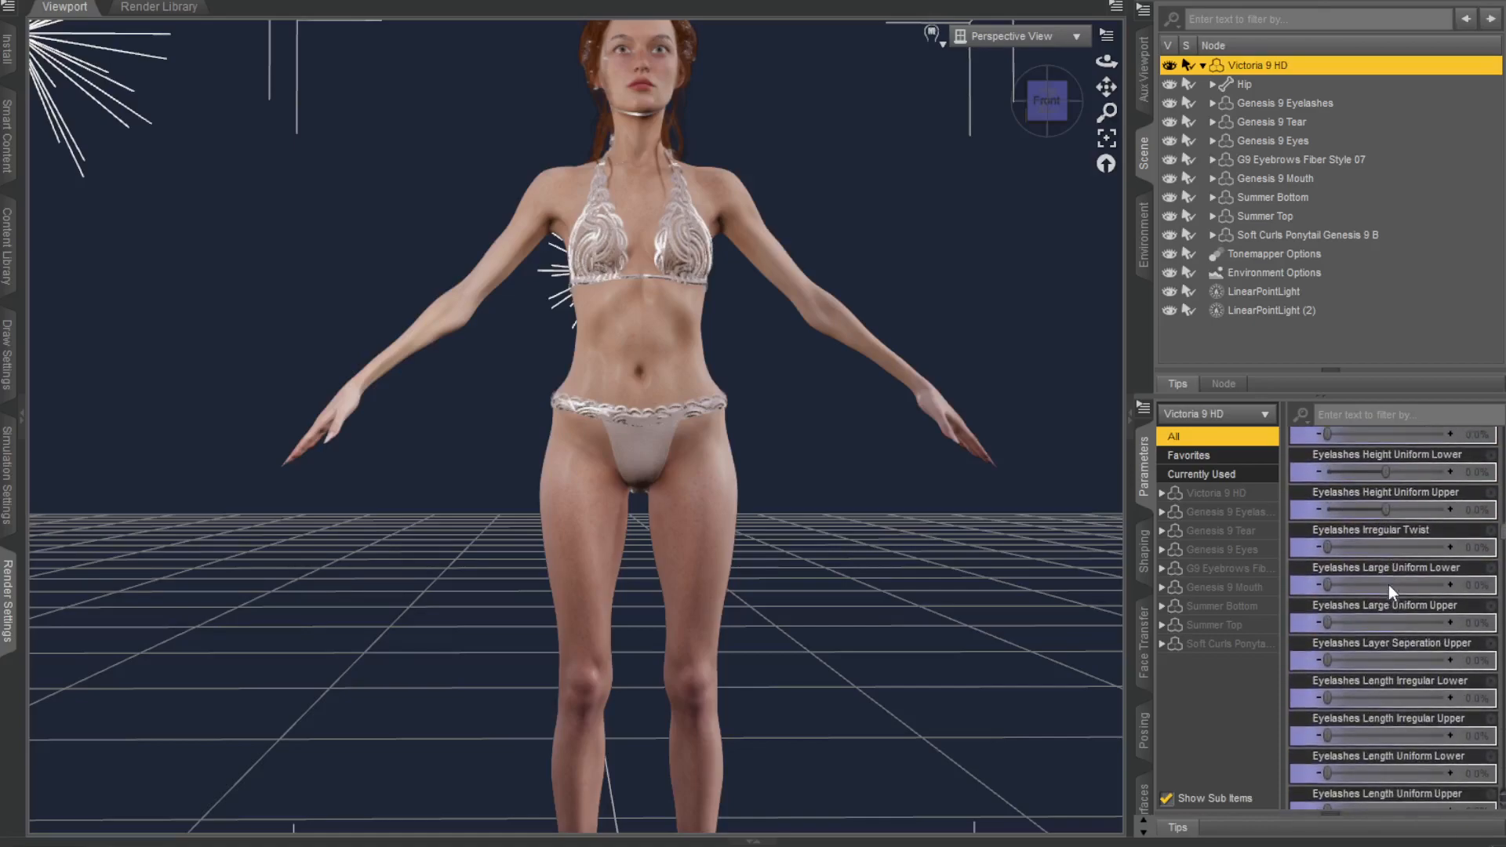
pyautogui.scroll(-15, 1391, 604)
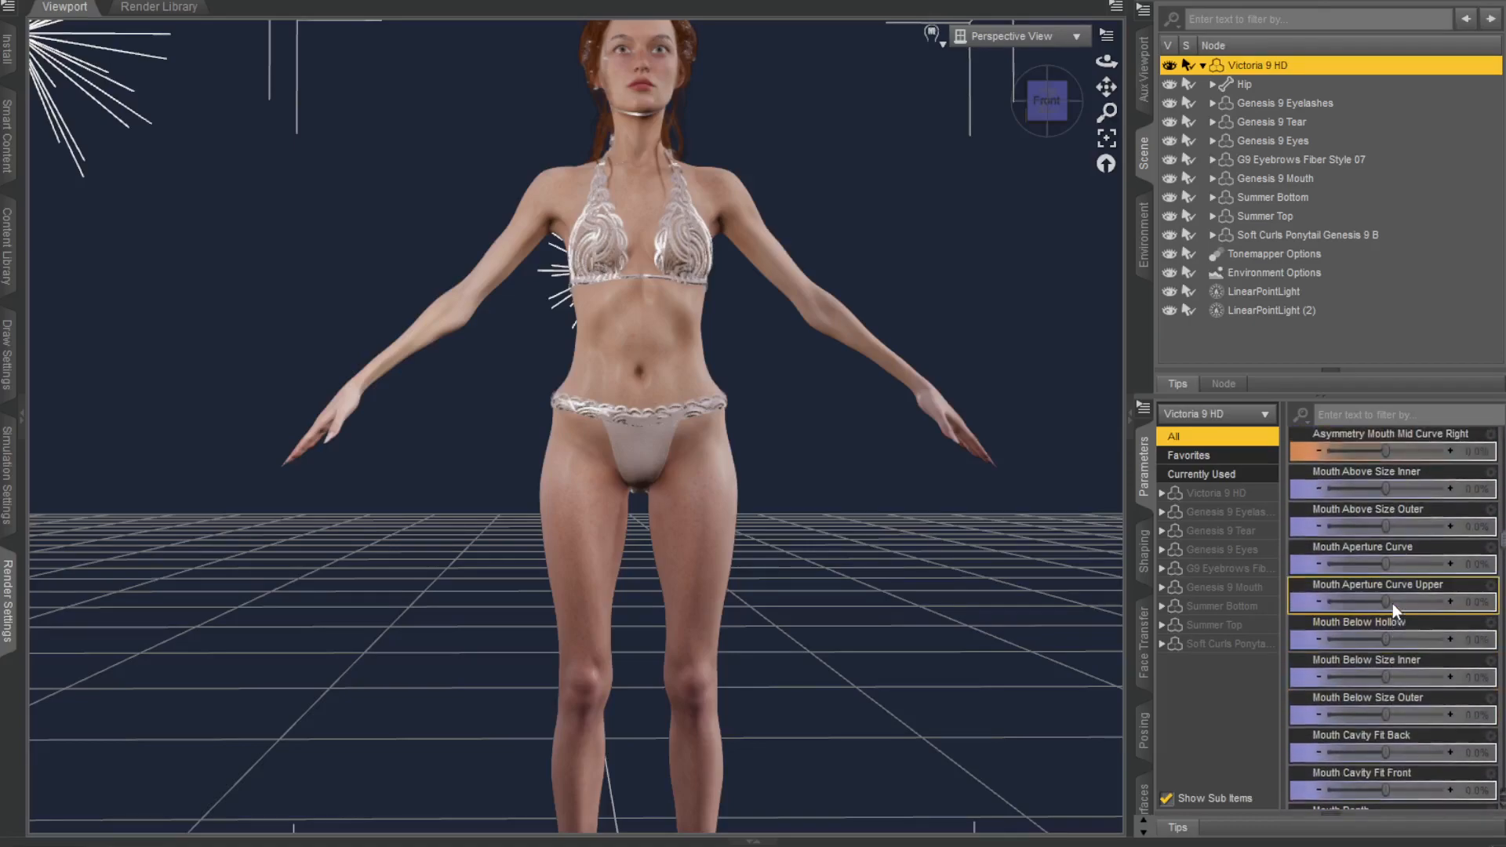
pyautogui.scroll(-15, 1392, 608)
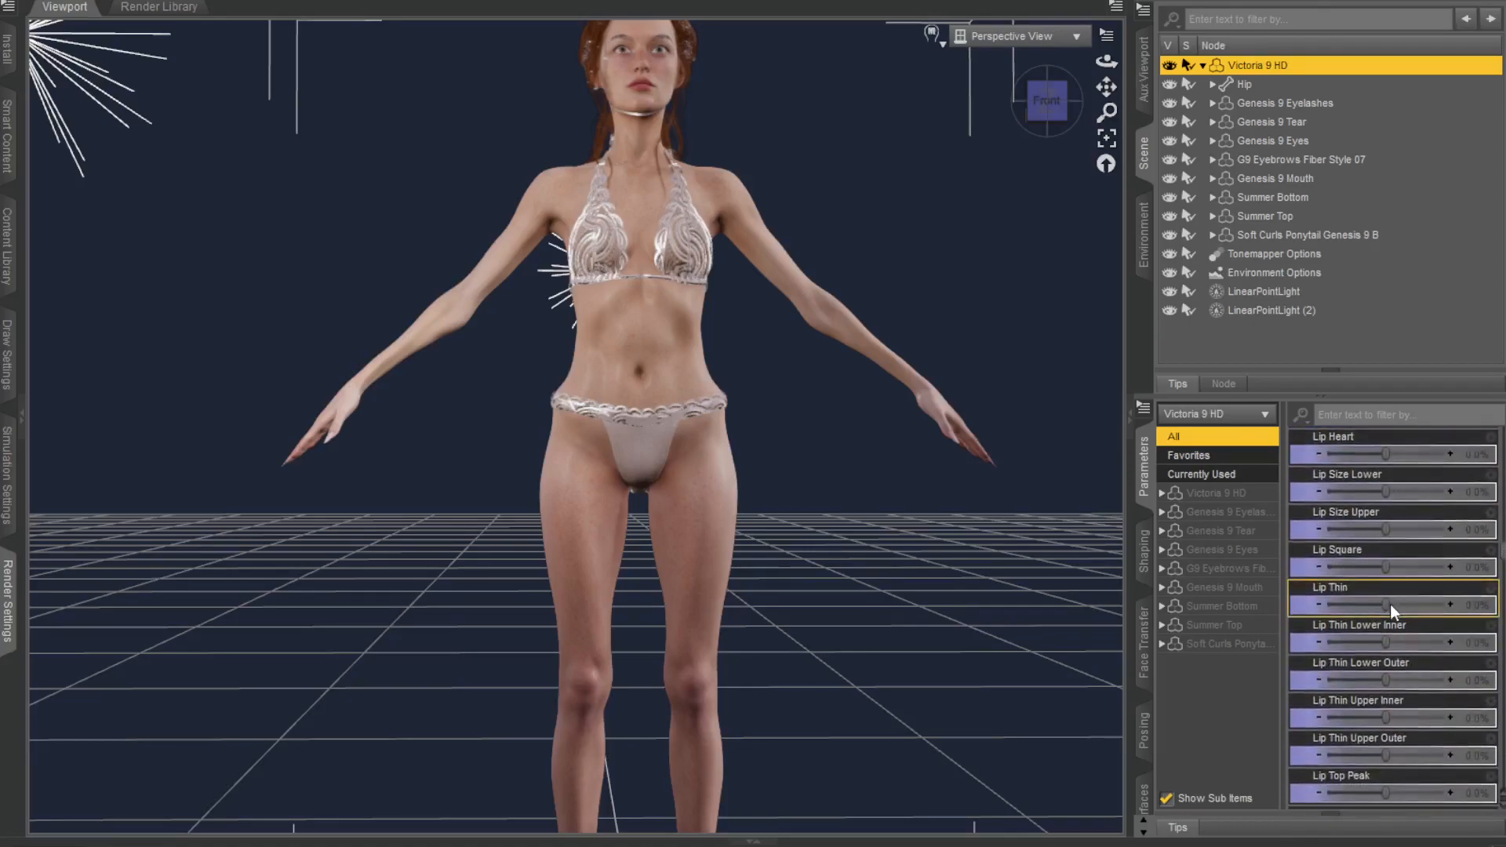
pyautogui.scroll(-15, 1387, 603)
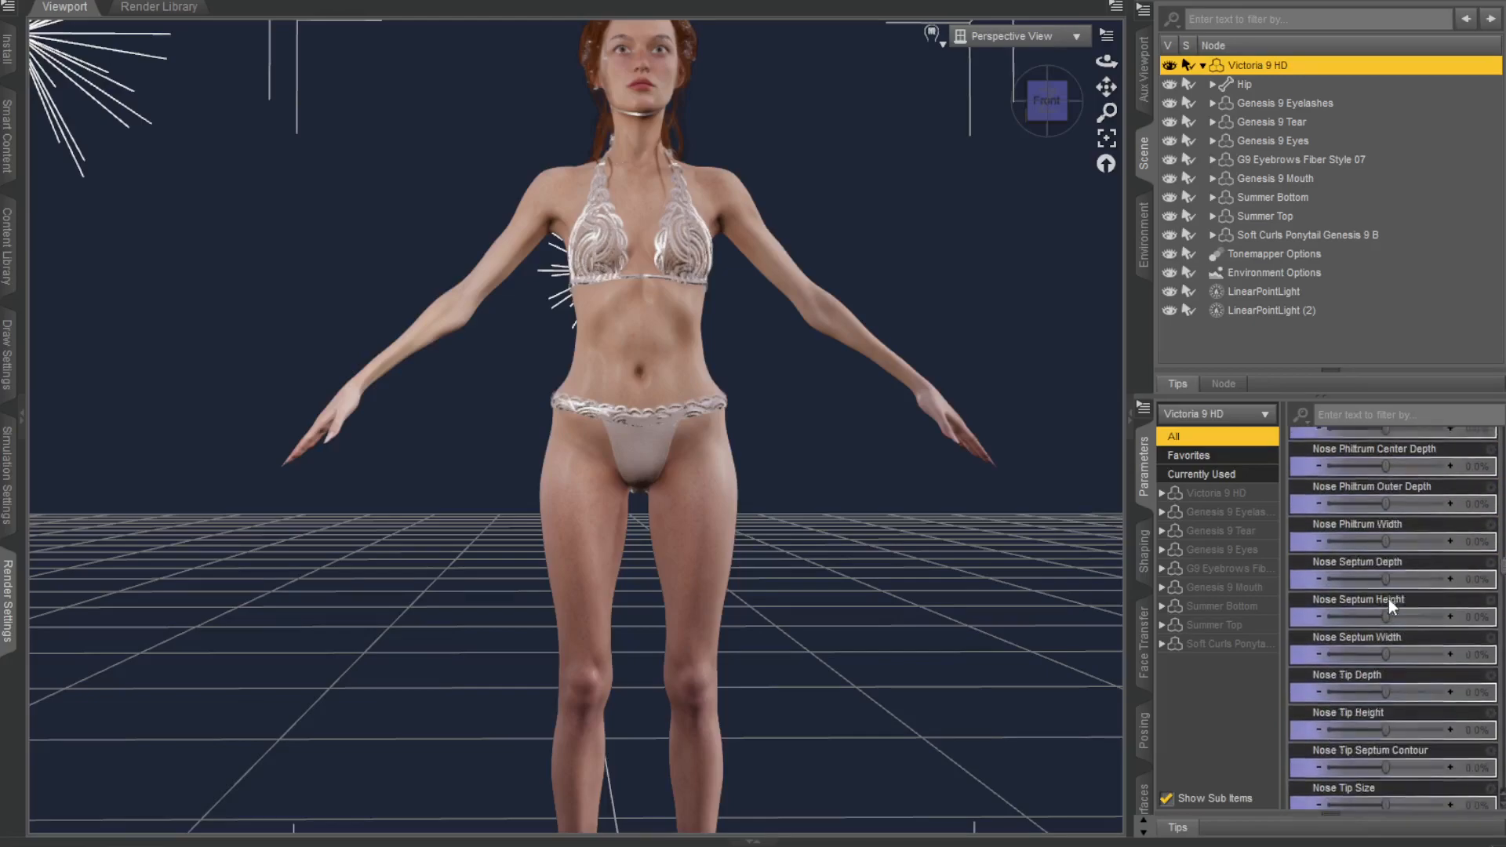
pyautogui.scroll(-2, 1389, 605)
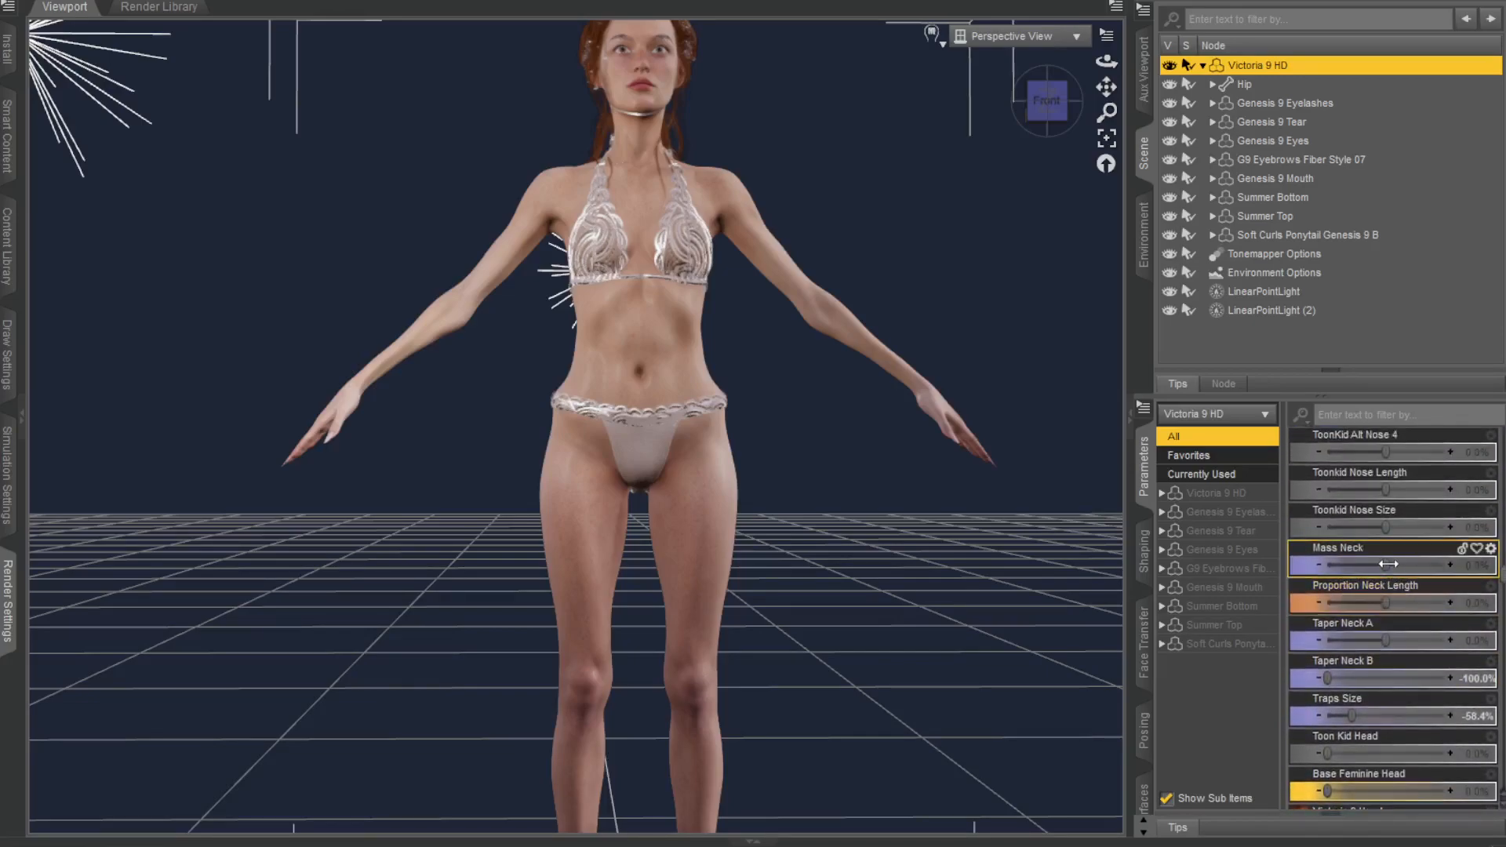
# Step: Frame the head and neck from a three-quarter side view and set Mass Neck to -77.6%
pyautogui.scroll(3, 976, 200)
pyautogui.moveTo(1108, 94); pyautogui.dragTo(1108, 205)
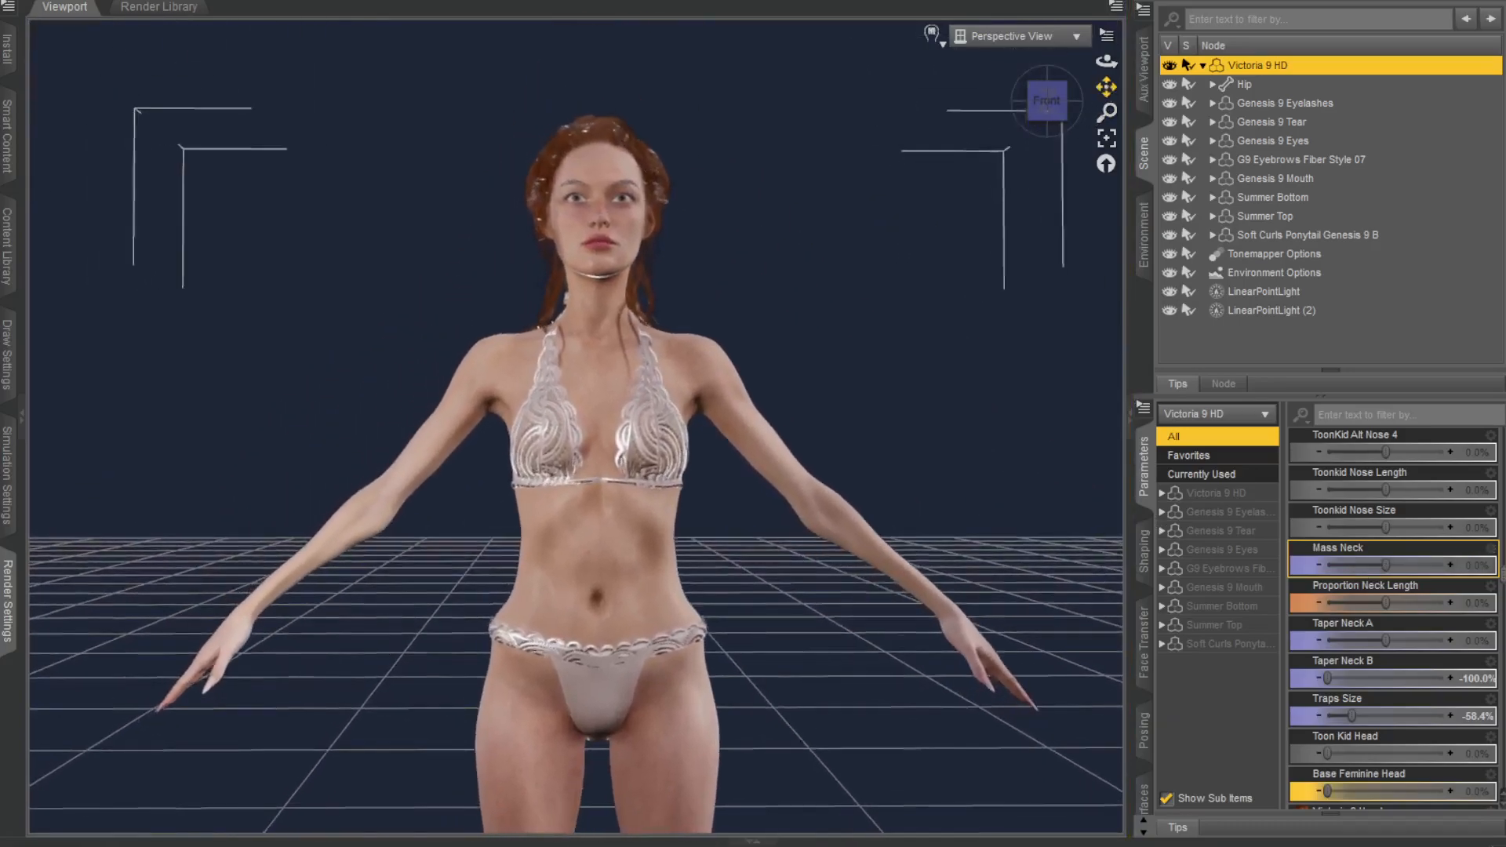
pyautogui.scroll(4, 958, 222)
pyautogui.moveTo(1051, 102); pyautogui.dragTo(1084, 110)
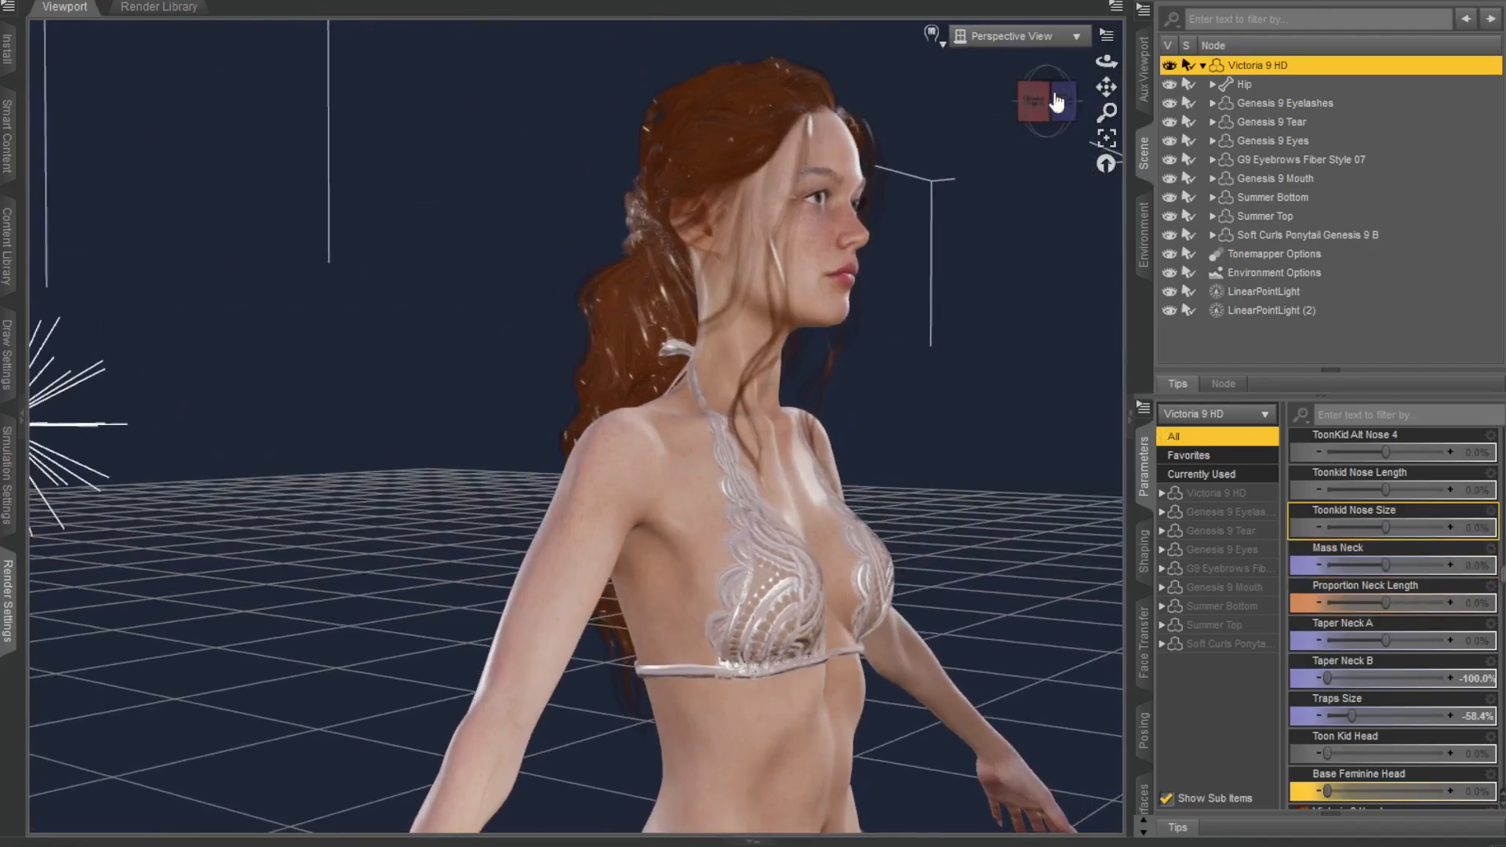
pyautogui.moveTo(1382, 568); pyautogui.dragTo(1284, 558)
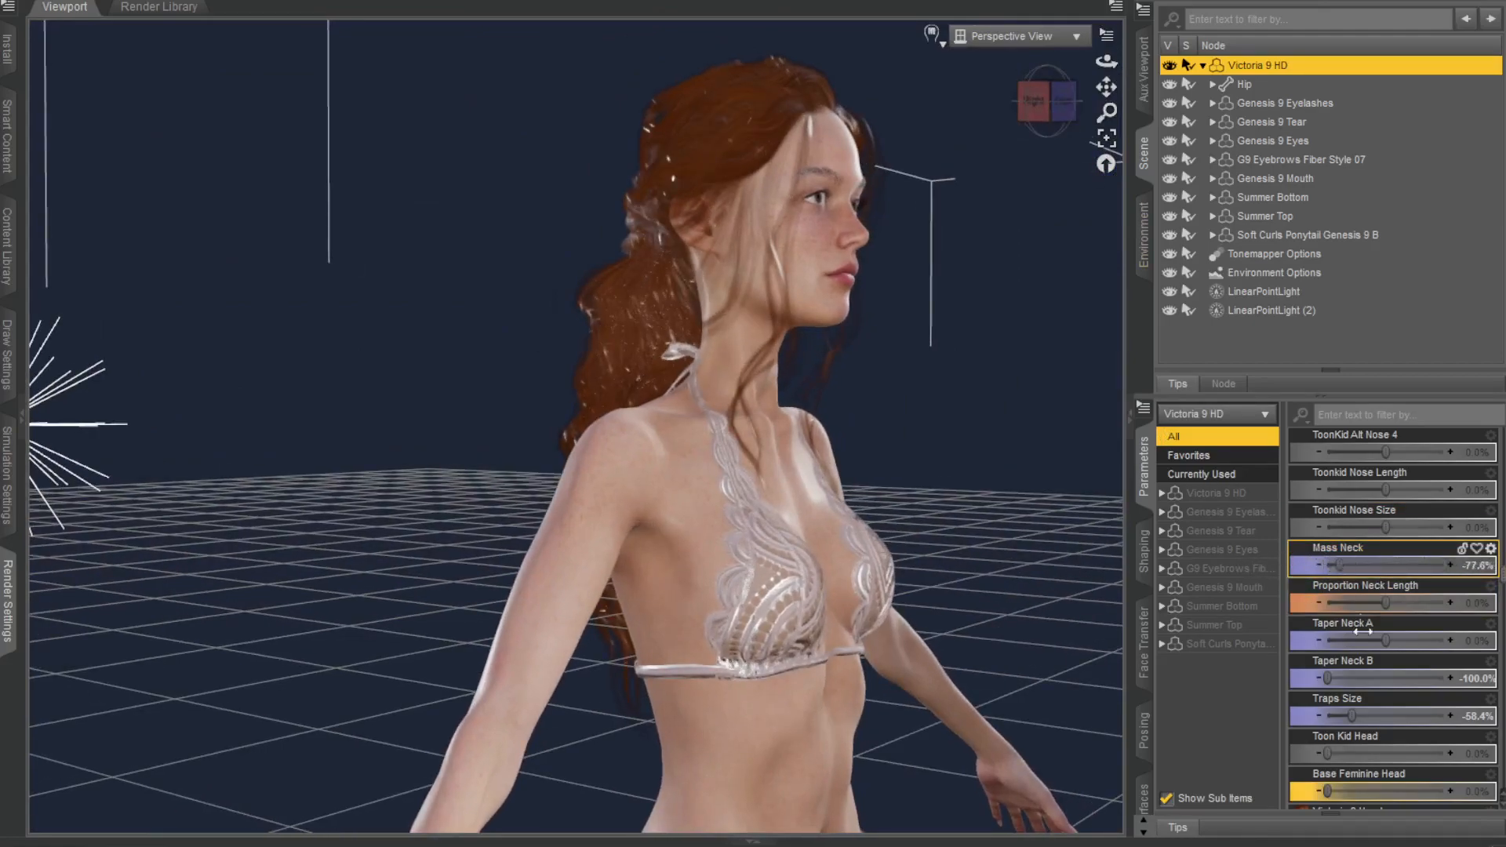
# Step: Set Taper Neck A to -24.8%, Taper Neck B to -61.6% and Traps Size to -47.2%, and check the neck from the front
pyautogui.moveTo(1354, 618); pyautogui.dragTo(1247, 628)
pyautogui.moveTo(1389, 624); pyautogui.dragTo(1376, 626)
pyautogui.moveTo(1331, 678); pyautogui.dragTo(1364, 696)
pyautogui.click(1063, 101)
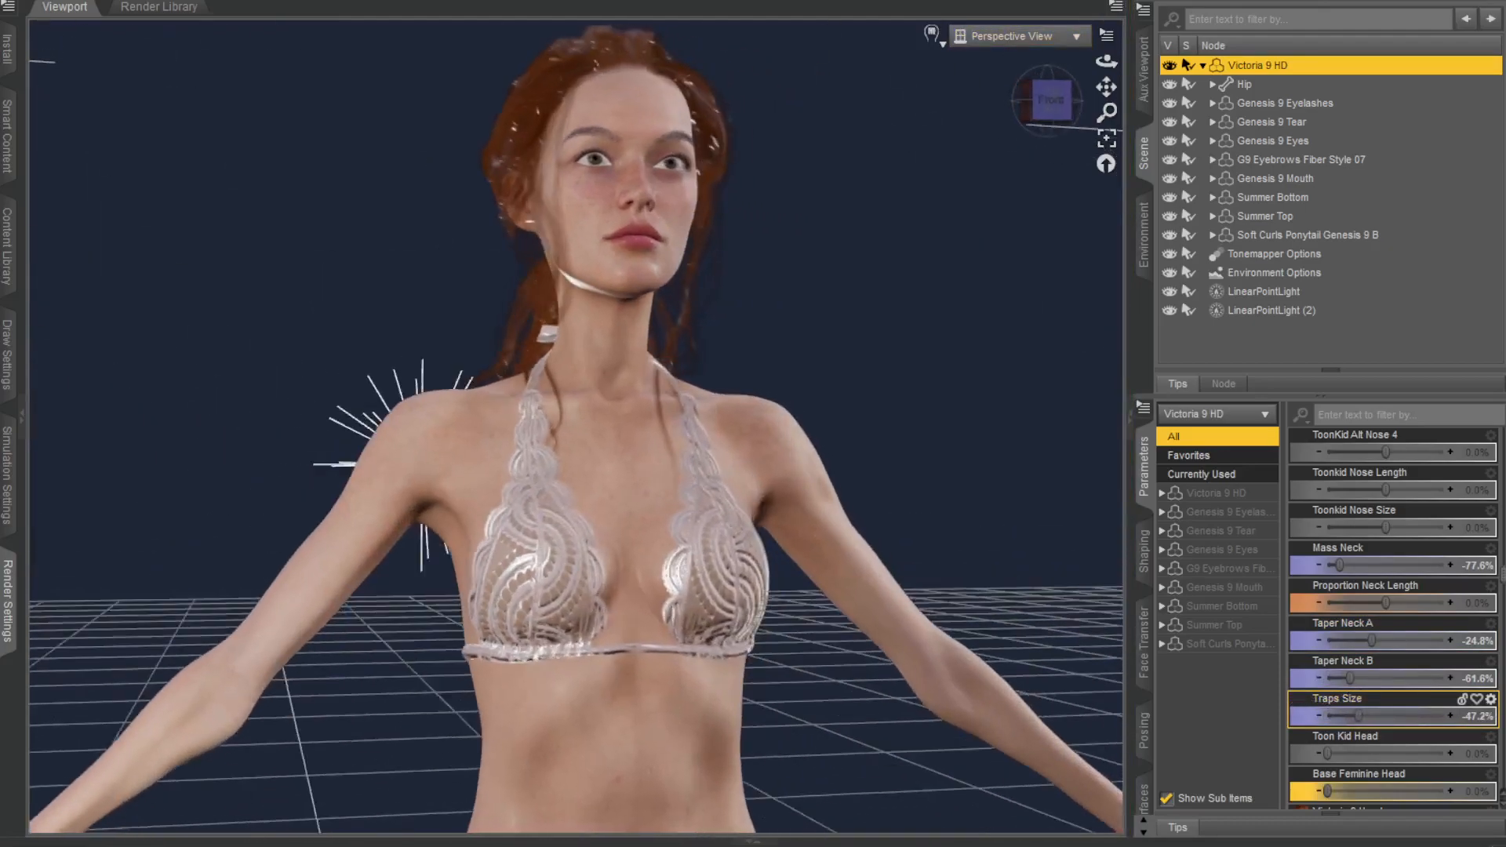
# Step: View the figure's hips from behind and set Glute Depth Lower to 52.0% and Glute Depth Upper to -31.2%
pyautogui.scroll(-5, 1438, 701)
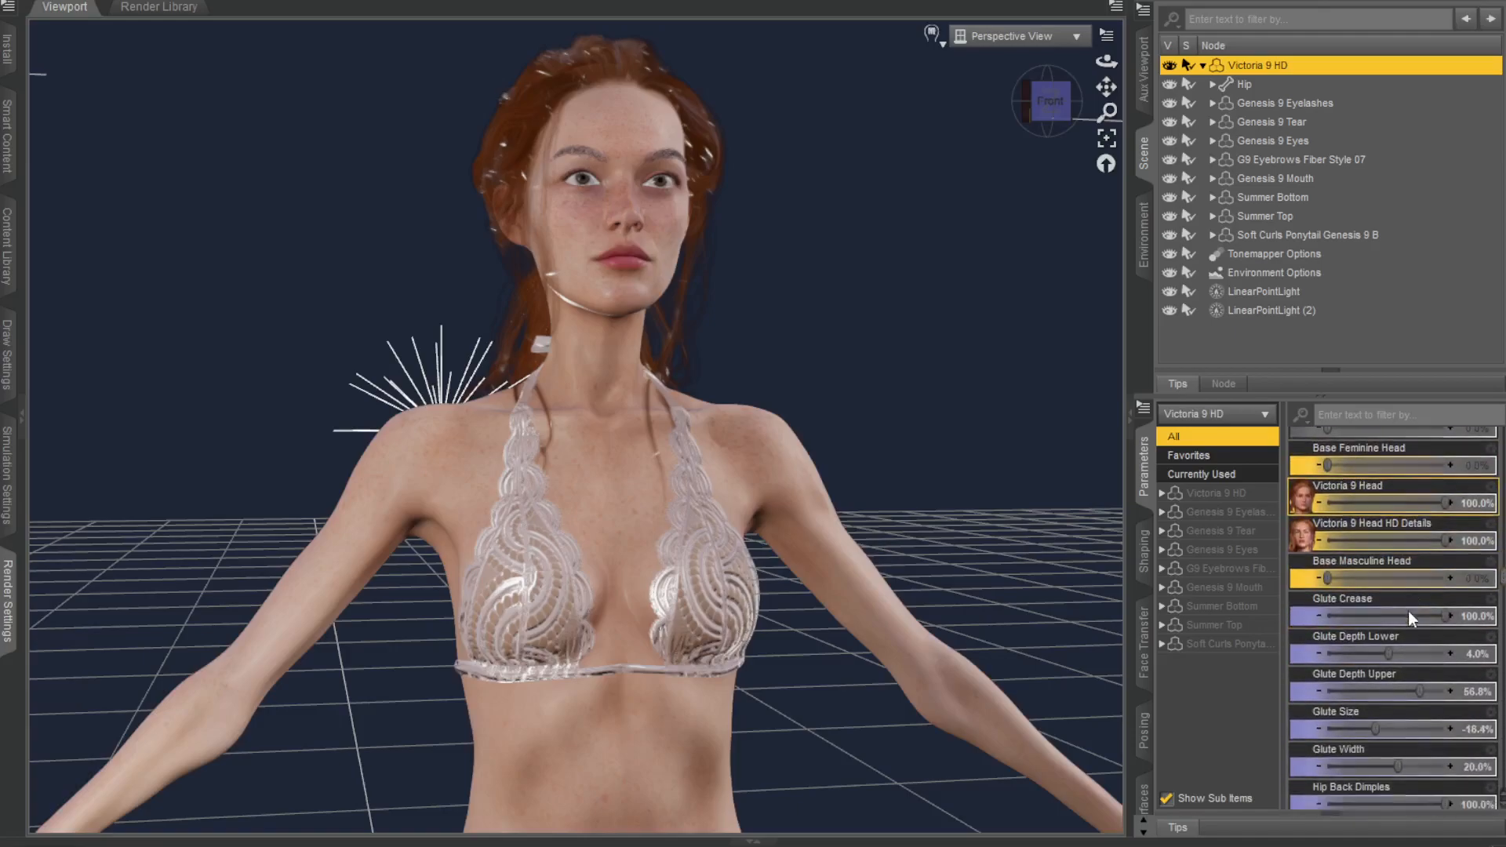
pyautogui.click(1051, 102)
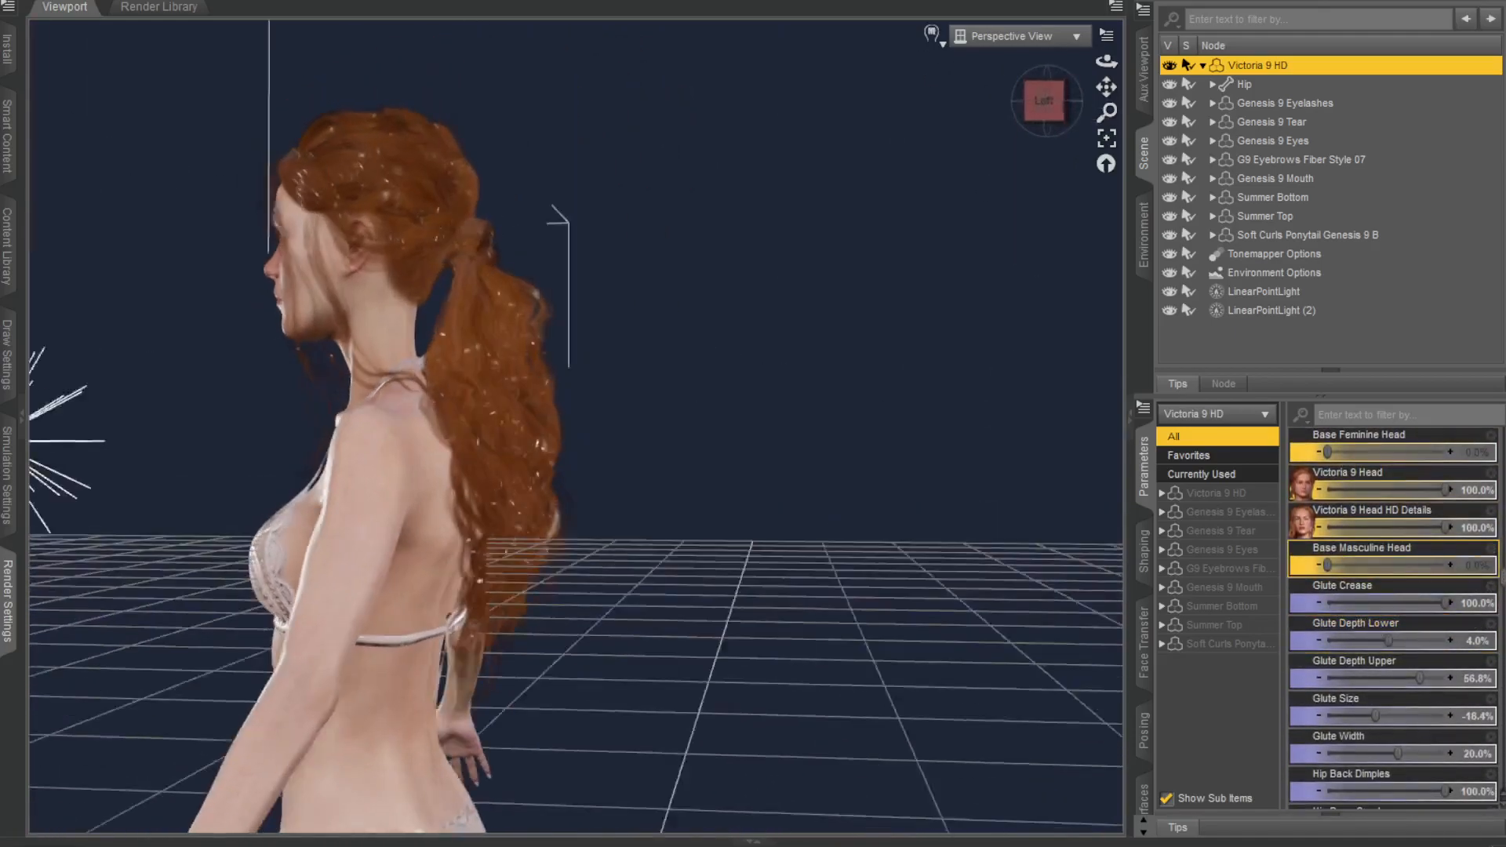
pyautogui.moveTo(1107, 81); pyautogui.dragTo(889, 531)
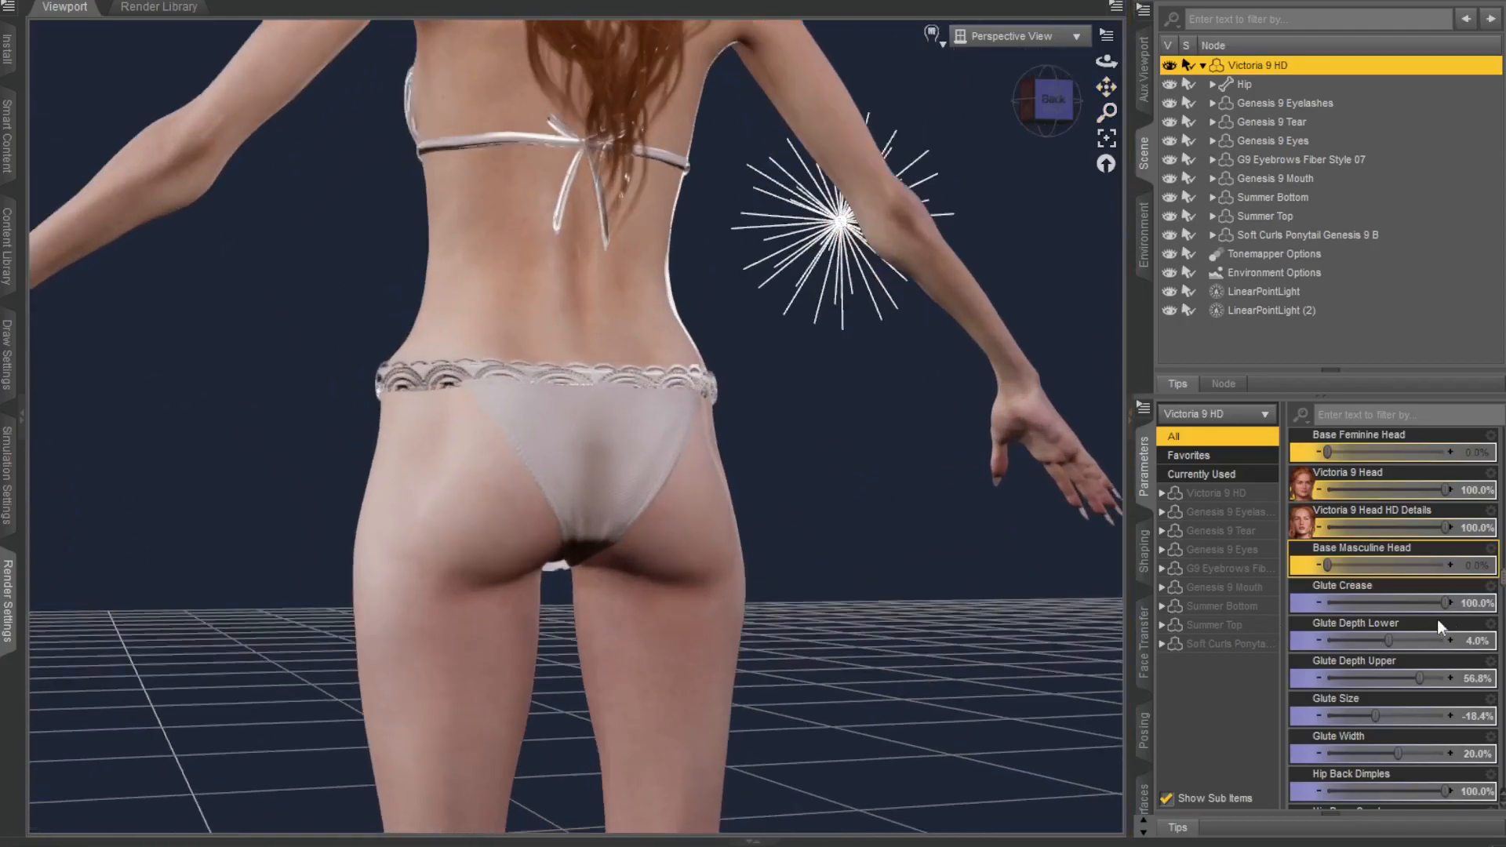
pyautogui.moveTo(1445, 604)
pyautogui.mouseDown()
pyautogui.moveTo(1241, 604)
pyautogui.moveTo(1453, 608)
pyautogui.moveTo(1424, 637)
pyautogui.moveTo(1451, 630)
pyautogui.mouseUp()
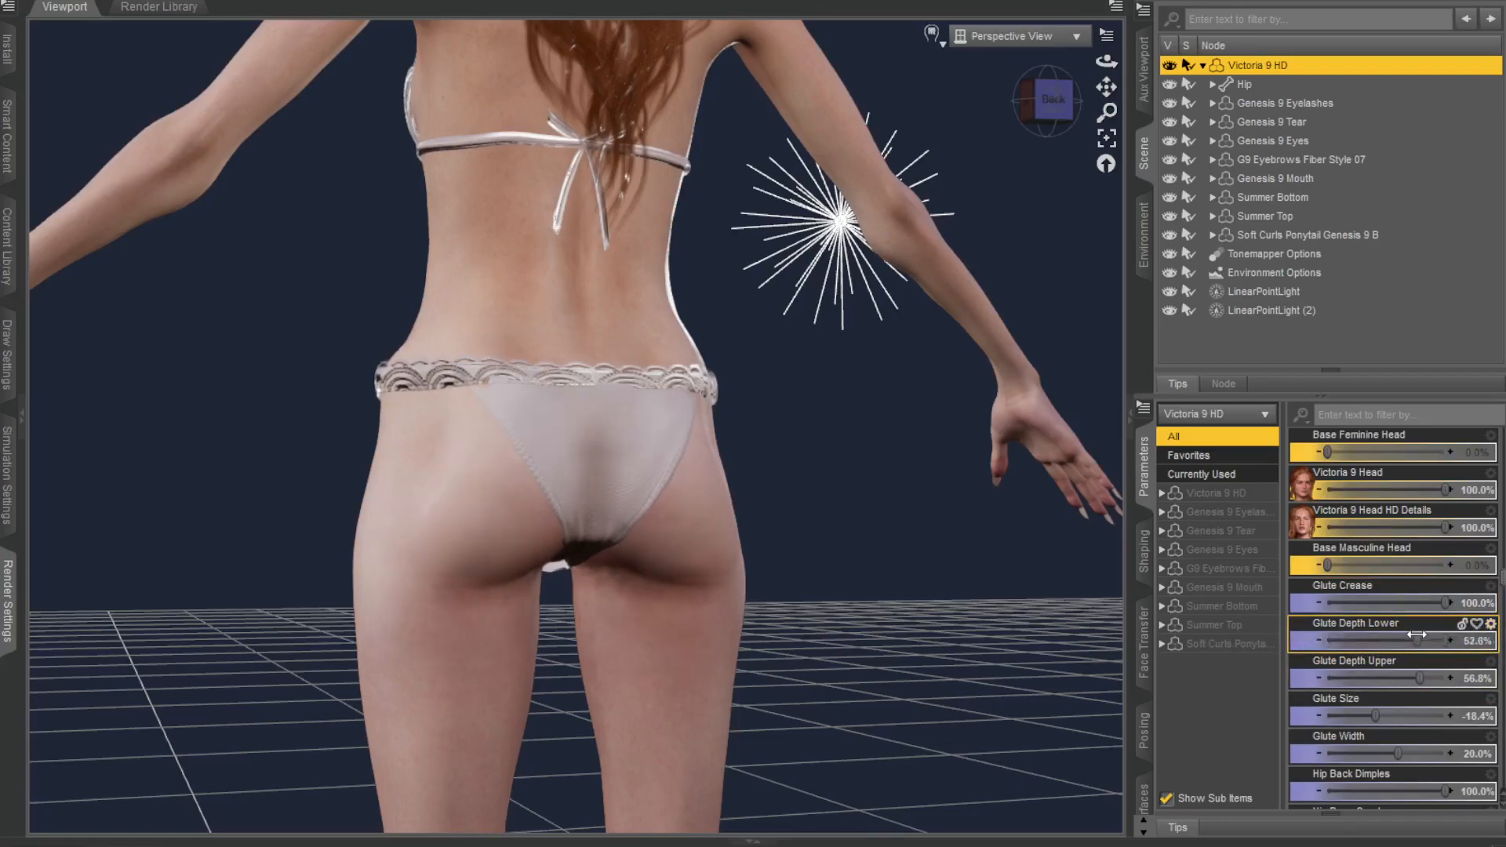
pyautogui.moveTo(1418, 679); pyautogui.dragTo(1369, 679)
pyautogui.click(1036, 110)
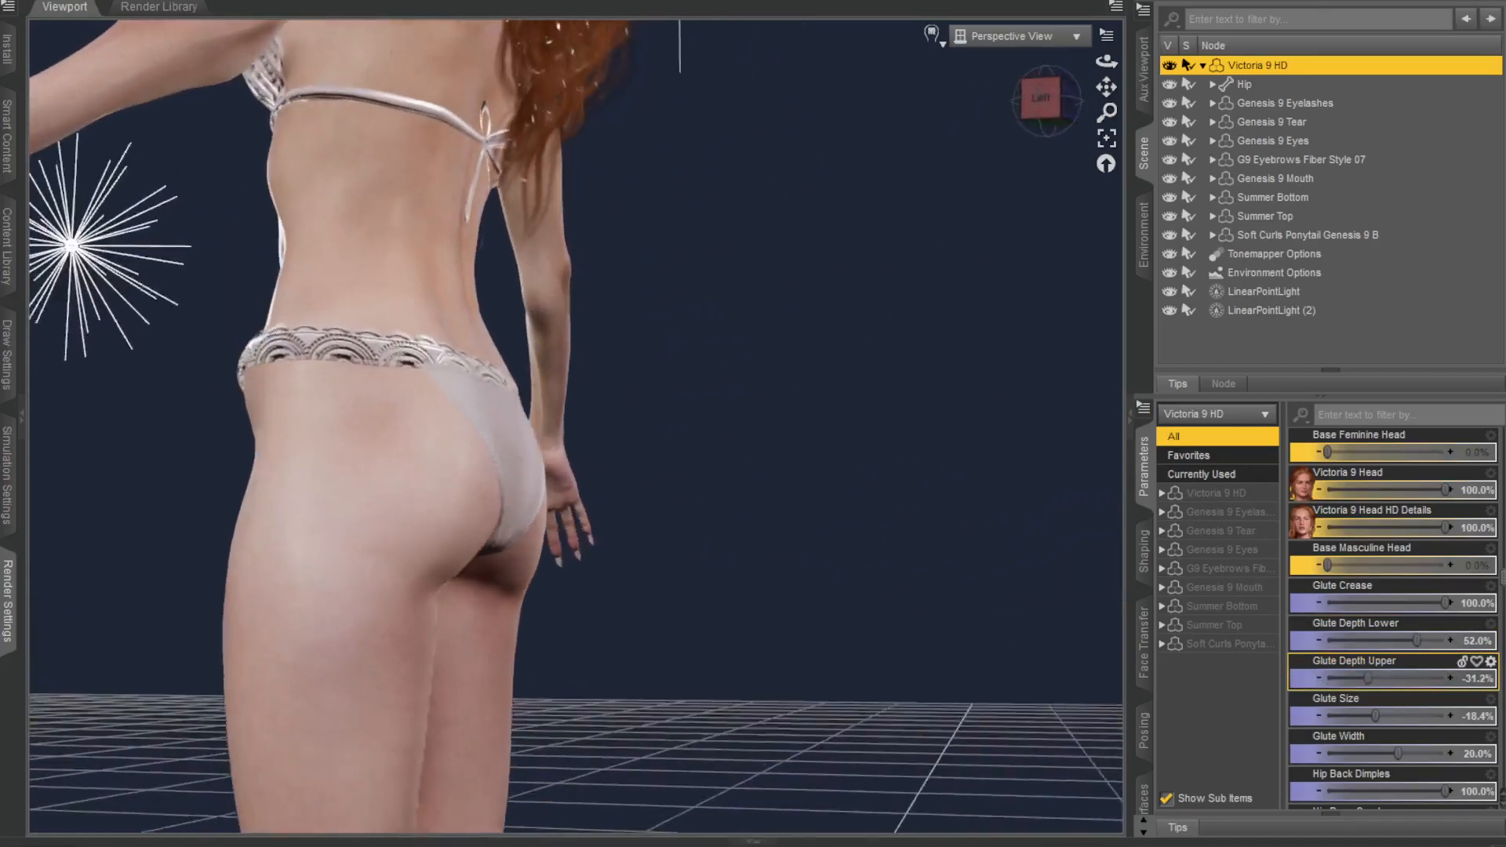
# Step: Adjust the remaining glute shape to Glute Depth Upper -29.6%, Glute Size 26.4% and Glute Width -7.2%
pyautogui.moveTo(1371, 680); pyautogui.dragTo(1328, 754)
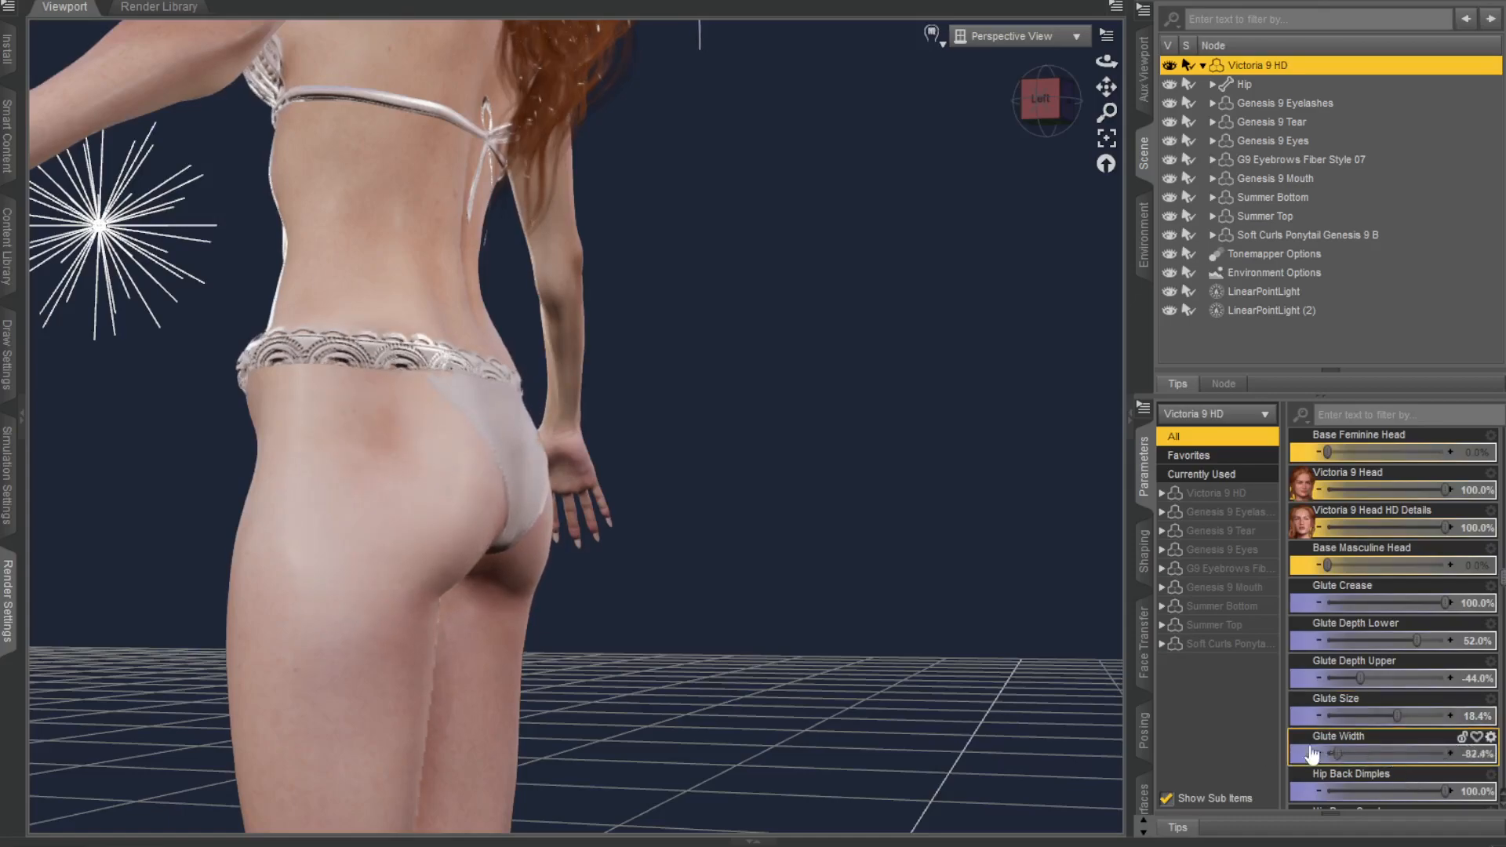
pyautogui.scroll(-3, 711, 280)
pyautogui.moveTo(1039, 125); pyautogui.dragTo(1004, 124)
pyautogui.moveTo(1359, 677); pyautogui.dragTo(1421, 720)
pyautogui.moveTo(1340, 752); pyautogui.dragTo(1382, 747)
# Step: Set Hip Bone Size to 44.8%, then try Hip Genital Bulge and return it to zero
pyautogui.scroll(-3, 1372, 658)
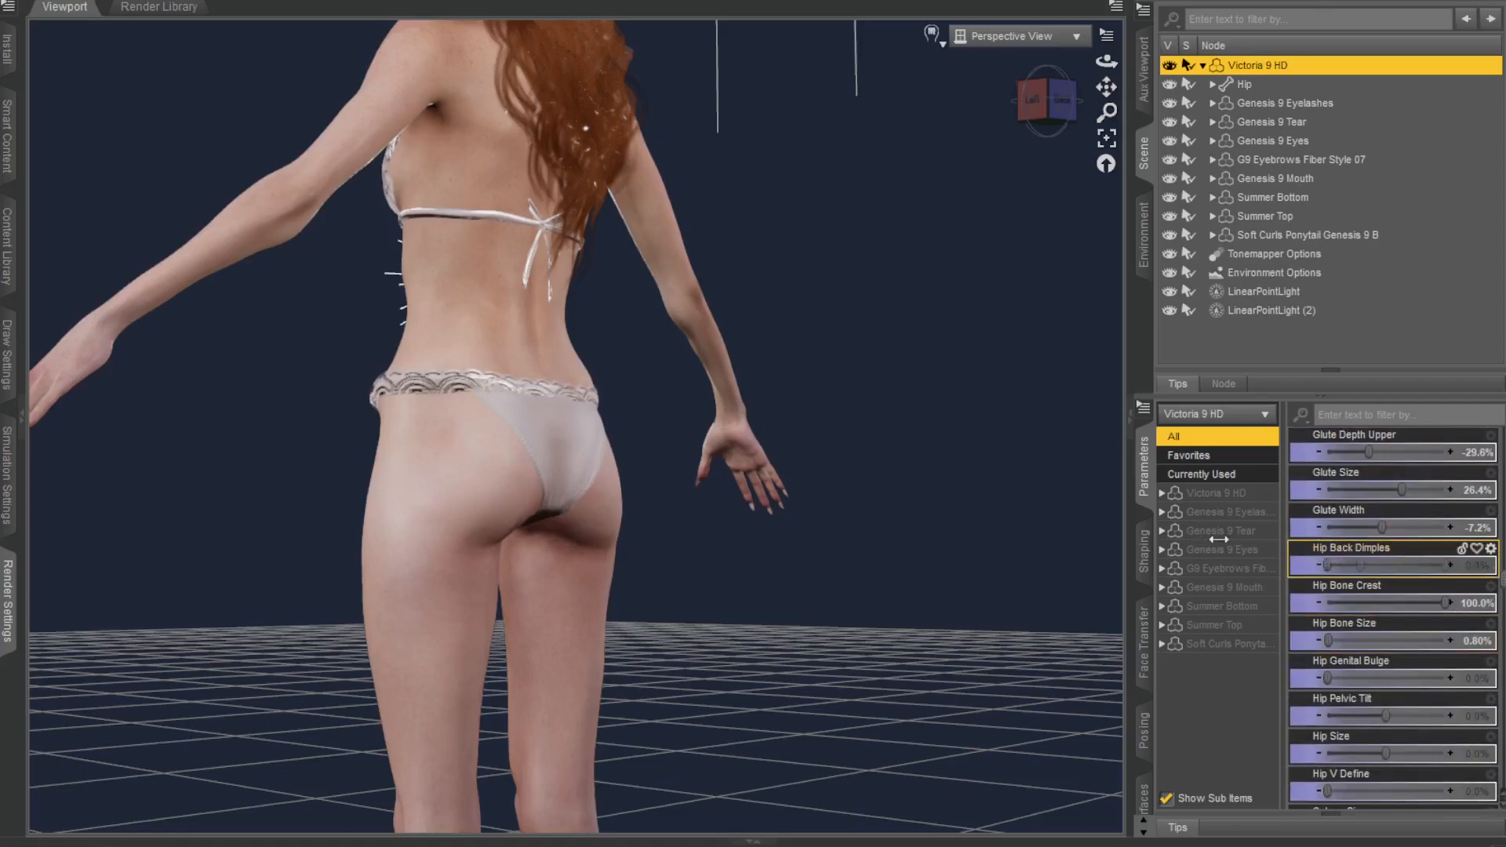
pyautogui.moveTo(1334, 637)
pyautogui.mouseDown()
pyautogui.moveTo(1490, 624)
pyautogui.moveTo(1356, 623)
pyautogui.mouseUp()
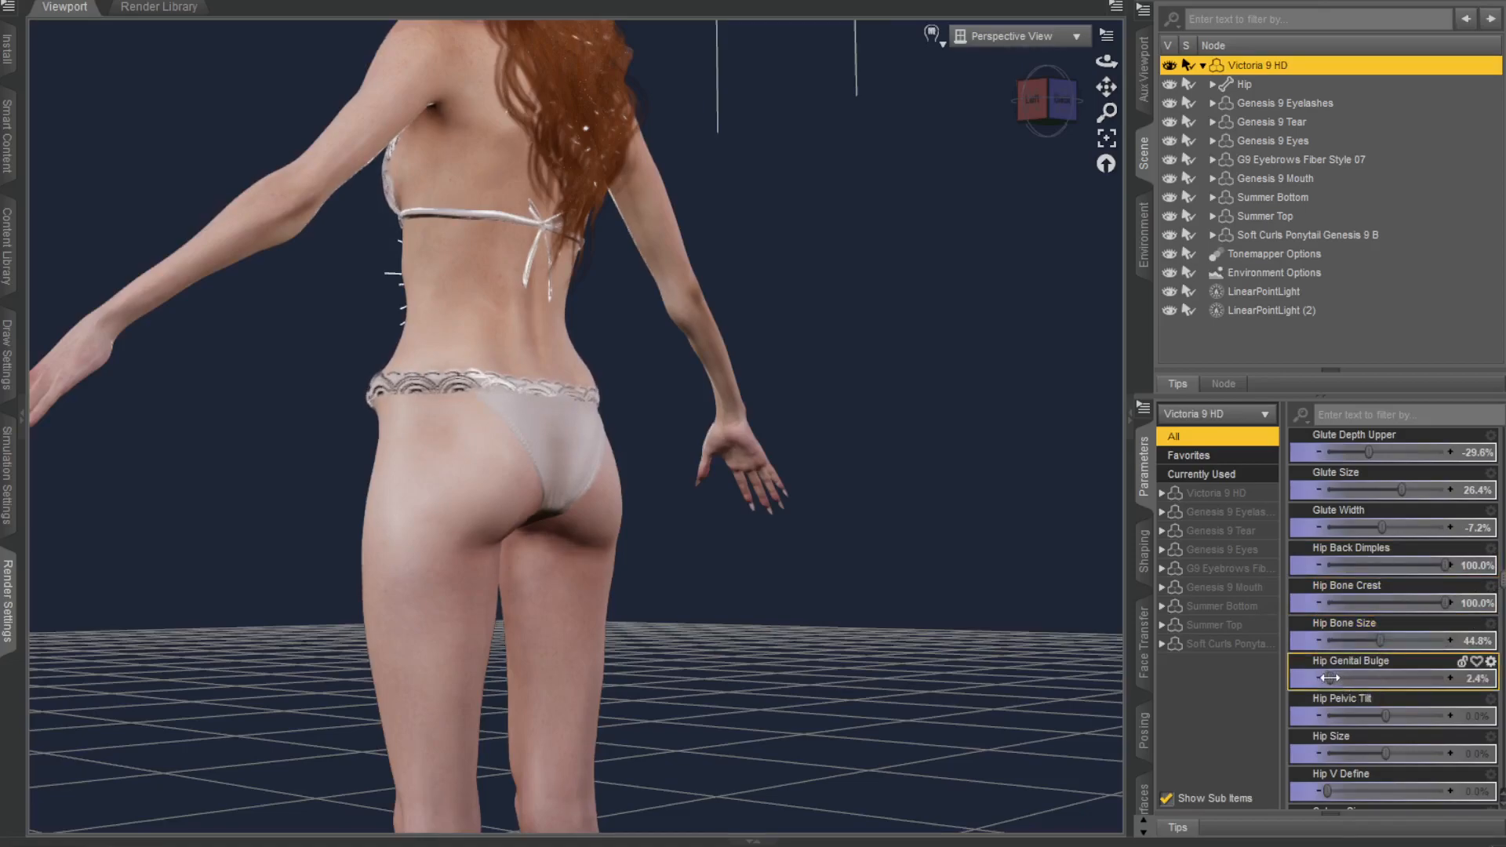
pyautogui.moveTo(1365, 678); pyautogui.dragTo(1325, 680)
# Step: Set Hip Pelvic Tilt to -100% and, with the figure seen from the front, Hip V Define to 100%
pyautogui.scroll(-3, 1395, 647)
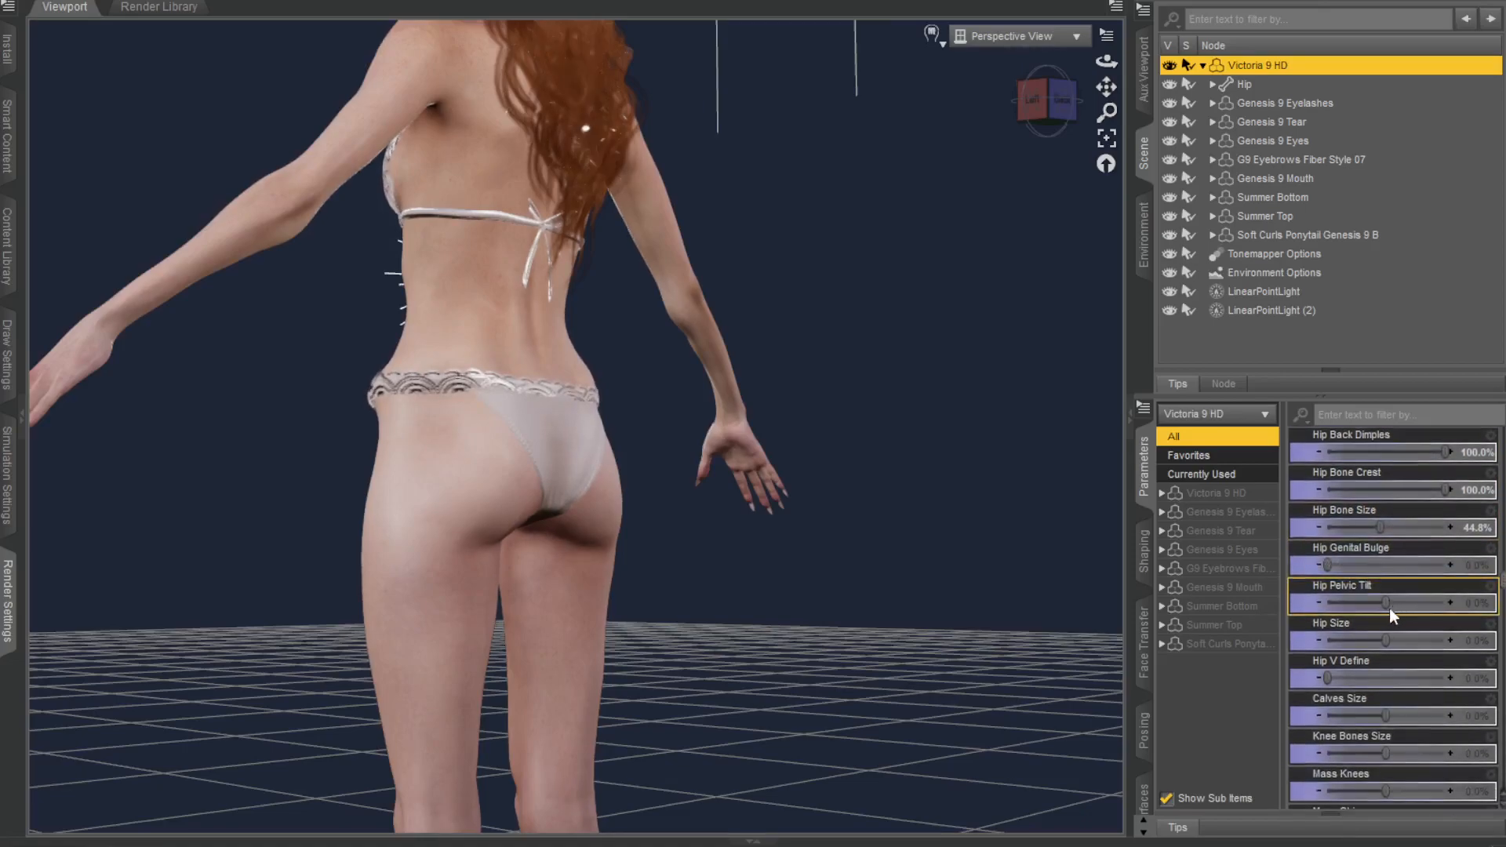
pyautogui.moveTo(1385, 604); pyautogui.dragTo(1291, 626)
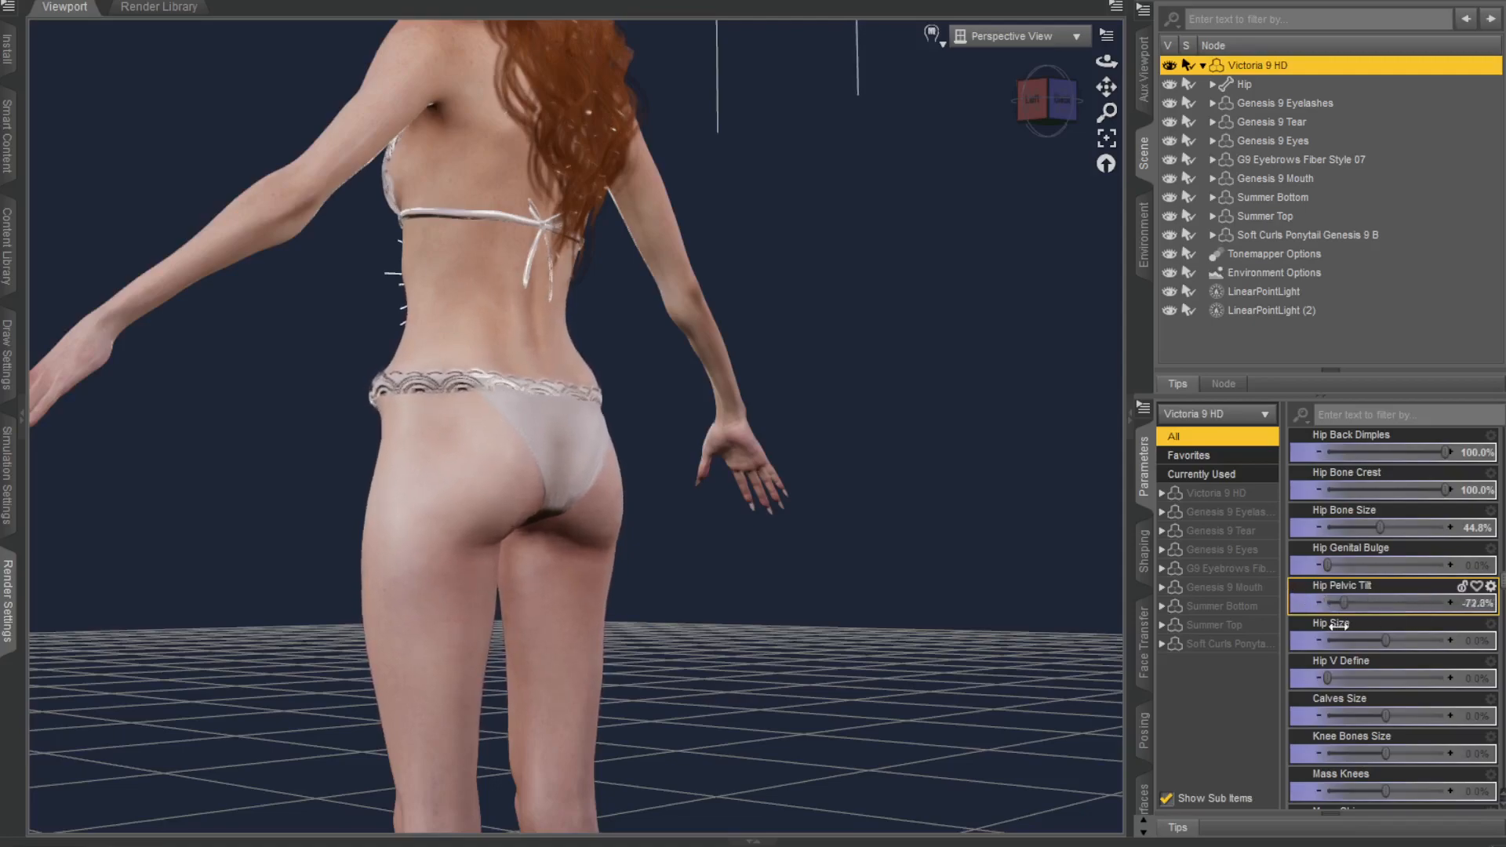
pyautogui.scroll(-3, 1378, 641)
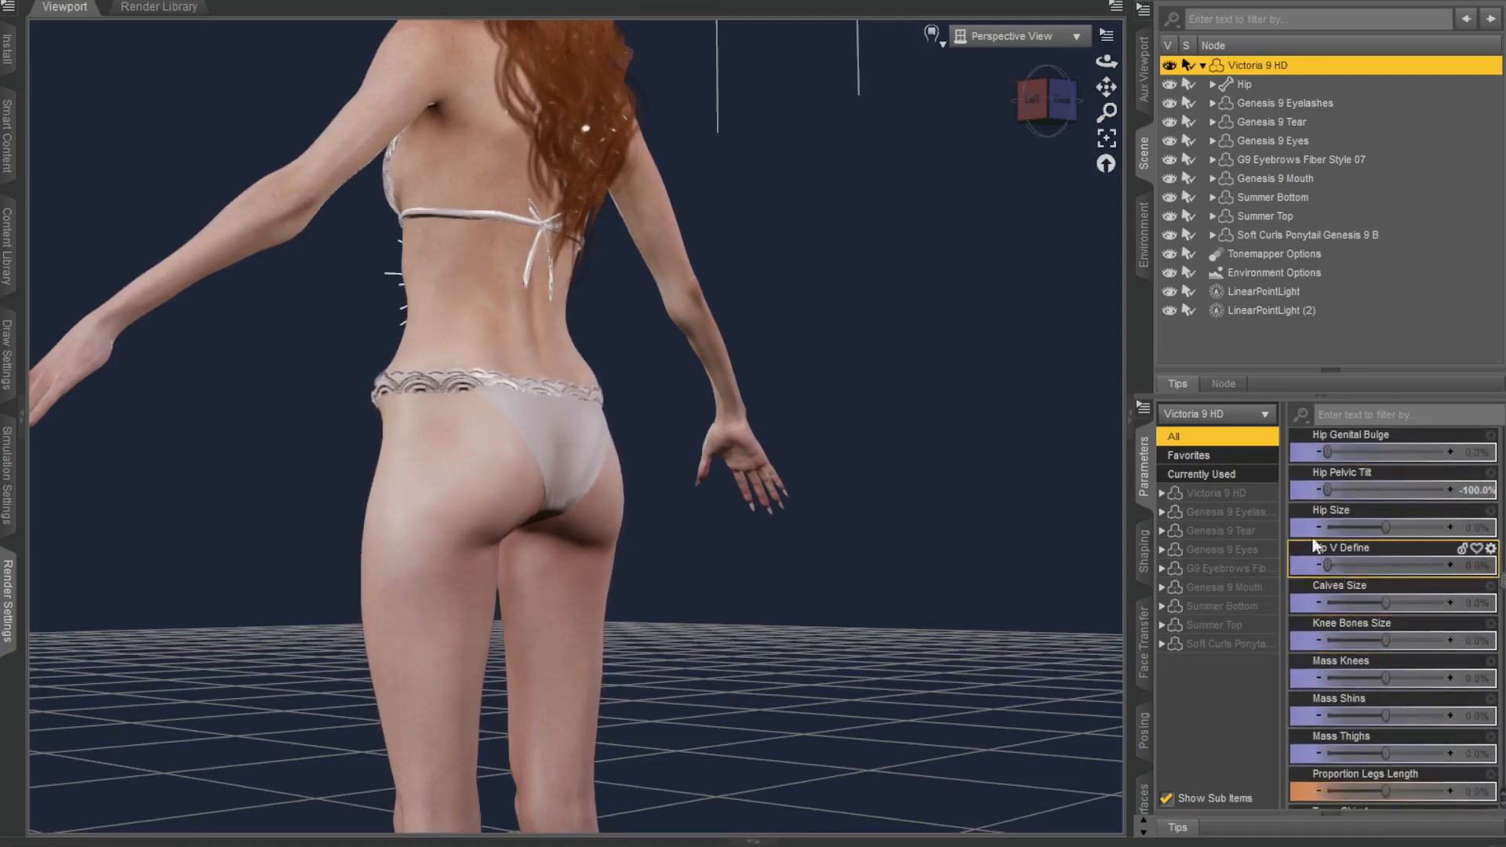
pyautogui.click(1045, 124)
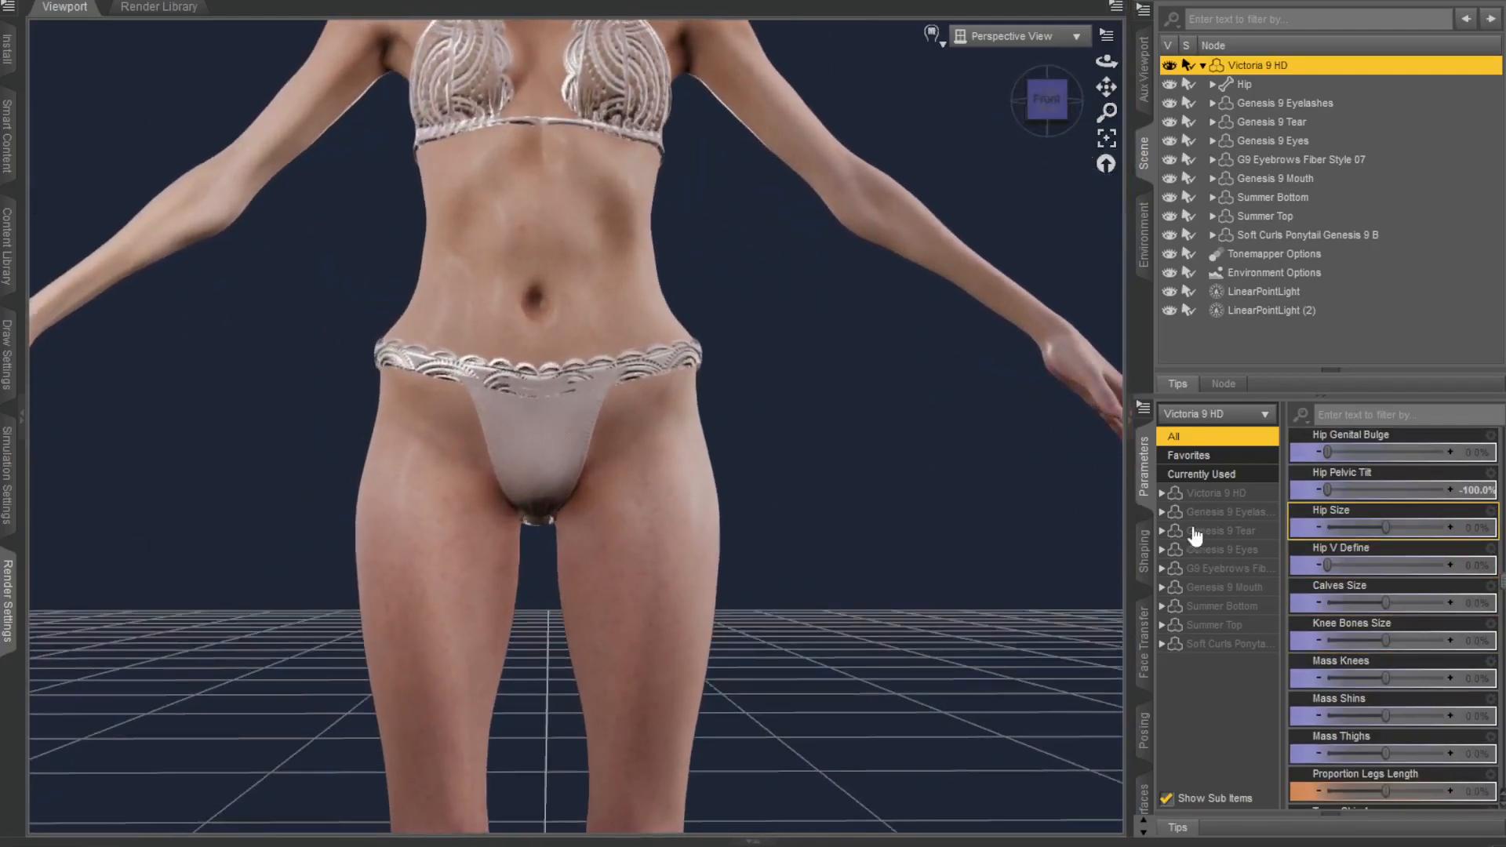
pyautogui.moveTo(1328, 567); pyautogui.dragTo(1447, 567)
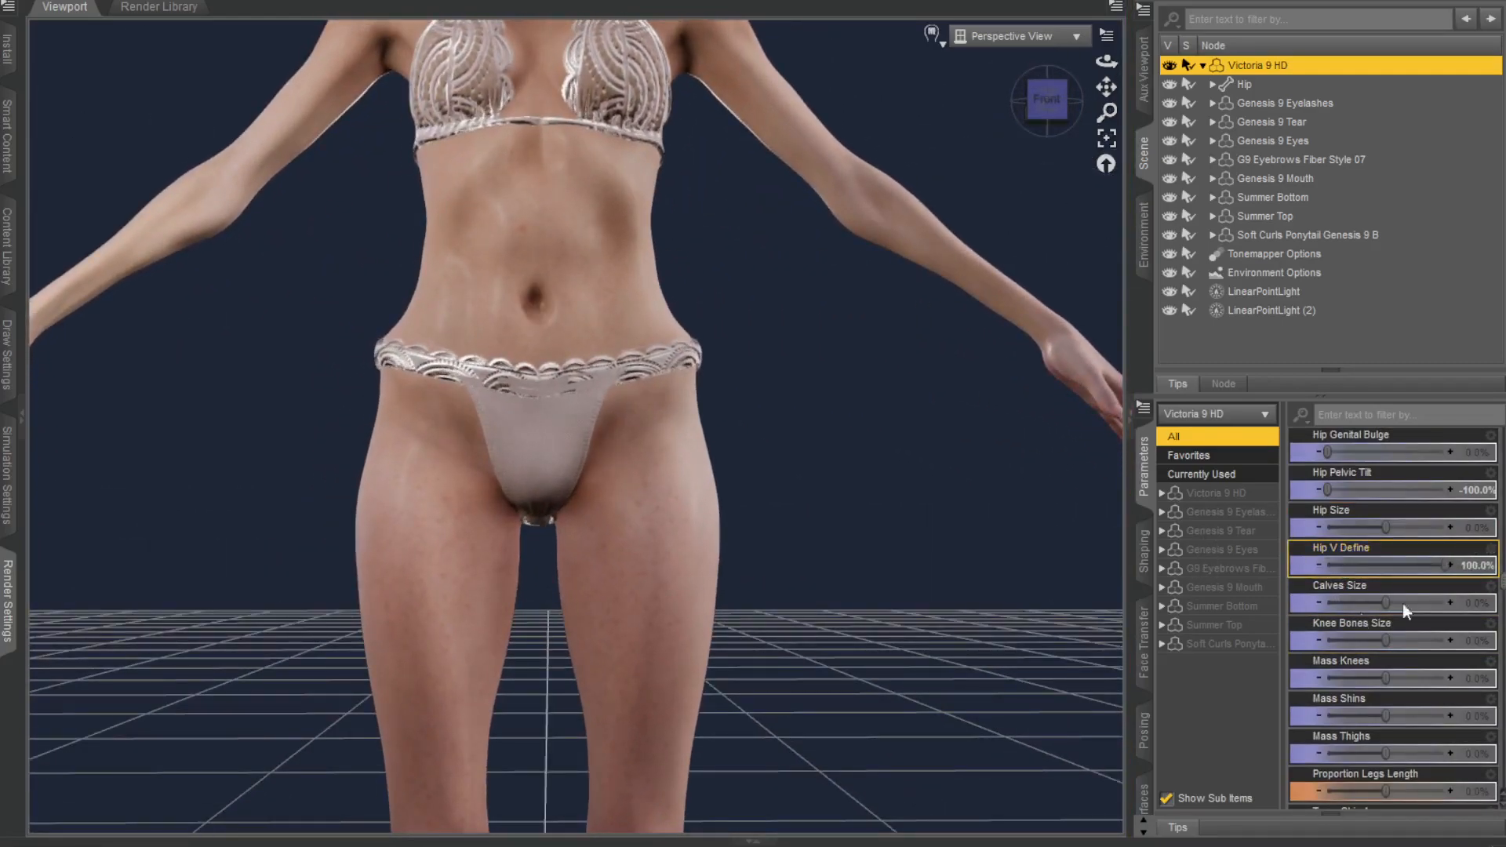
# Step: Bring the full legs into view and set Calves Size to 55.2% and Knee Bones Size to 40.8%
pyautogui.scroll(-3, 945, 437)
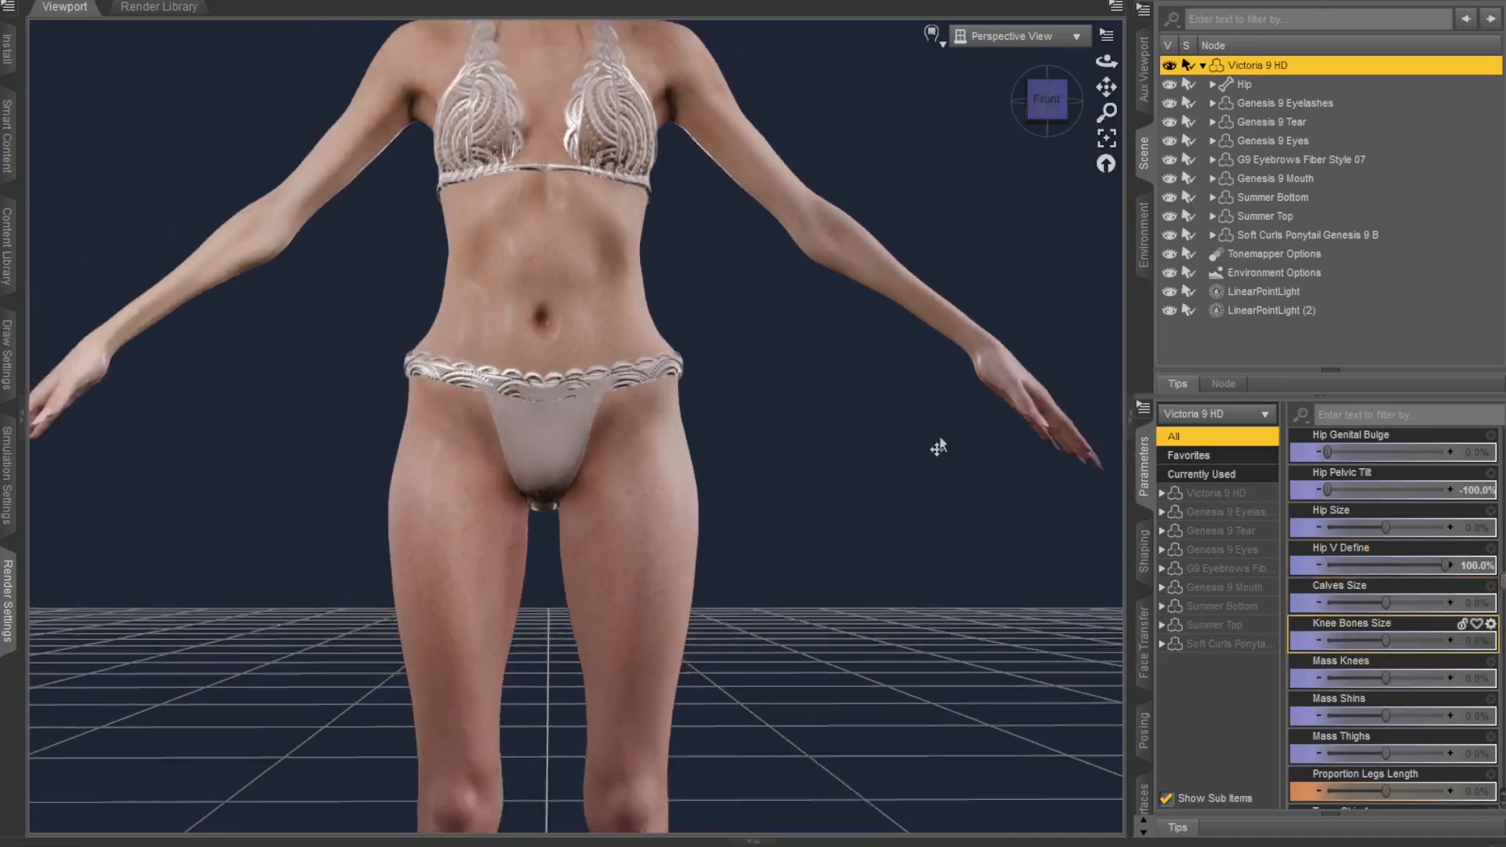
pyautogui.moveTo(1111, 83); pyautogui.dragTo(1106, 9)
pyautogui.moveTo(1047, 99); pyautogui.dragTo(972, 114)
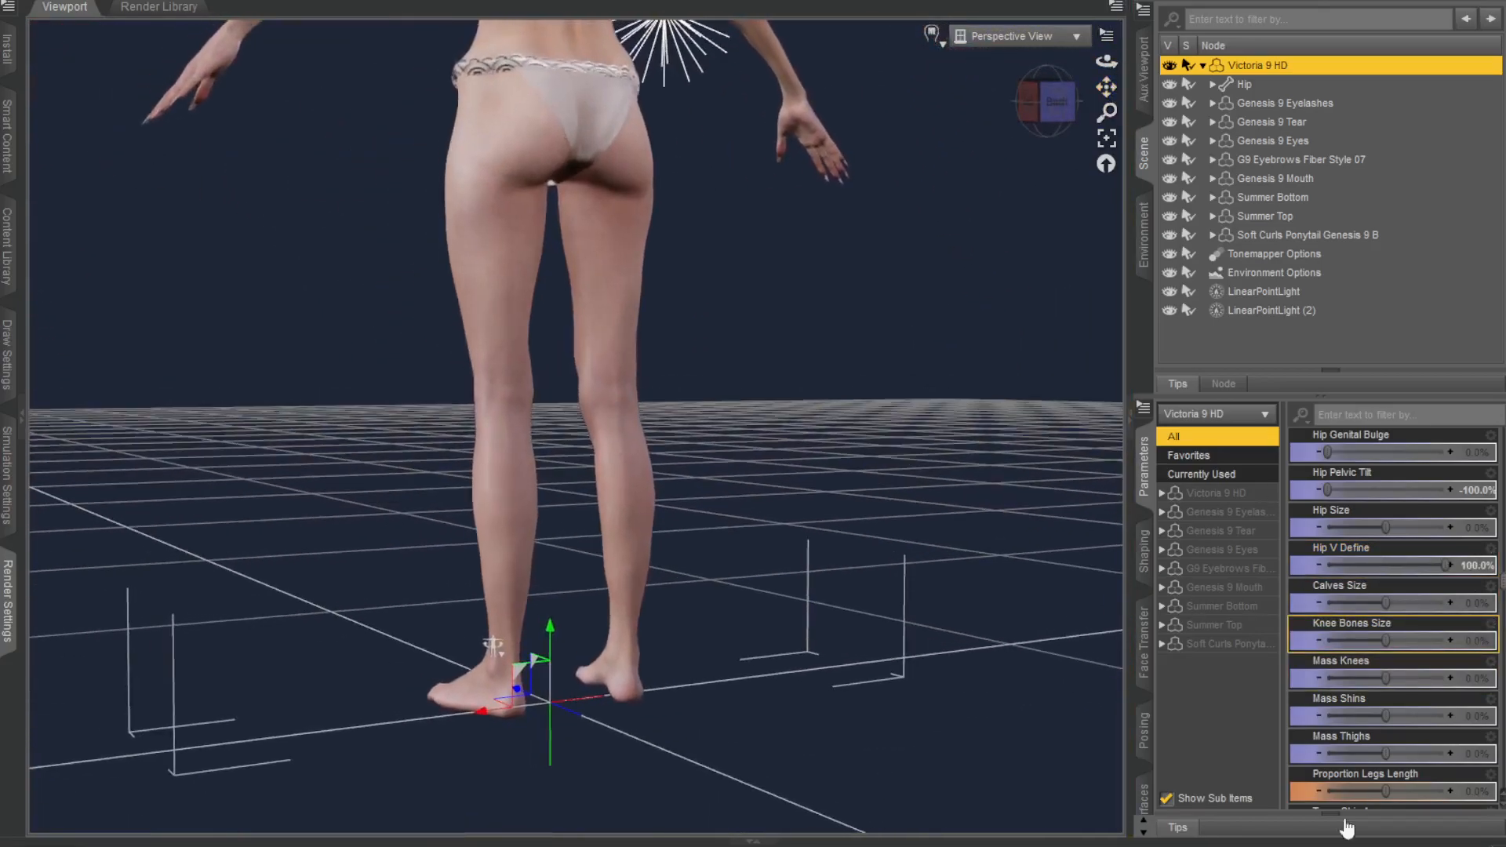
pyautogui.scroll(-1, 1326, 700)
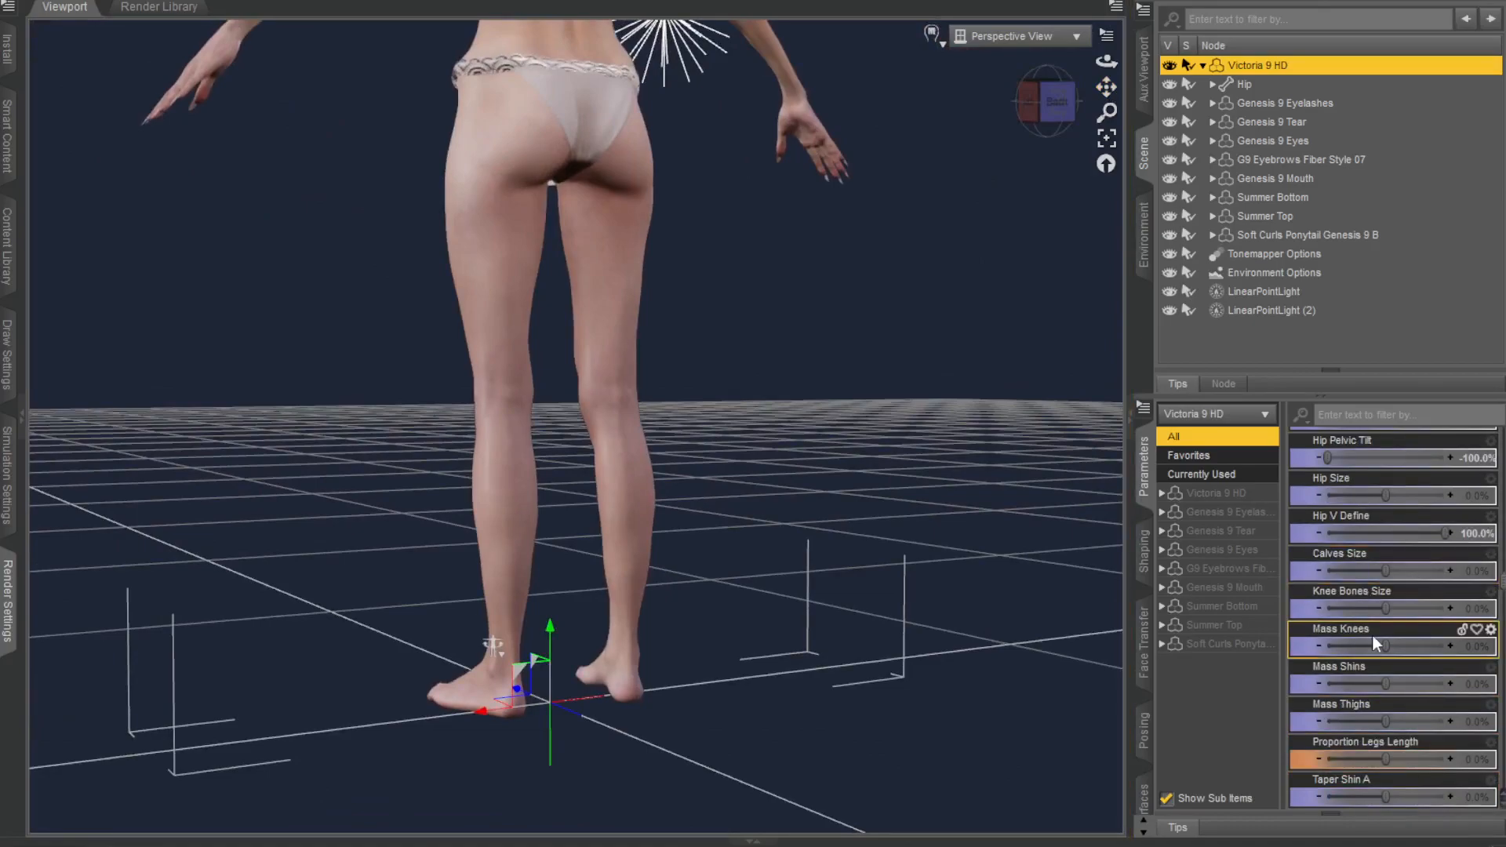
pyautogui.moveTo(1389, 573); pyautogui.dragTo(1419, 559)
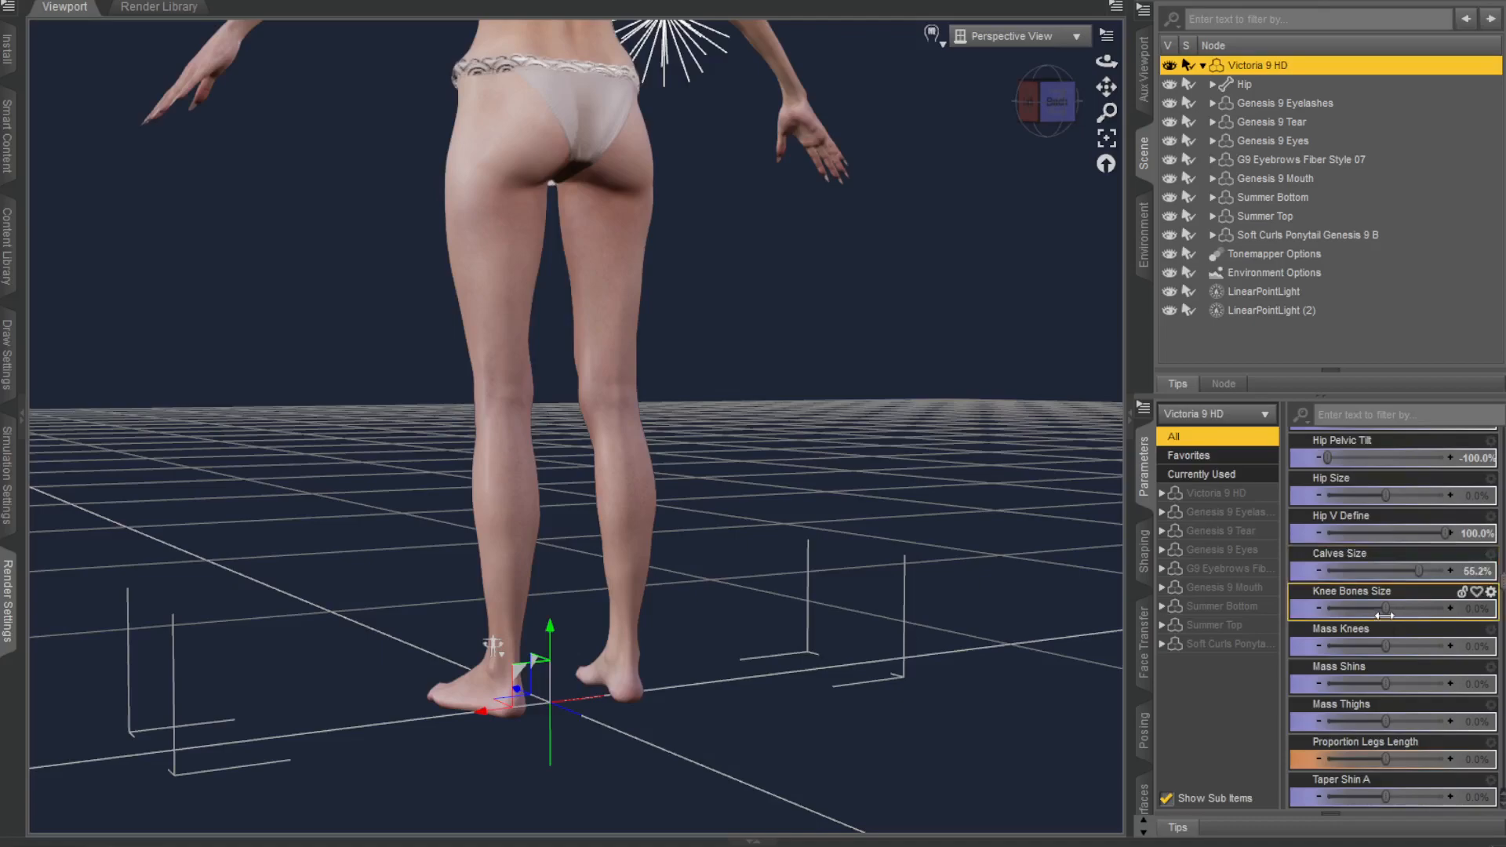
pyautogui.moveTo(1043, 102); pyautogui.dragTo(1161, 108)
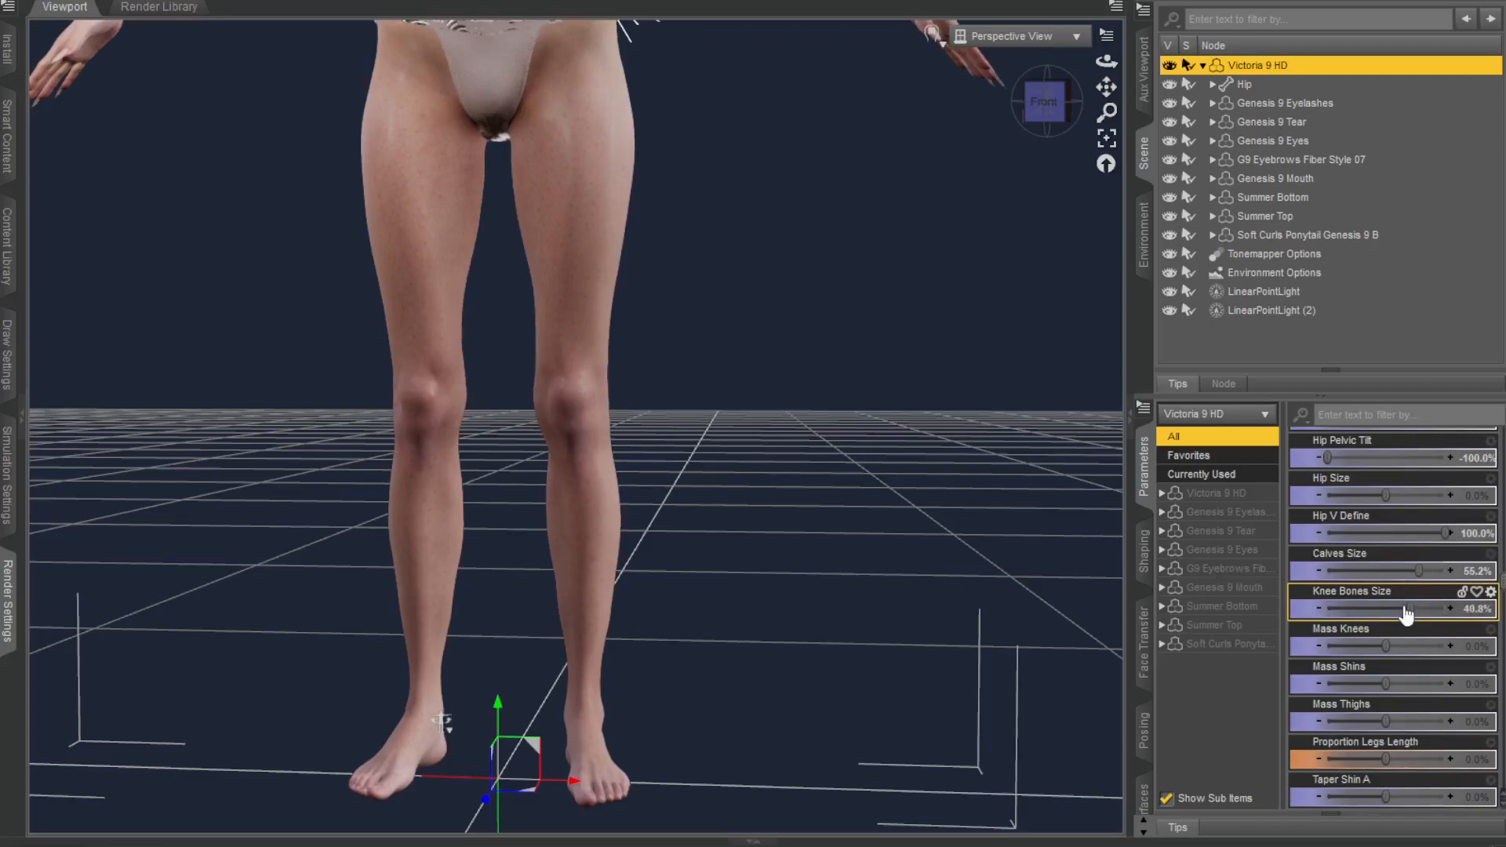
# Step: Set Mass Shins to -87.2% and Taper Shin A to 77.6%
pyautogui.moveTo(1416, 677); pyautogui.dragTo(1357, 676)
pyautogui.scroll(-3, 1401, 607)
pyautogui.moveTo(1387, 571); pyautogui.dragTo(1428, 563)
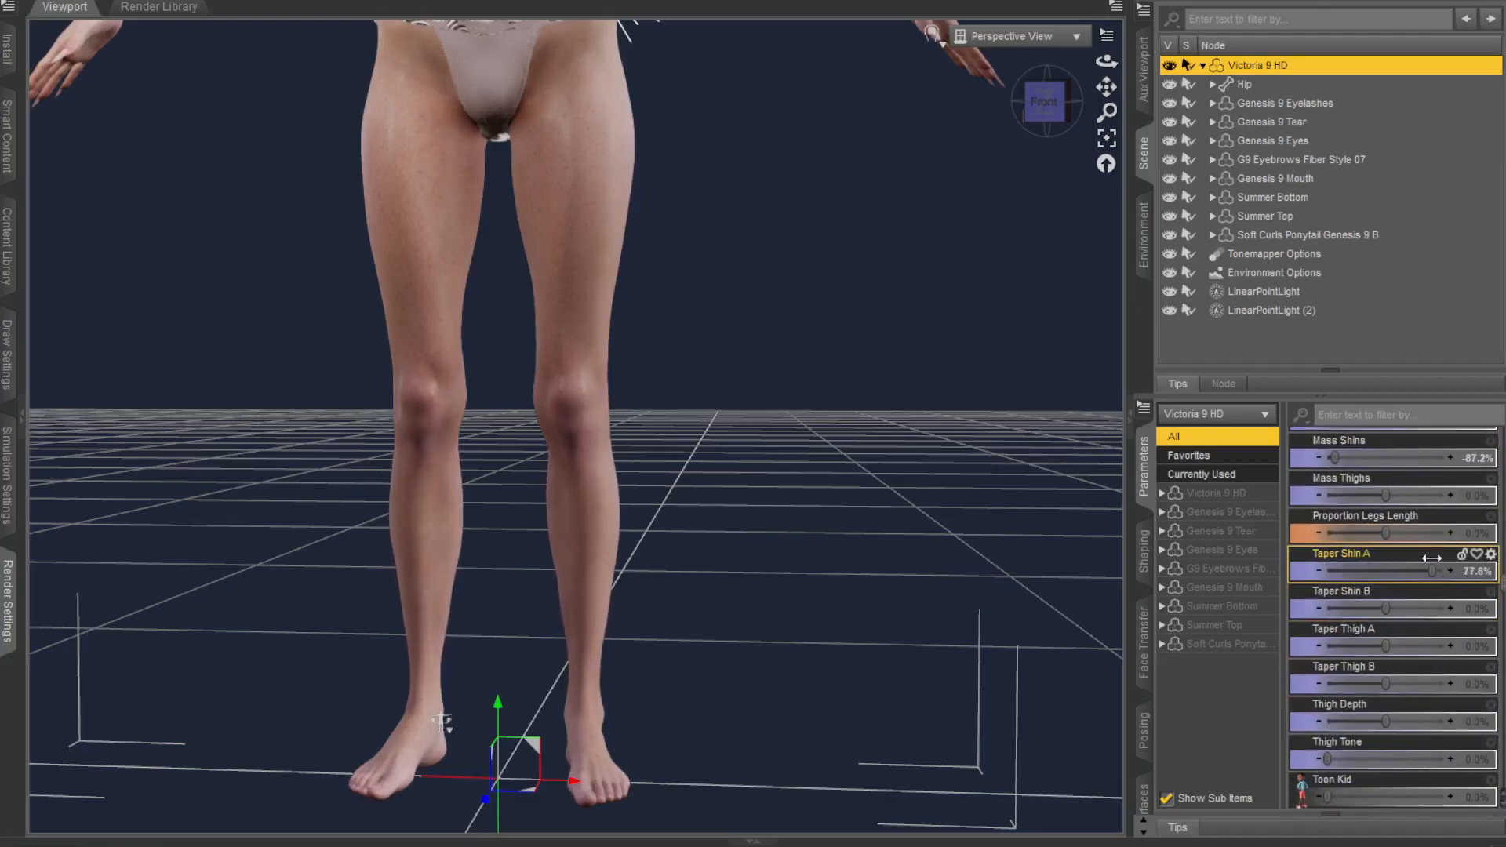
# Step: Set Taper Thigh A and Thigh Depth to -100% each, and raise Thigh Tone
pyautogui.moveTo(1400, 645); pyautogui.dragTo(1266, 613)
pyautogui.moveTo(1383, 725); pyautogui.dragTo(1259, 675)
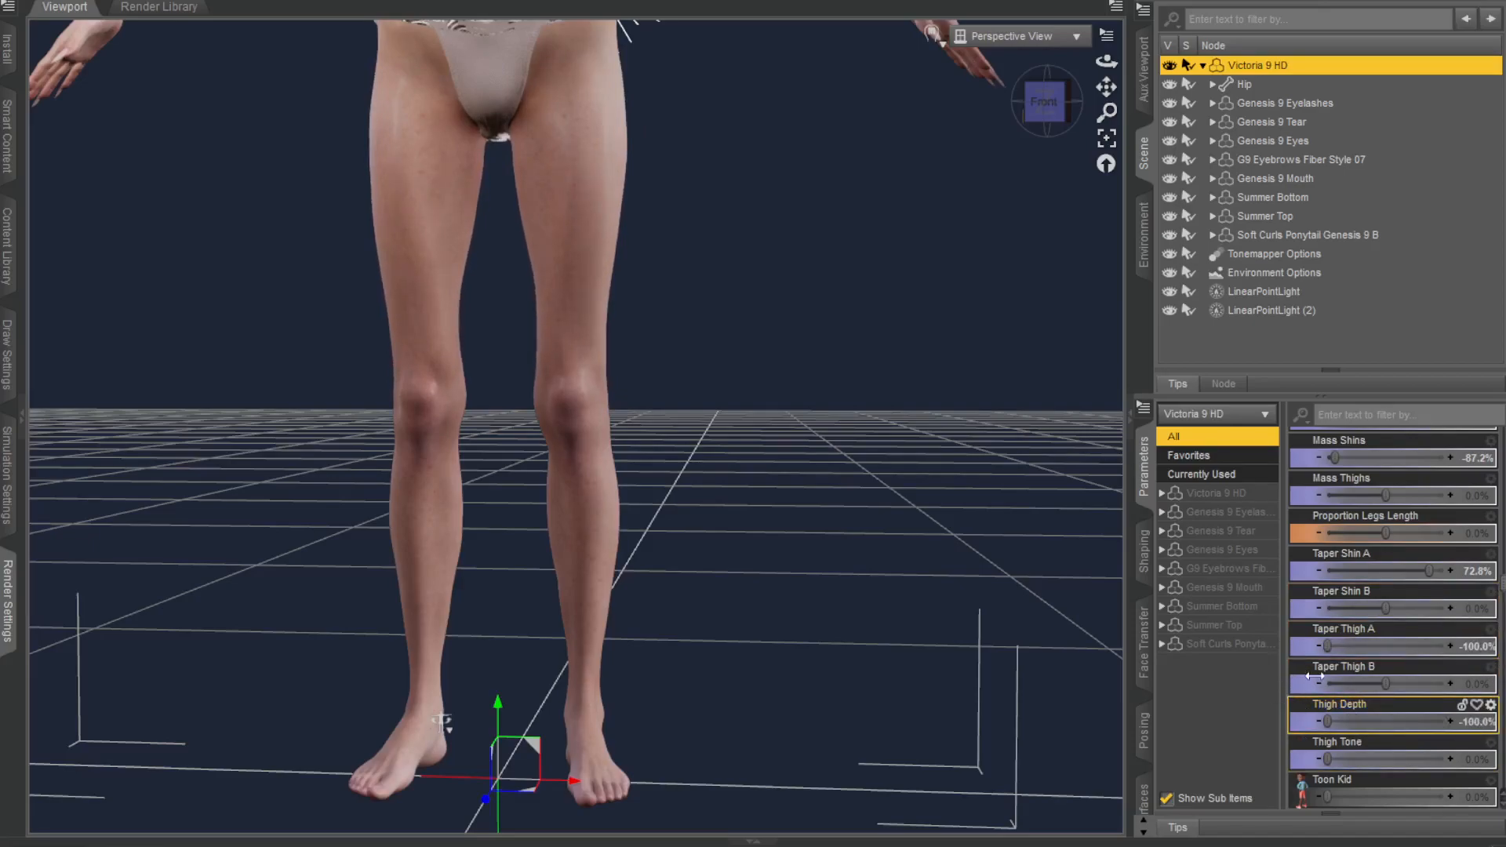
pyautogui.moveTo(1382, 758); pyautogui.dragTo(1467, 712)
# Step: Bring the torso into view and set Love Handles to -20%, Abdominals Width to 12% and Abdominals Outer Define to 100%
pyautogui.scroll(-3, 871, 347)
pyautogui.scroll(-1, 886, 342)
pyautogui.moveTo(1107, 87); pyautogui.dragTo(972, 164)
pyautogui.scroll(-10, 1358, 652)
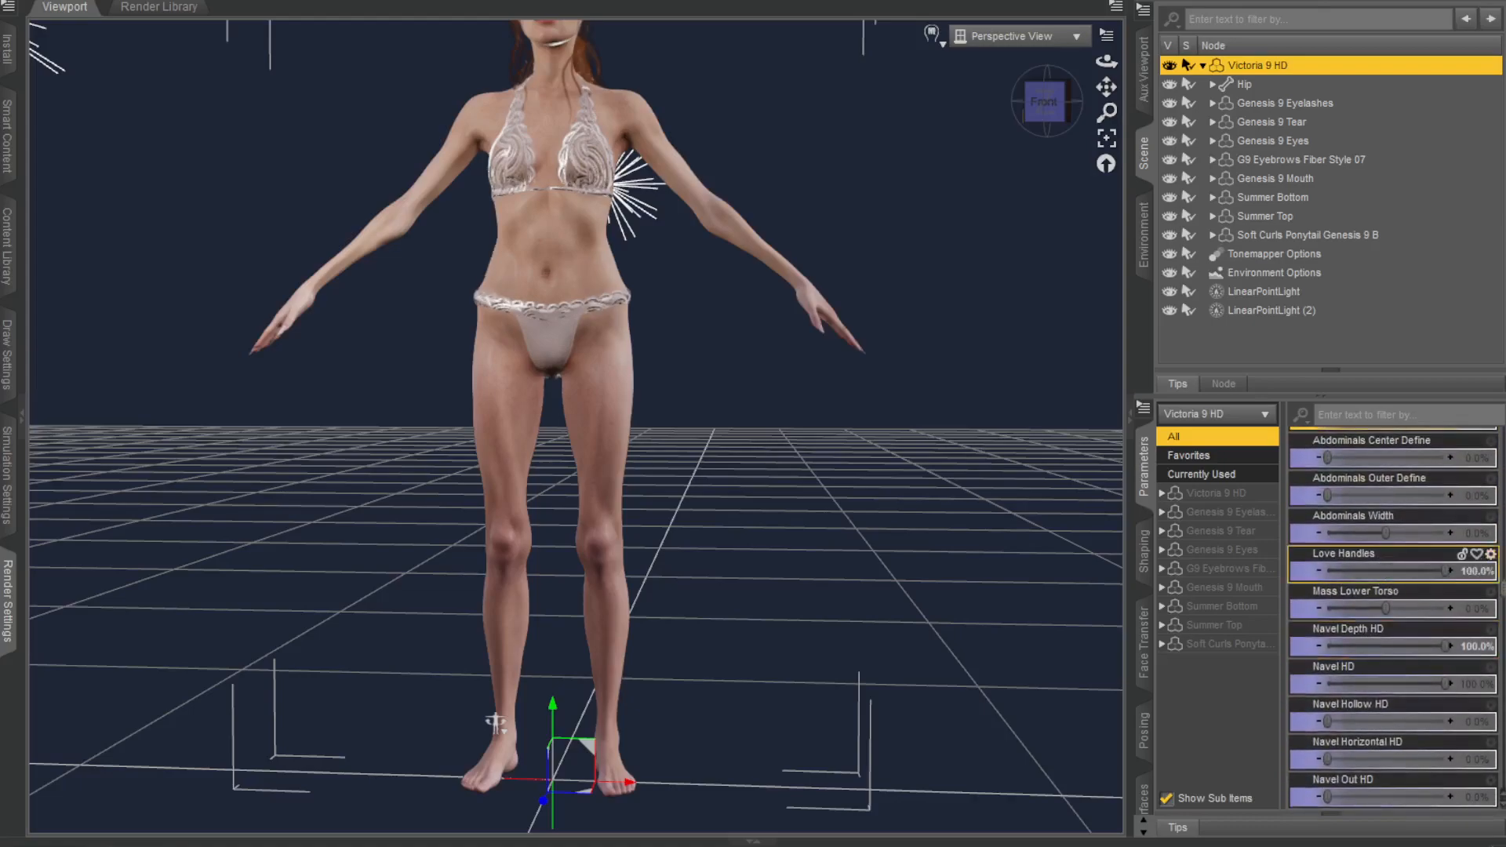
pyautogui.moveTo(1446, 571); pyautogui.dragTo(1386, 556)
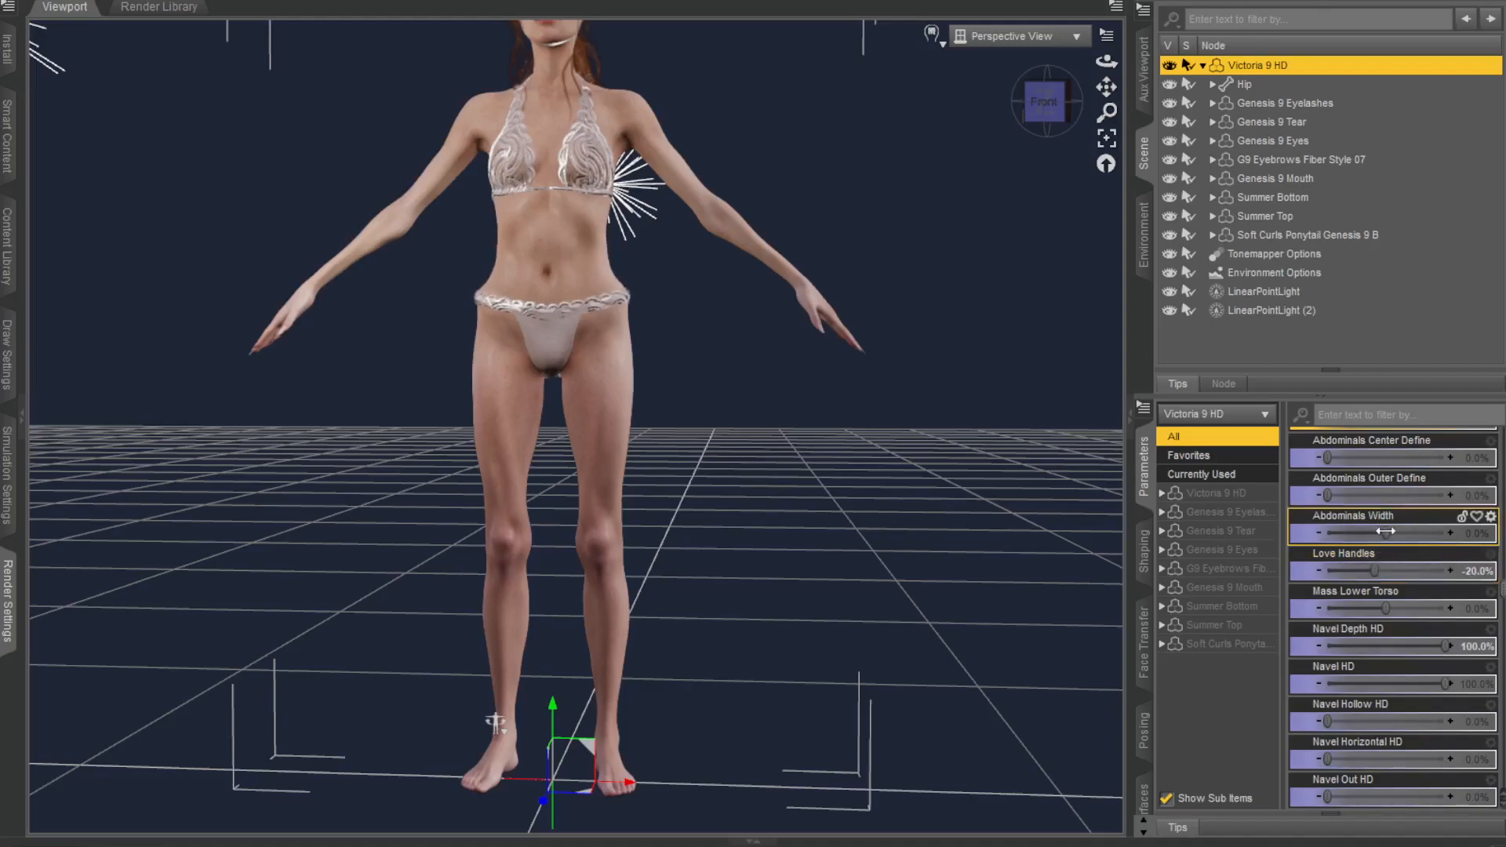
pyautogui.moveTo(1366, 531); pyautogui.dragTo(1414, 530)
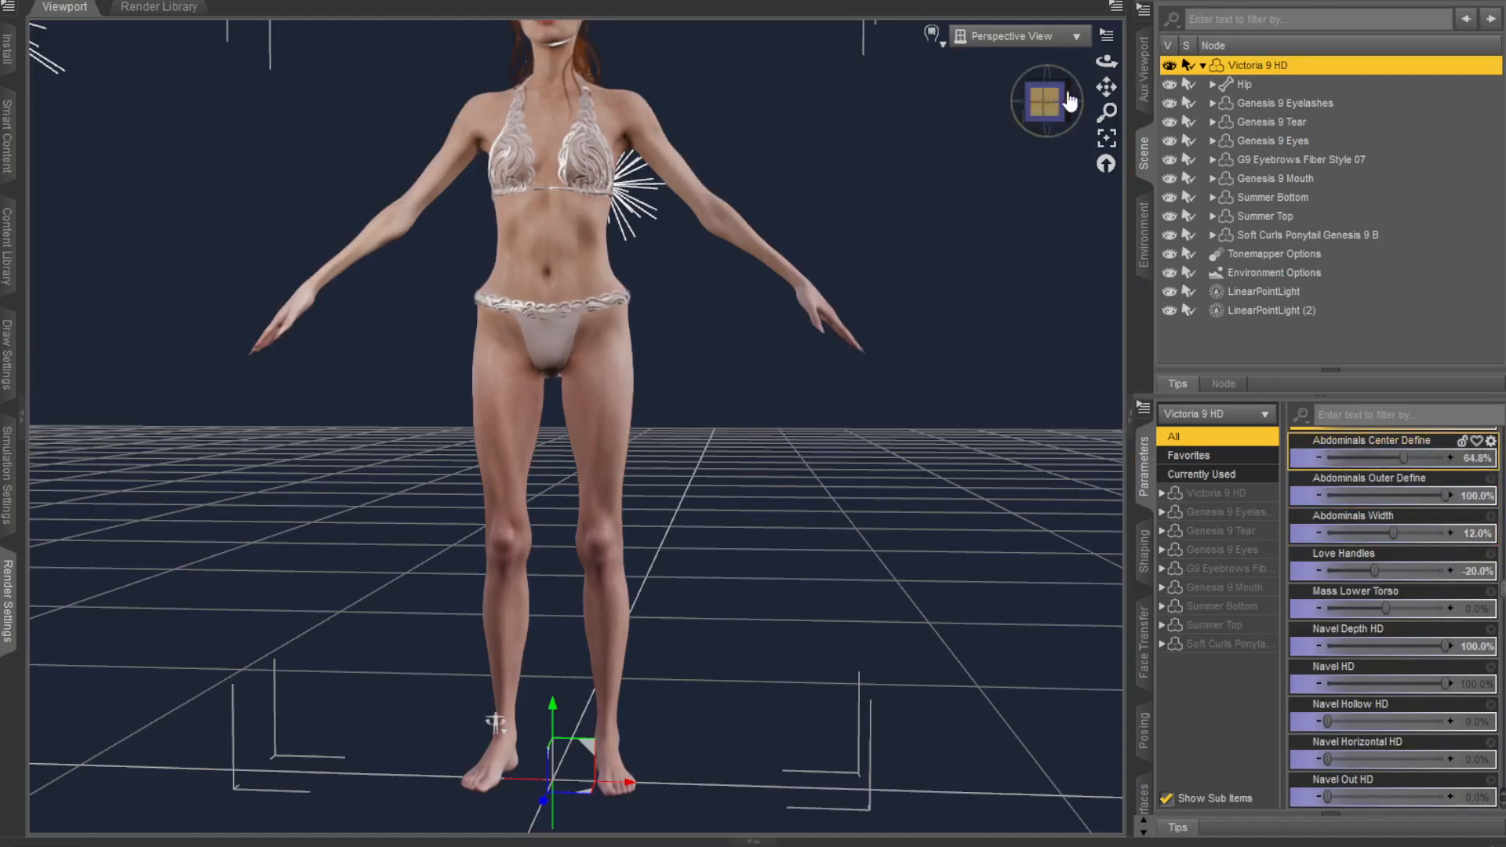
# Step: Set Pregnant to 42.4%, checking the belly from the figure's left side and from the front
pyautogui.scroll(-3, 1379, 561)
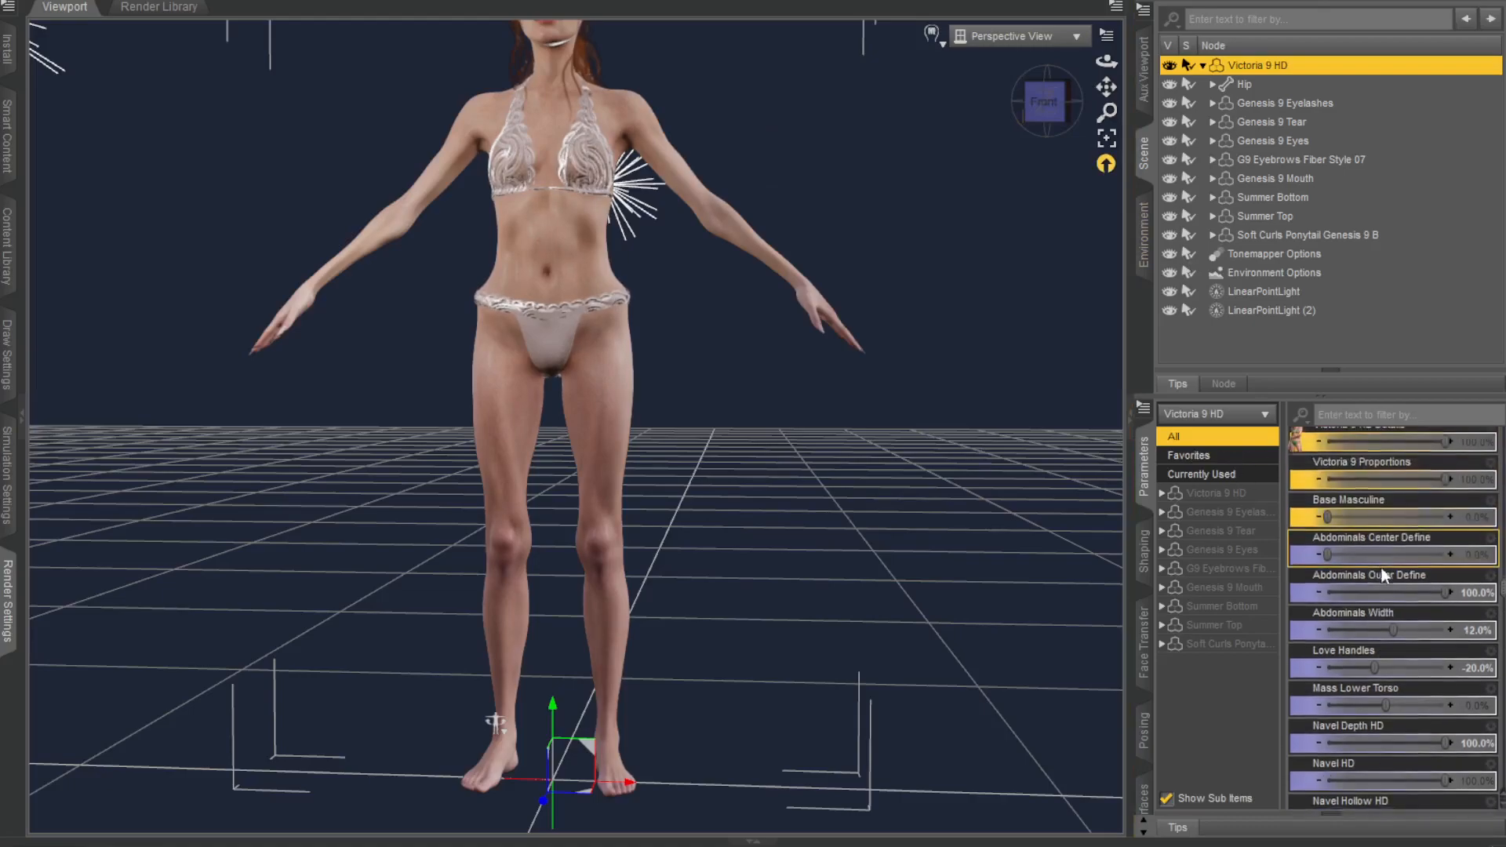
pyautogui.scroll(-6, 1379, 607)
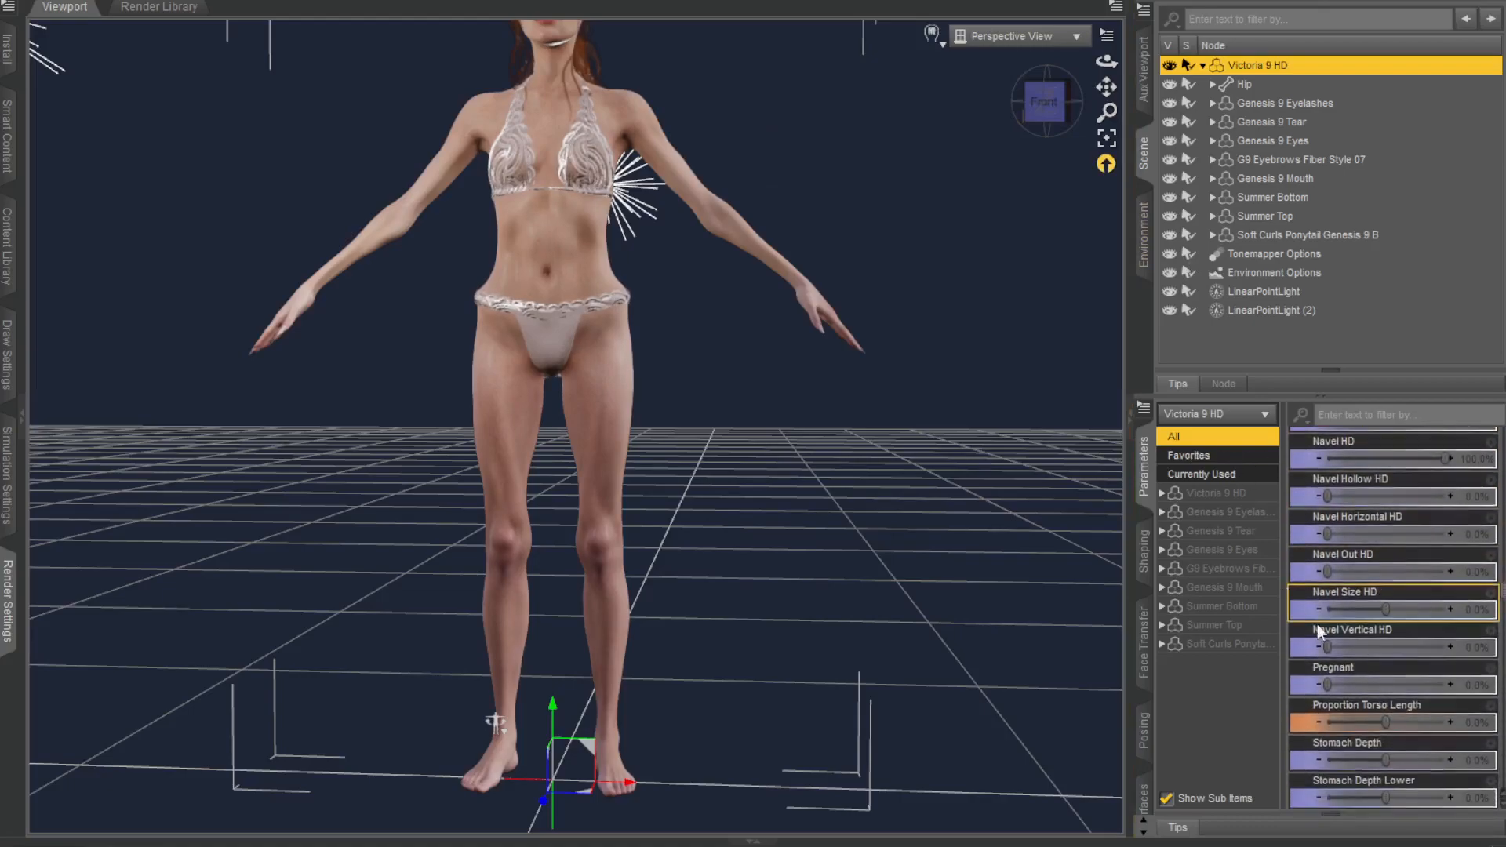
pyautogui.moveTo(1048, 102); pyautogui.dragTo(977, 103)
pyautogui.moveTo(1327, 570); pyautogui.dragTo(1379, 574)
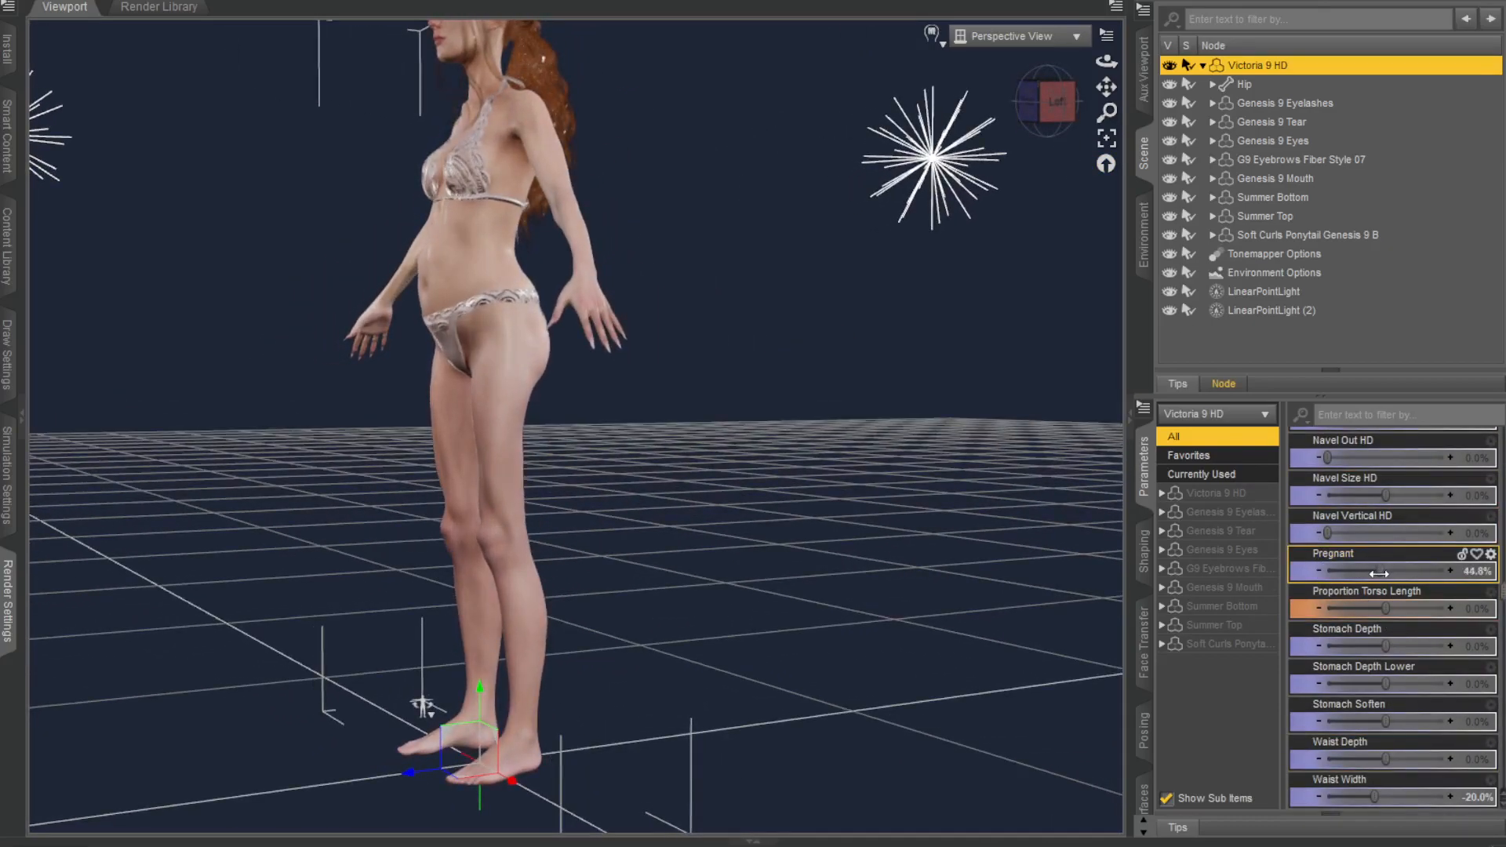
pyautogui.moveTo(1047, 102)
pyautogui.mouseDown()
pyautogui.moveTo(1118, 99)
pyautogui.moveTo(1115, 115)
pyautogui.moveTo(1058, 100)
pyautogui.mouseUp()
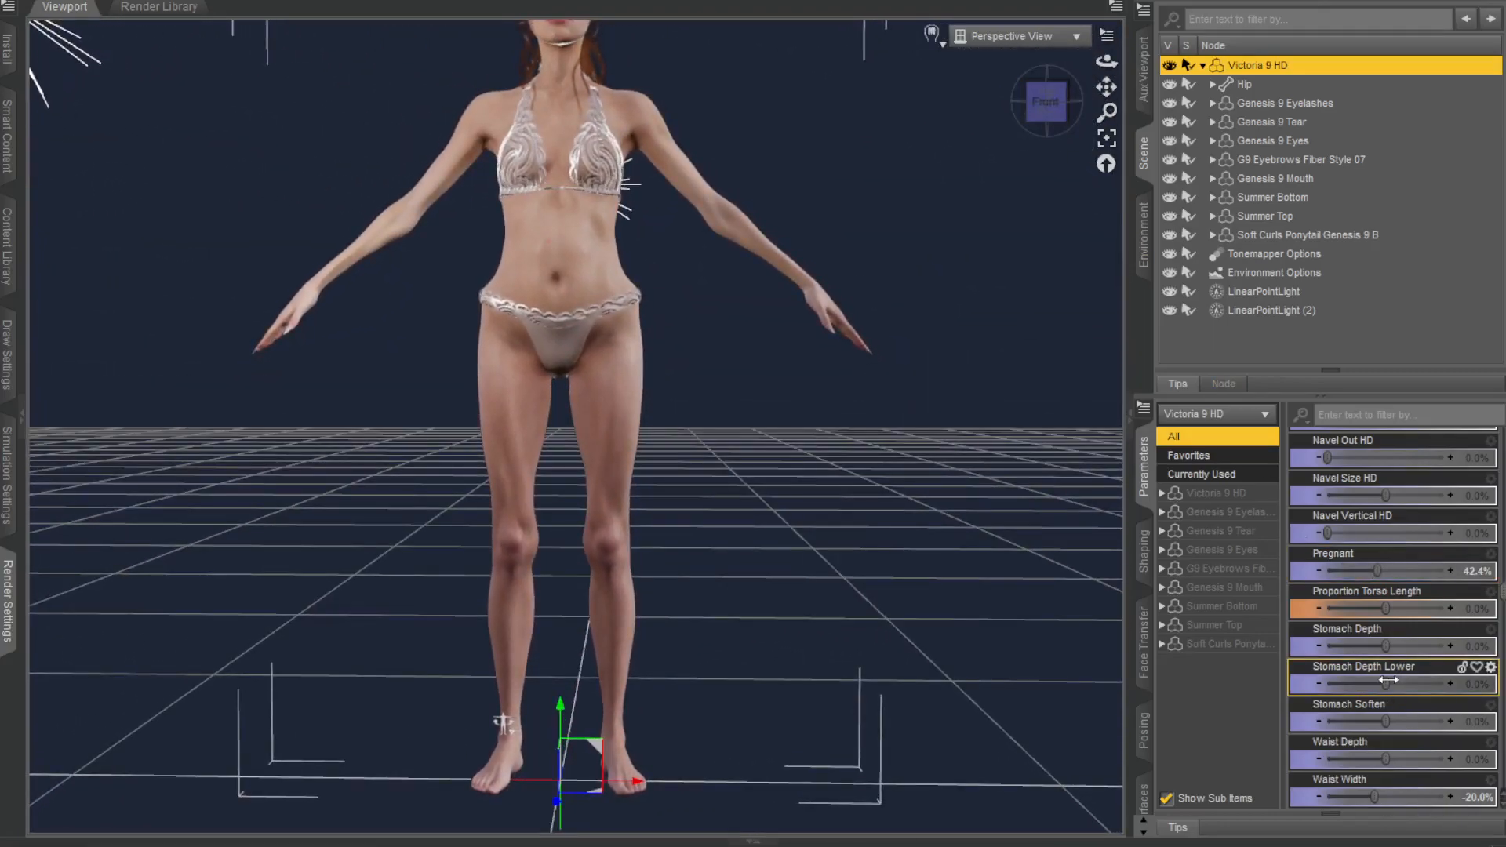
# Step: From the side, set Pregnant to 53.6%, Stomach Depth to -7.2%, Stomach Depth Lower to 52%, Stomach Soften to 5.6% and Waist Depth to 84%
pyautogui.scroll(-3, 1358, 629)
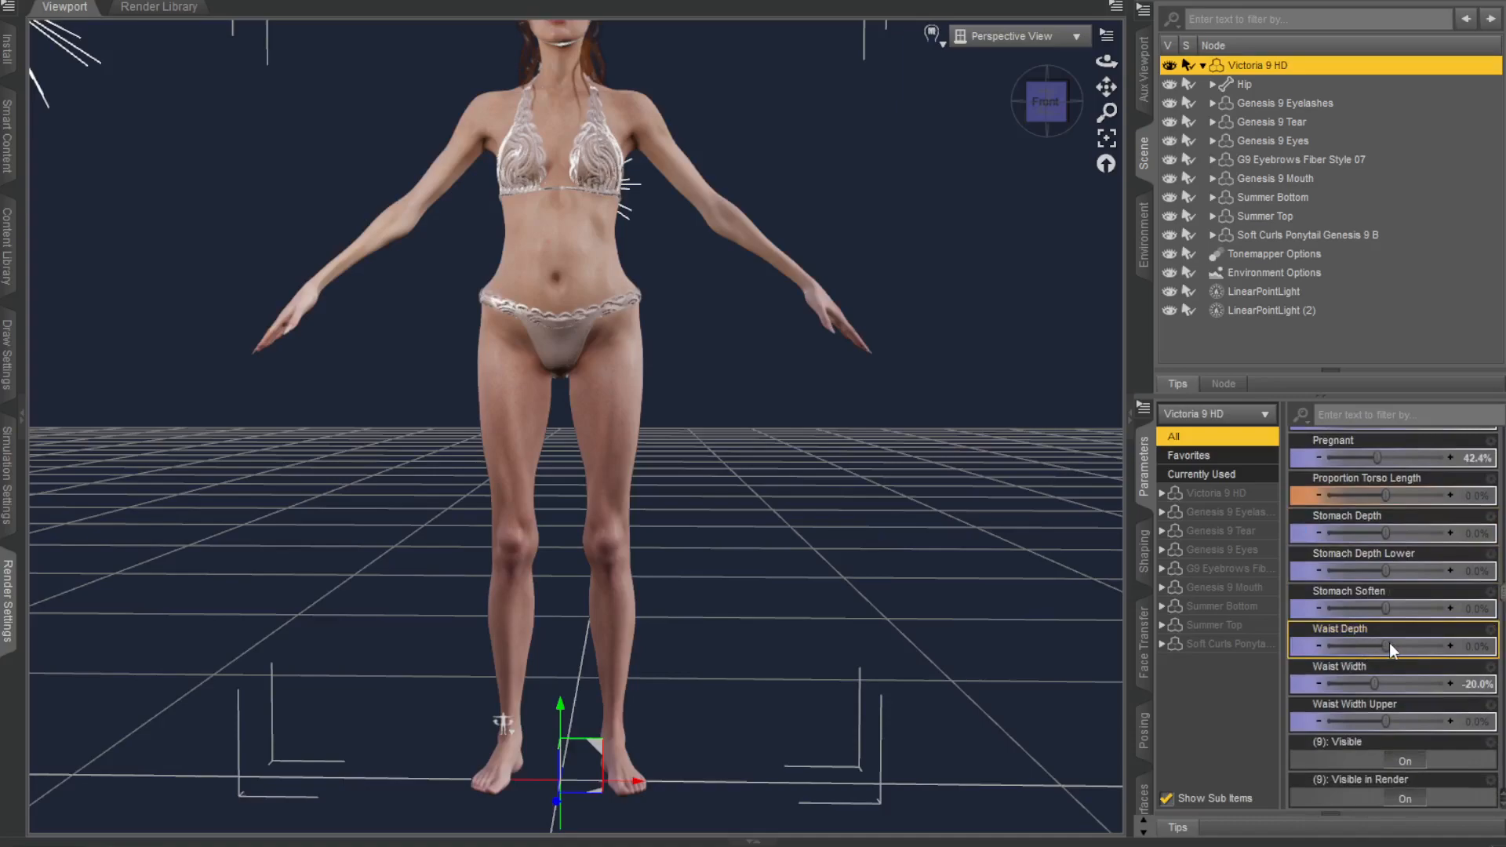
pyautogui.moveTo(1390, 644); pyautogui.dragTo(1358, 645)
pyautogui.moveTo(1042, 103); pyautogui.dragTo(1089, 114)
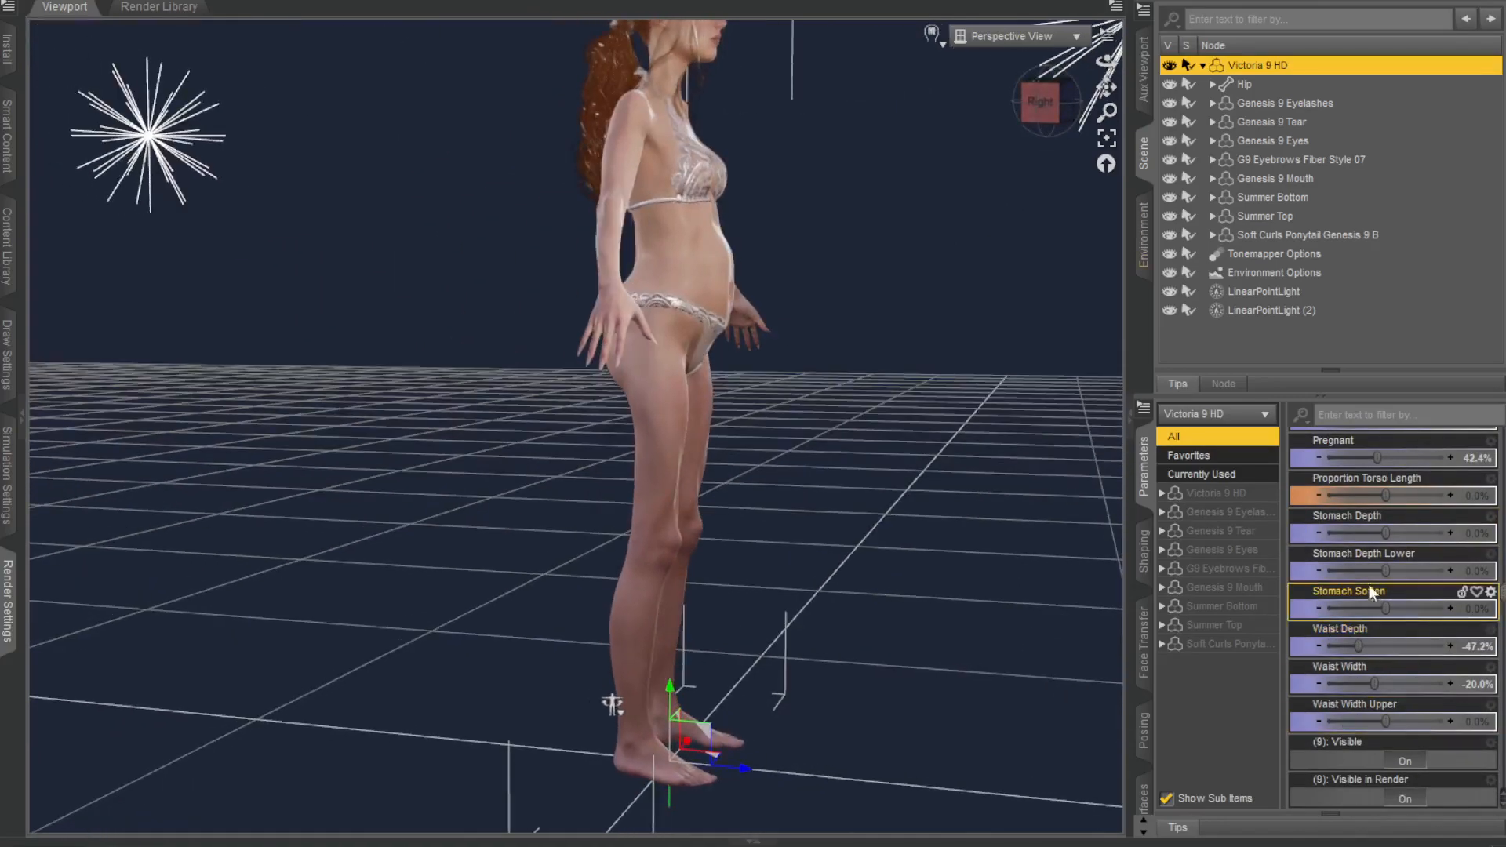
pyautogui.moveTo(1386, 533); pyautogui.dragTo(1459, 628)
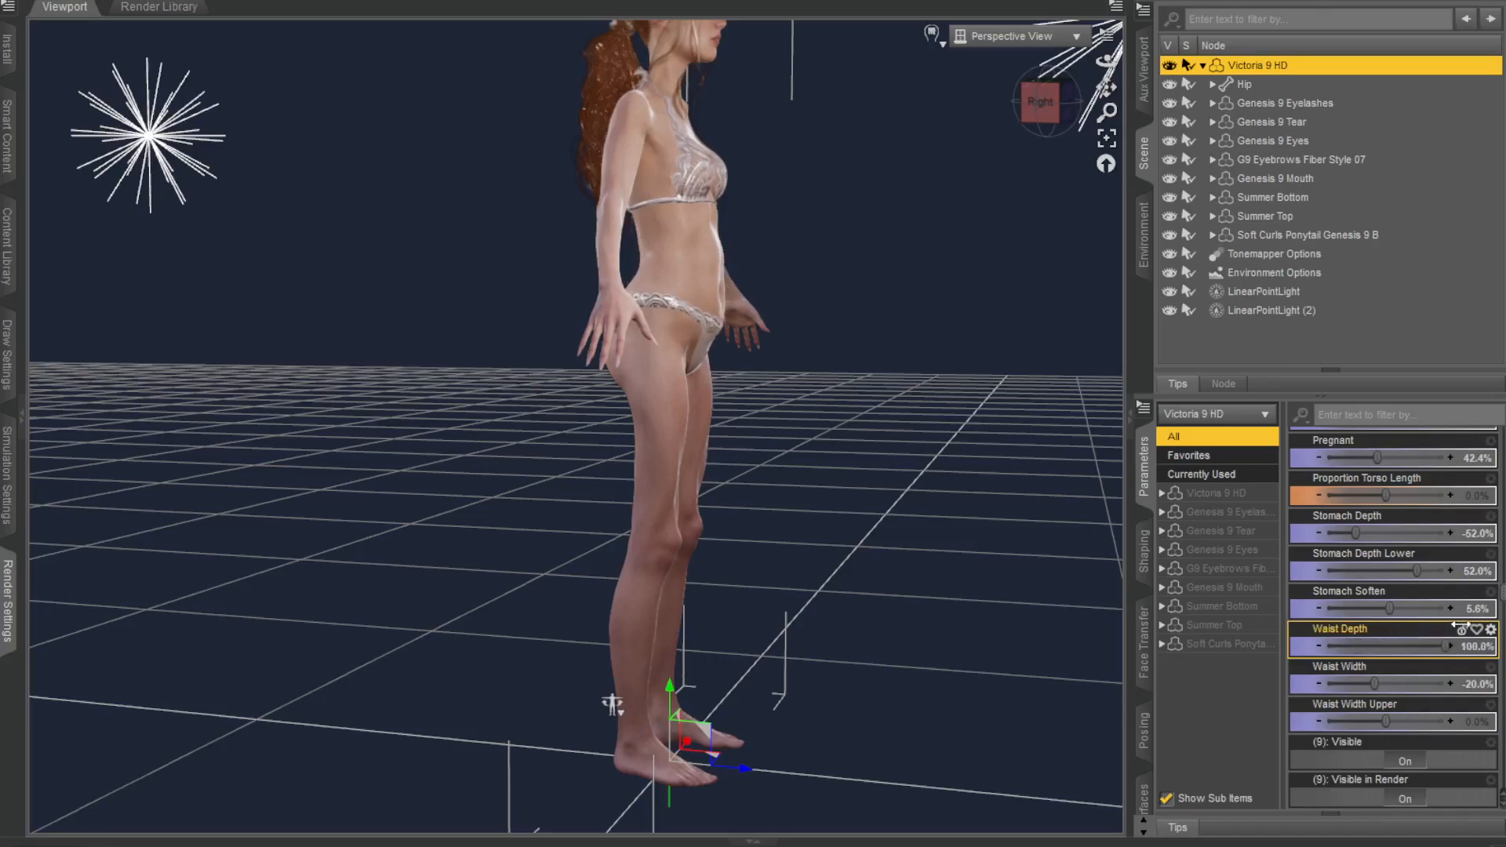
pyautogui.moveTo(1355, 533)
pyautogui.mouseDown()
pyautogui.moveTo(1405, 532)
pyautogui.moveTo(1380, 532)
pyautogui.mouseUp()
pyautogui.moveTo(1377, 458); pyautogui.dragTo(1403, 458)
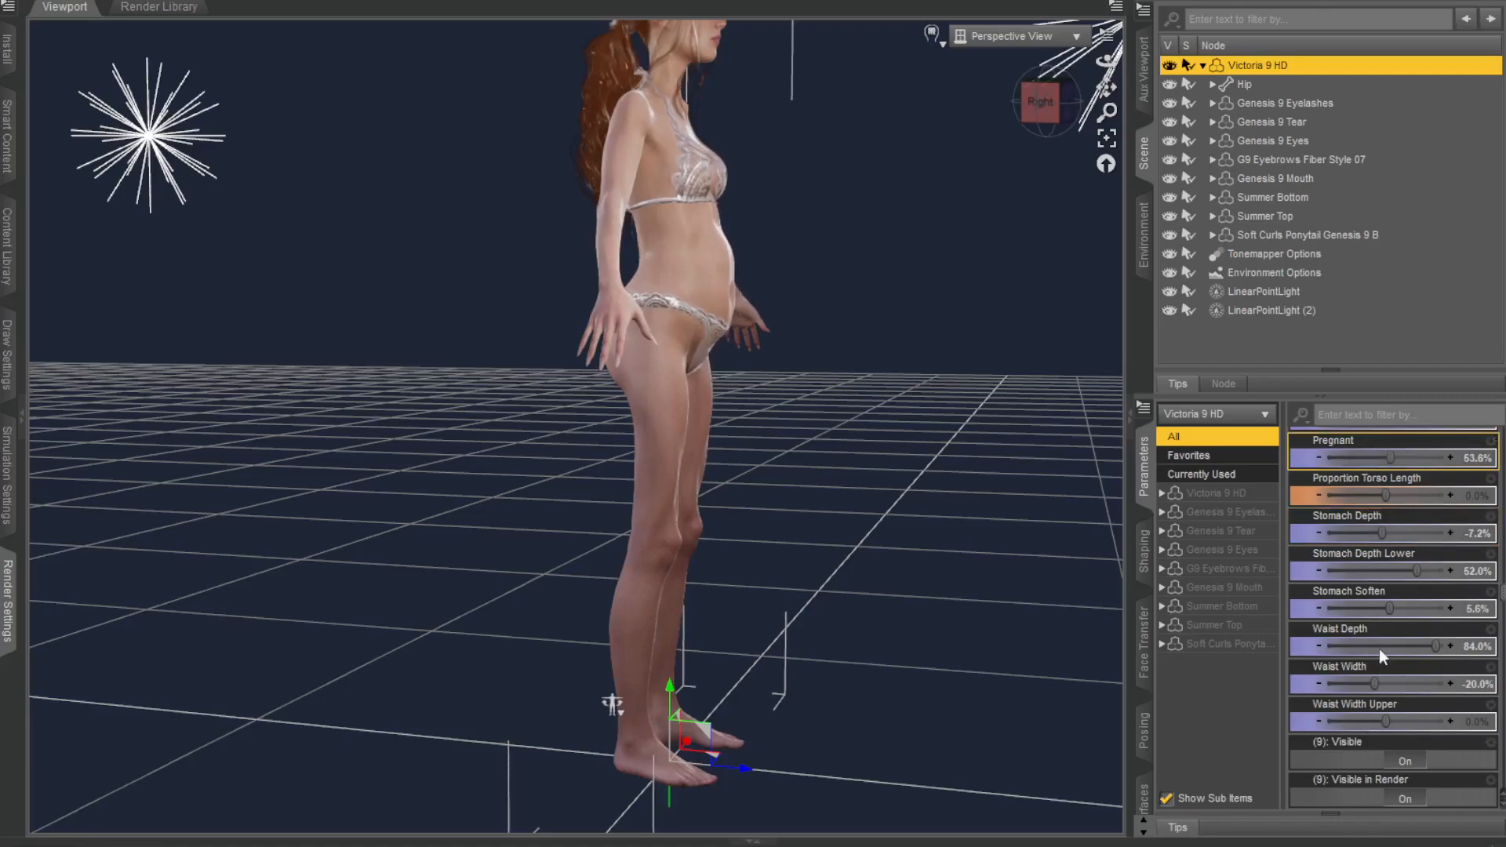
# Step: Narrow the upper waist by setting Waist Width Upper to -10.4%, checking the figure from the front
pyautogui.scroll(-3, 1381, 652)
pyautogui.moveTo(1388, 603); pyautogui.dragTo(1380, 604)
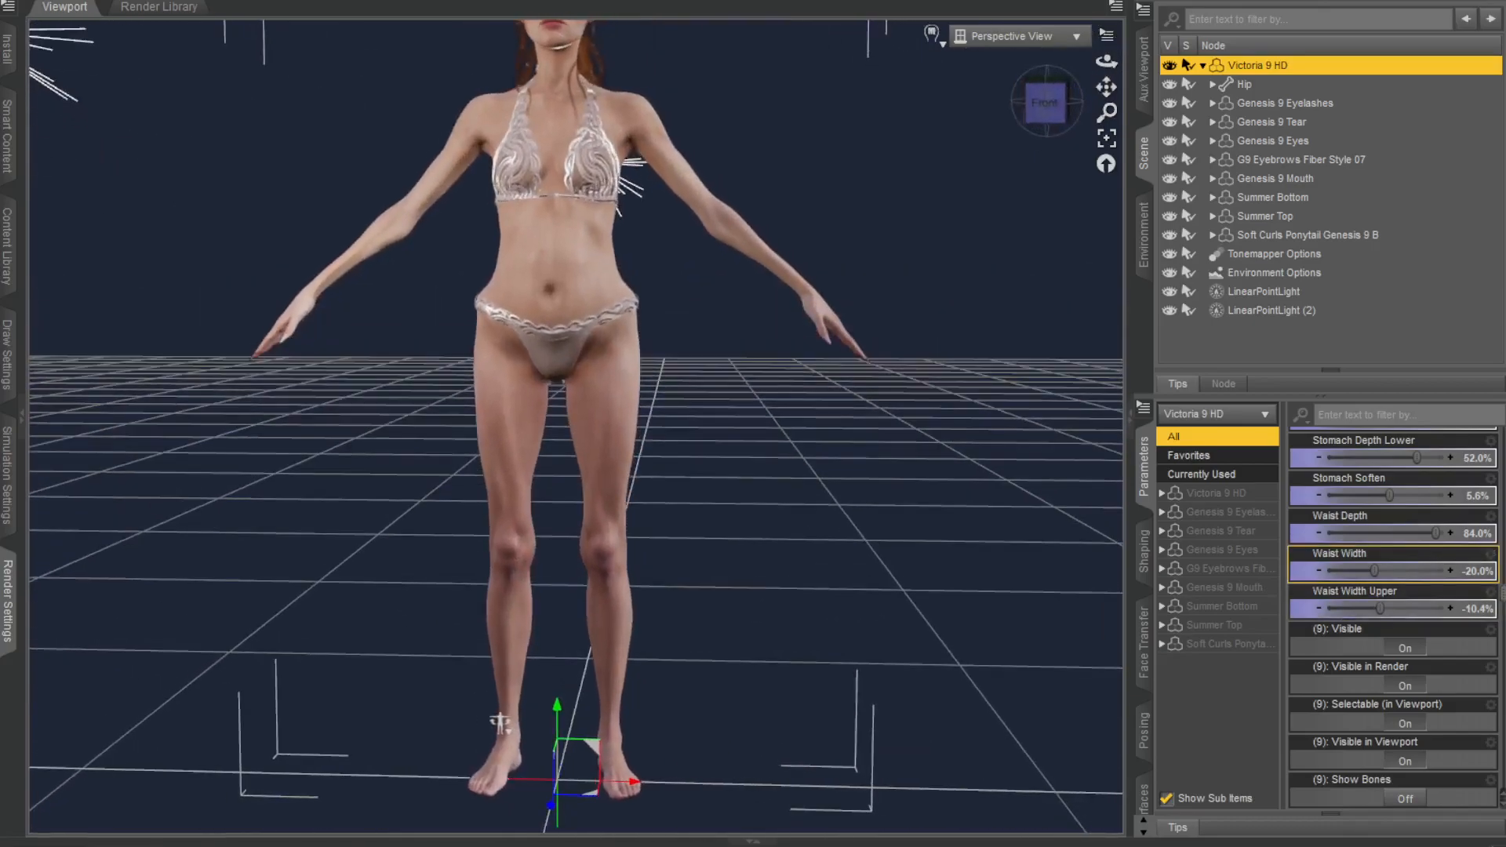
pyautogui.moveTo(1432, 606); pyautogui.dragTo(1280, 571)
# Step: Browse the remaining Victoria 9 HD parameters, from the toe and expression dials through the pose controls to the clothing and hair adjustments
pyautogui.scroll(-10, 1350, 630)
pyautogui.scroll(-15, 1404, 637)
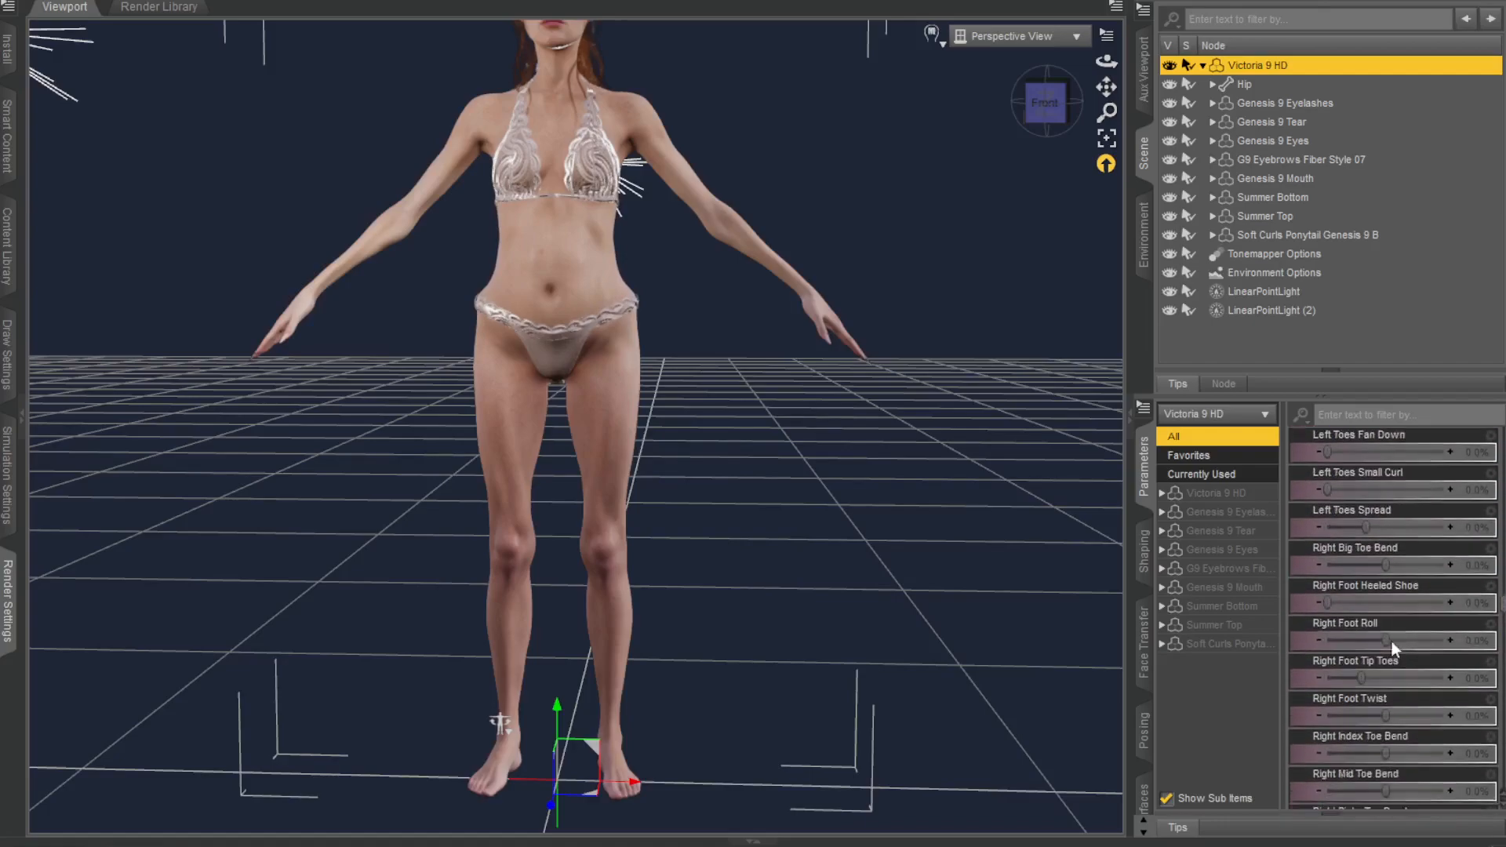
pyautogui.scroll(-15, 1387, 617)
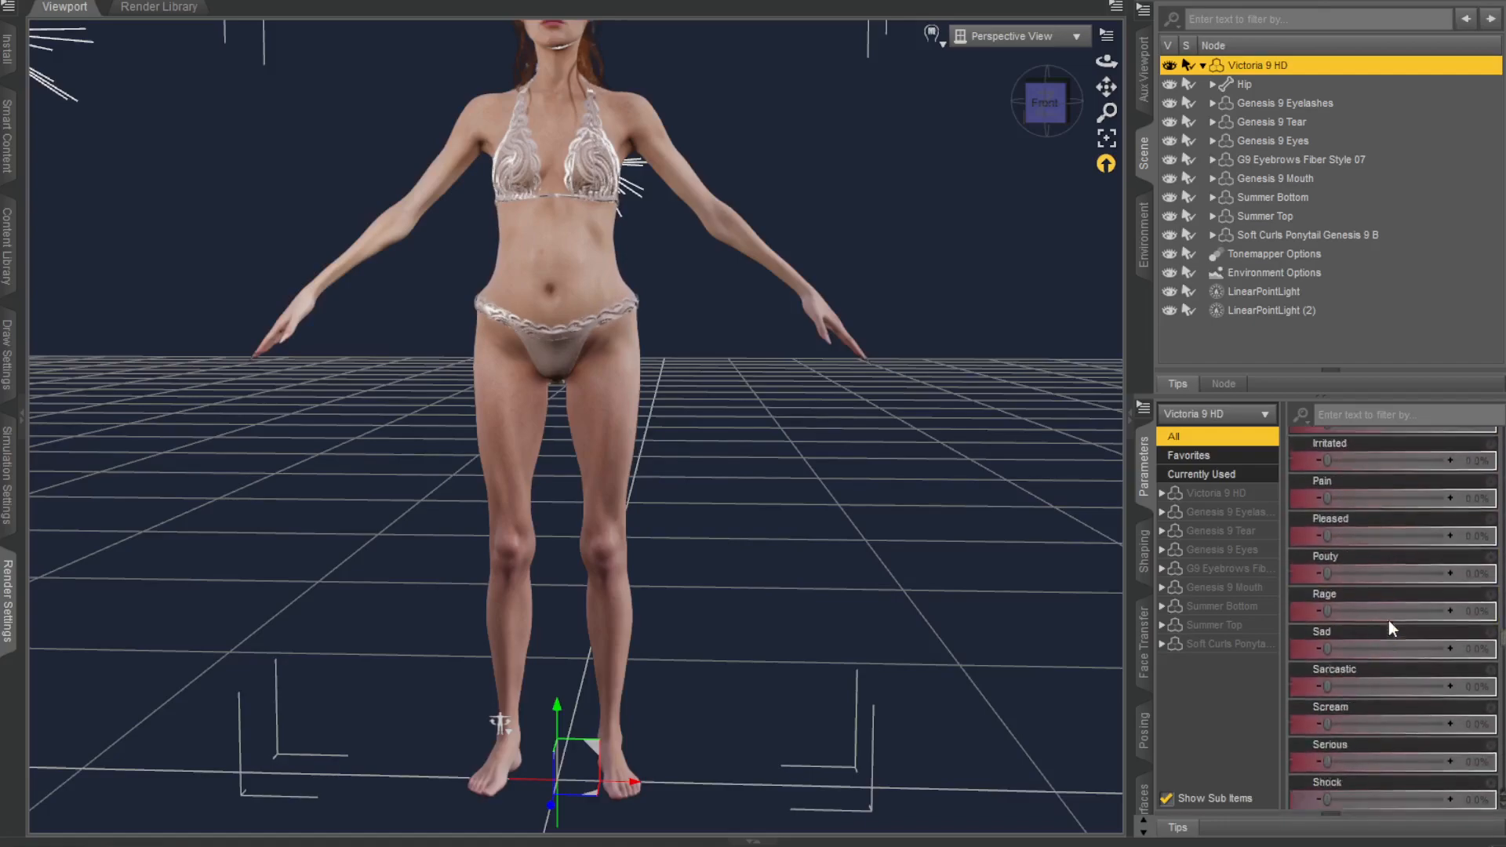
pyautogui.scroll(-15, 1392, 628)
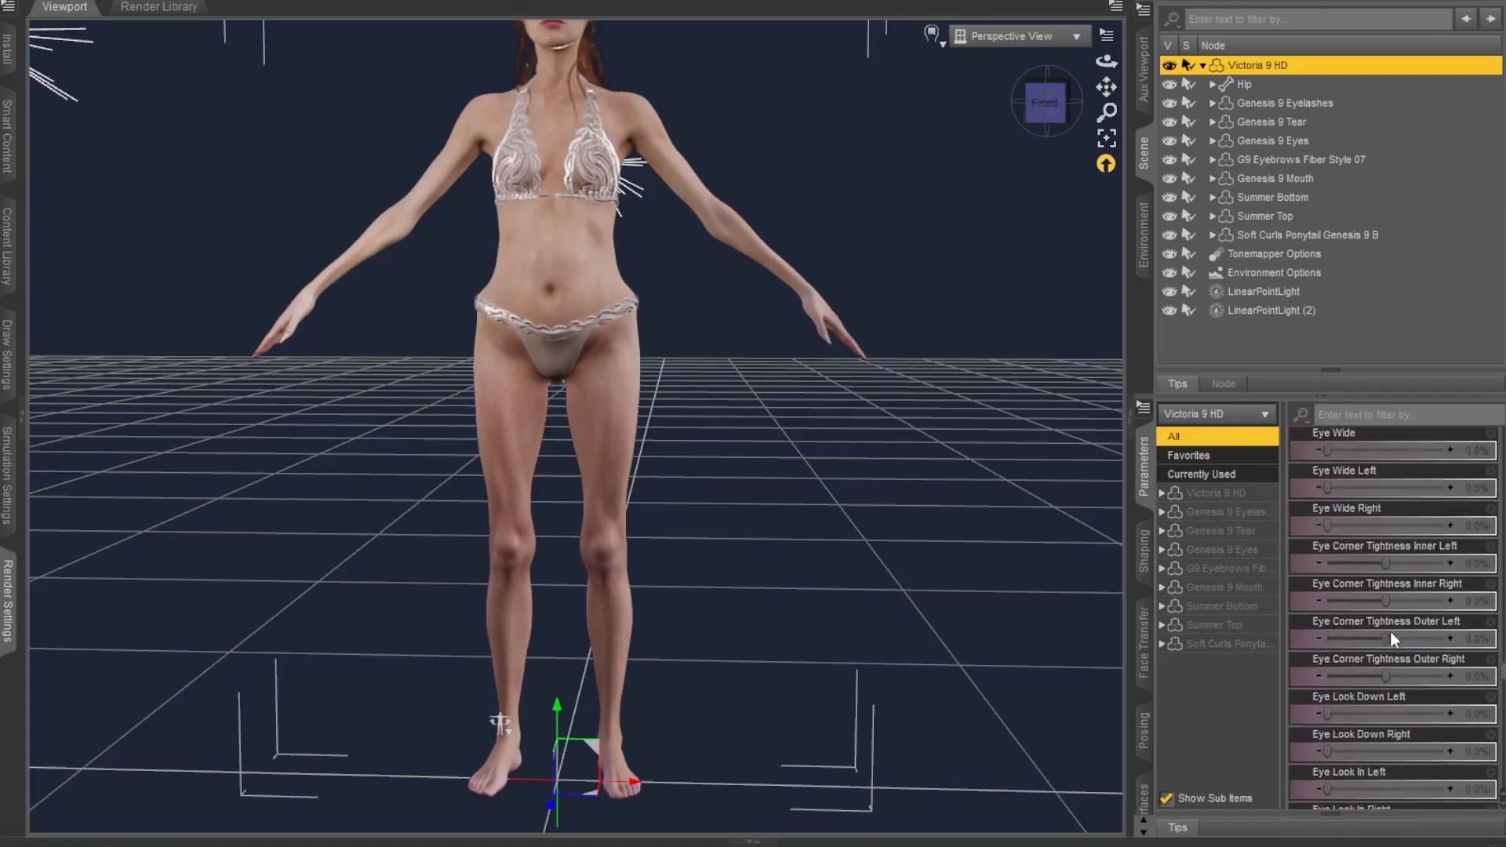
pyautogui.scroll(-12, 1393, 634)
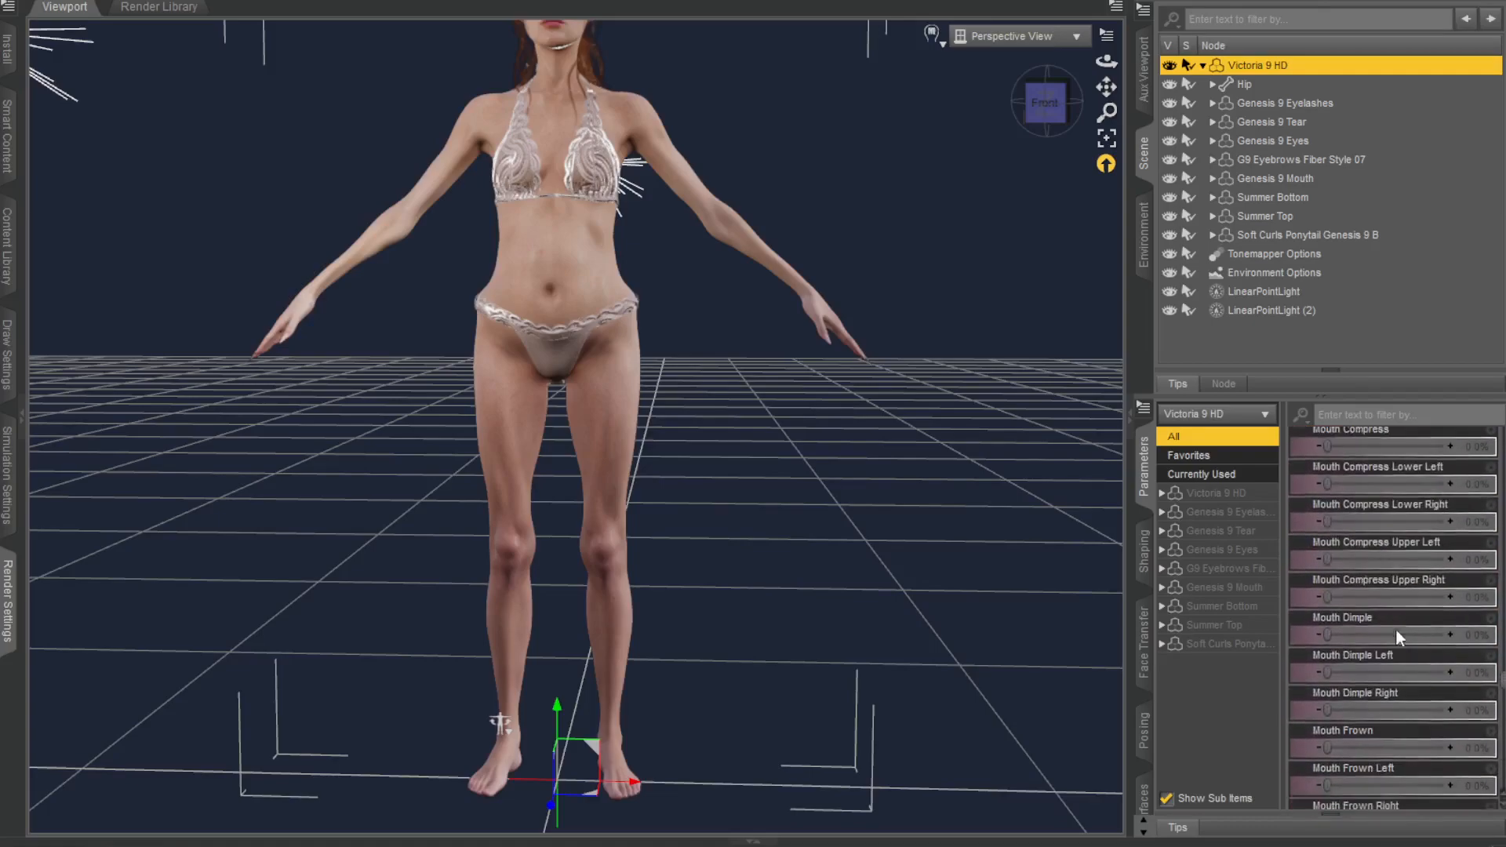
pyautogui.scroll(-15, 1396, 637)
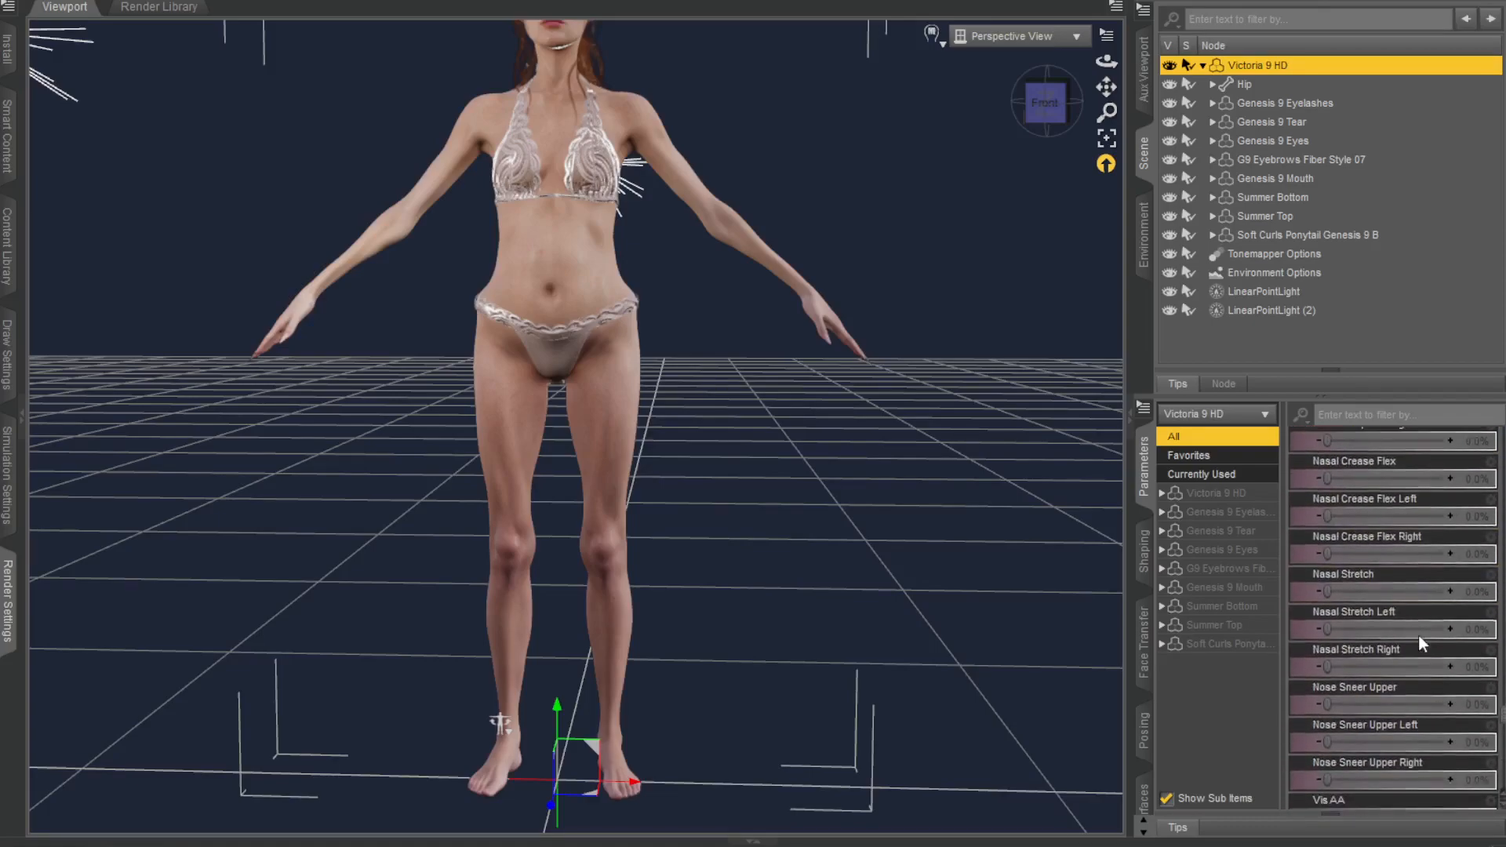
pyautogui.scroll(-15, 1400, 650)
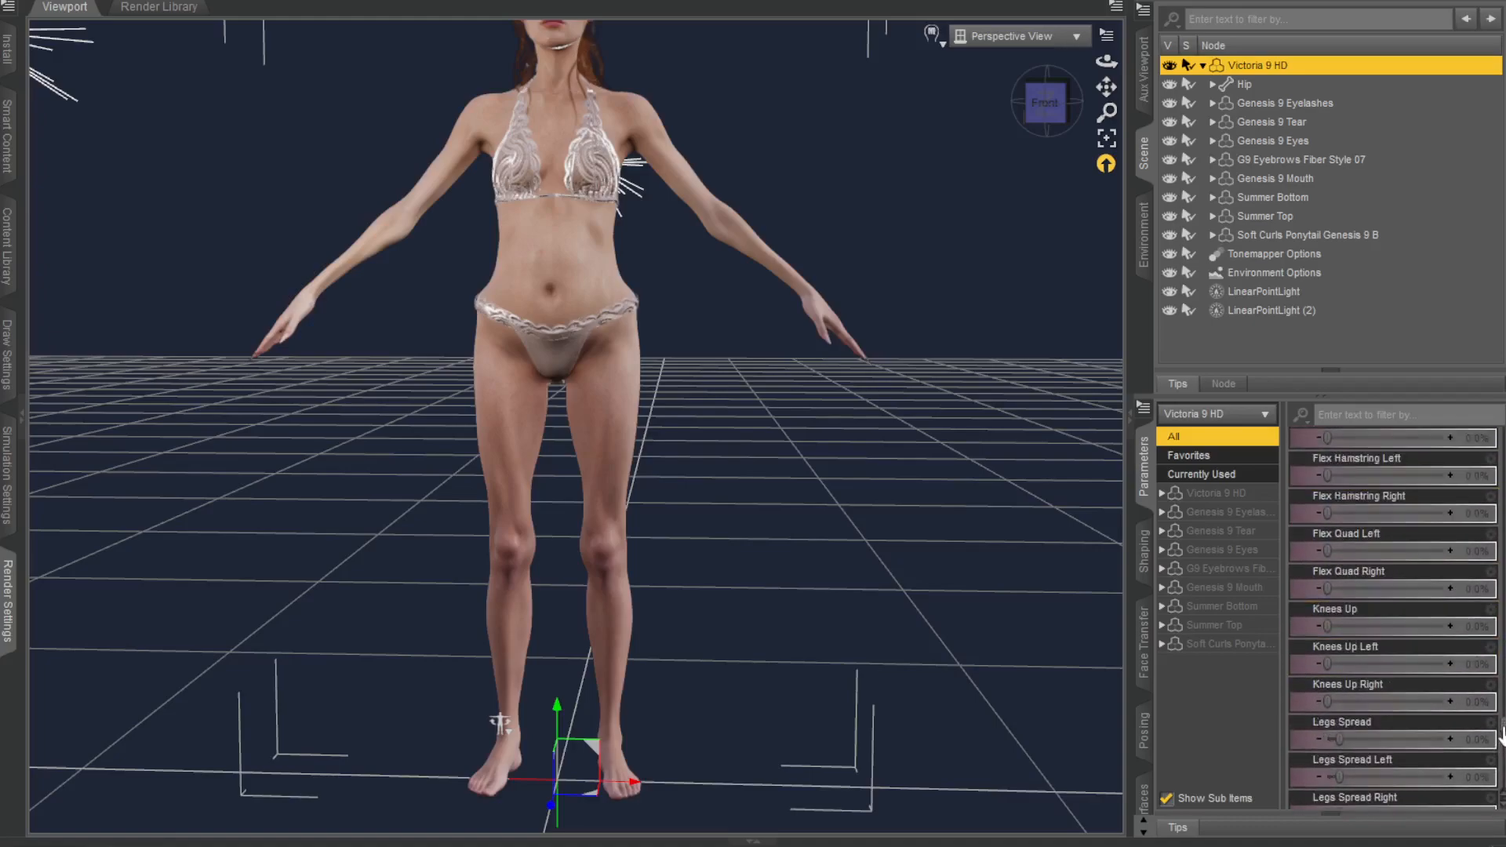
pyautogui.scroll(-3, 1400, 648)
pyautogui.scroll(7, 1400, 648)
pyautogui.scroll(-13, 1399, 648)
pyautogui.scroll(-15, 1400, 654)
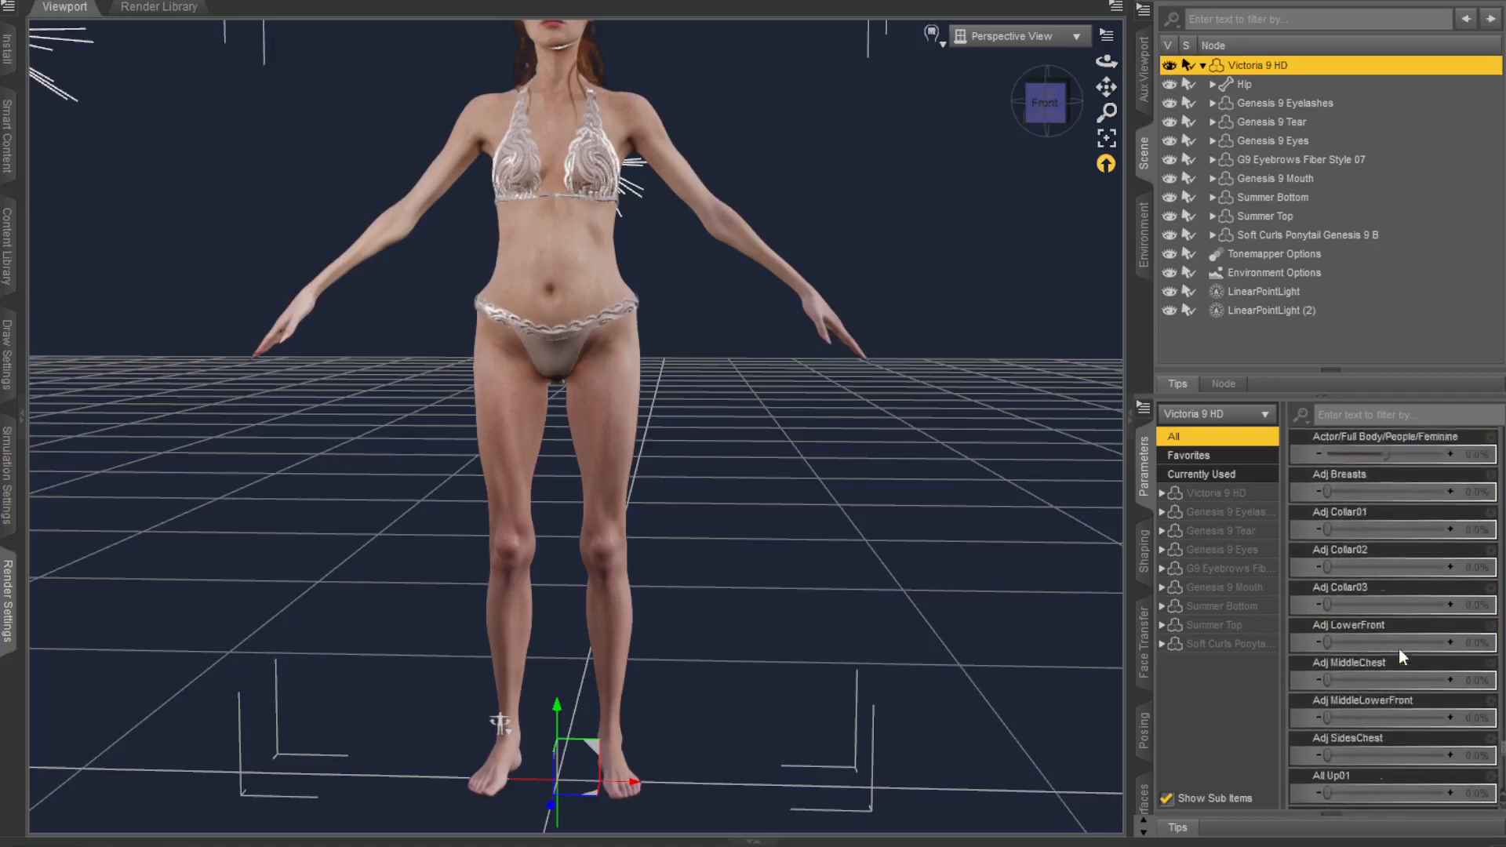
pyautogui.scroll(-5, 1398, 680)
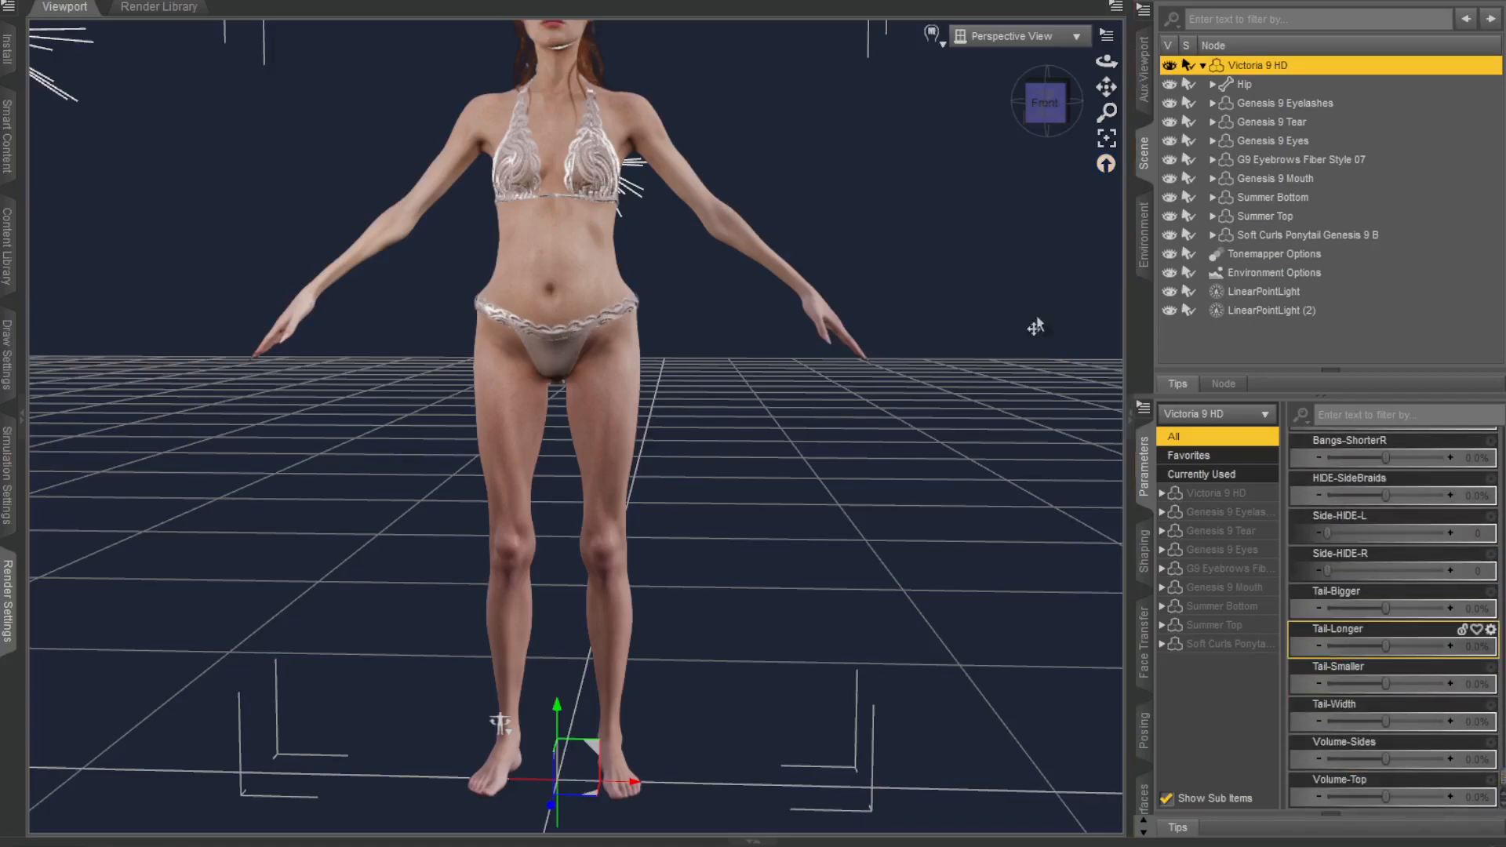
# Step: Examine the reshaped torso and the whole figure from the front
pyautogui.moveTo(1106, 87); pyautogui.dragTo(1053, 106)
pyautogui.scroll(5, 829, 433)
pyautogui.scroll(1, 828, 434)
pyautogui.scroll(-4, 832, 361)
pyautogui.scroll(-2, 832, 361)
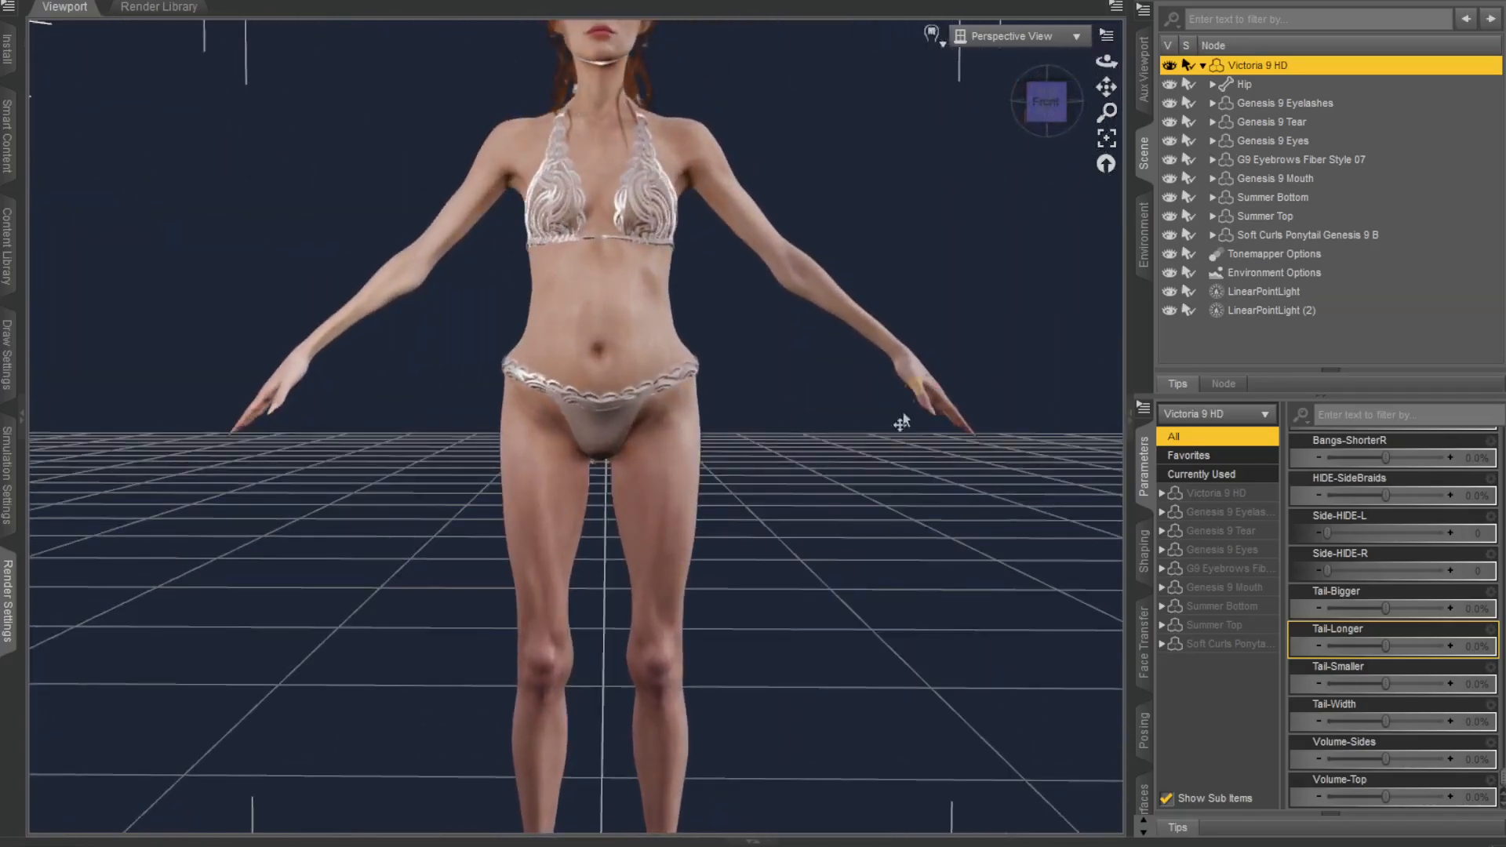
pyautogui.scroll(-4, 910, 412)
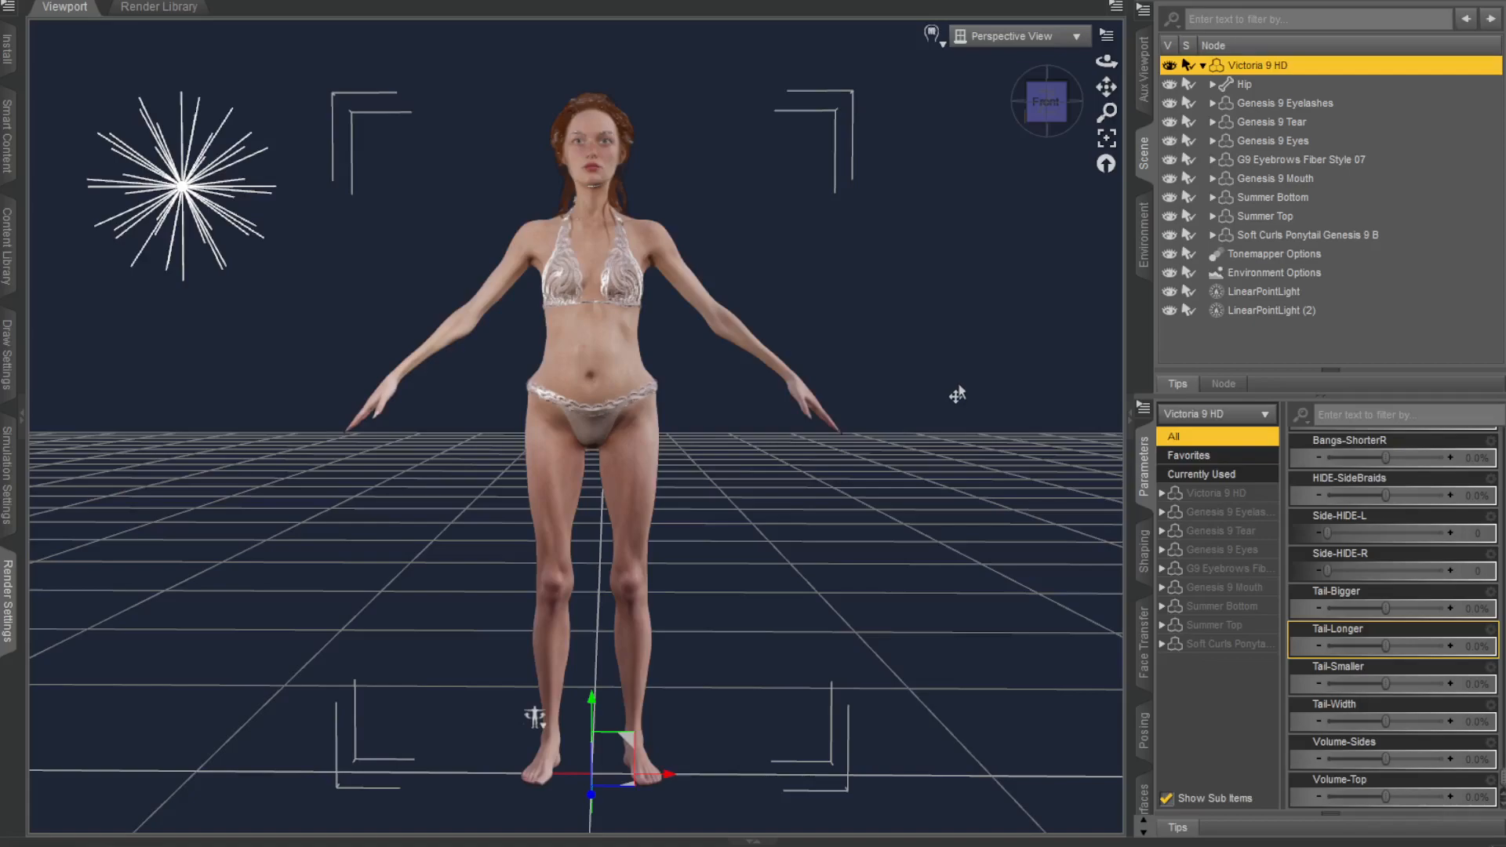
# Step: Examine the reshaped hips, thighs and knees up close, from an angle and from the front
pyautogui.scroll(2, 891, 350)
pyautogui.moveTo(1050, 106); pyautogui.dragTo(943, 369)
pyautogui.scroll(4, 969, 345)
pyautogui.scroll(1, 969, 363)
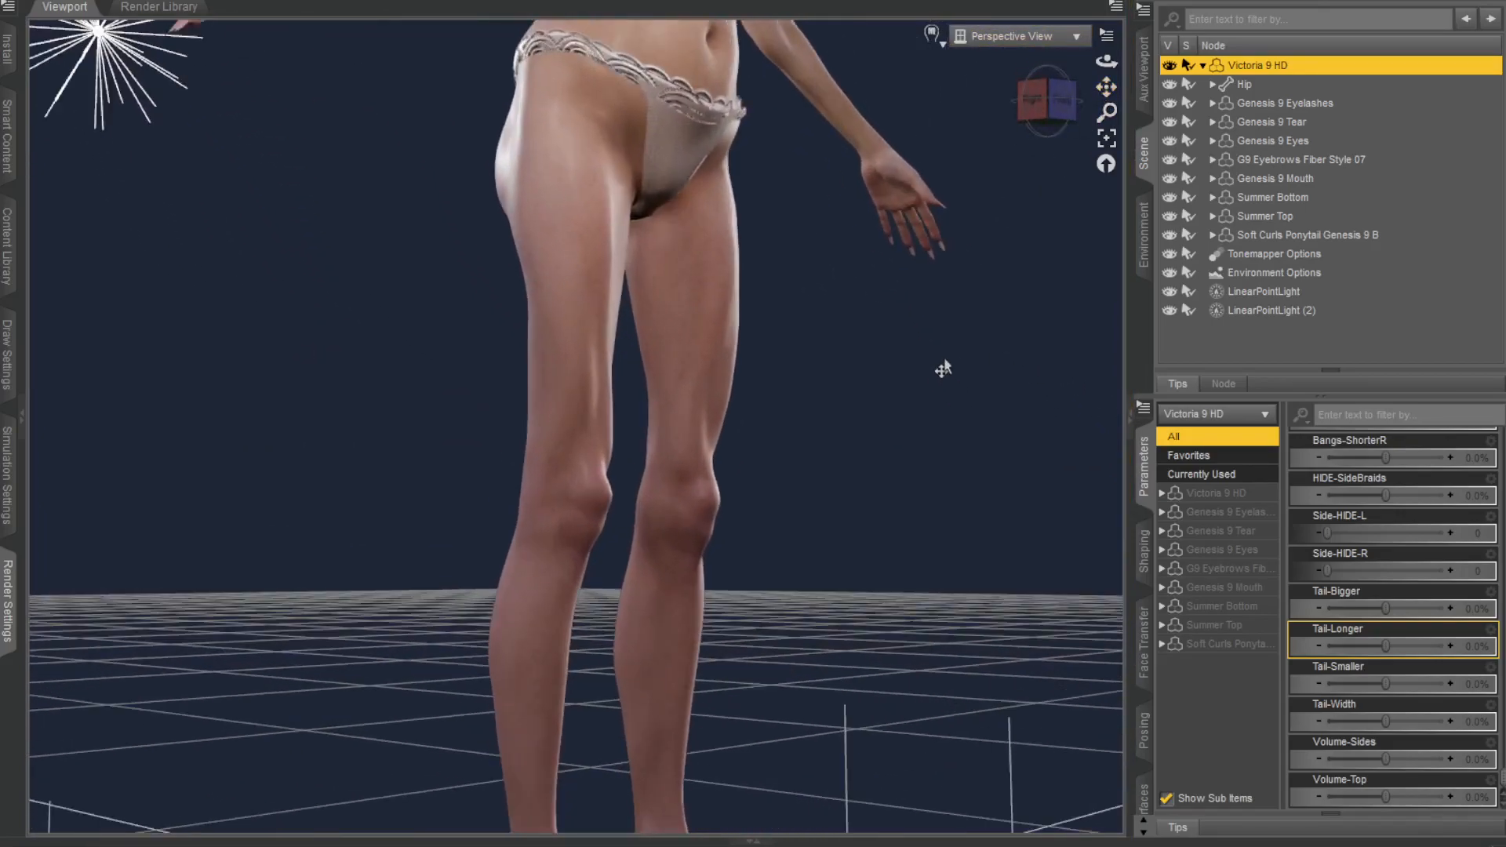
pyautogui.moveTo(1107, 163)
pyautogui.mouseDown()
pyautogui.moveTo(1020, 165)
pyautogui.moveTo(1091, 165)
pyautogui.mouseUp()
pyautogui.keyDown('ctrl'); pyautogui.keyDown('alt'); pyautogui.moveTo(1043, 432); pyautogui.dragTo(899, 433); pyautogui.keyUp('alt'); pyautogui.keyUp('ctrl')
pyautogui.scroll(-1, 887, 408)
pyautogui.scroll(2, 875, 369)
pyautogui.scroll(-3, 875, 342)
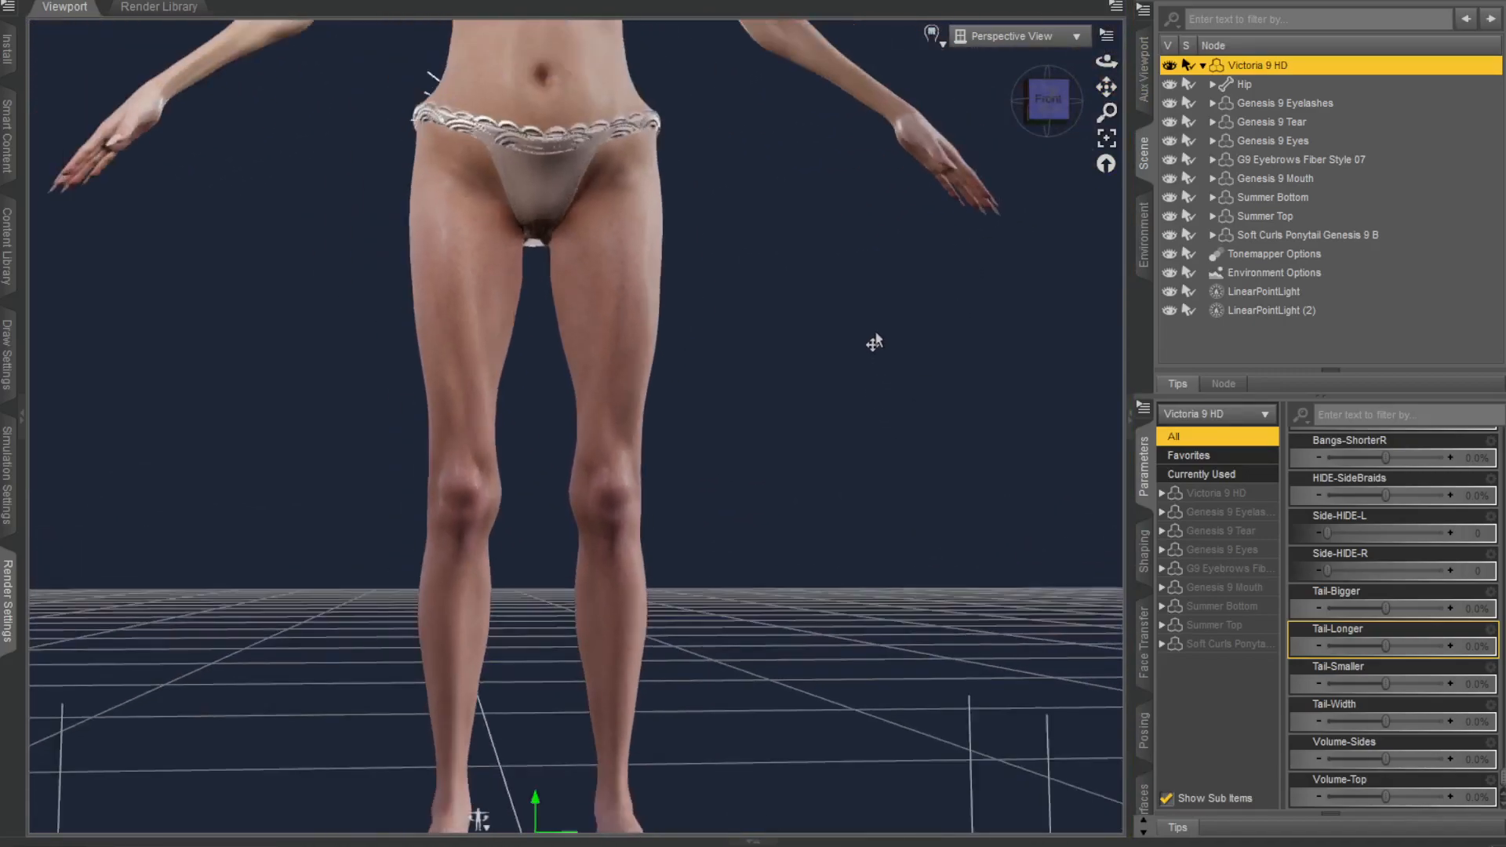
# Step: Frame the whole figure from head to feet and review its overall proportions from the front
pyautogui.moveTo(1107, 86); pyautogui.dragTo(1114, 191)
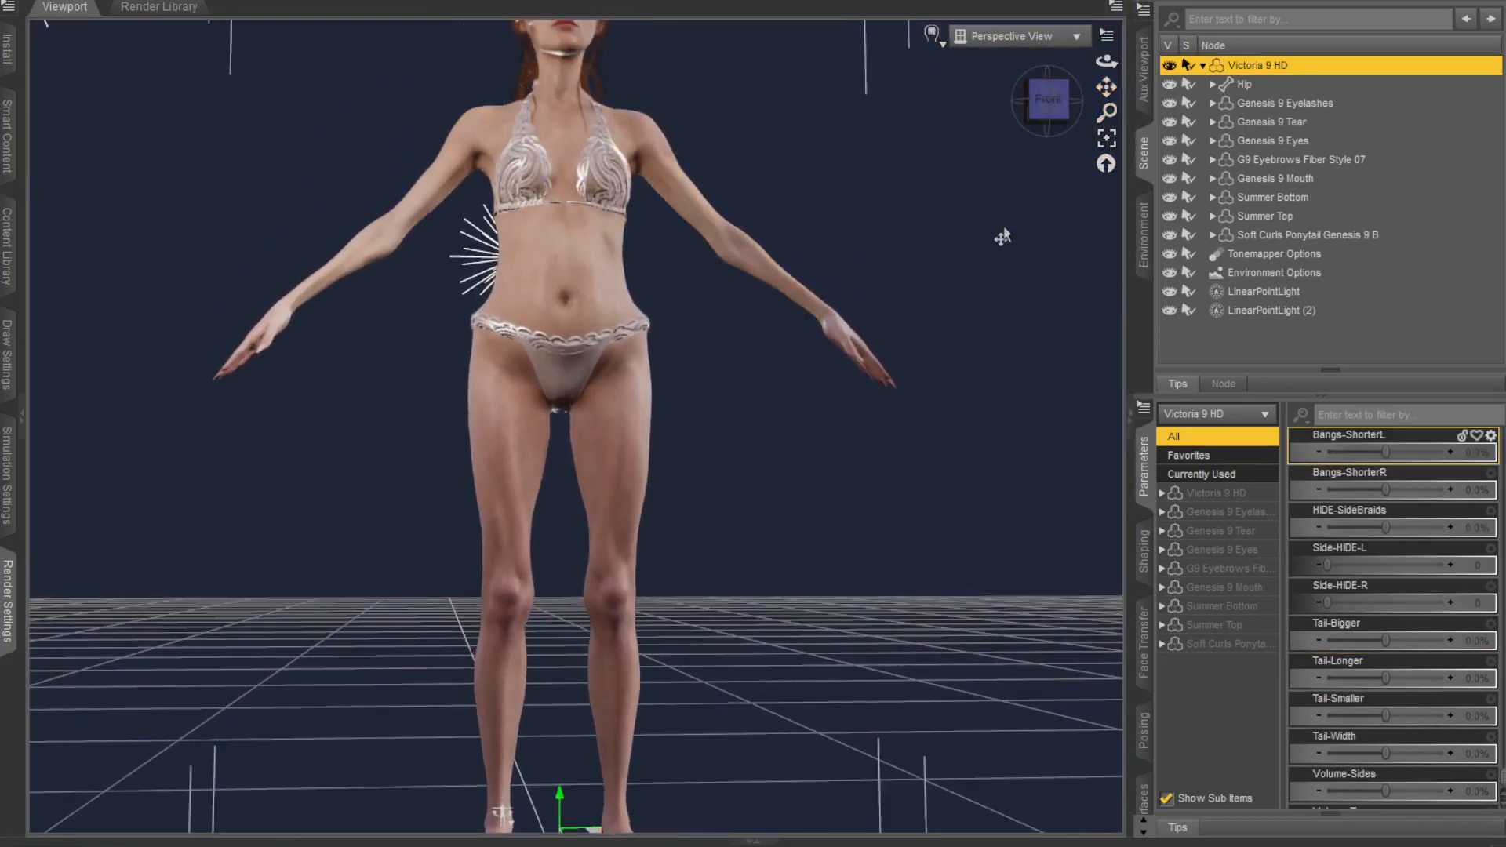
pyautogui.scroll(-3, 958, 266)
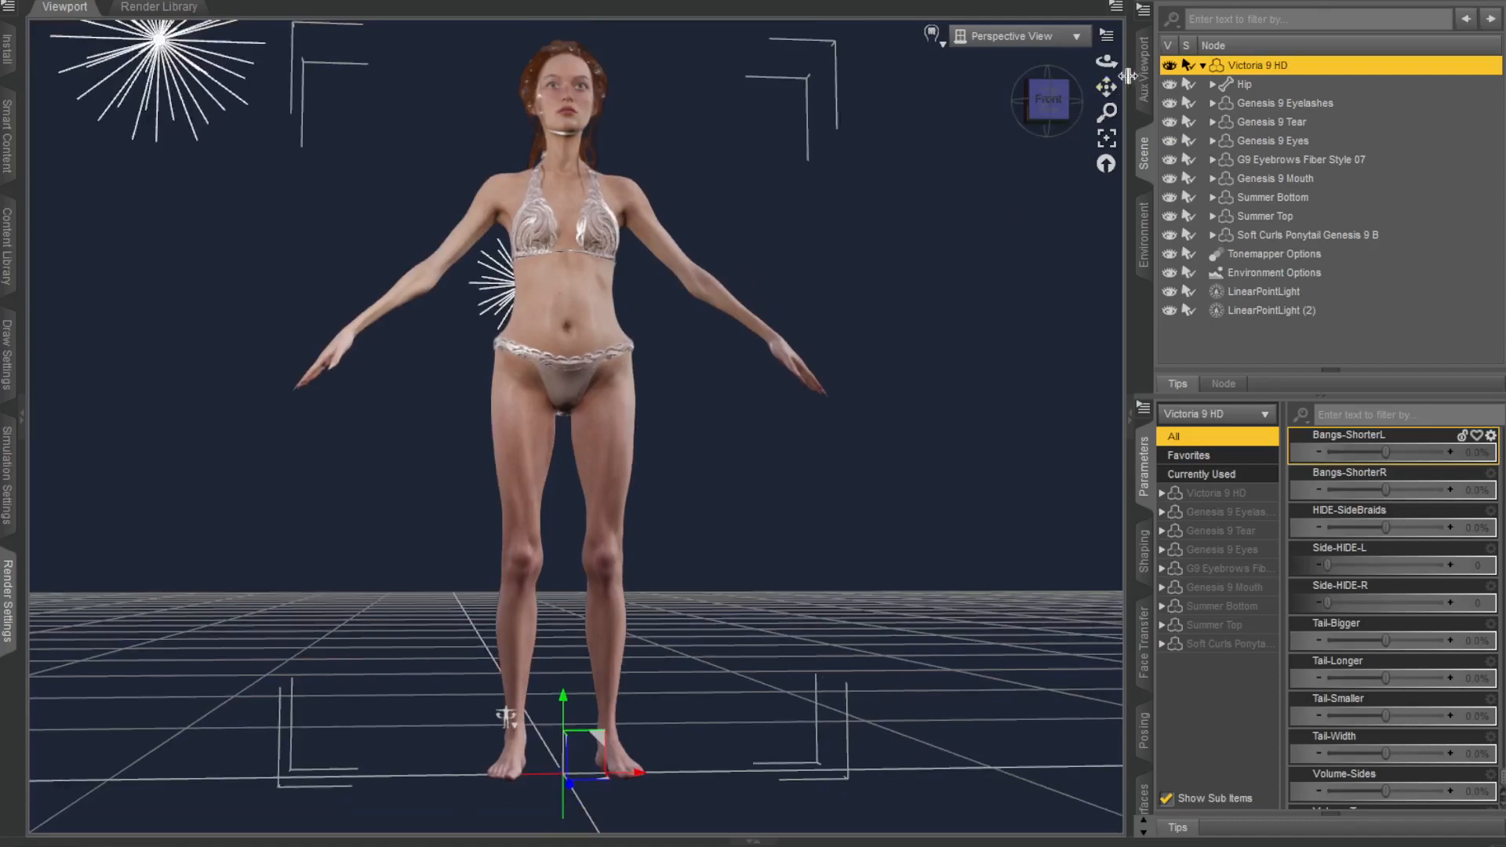
pyautogui.moveTo(1110, 85); pyautogui.dragTo(1104, 96)
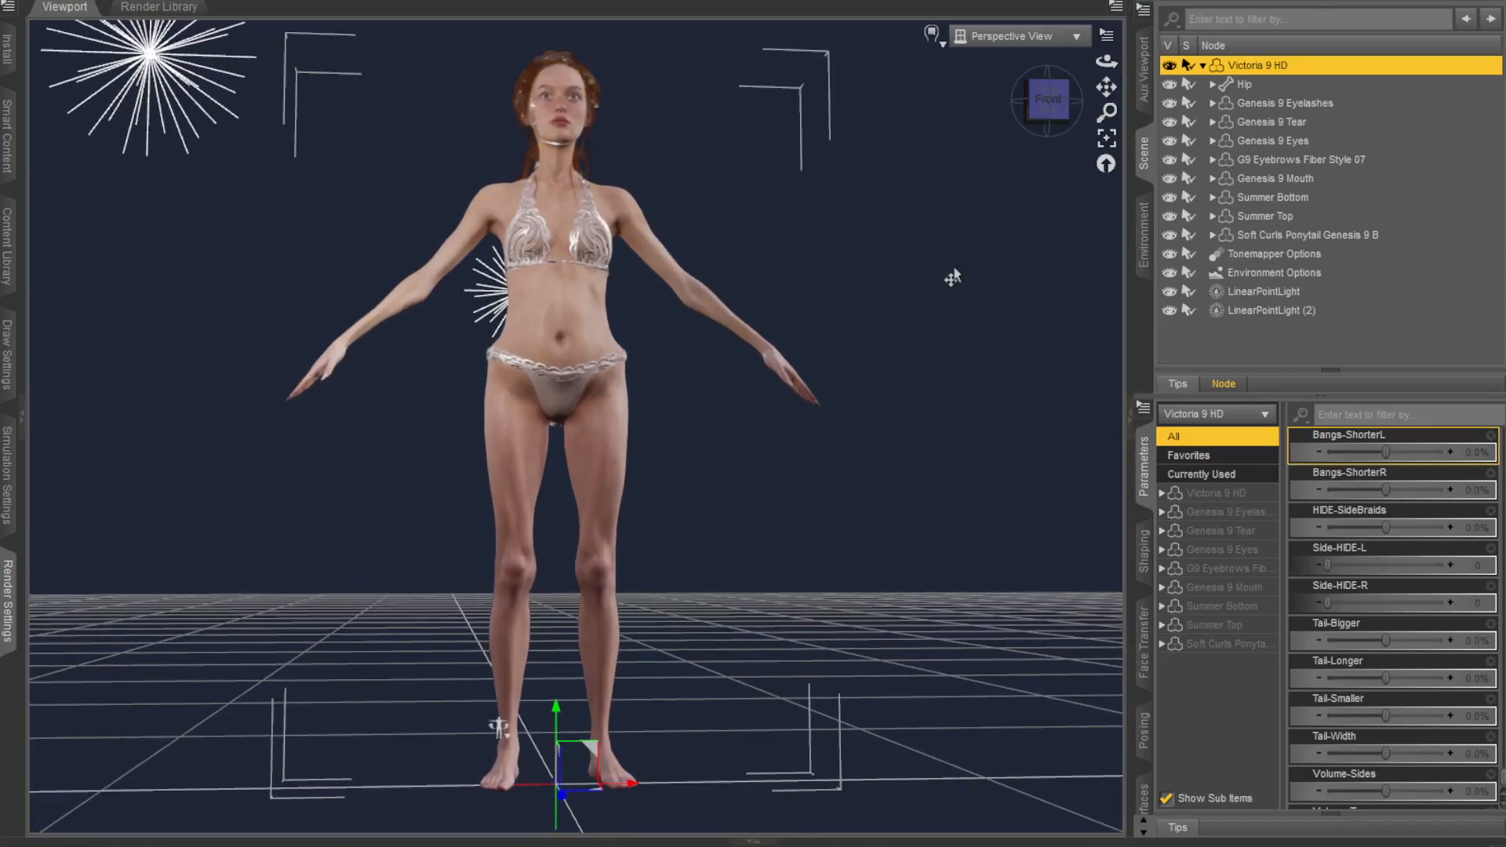
pyautogui.scroll(5, 885, 312)
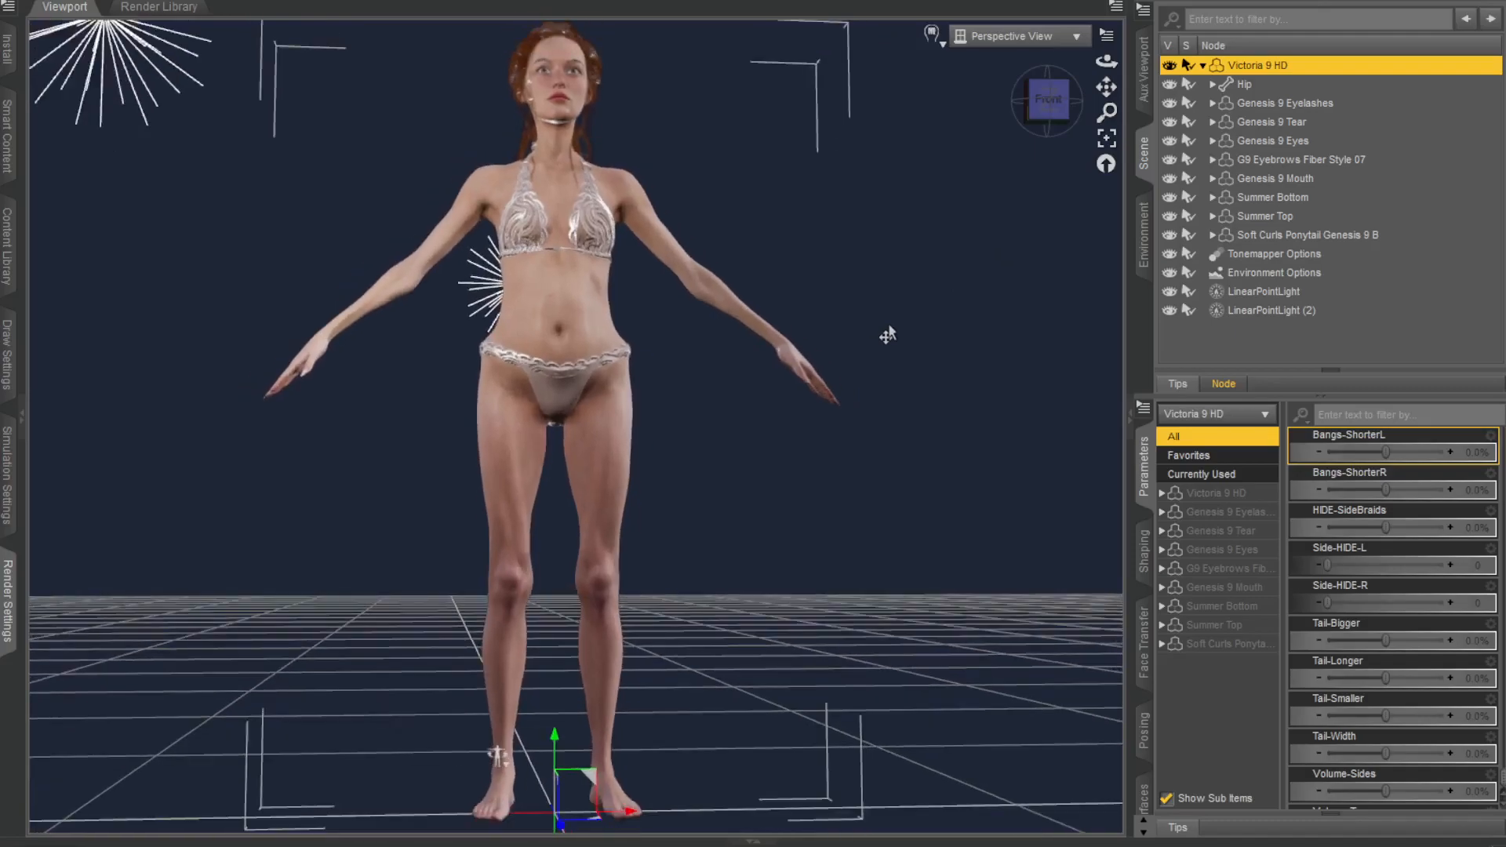
pyautogui.moveTo(1051, 101)
pyautogui.mouseDown()
pyautogui.moveTo(1158, 87)
pyautogui.moveTo(1163, 118)
pyautogui.moveTo(1056, 100)
pyautogui.mouseUp()
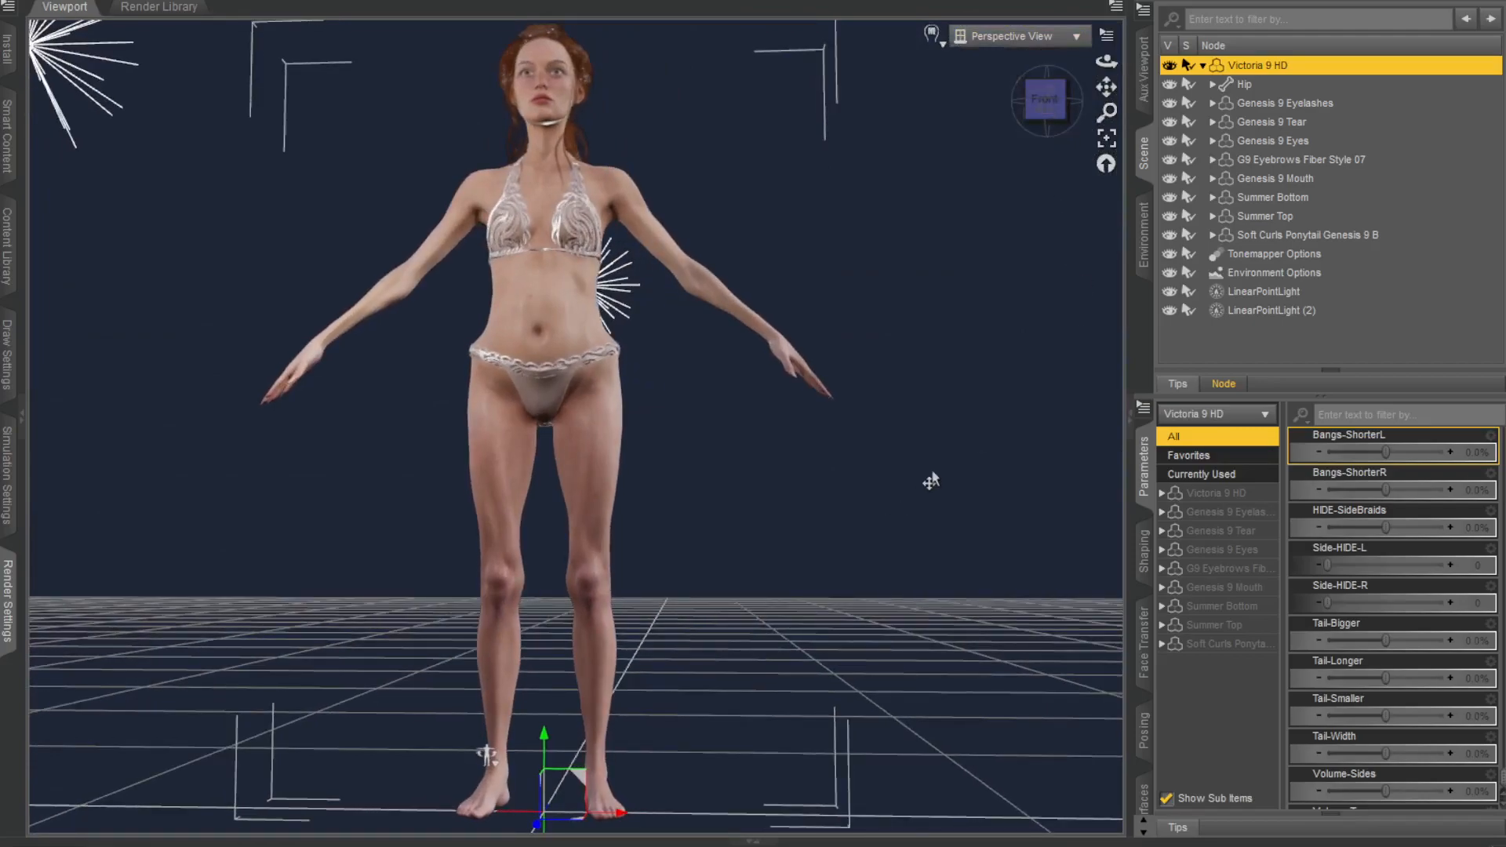